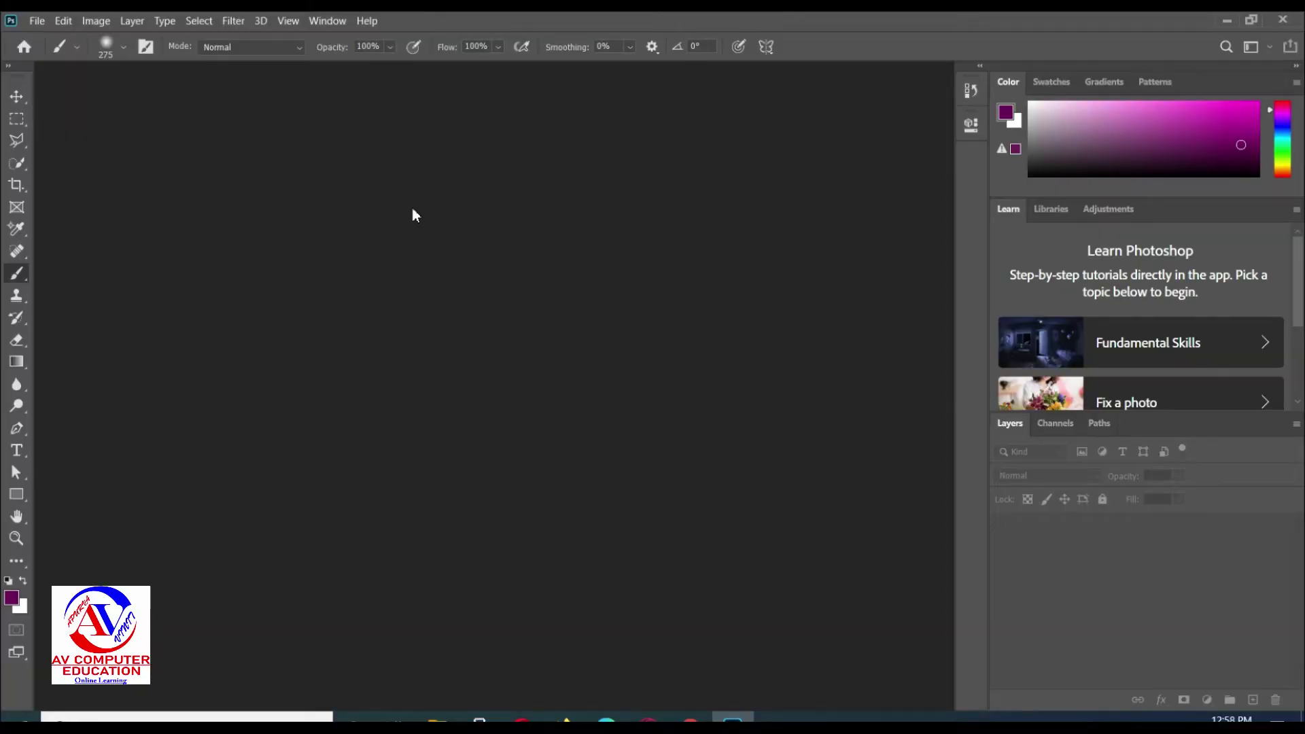
Create a new white Untitled-1 document measuring 1000 × 500 pixels.
left_click(39, 24)
left_click(48, 35)
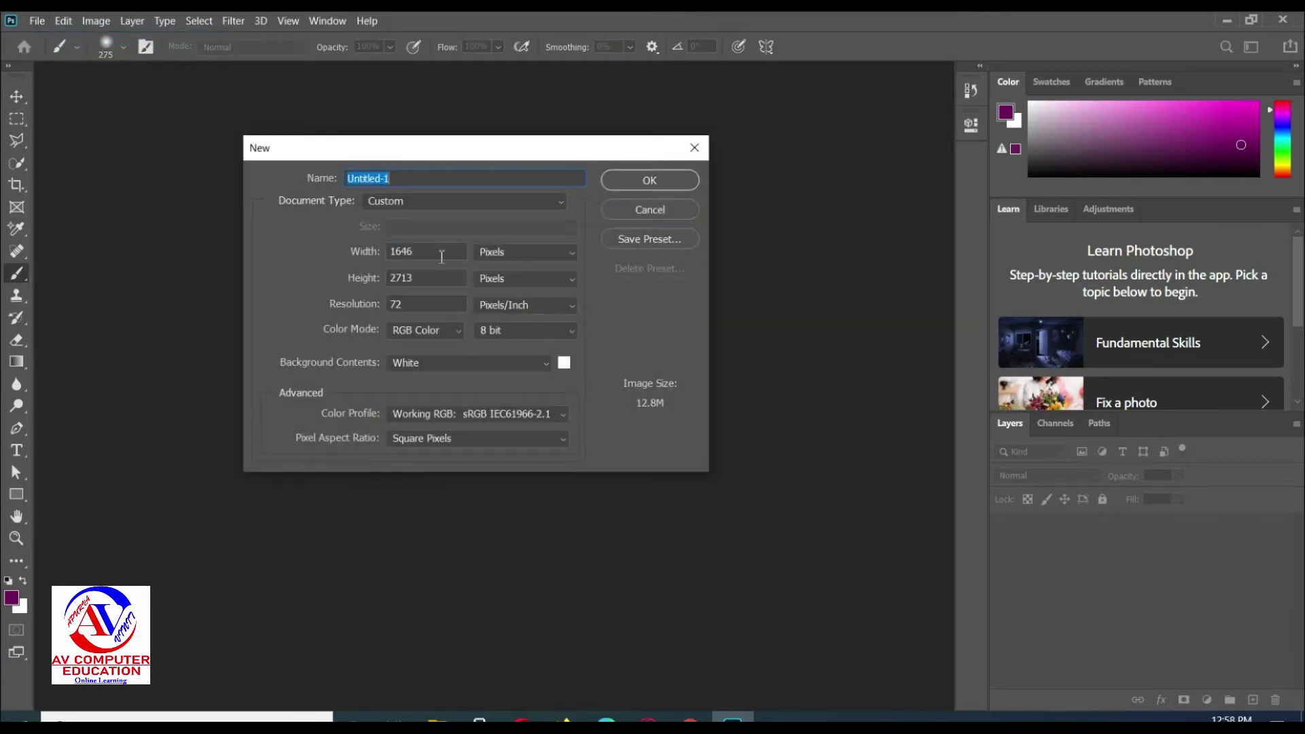
left_click(356, 253)
type("1000")
left_click(350, 278)
type("500")
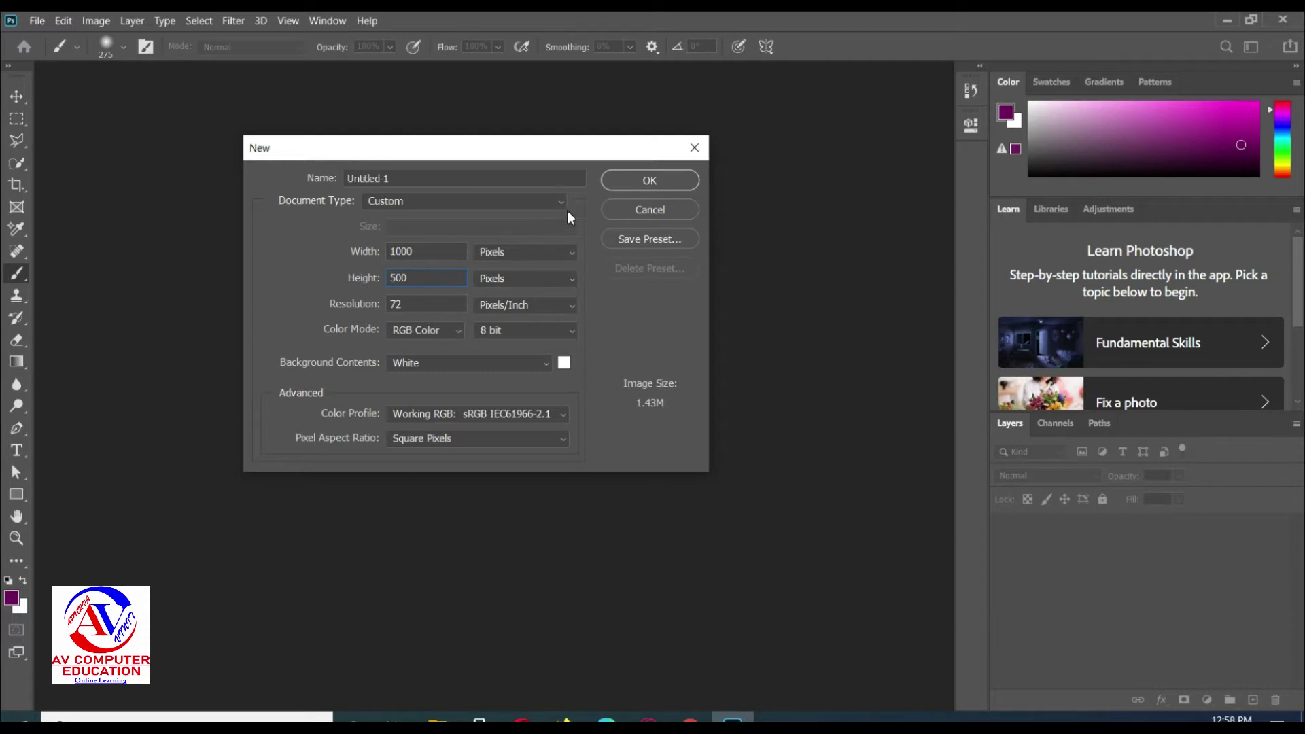
left_click(647, 183)
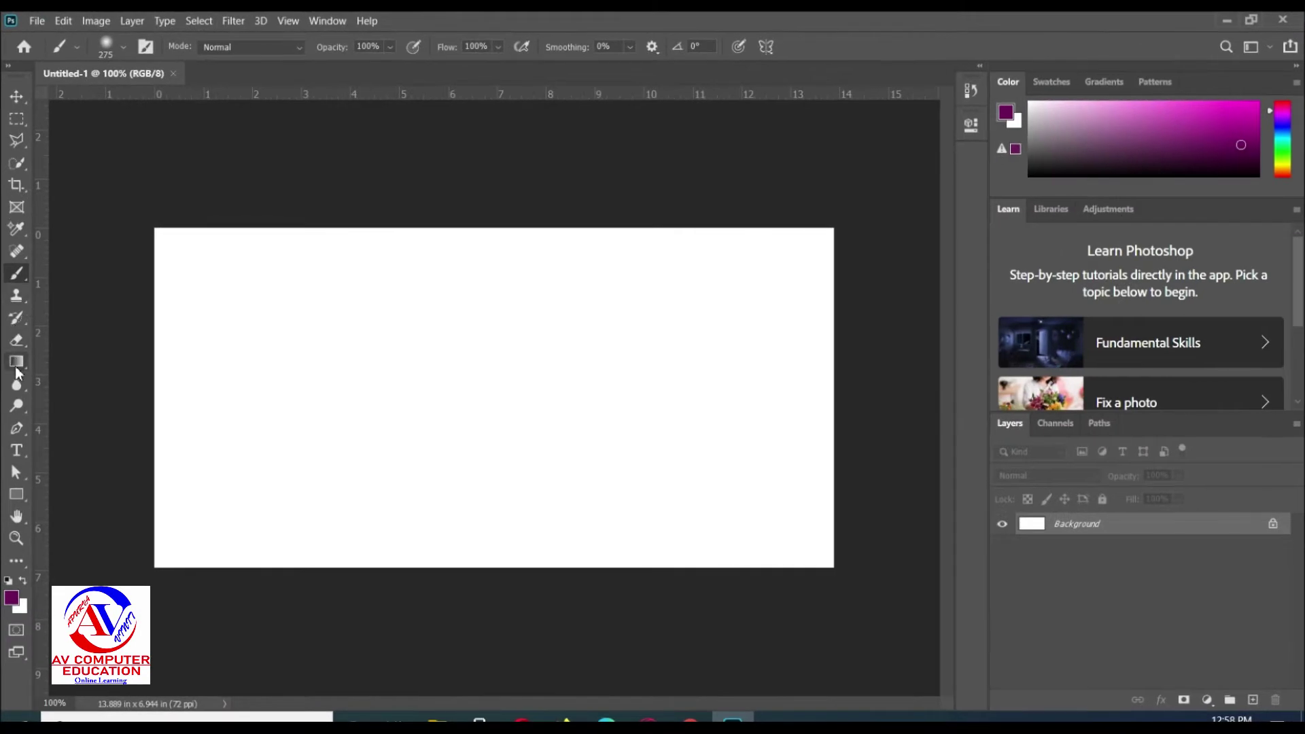
left_click(16, 361)
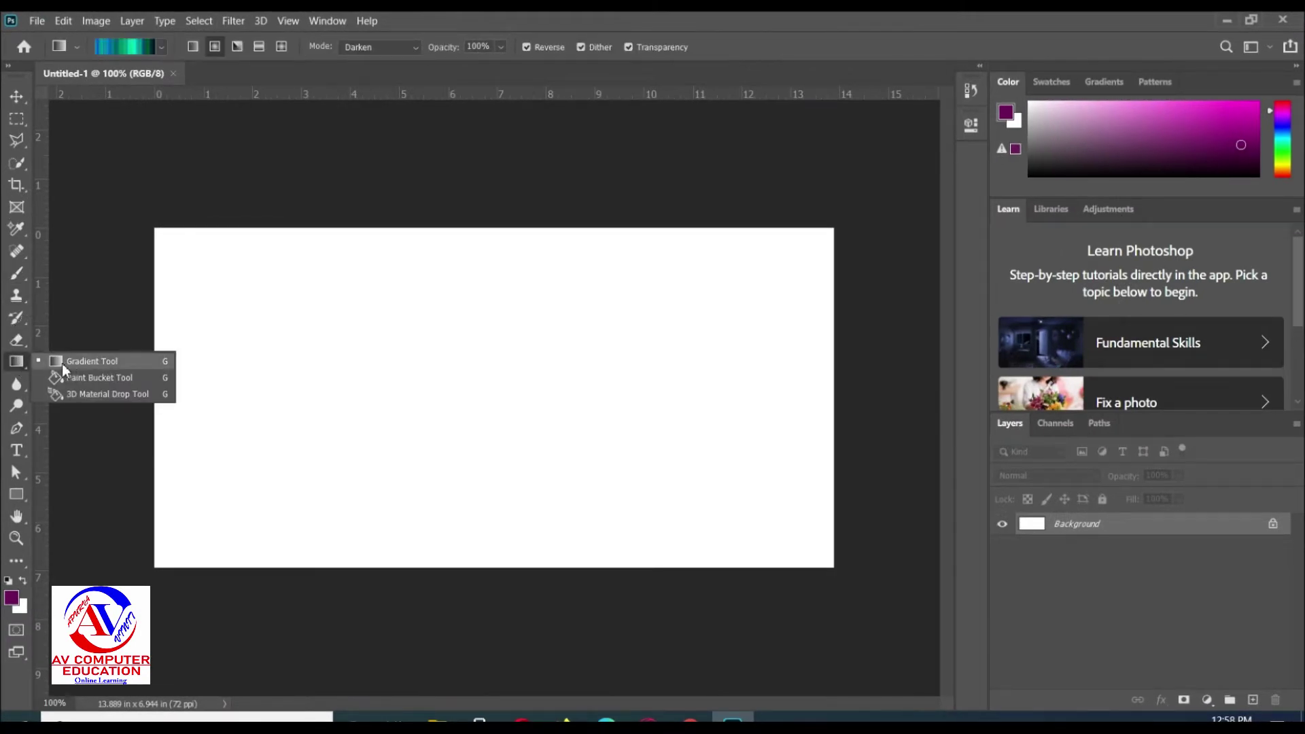
Load the Black, White gradient preset from Basics into the Gradient Editor.
left_click(104, 361)
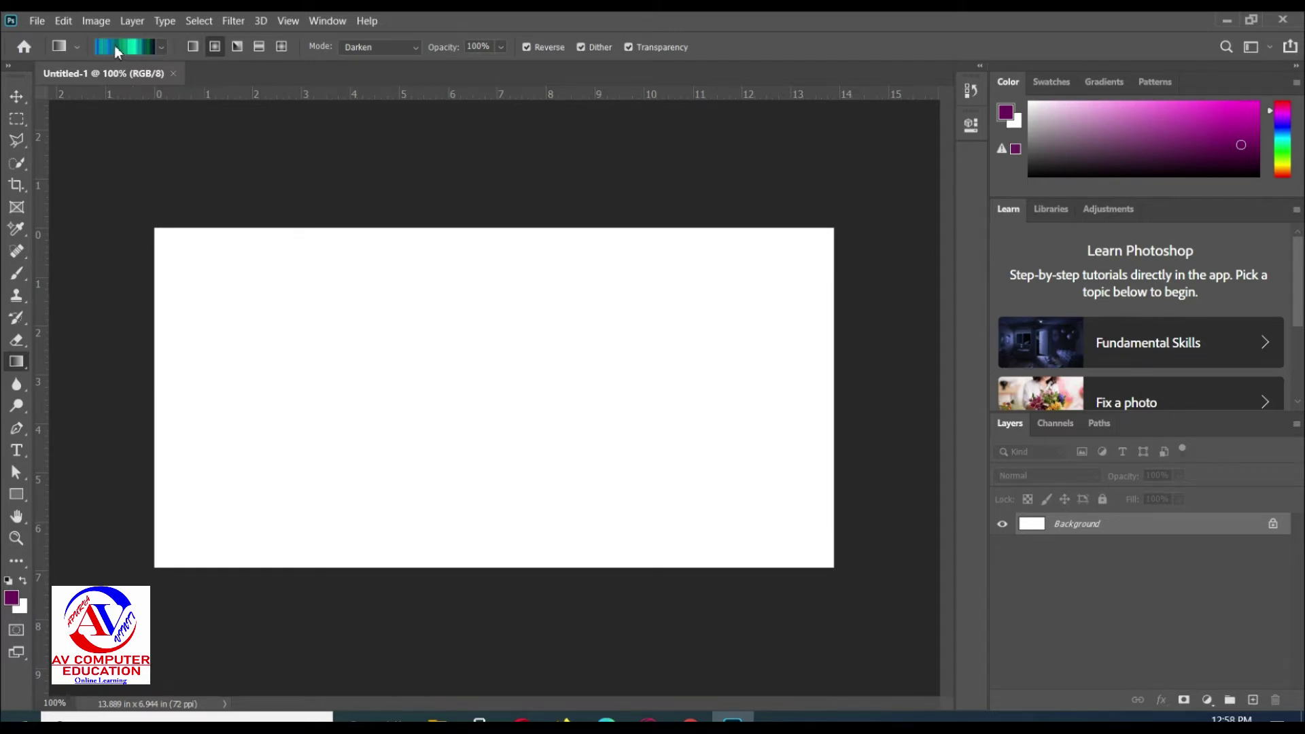
left_click(162, 47)
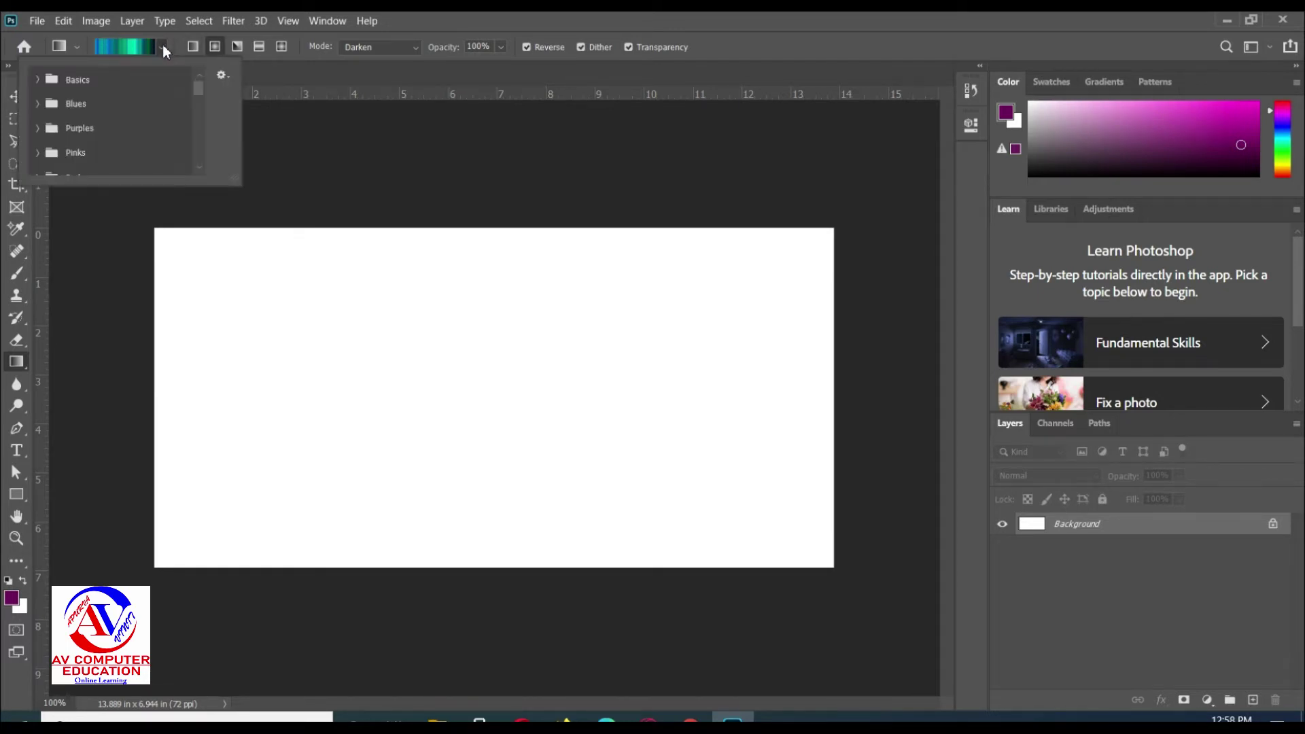
left_click(39, 80)
left_click(113, 105)
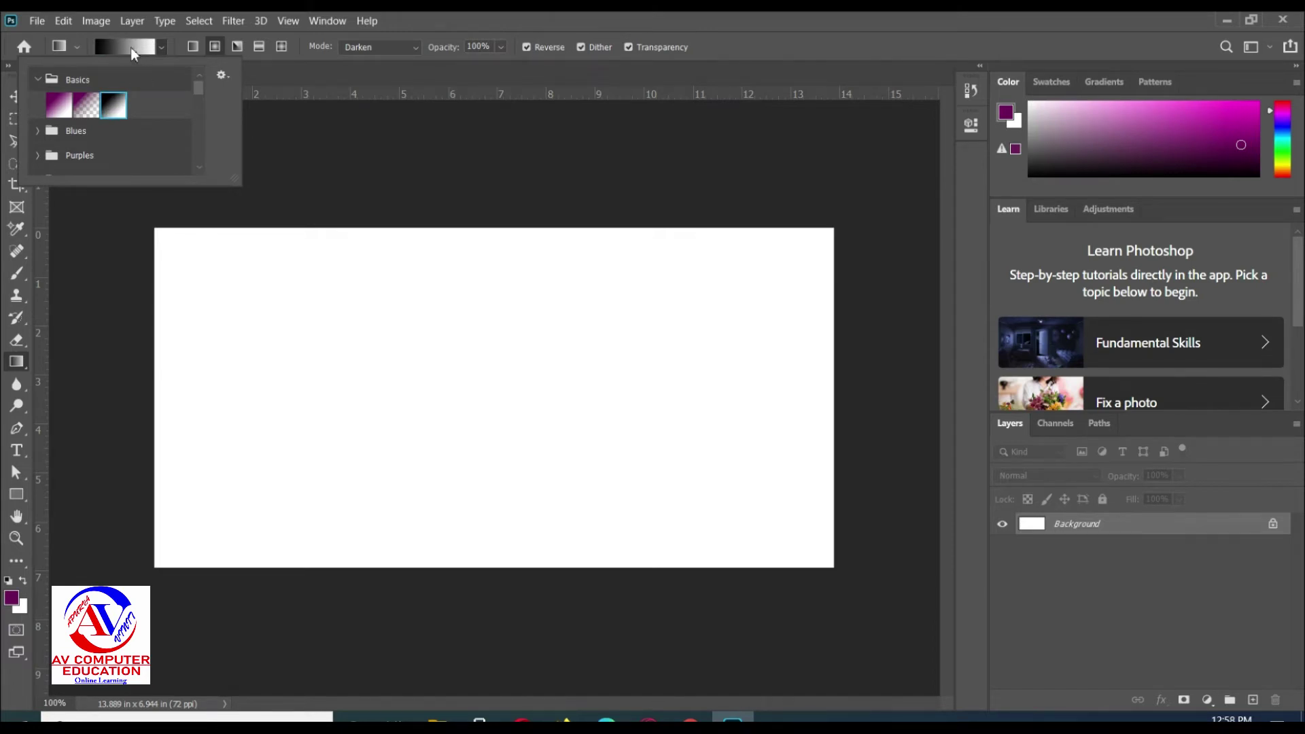
left_click(126, 47)
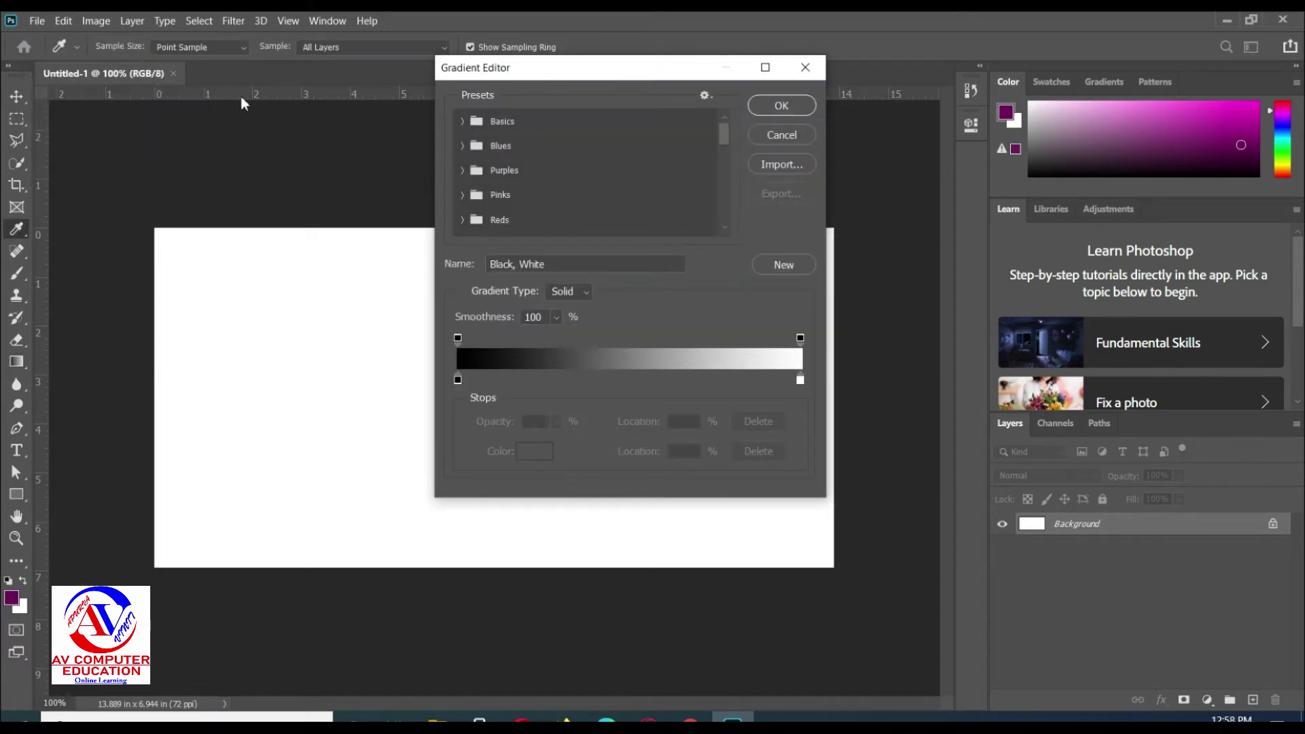
Add a gradient stop at 49% and set the left stop to grey #8f9290.
left_click_drag(585, 75, 428, 97)
left_click(466, 402)
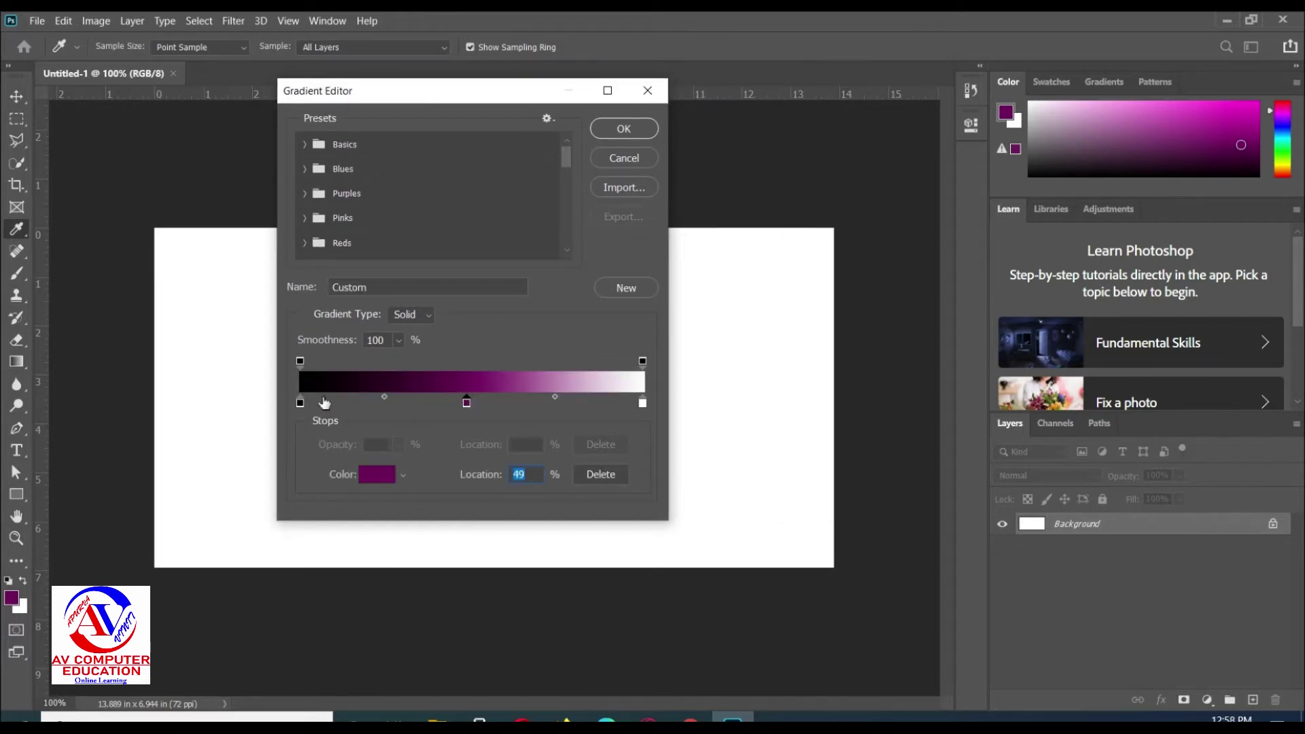
left_click(301, 403)
left_click(377, 475)
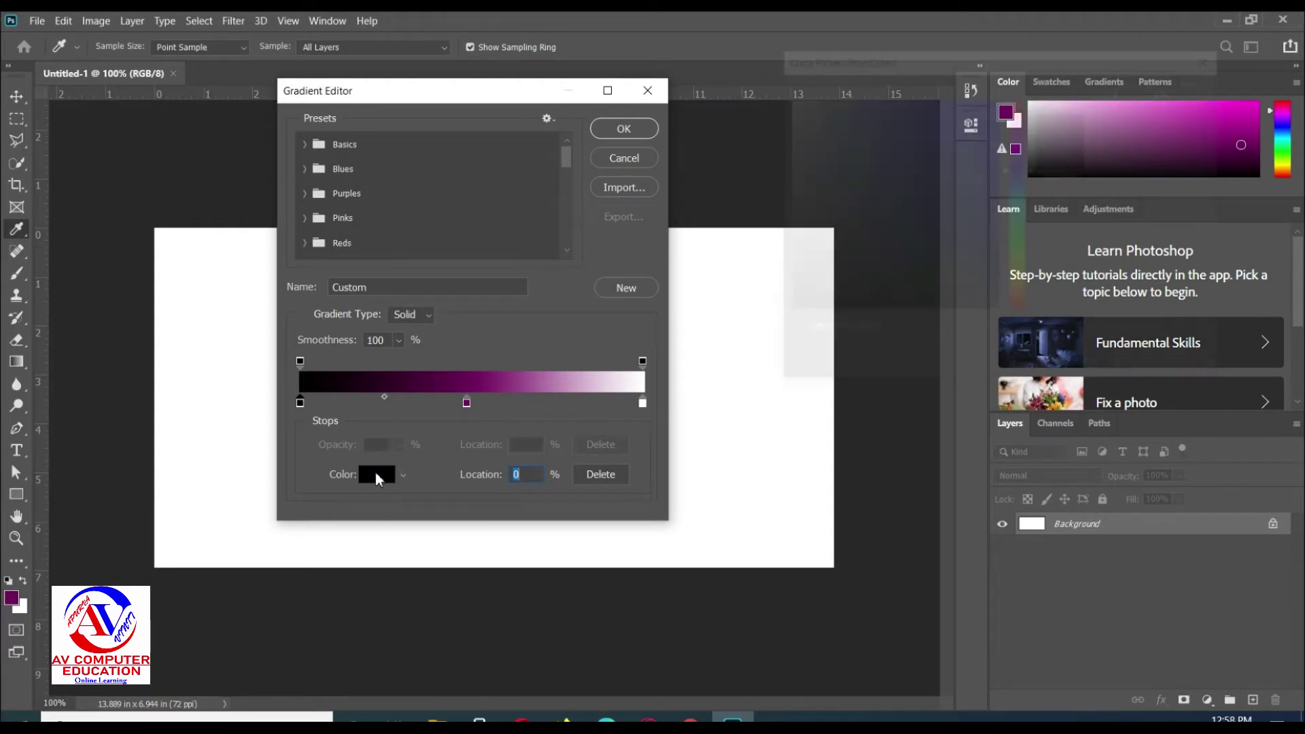
left_click_drag(945, 56, 828, 74)
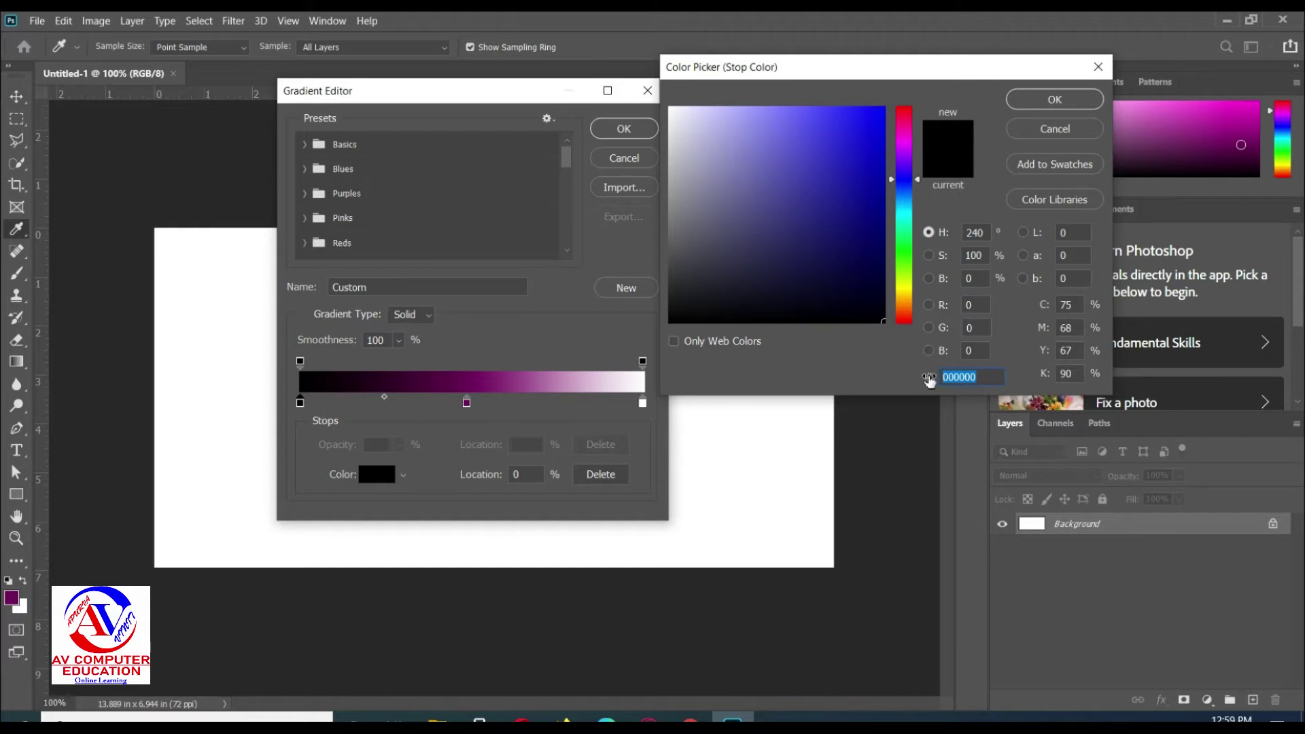
type("8f")
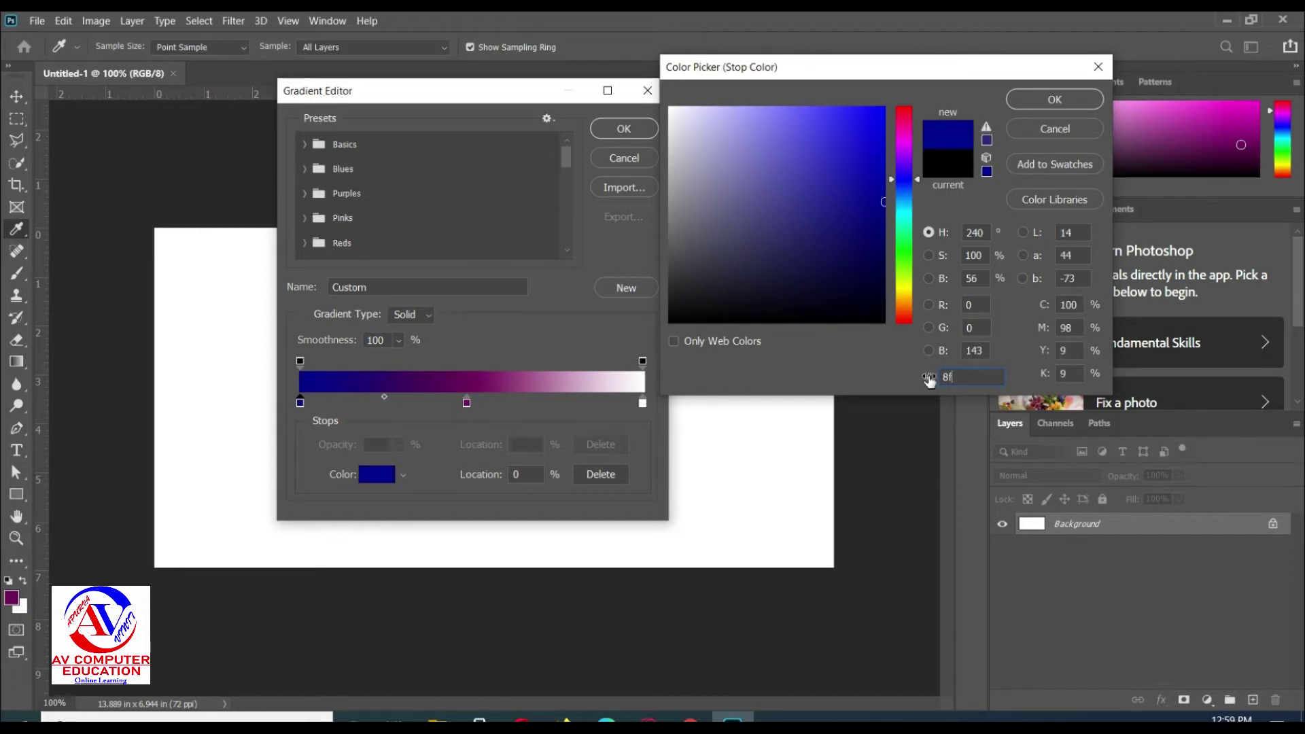
type("9290")
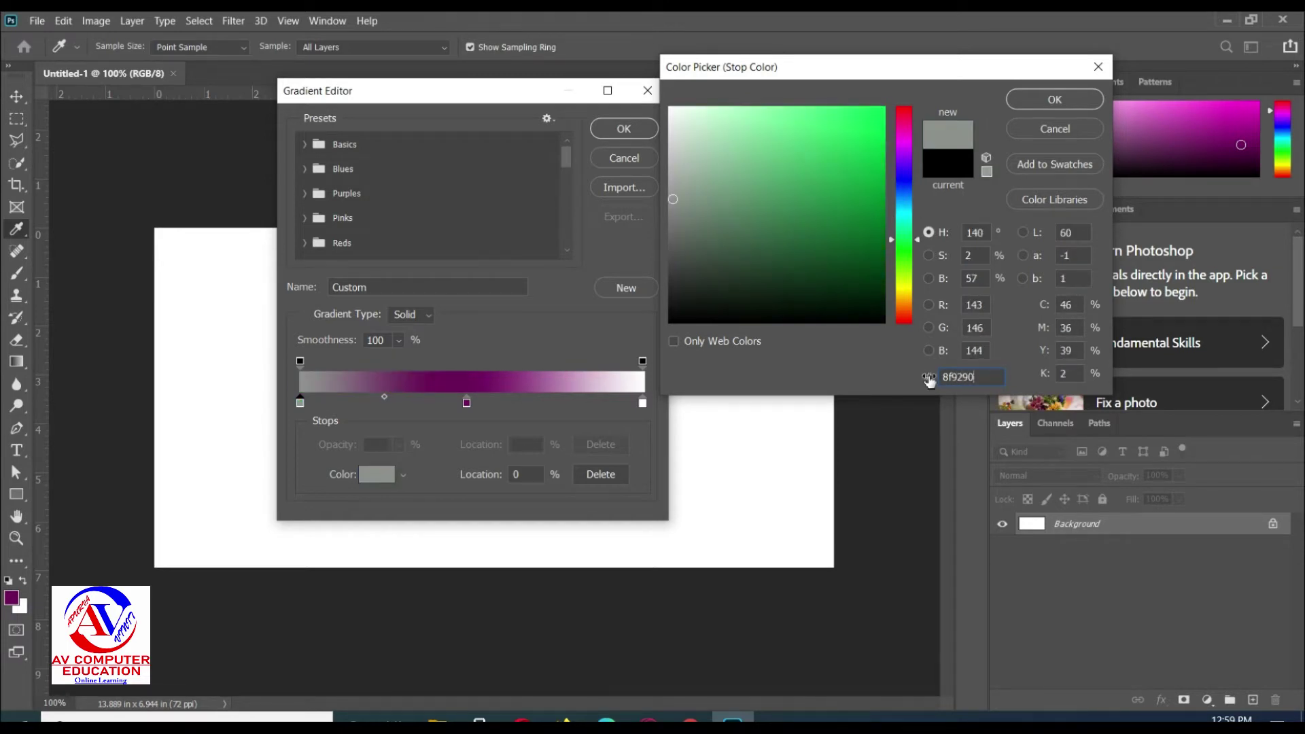
left_click(1053, 101)
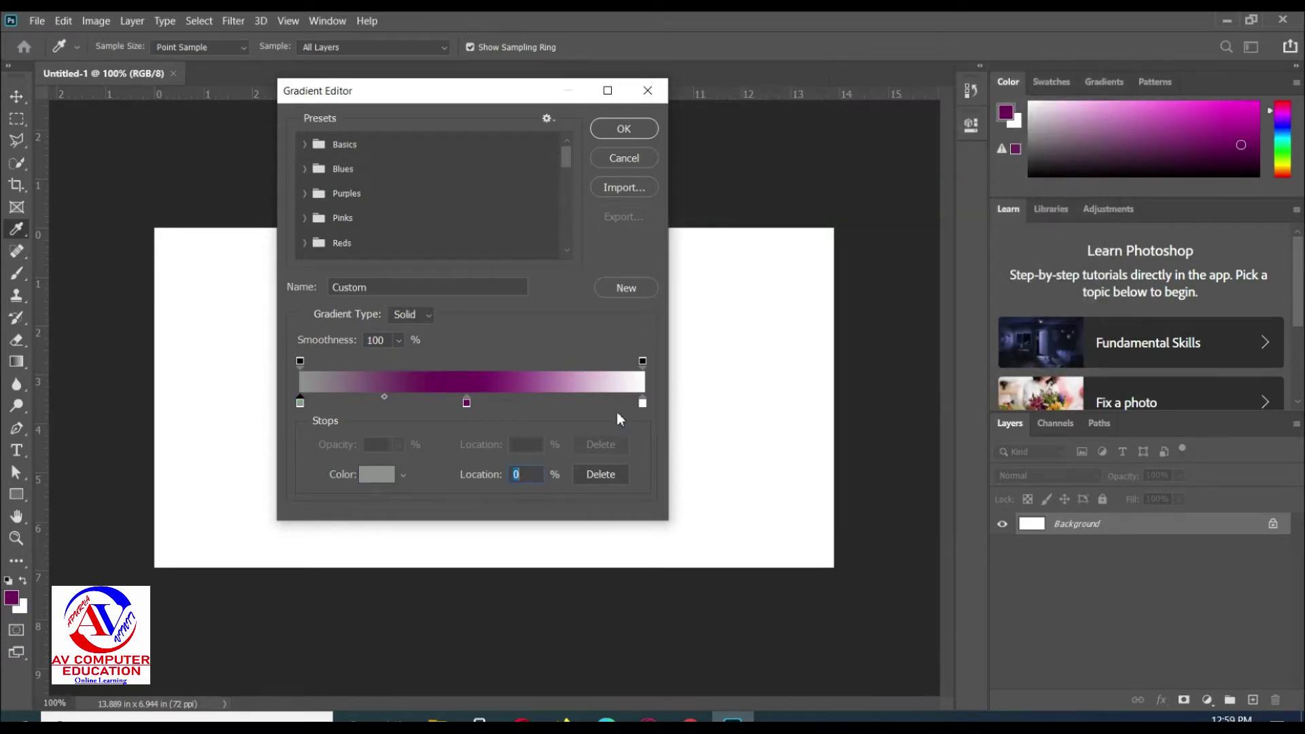
Set the middle 49% stop to dark charcoal #303231.
left_click(466, 403)
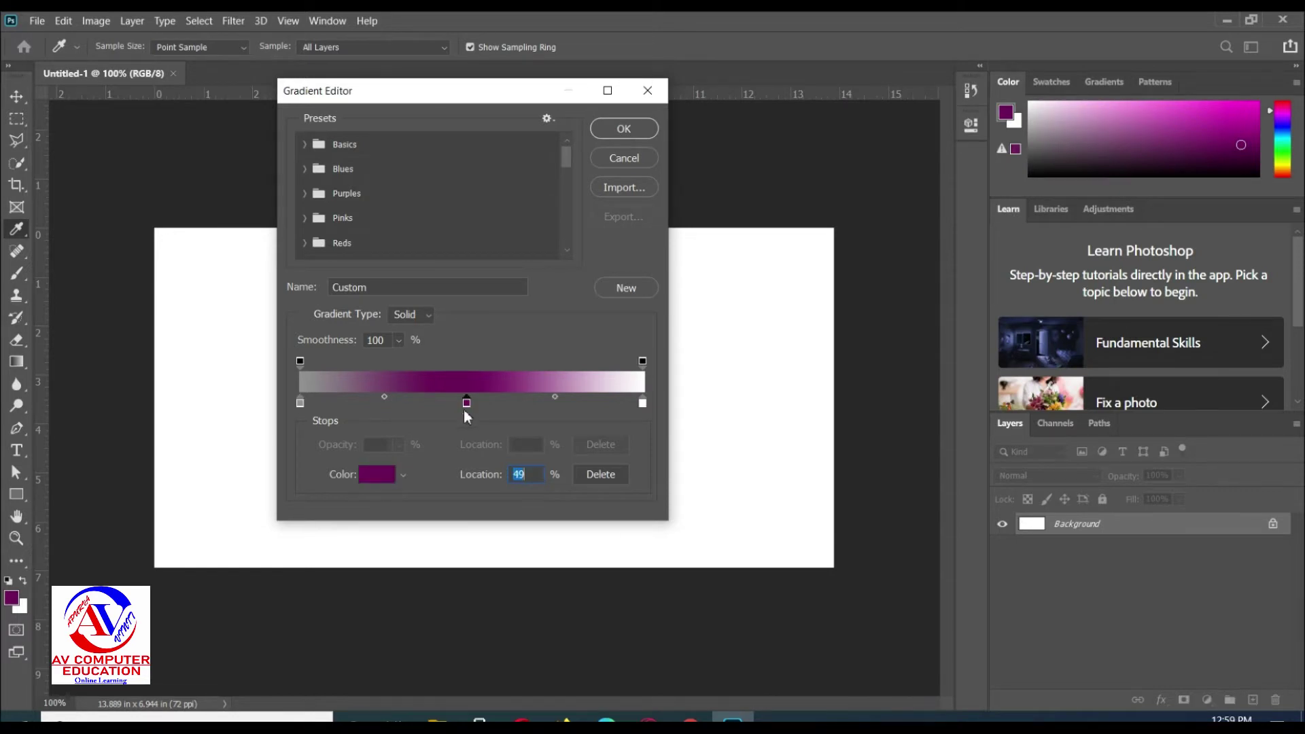
left_click(371, 479)
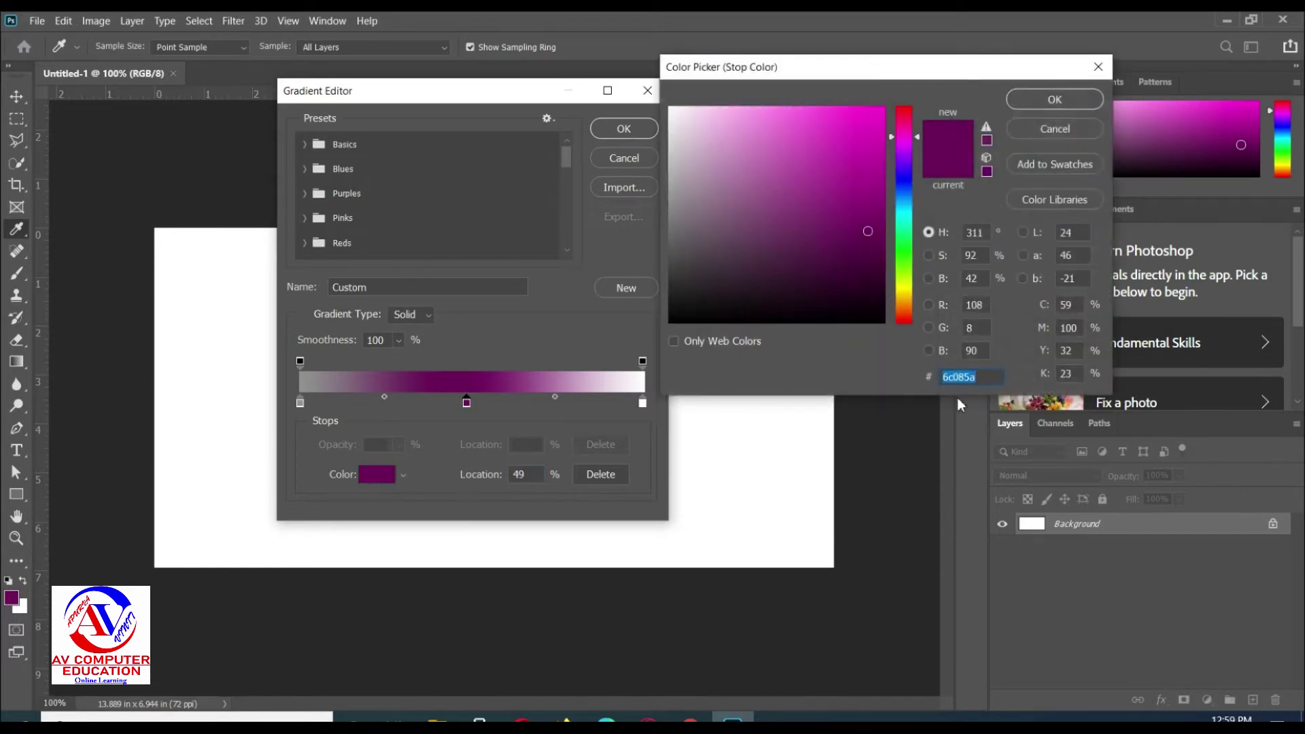
type("303231")
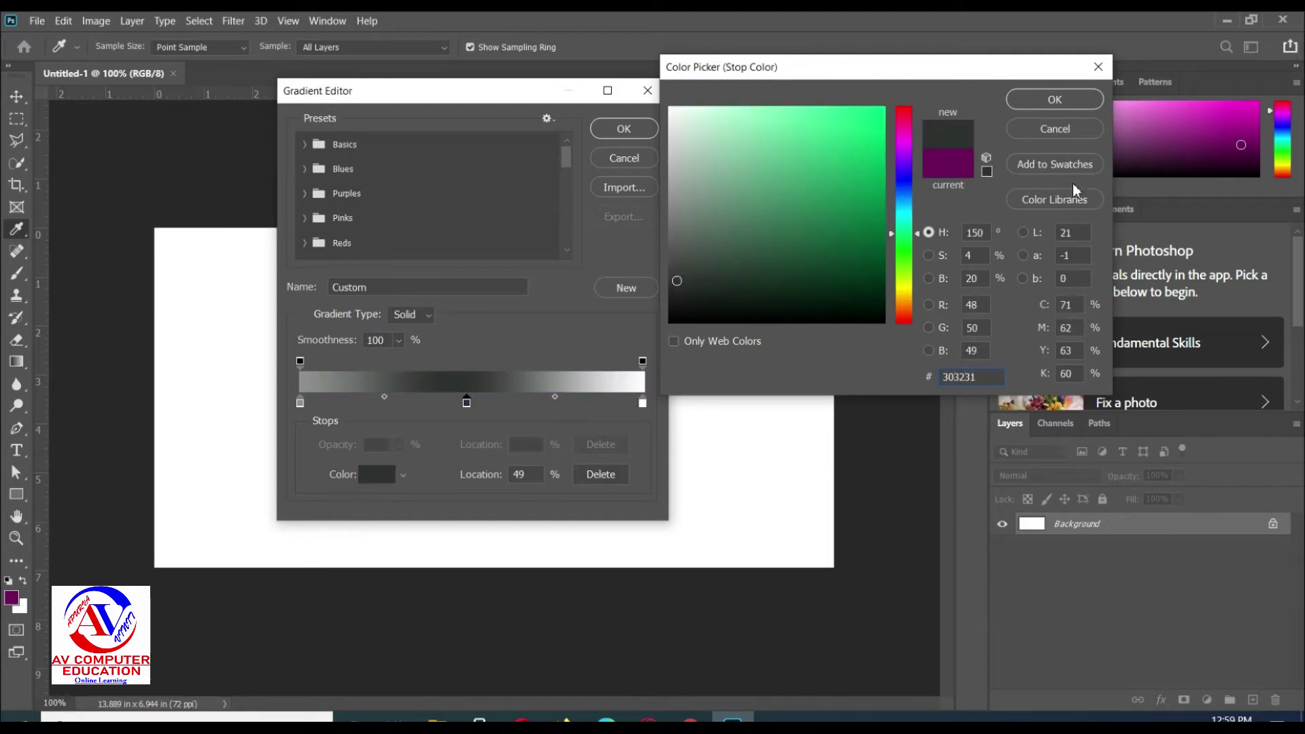
left_click(1026, 103)
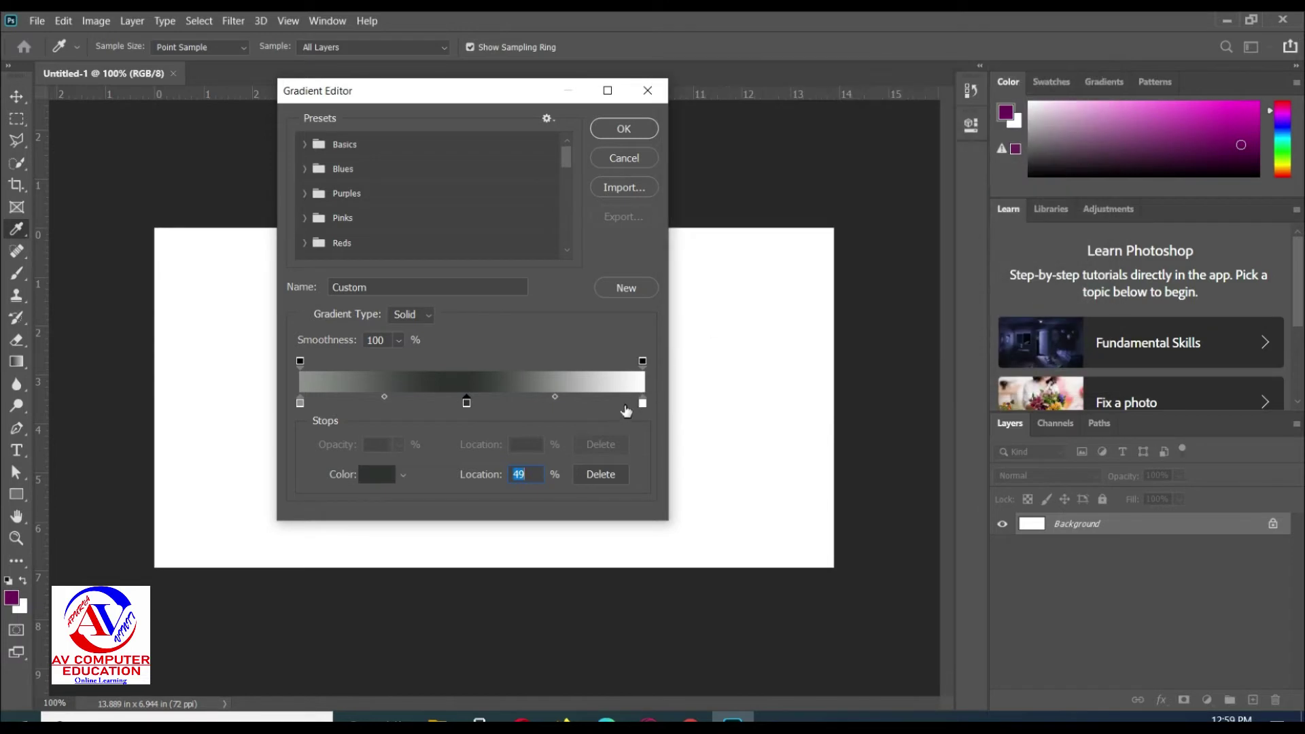
Set the right gradient stop to grey #8f9290.
left_click(643, 404)
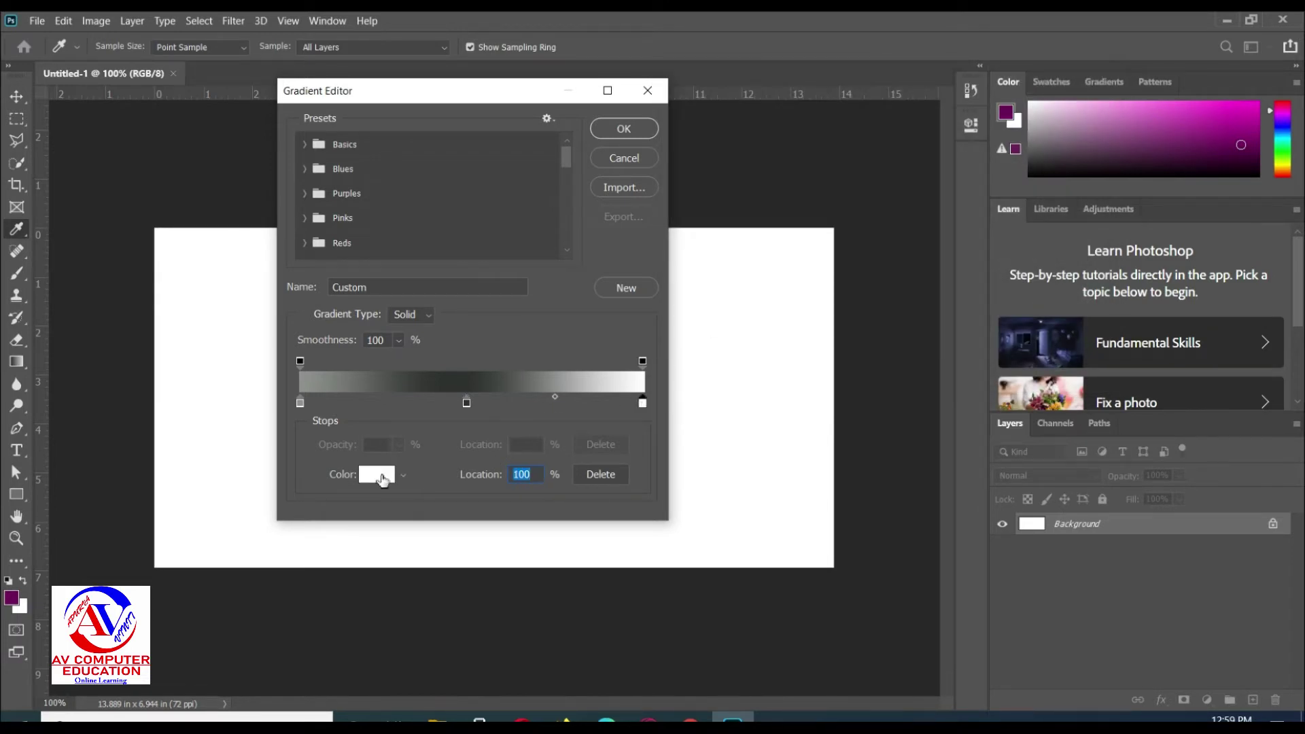
left_click(376, 474)
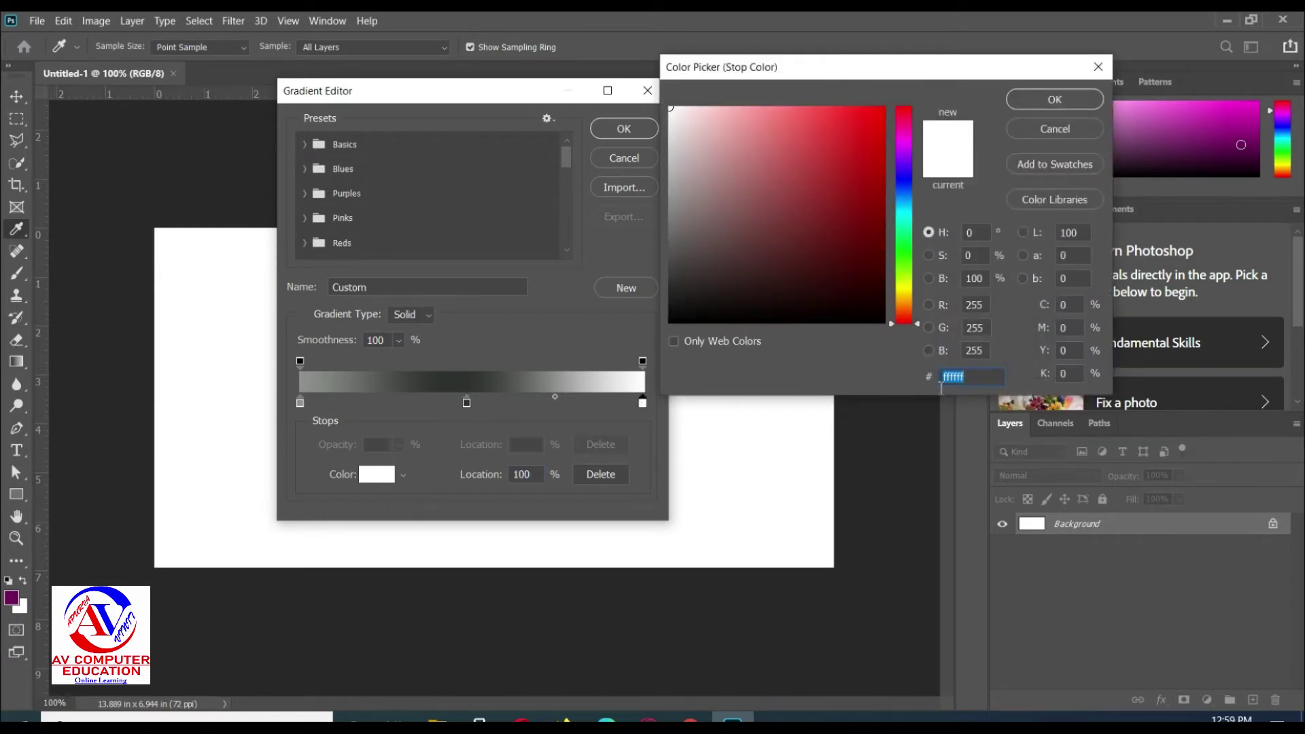
type("8")
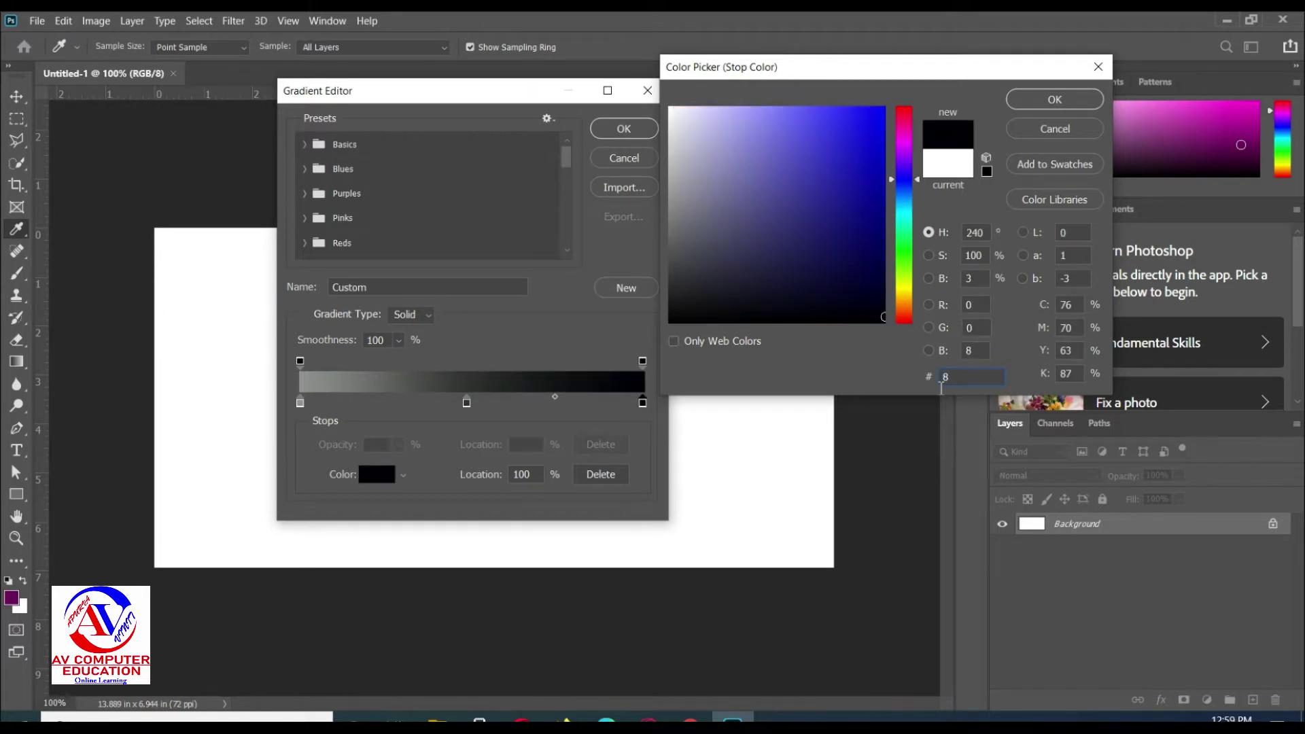
type("f9")
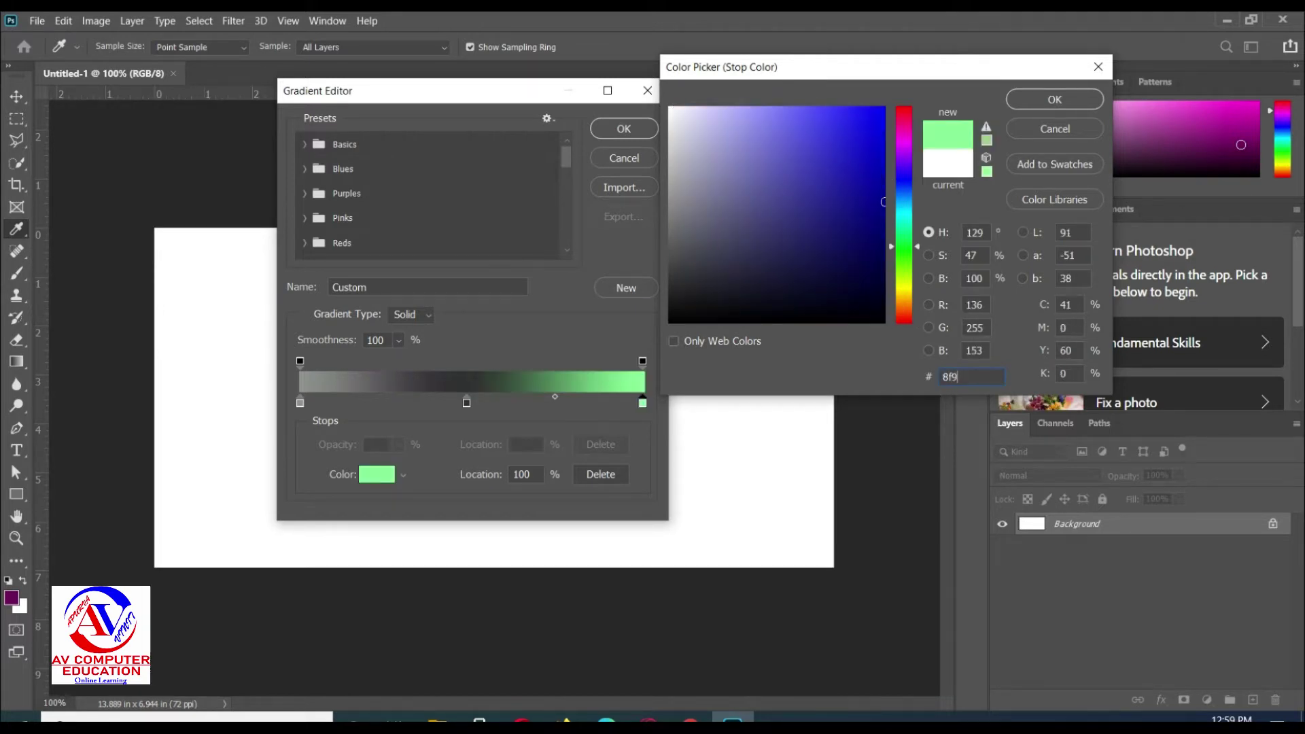
type("290")
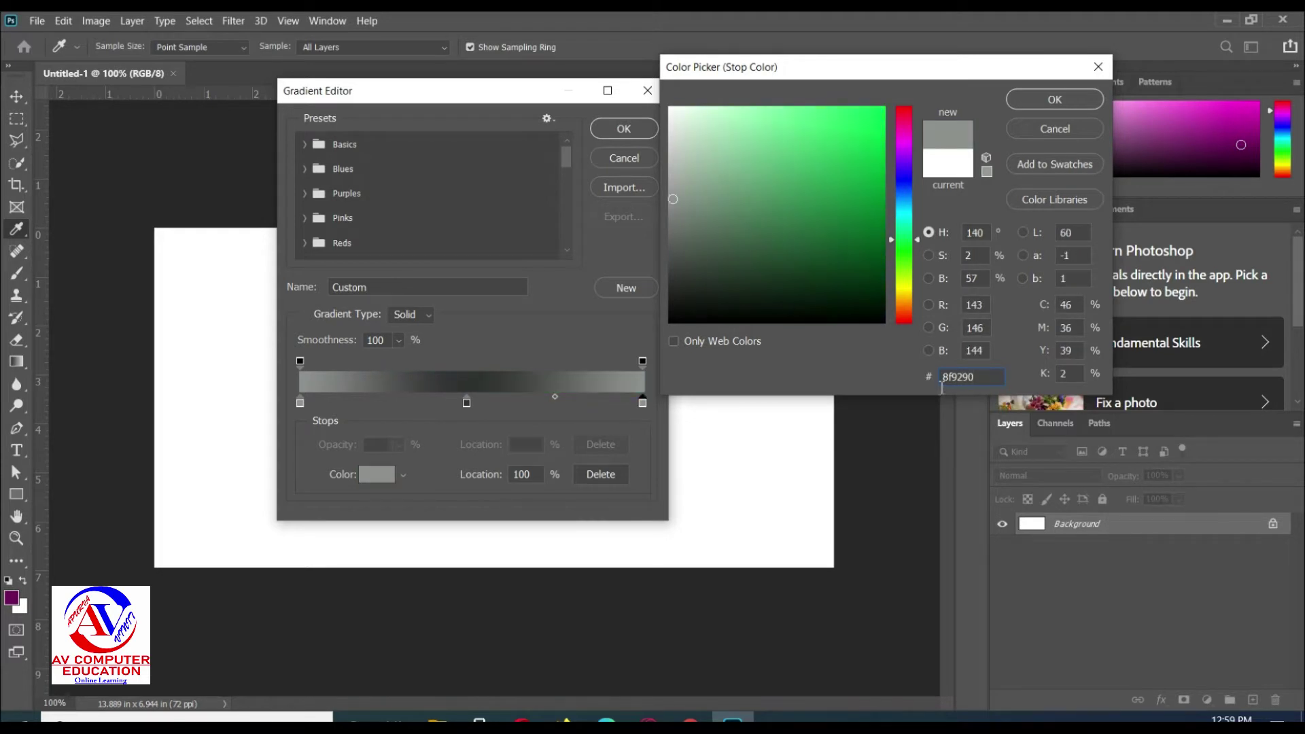
left_click(1030, 99)
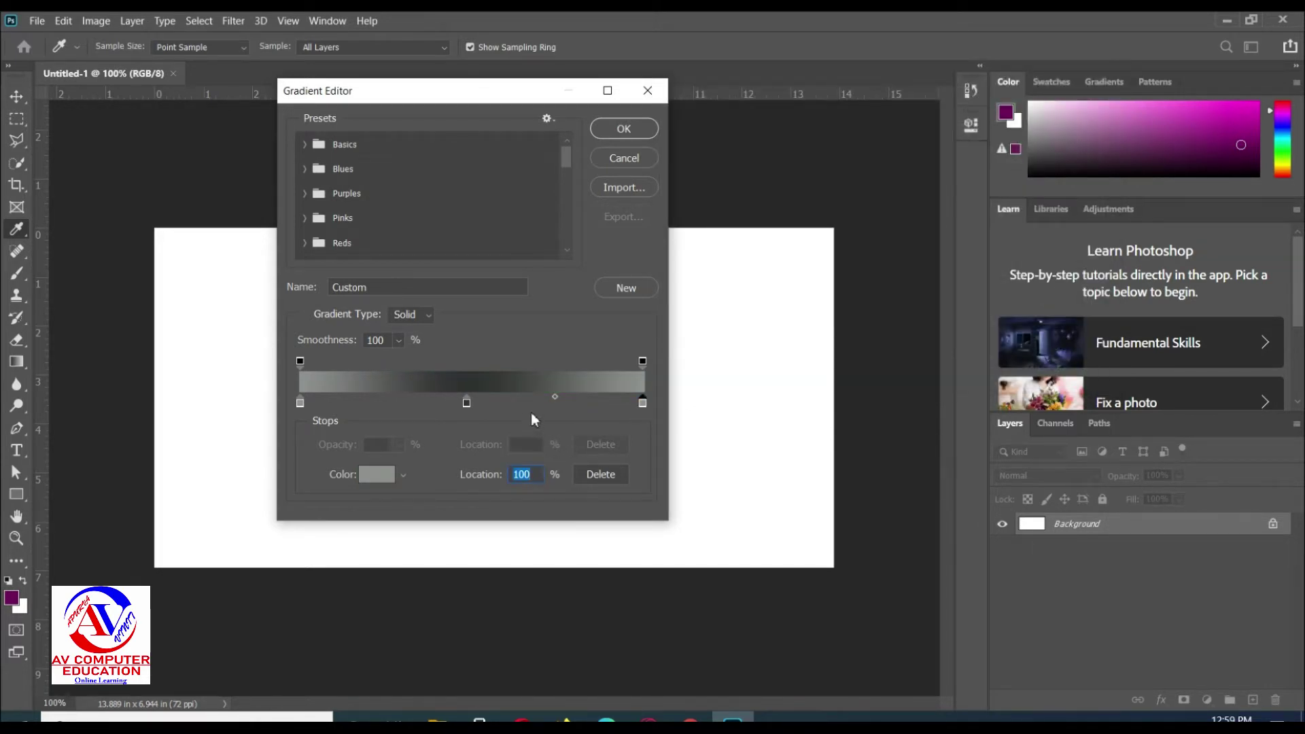
Shift both blend midpoints, the left one to 62%, and confirm the gradient.
left_click_drag(555, 396, 525, 401)
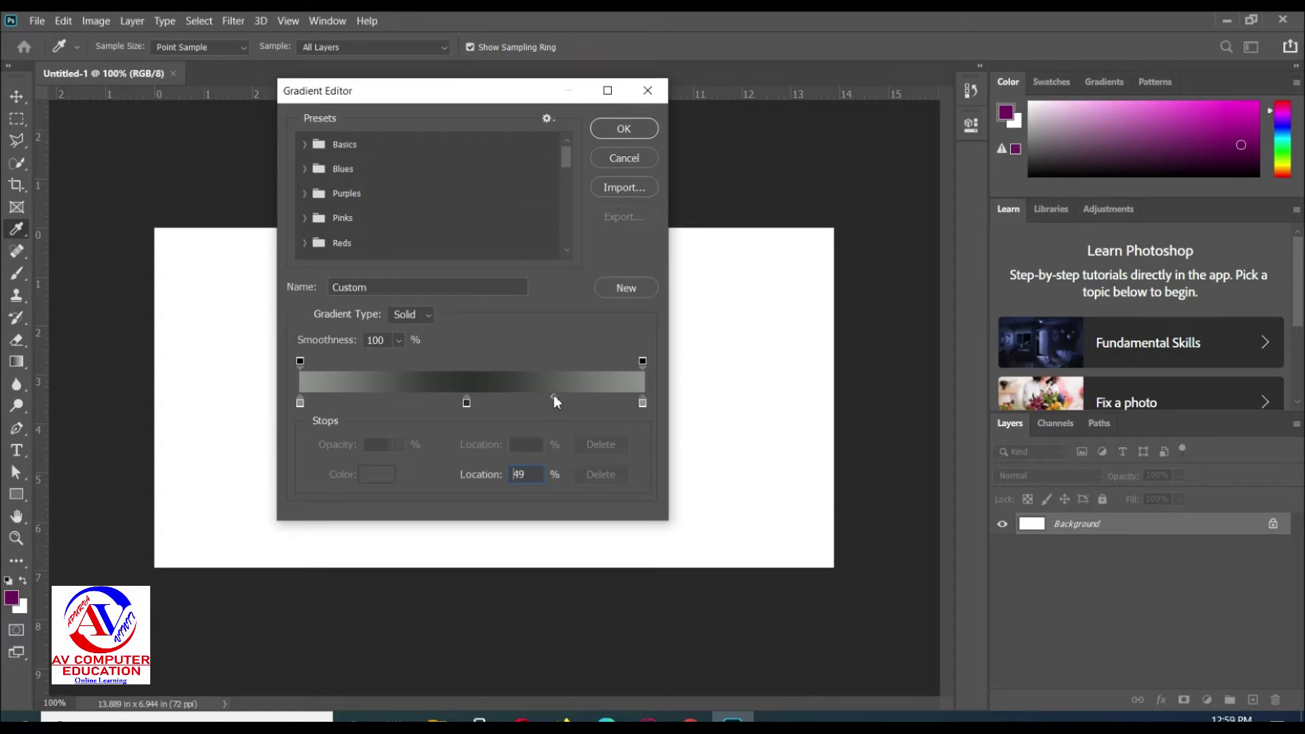
left_click(467, 403)
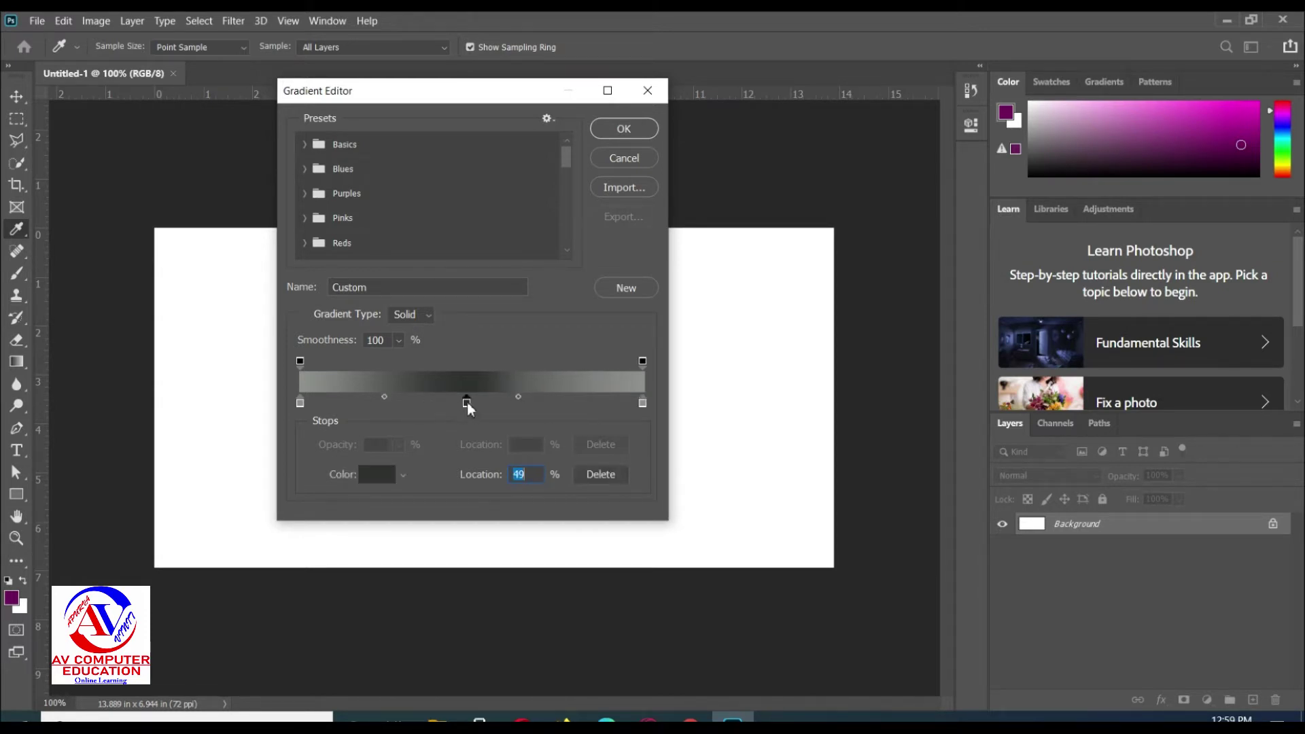
left_click(385, 397)
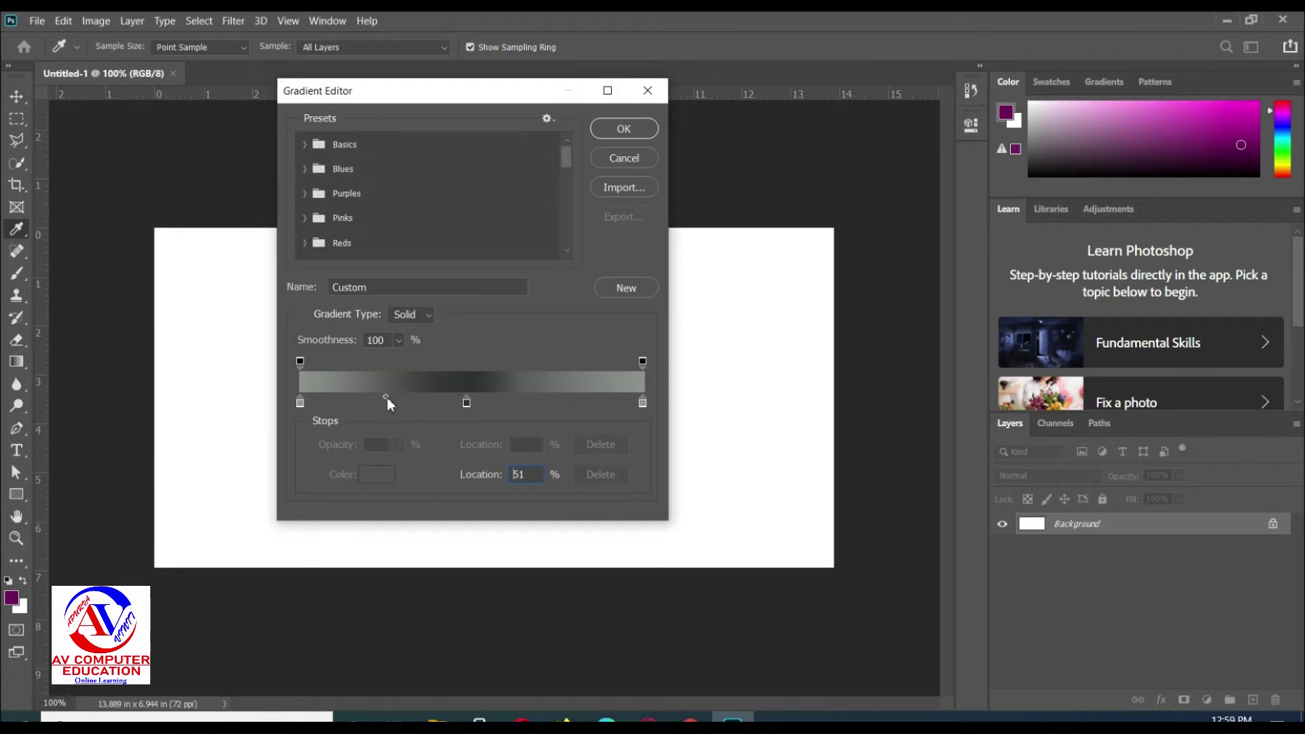
left_click_drag(397, 398, 405, 398)
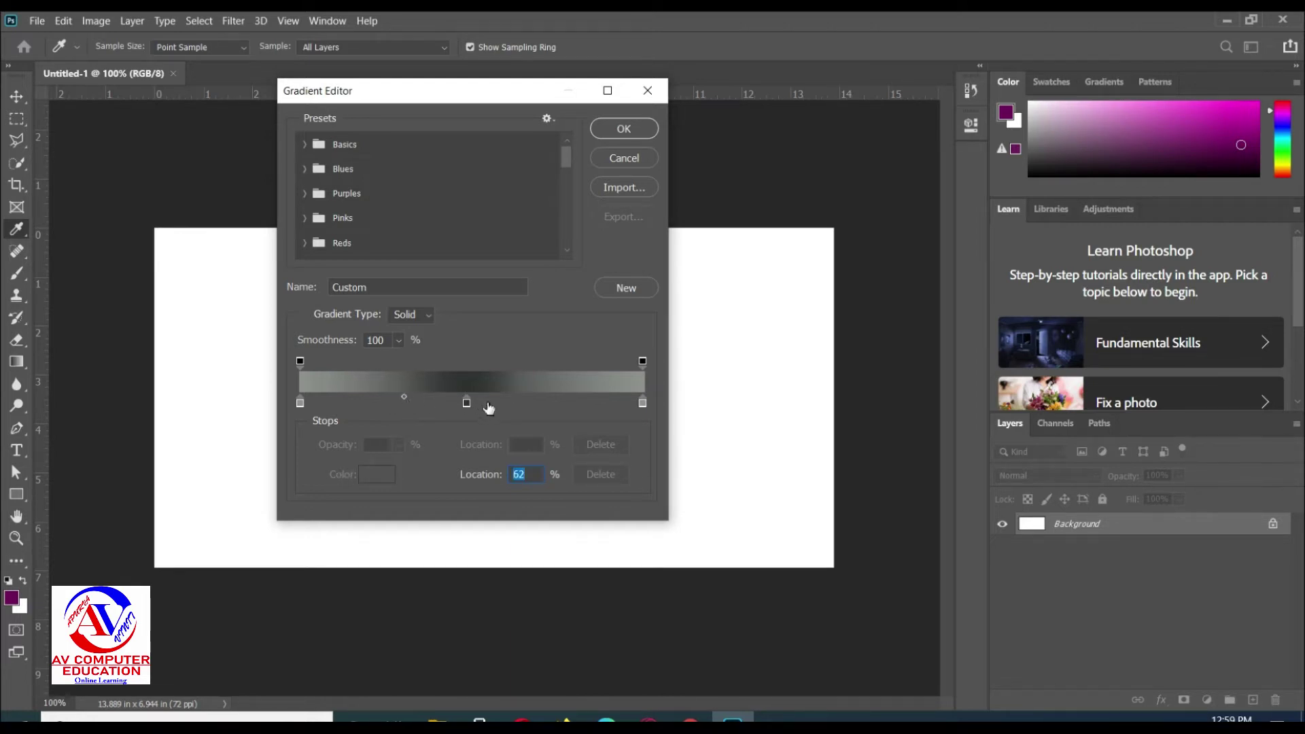
left_click(604, 131)
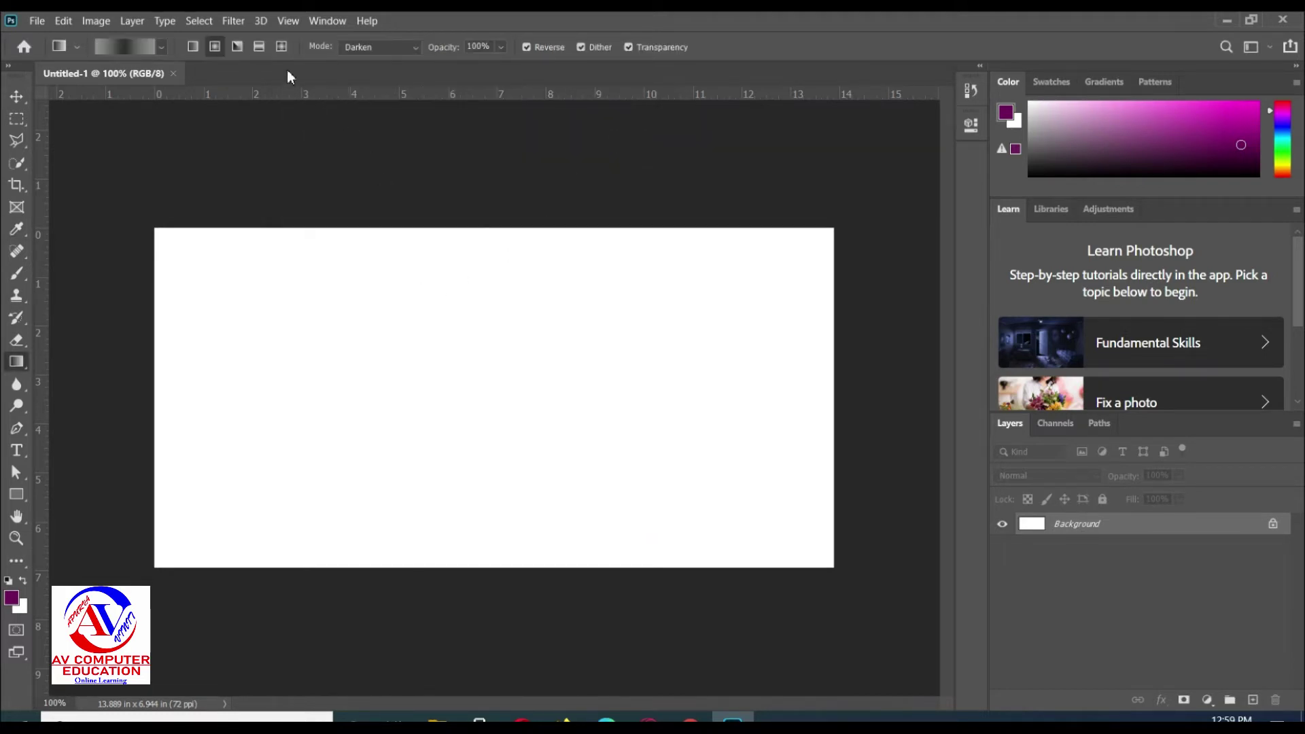
Draw a reflected gradient from canvas top to bottom, then reset colours to black and white.
left_click(258, 47)
left_click_drag(483, 232, 484, 571)
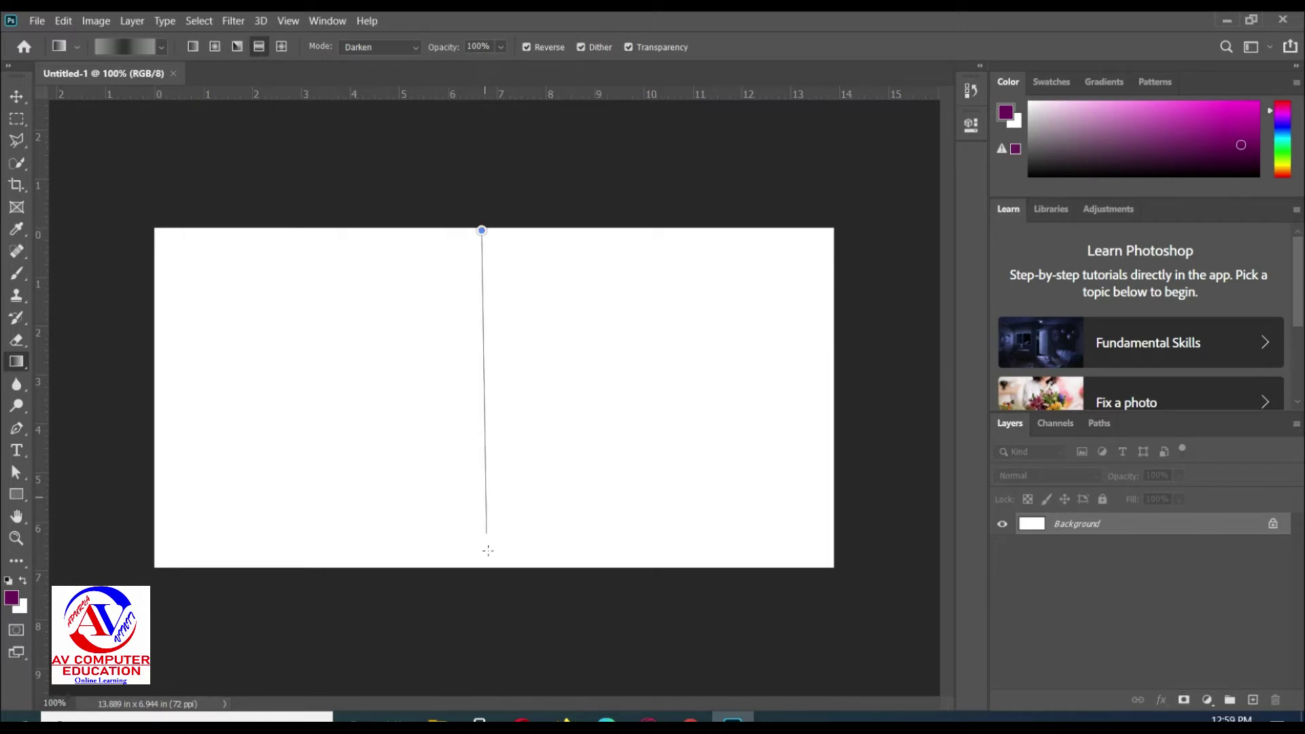
left_click_drag(485, 571, 487, 571)
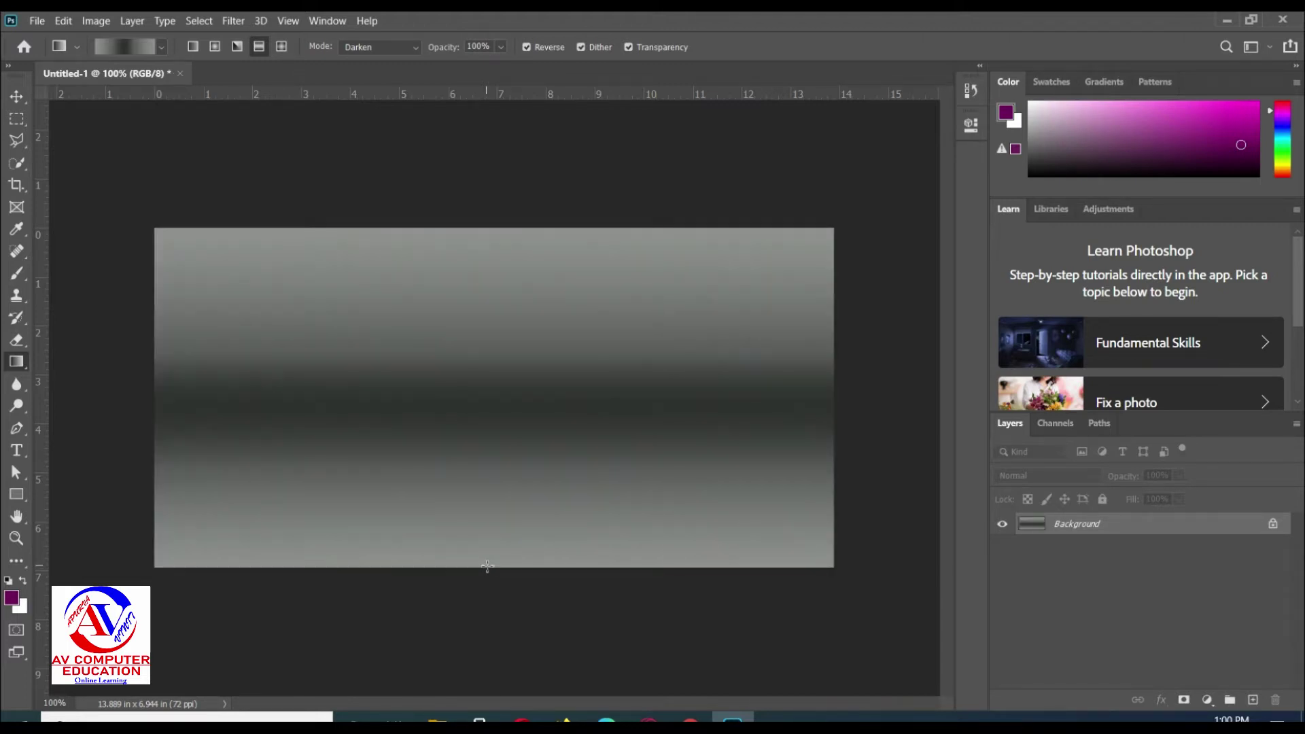
key("d")
left_click(237, 22)
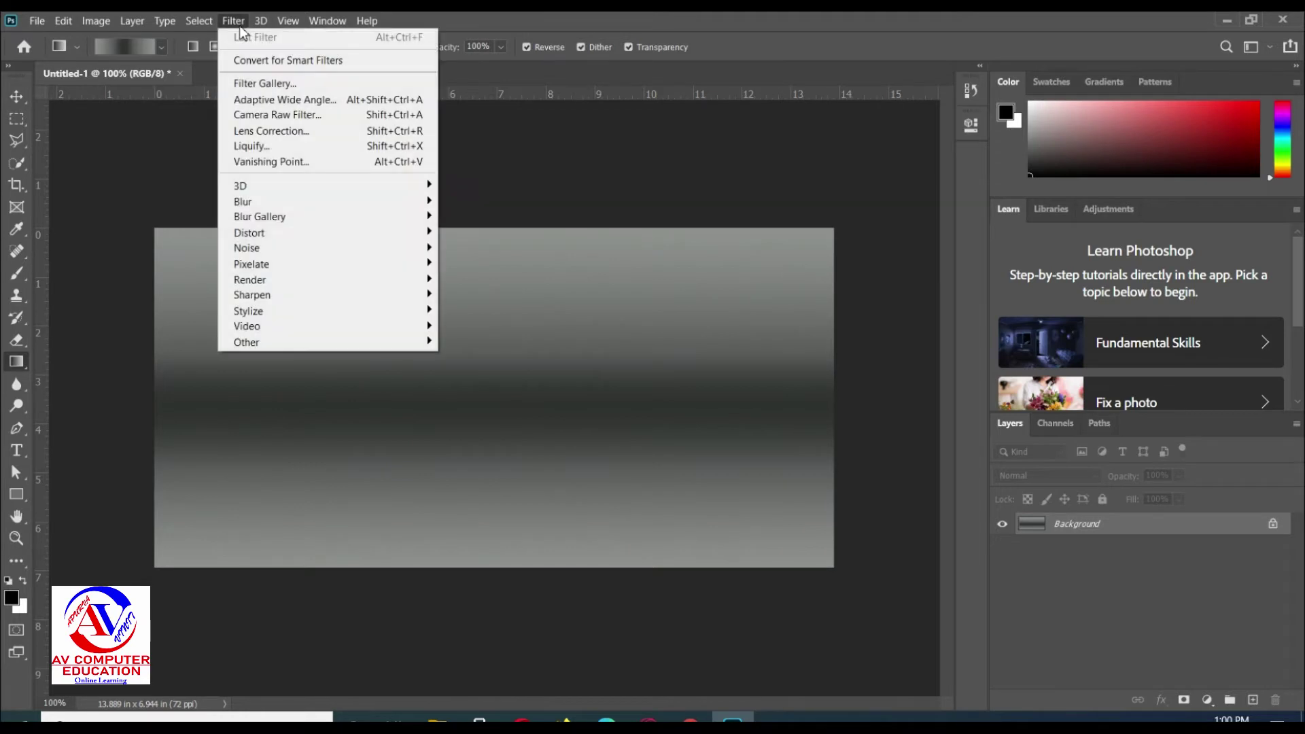
Apply Sketch > Halftone Pattern with Size 7, Contrast 15 and Circle pattern type.
left_click(307, 86)
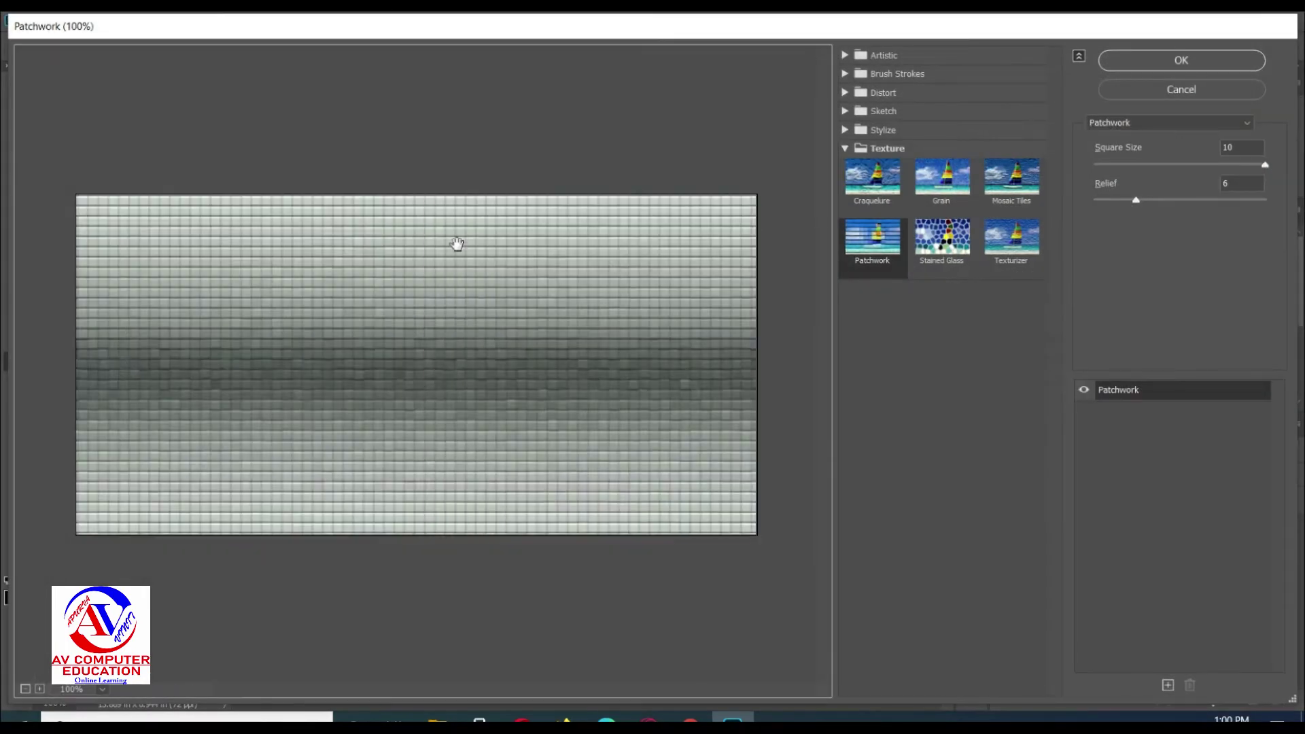
left_click(843, 149)
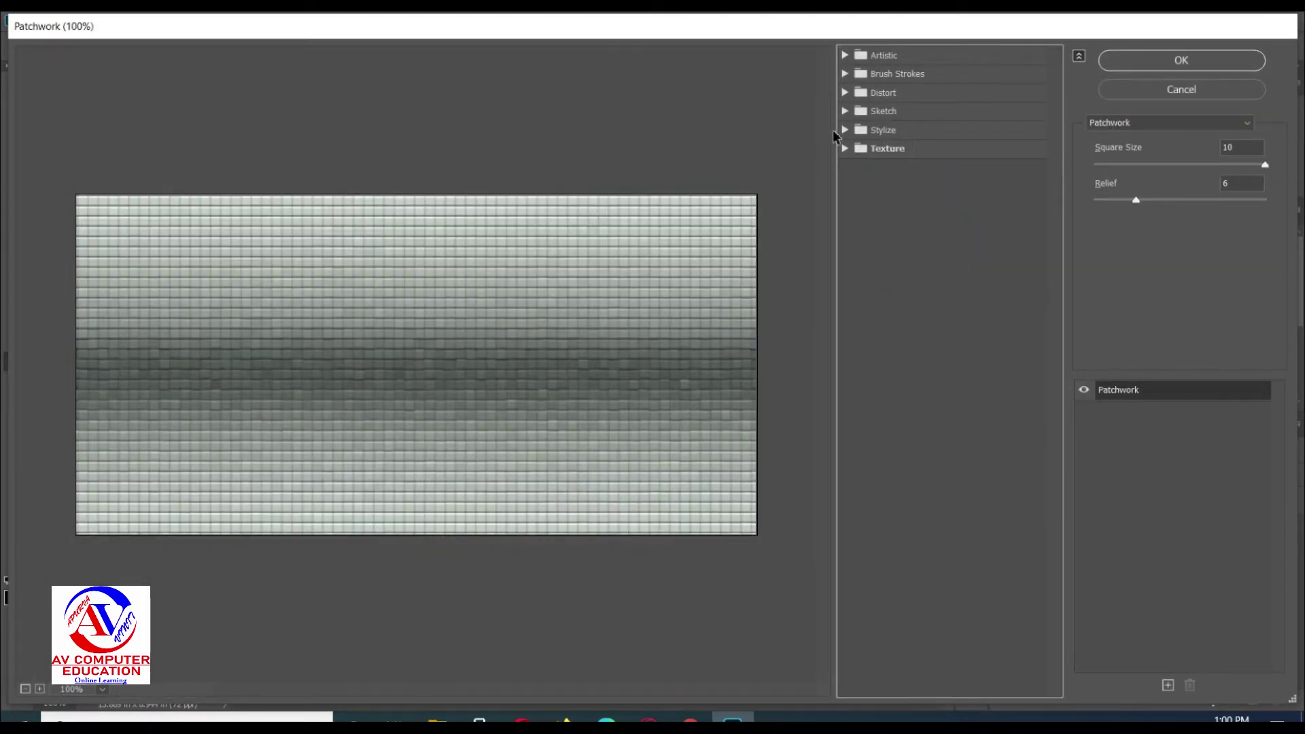
left_click(865, 112)
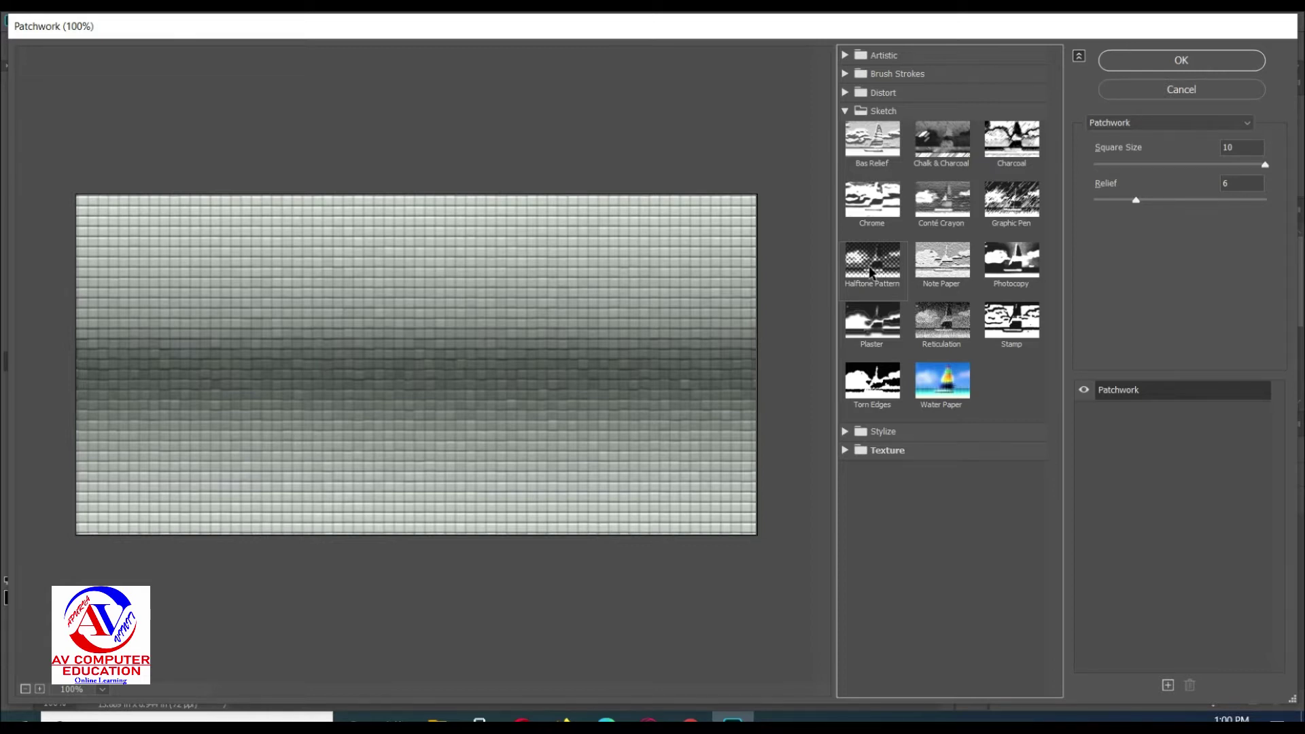
left_click(870, 272)
double_click(1248, 149)
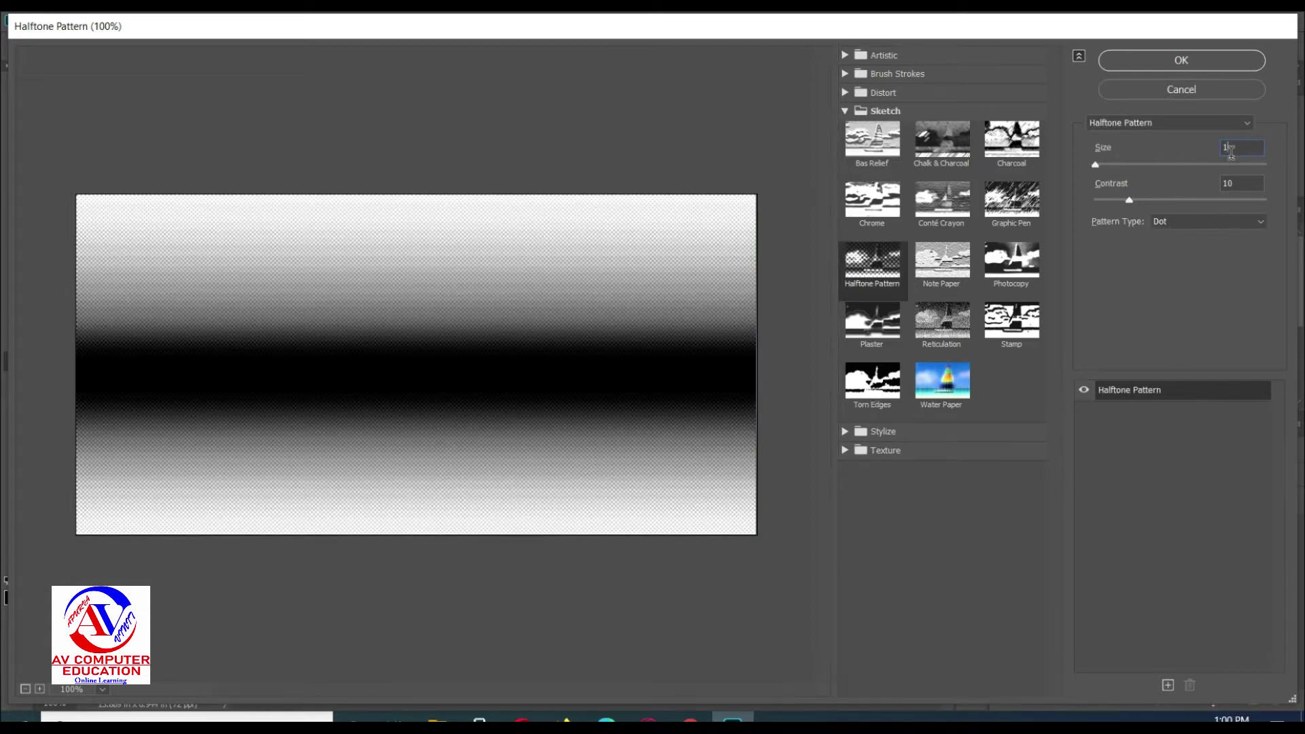
left_click(1189, 164)
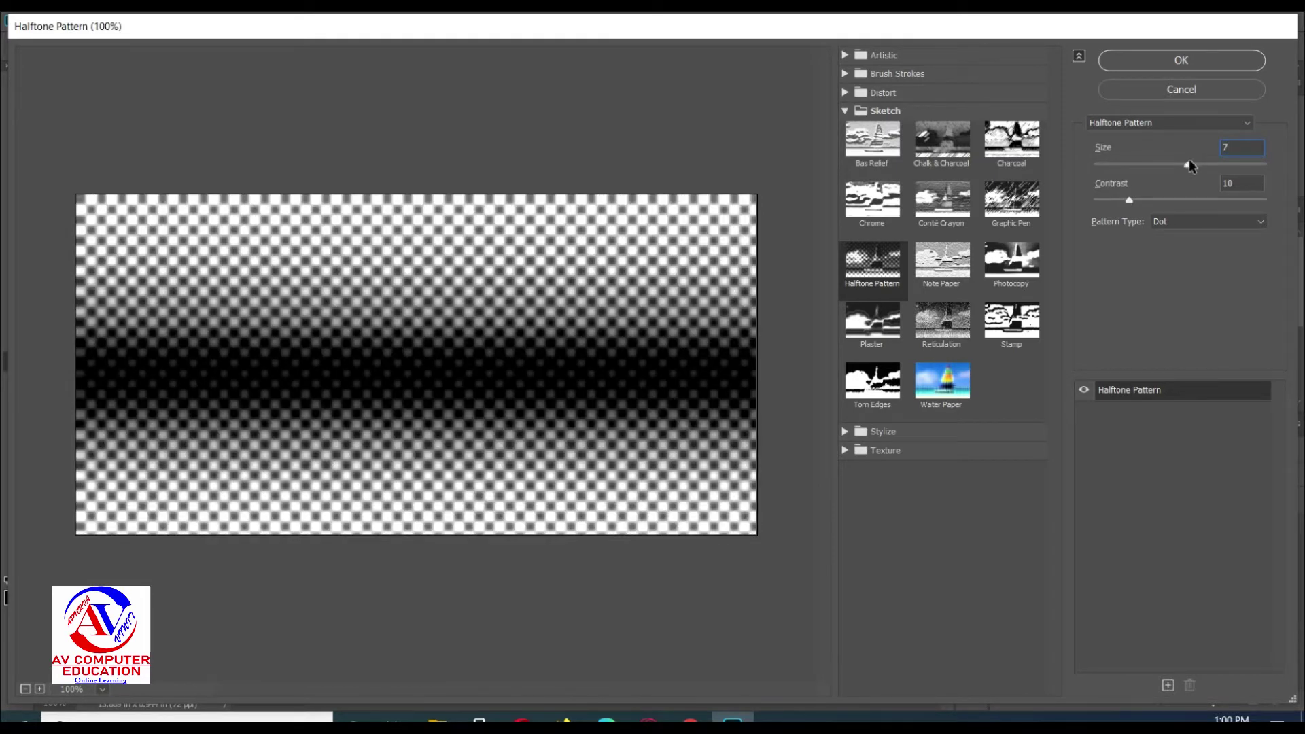
key("Tab")
type("15")
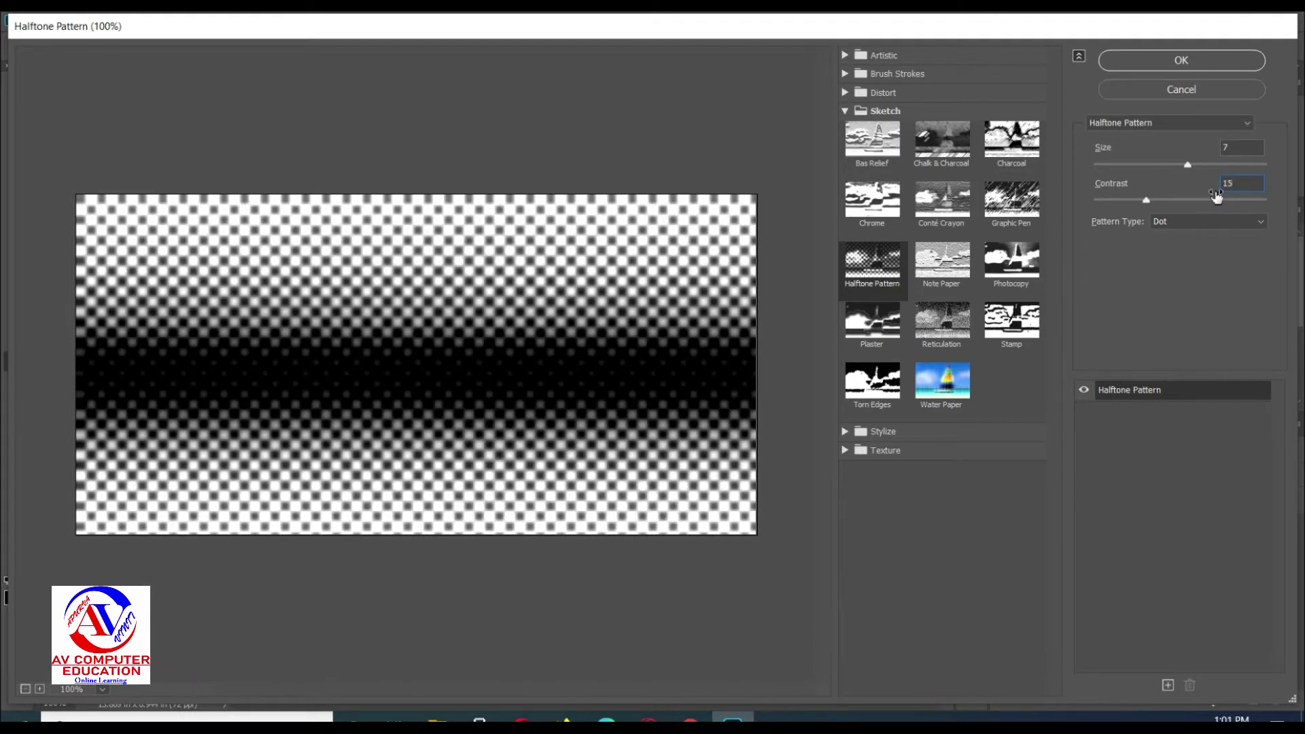
left_click(1188, 222)
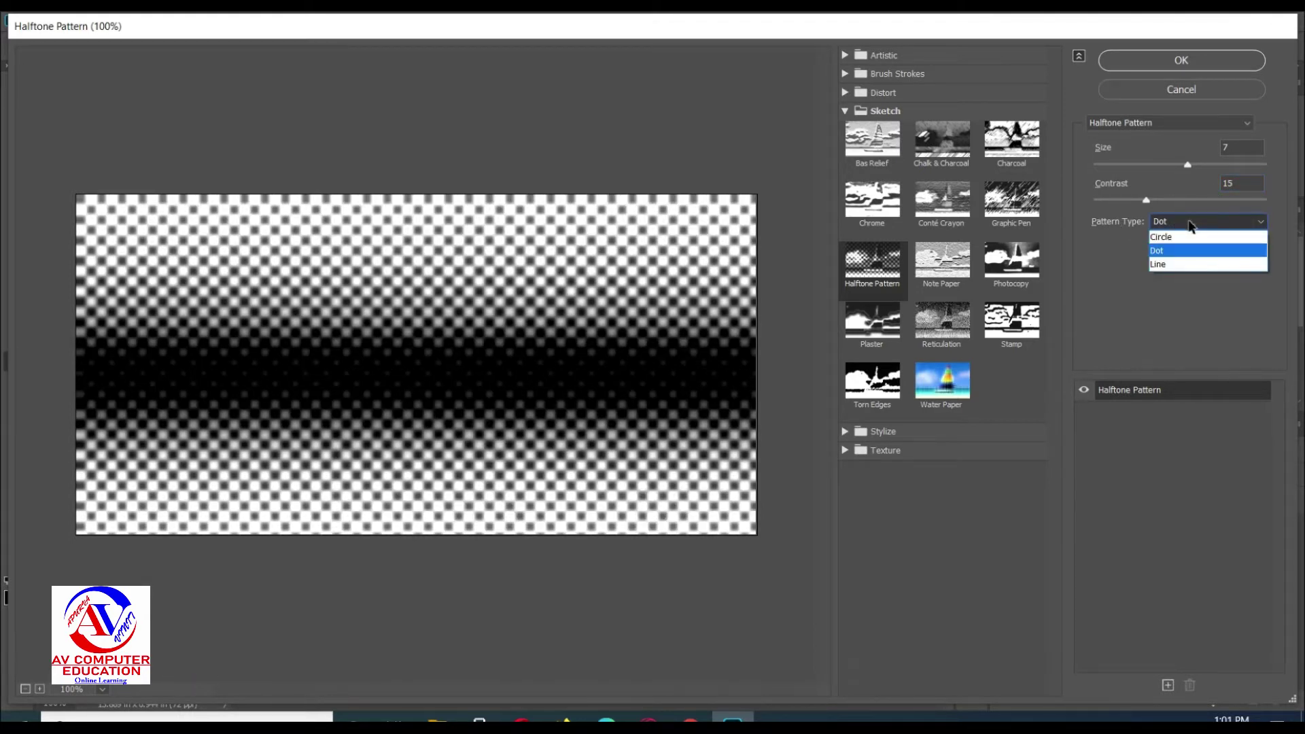
left_click(1180, 236)
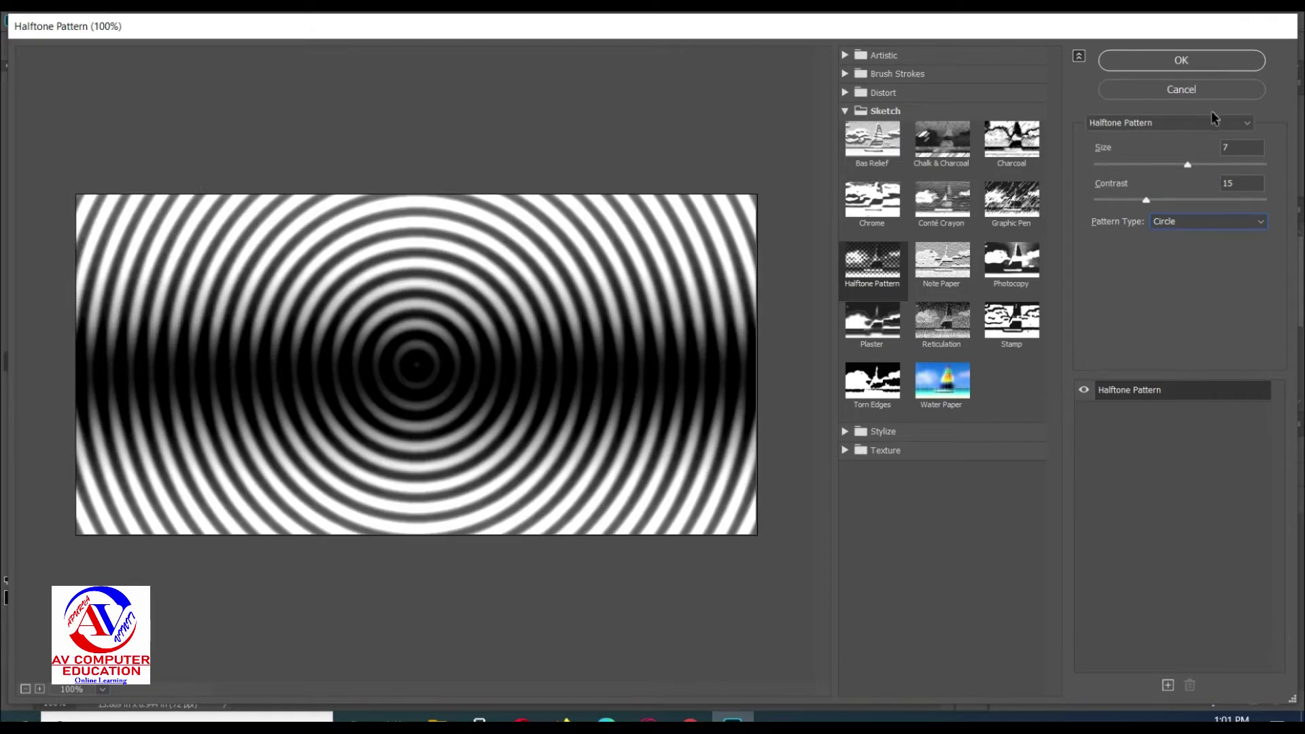
left_click(1189, 60)
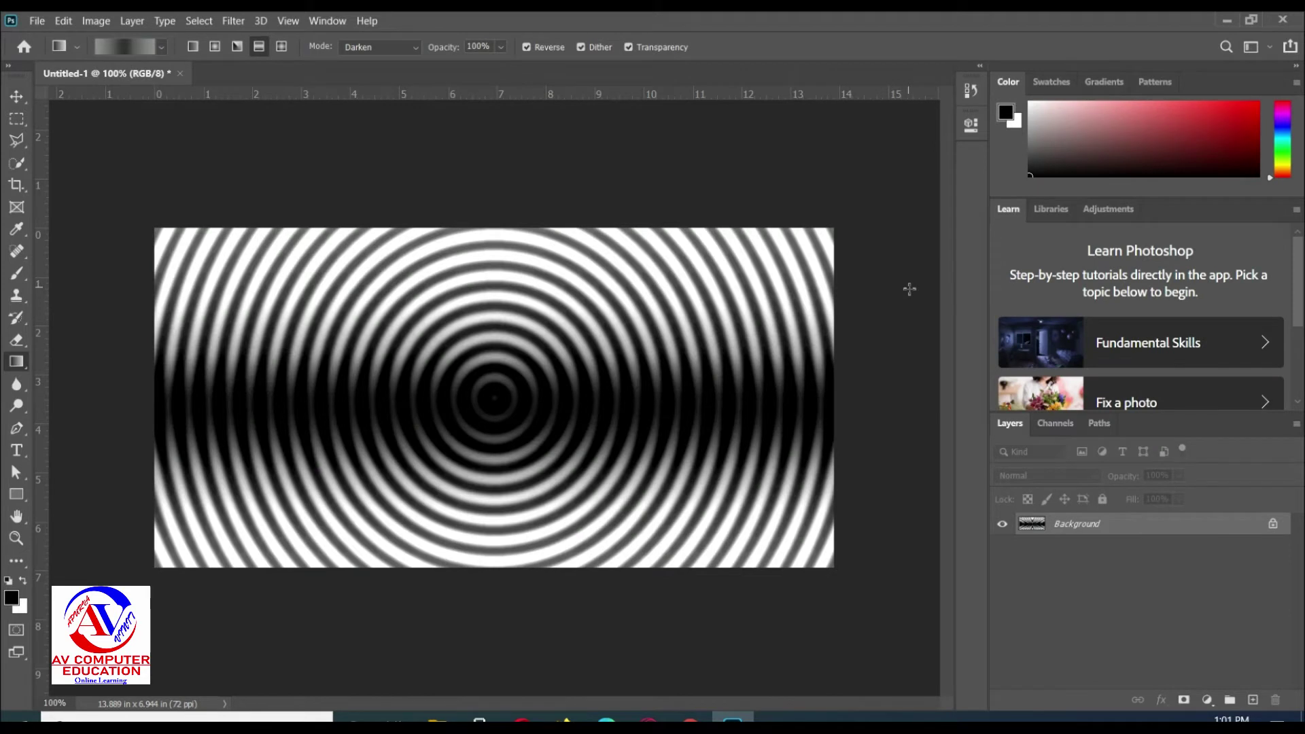
Add a new Layer 1 and fill it solid black with the Paint Bucket.
left_click(138, 23)
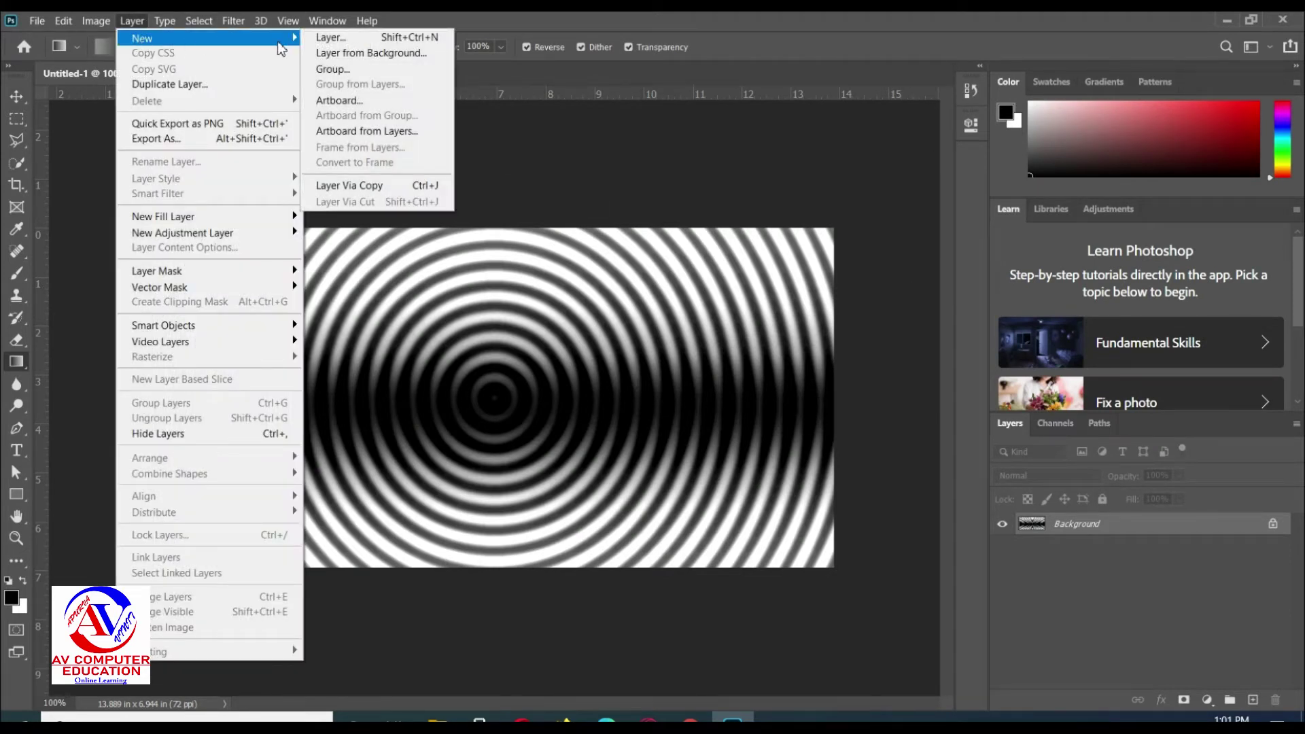
left_click(374, 39)
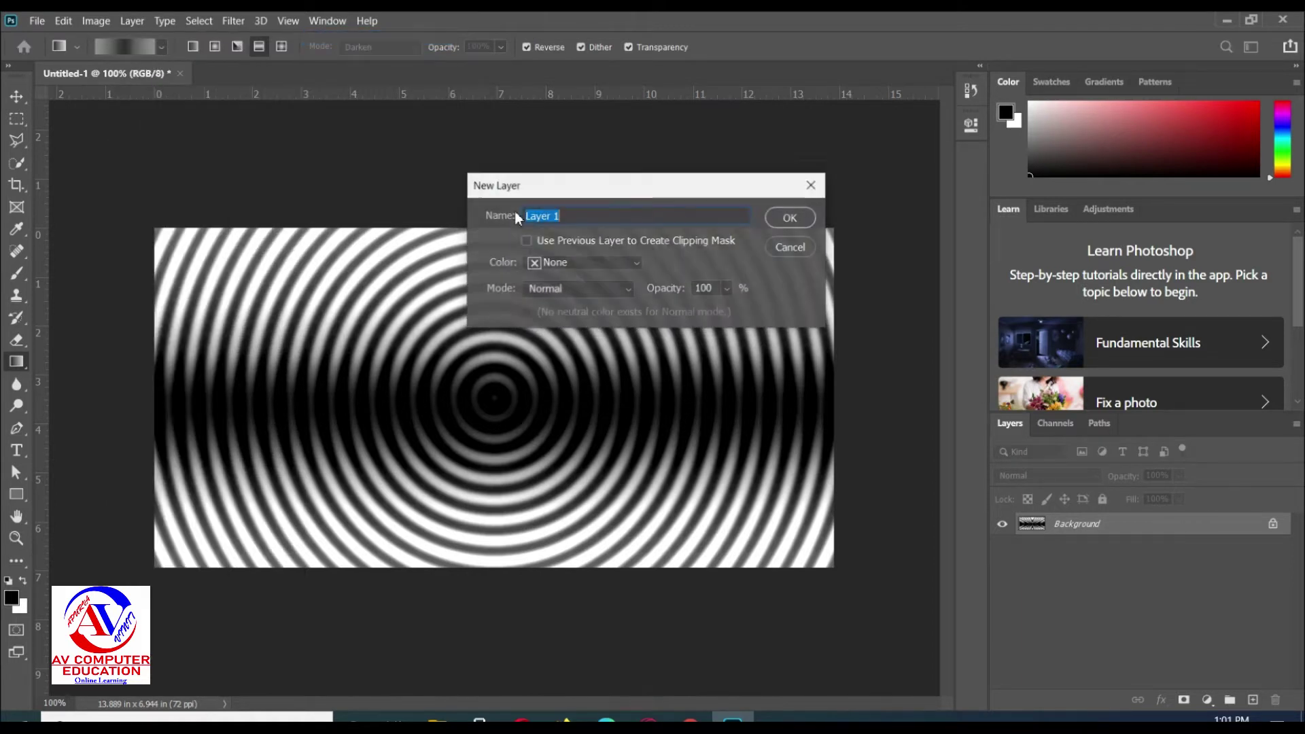
left_click(791, 219)
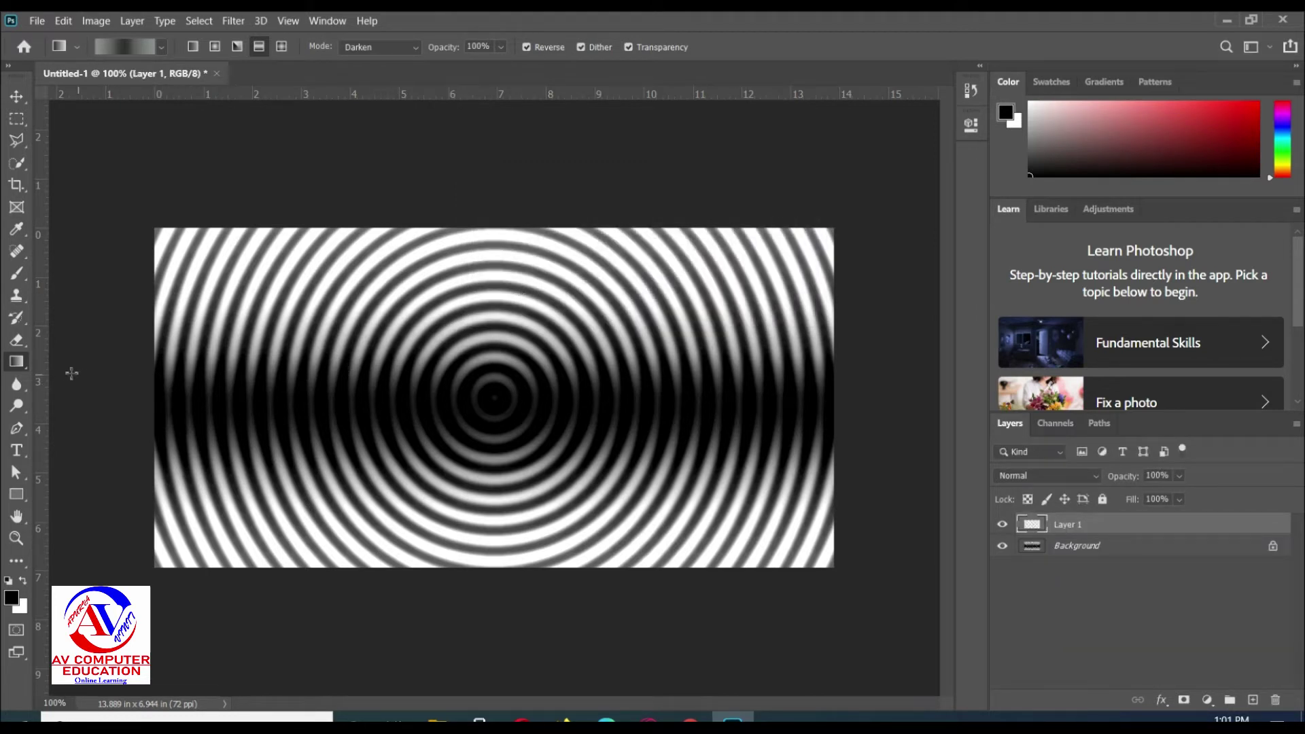
right_click(26, 367)
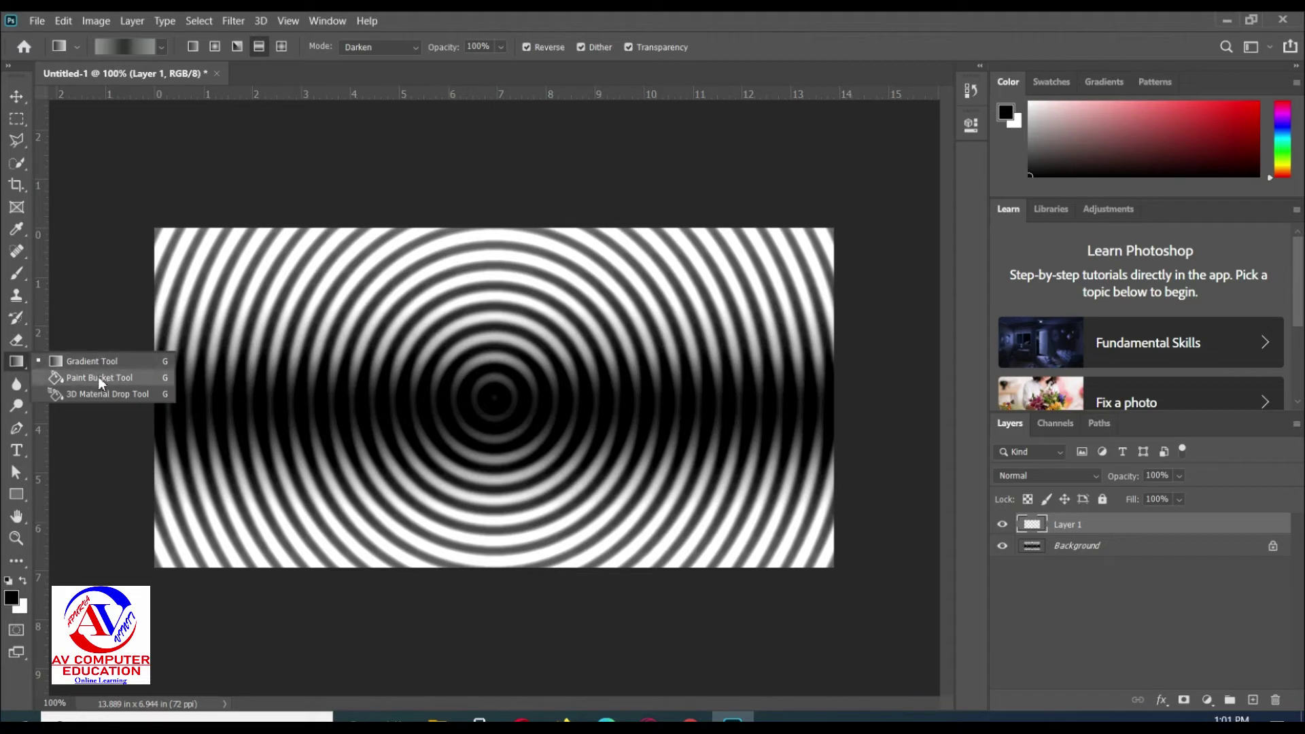
left_click(87, 381)
left_click(439, 347)
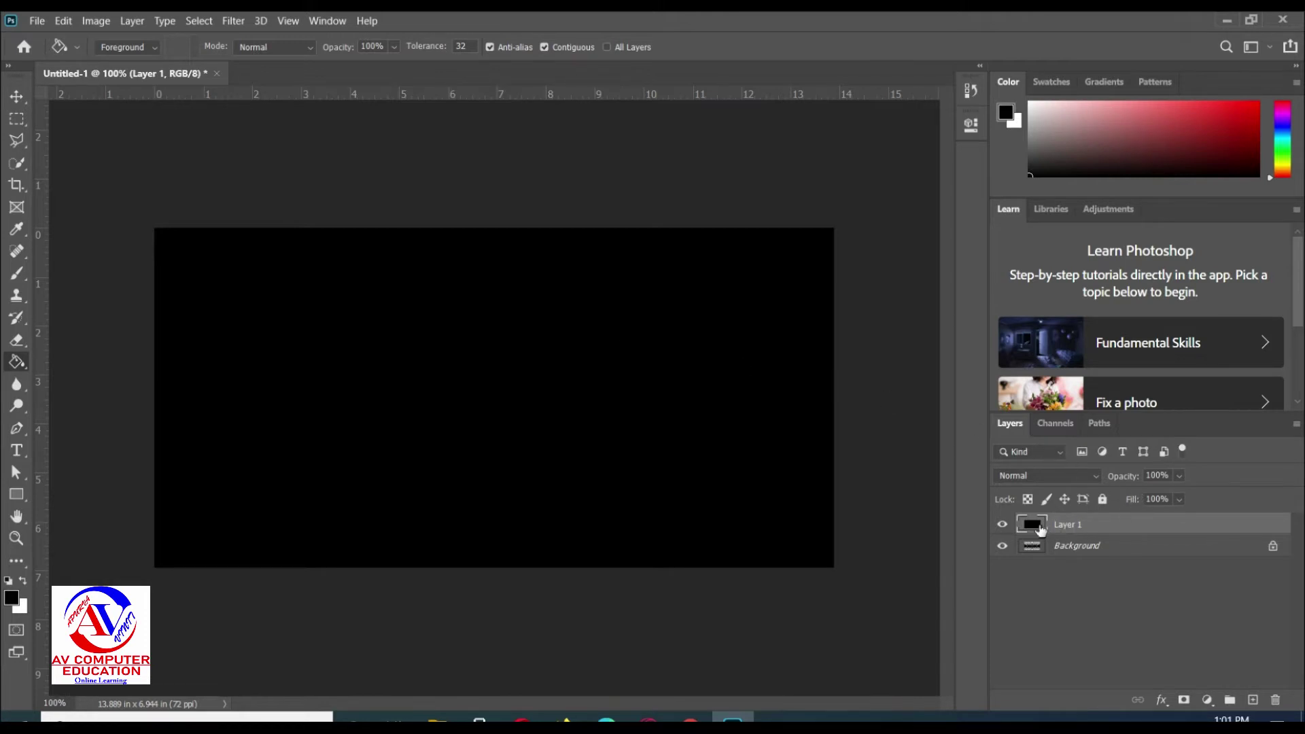
Lower Layer 1's opacity to 85%.
left_click(1158, 476)
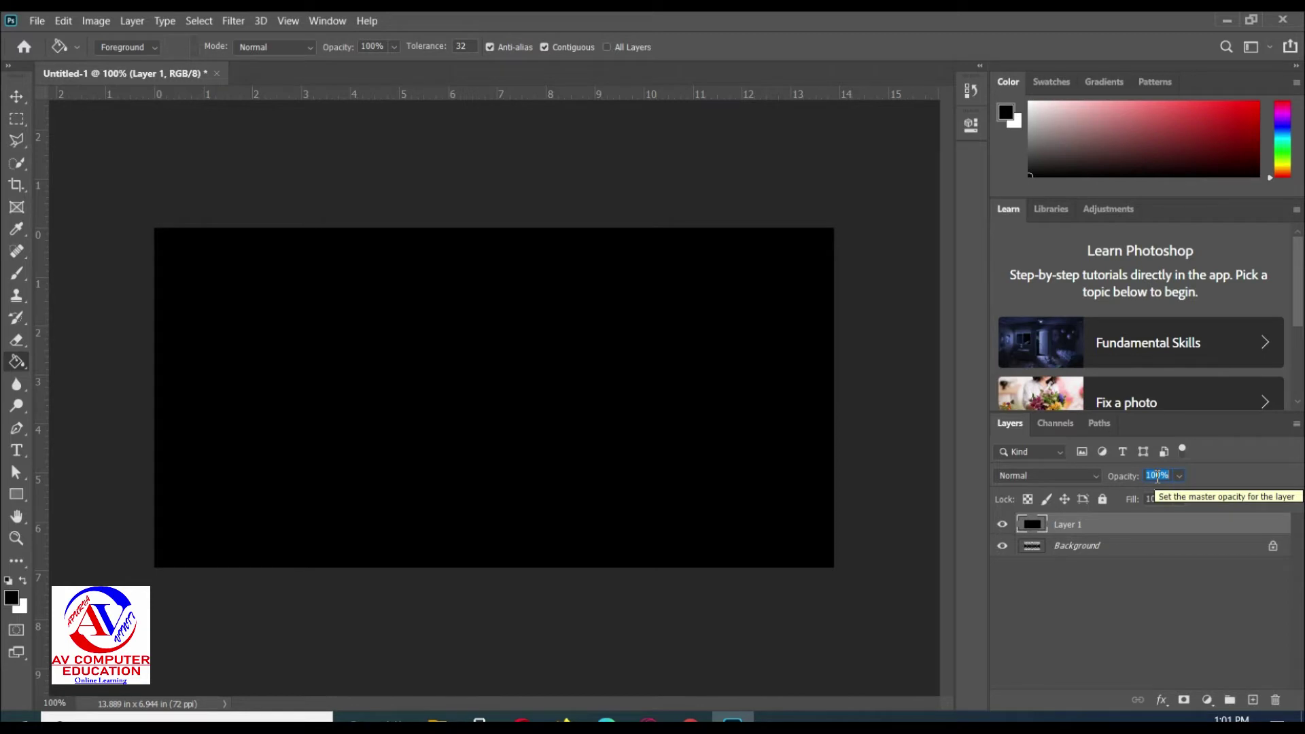
type("85")
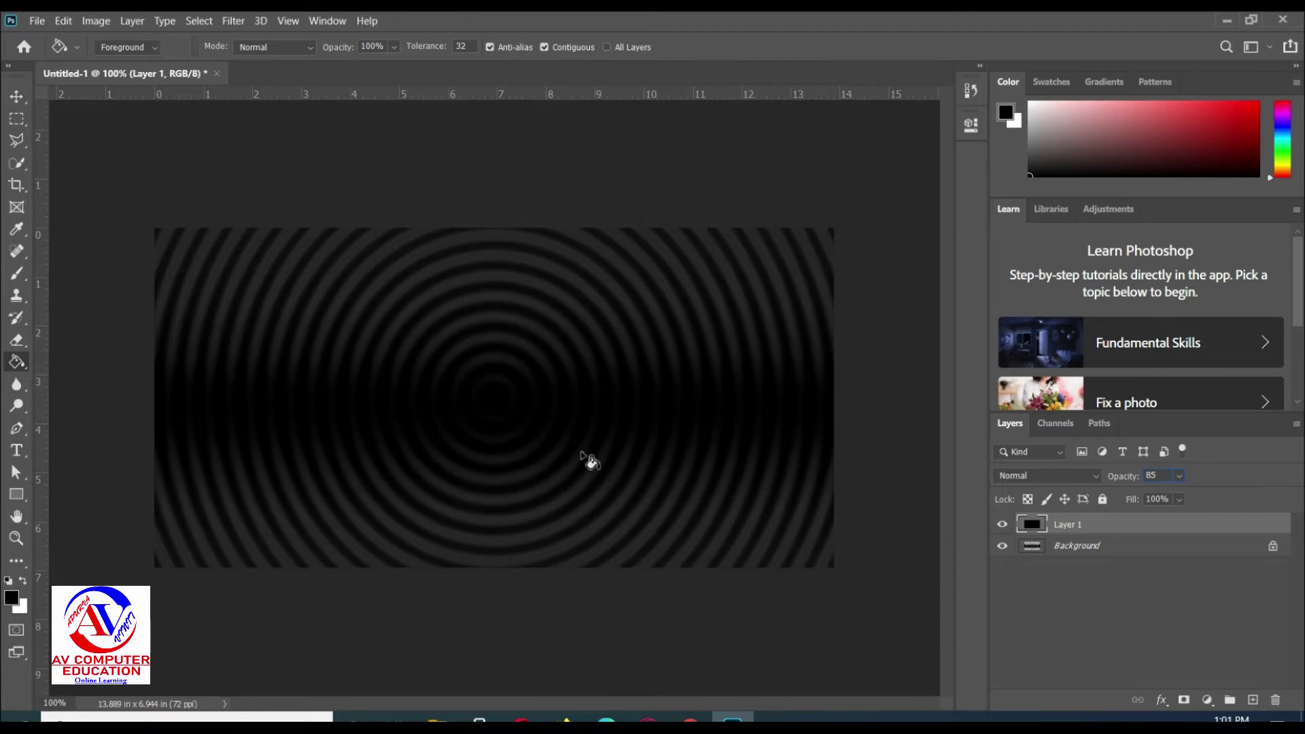
key("Return")
left_click(17, 452)
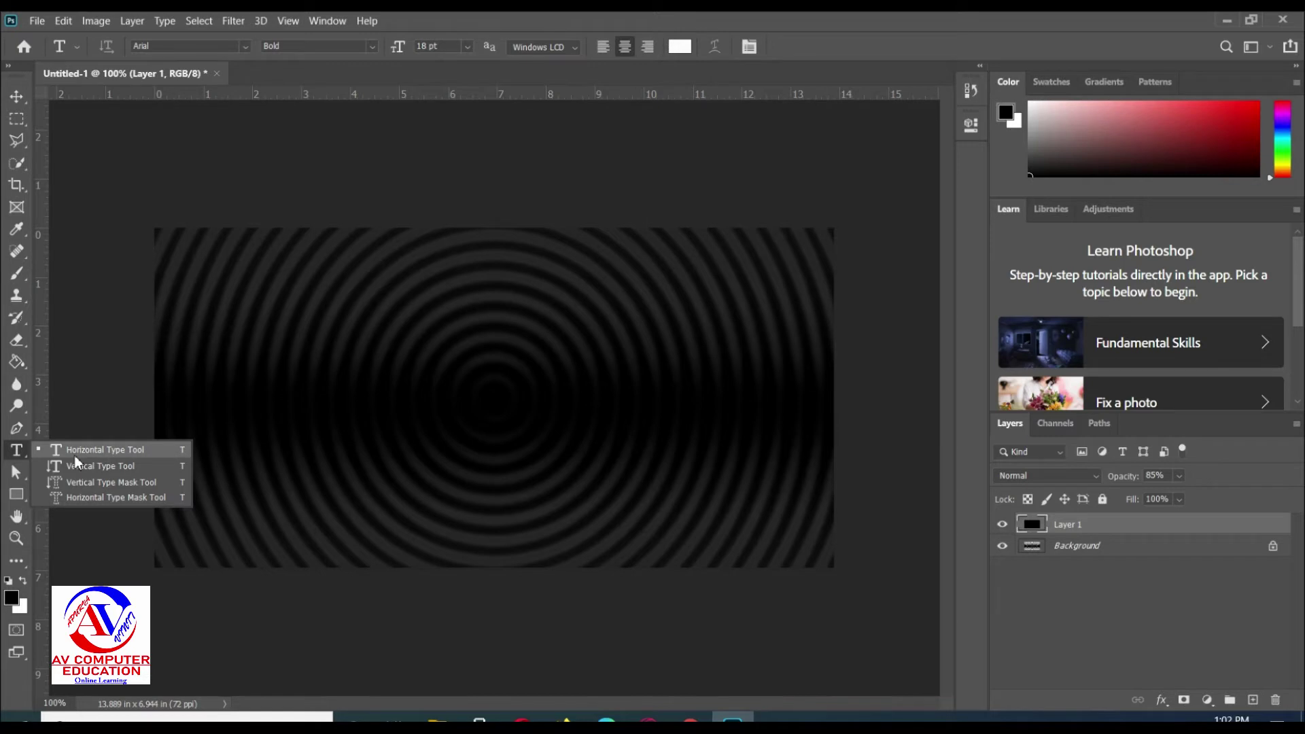
Type 'APURVA' as a new horizontal text layer left of centre.
left_click(75, 455)
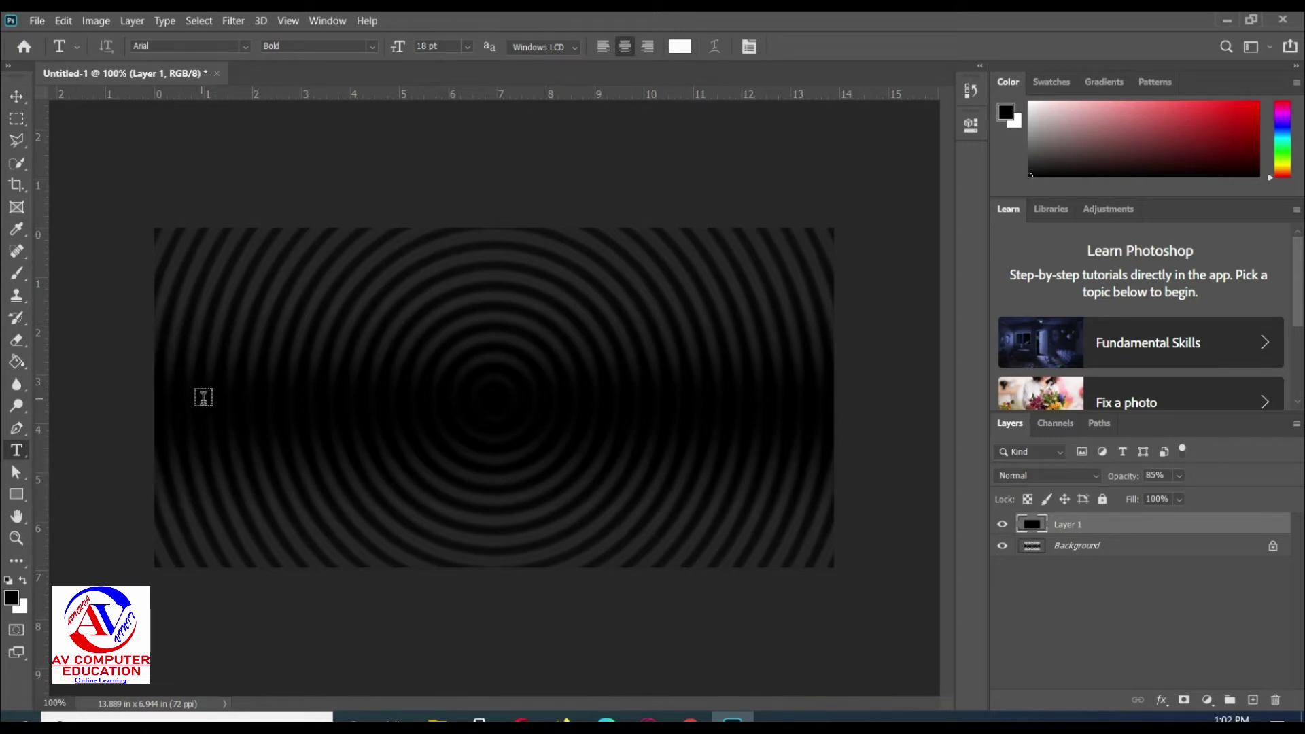
left_click(204, 397)
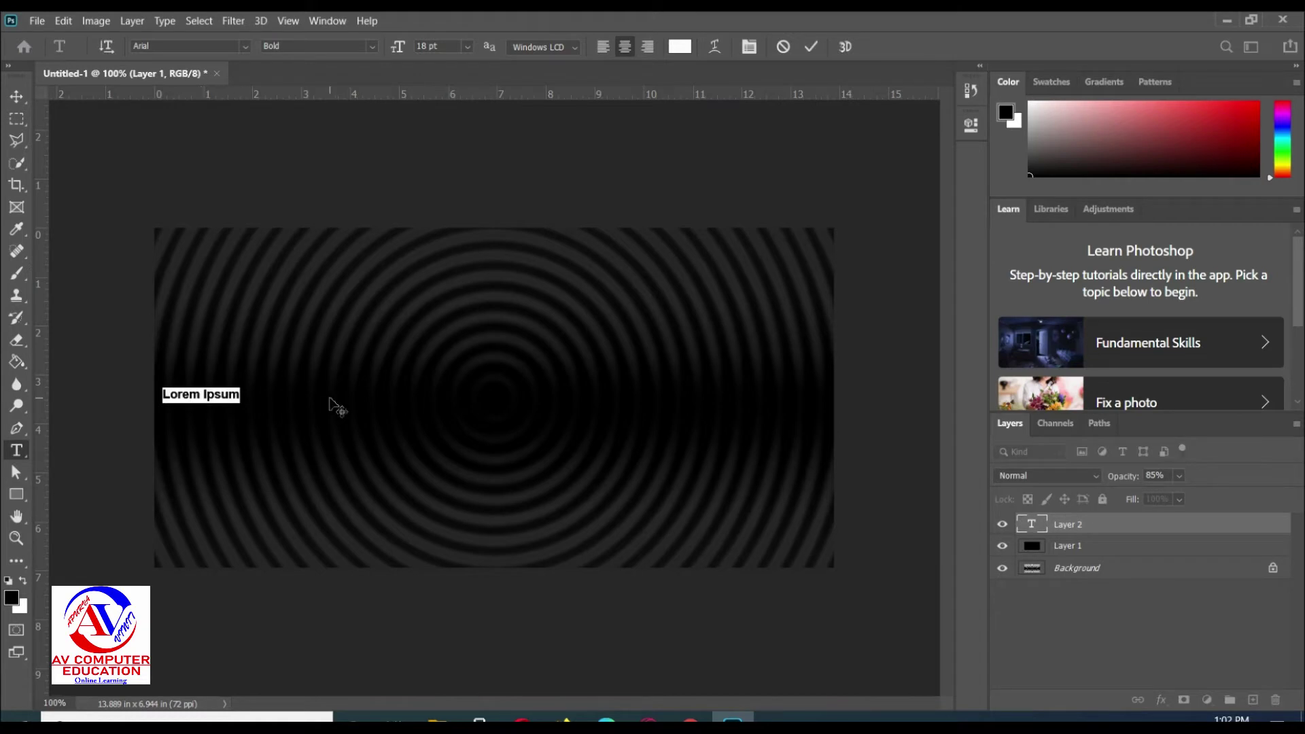
type("A")
type("P")
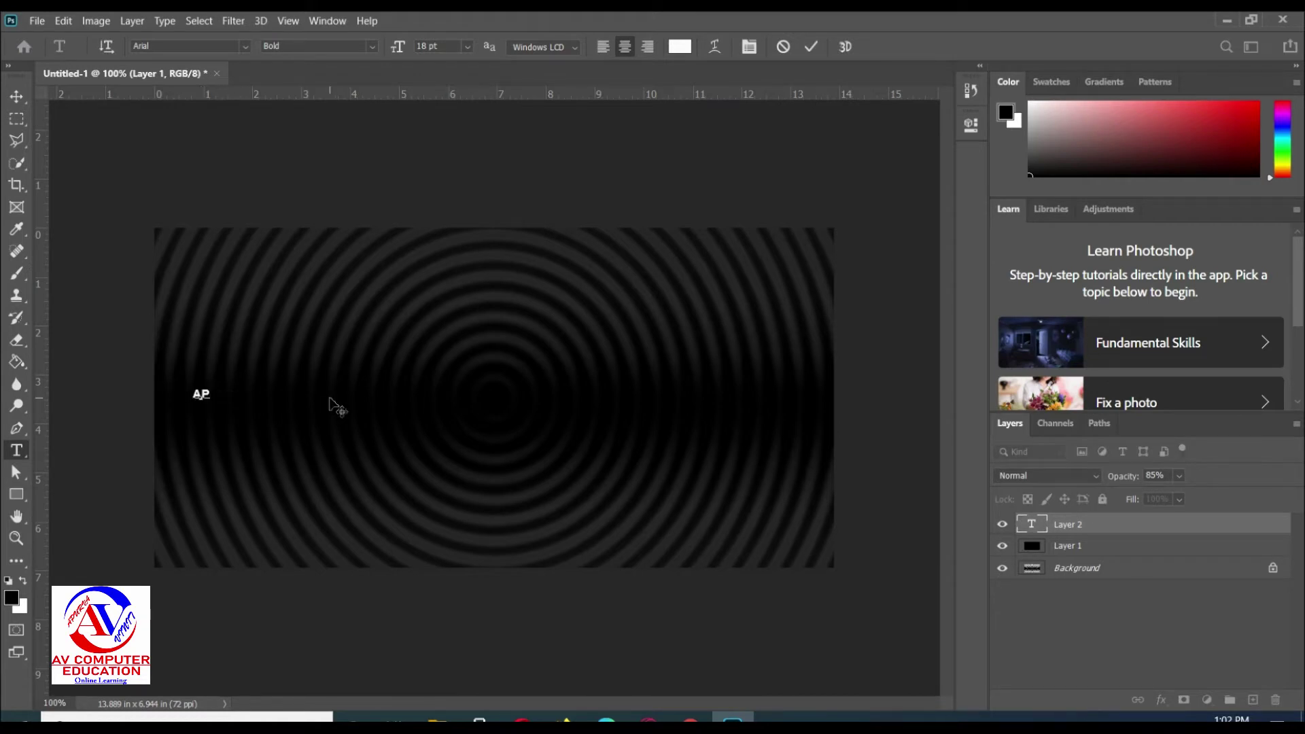
type("U")
type("RAV")
key("BackSpace")
key("BackSpace")
type("VA")
Set the APURVA text to 200 pt and commit it.
left_click_drag(228, 394, 155, 391)
left_click(454, 46)
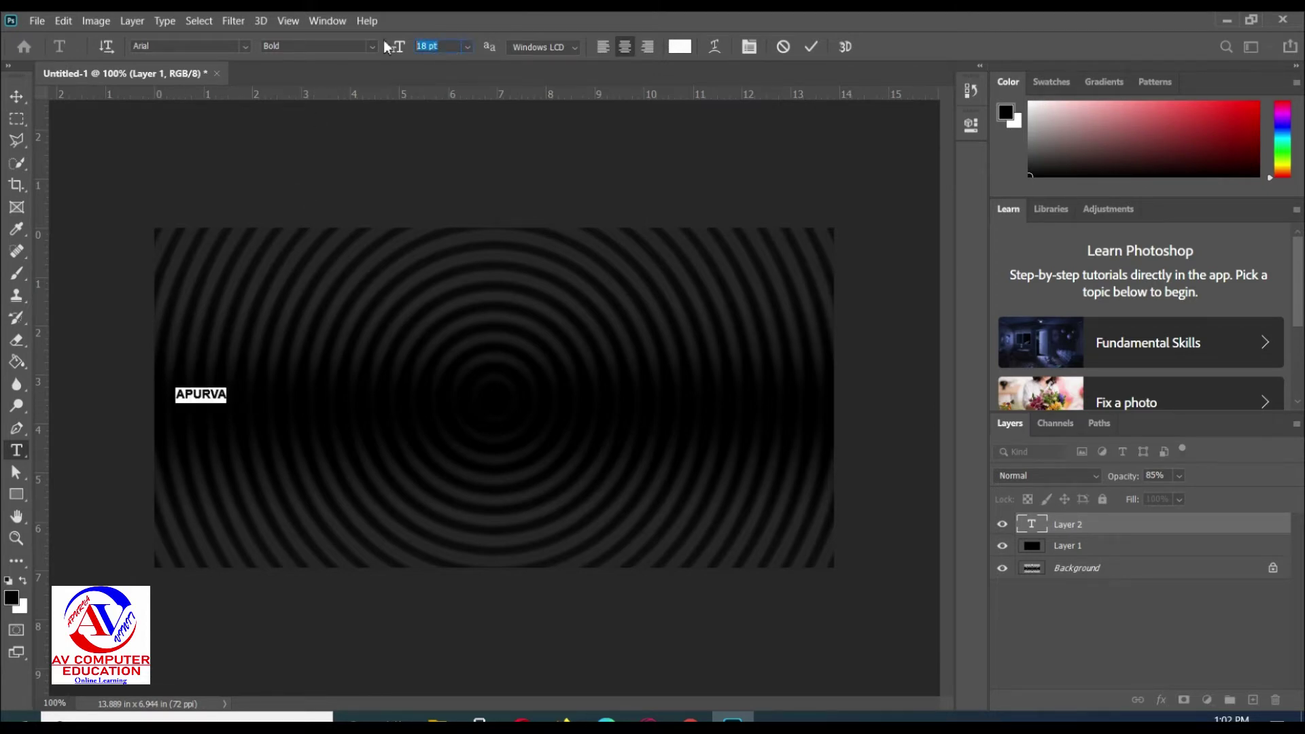
type("200")
key("Return")
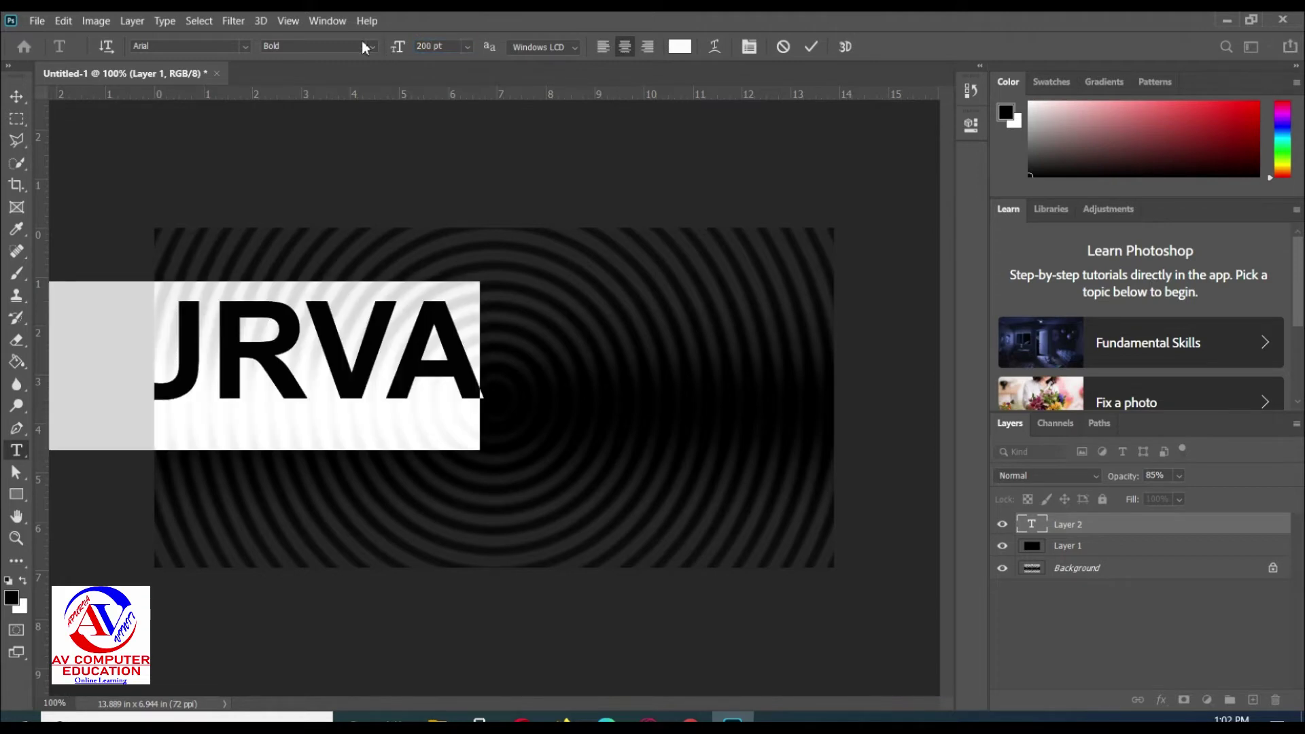
left_click(16, 96)
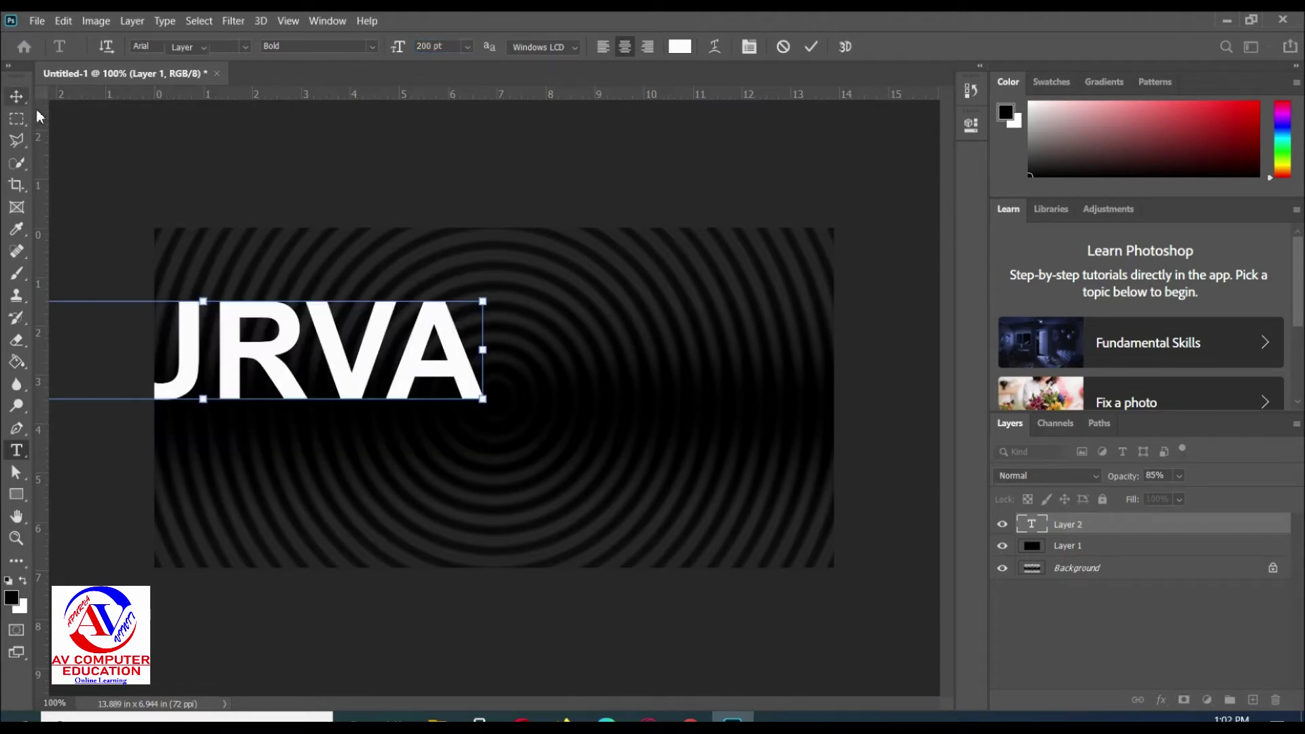
Centre the APURVA text on the canvas and select all its letters for editing.
mouse_move(297, 397)
left_mouse_down()
mouse_move(557, 398)
mouse_move(541, 388)
mouse_move(542, 401)
left_mouse_up()
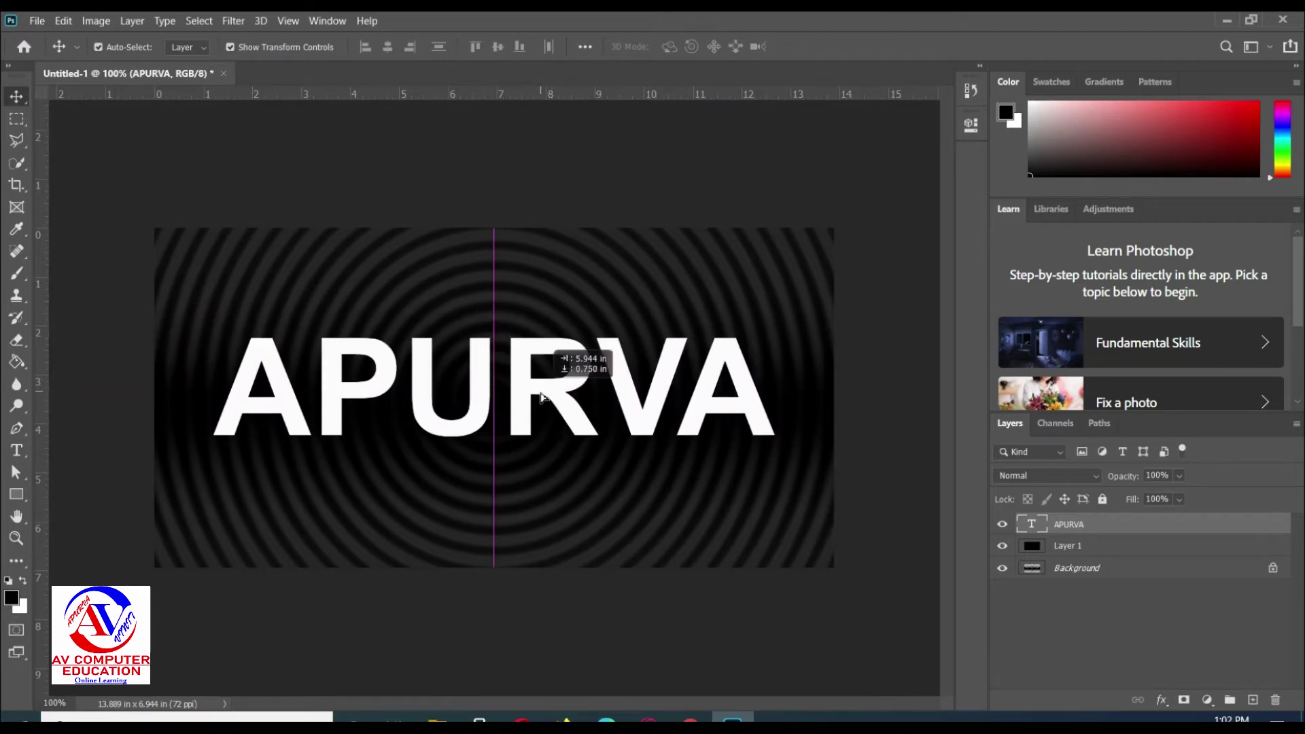
left_click_drag(541, 401, 541, 401)
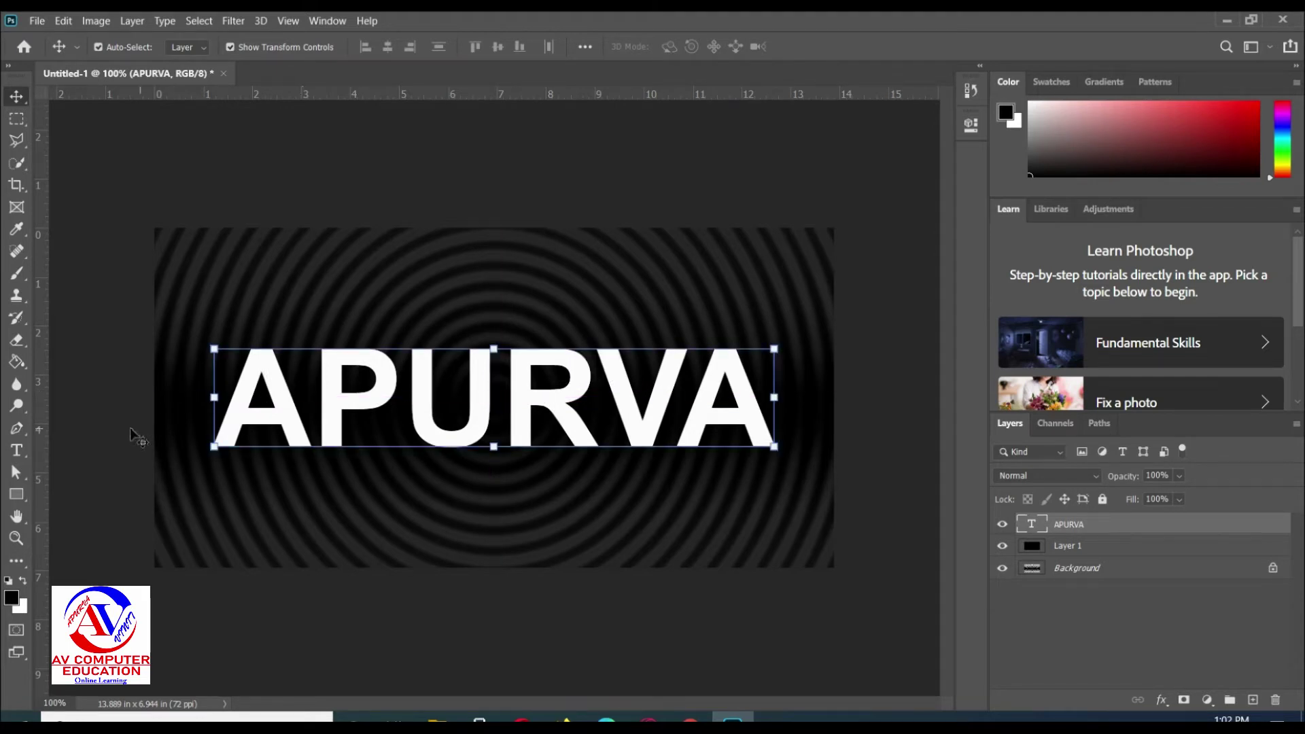
left_click(17, 450)
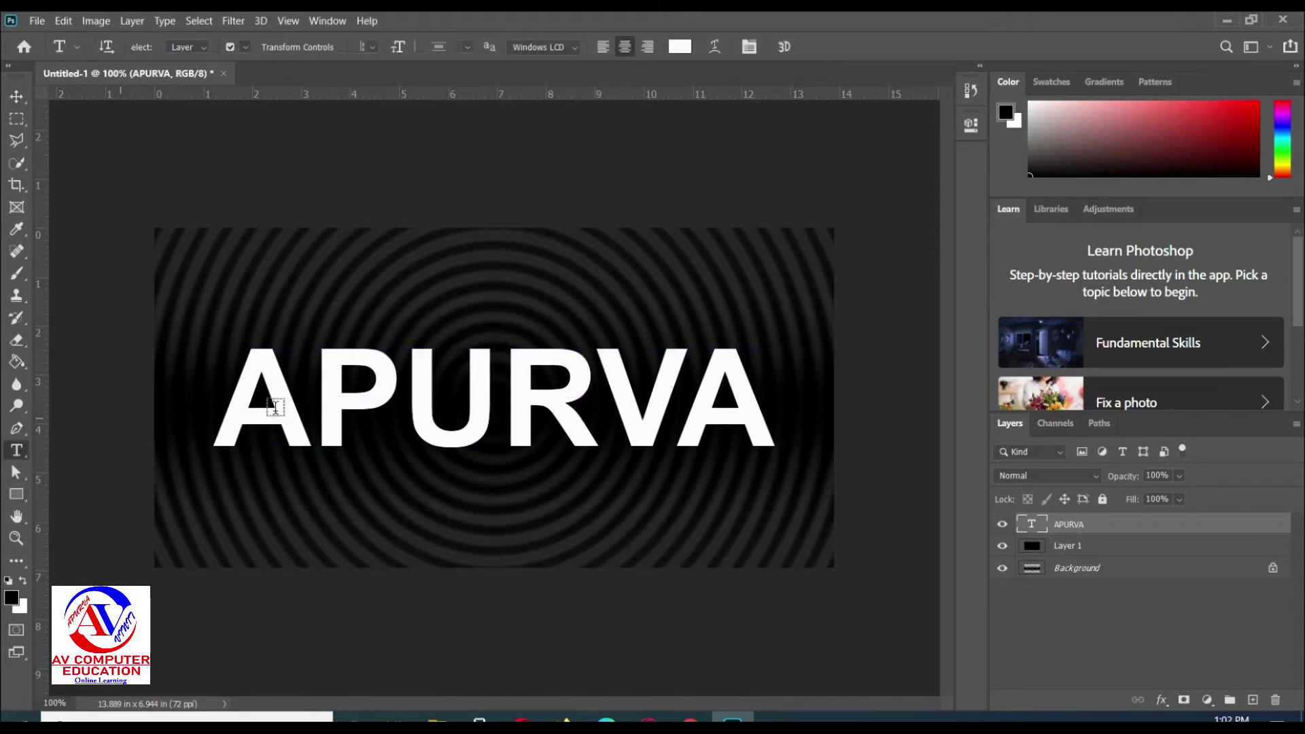
double_click(477, 400)
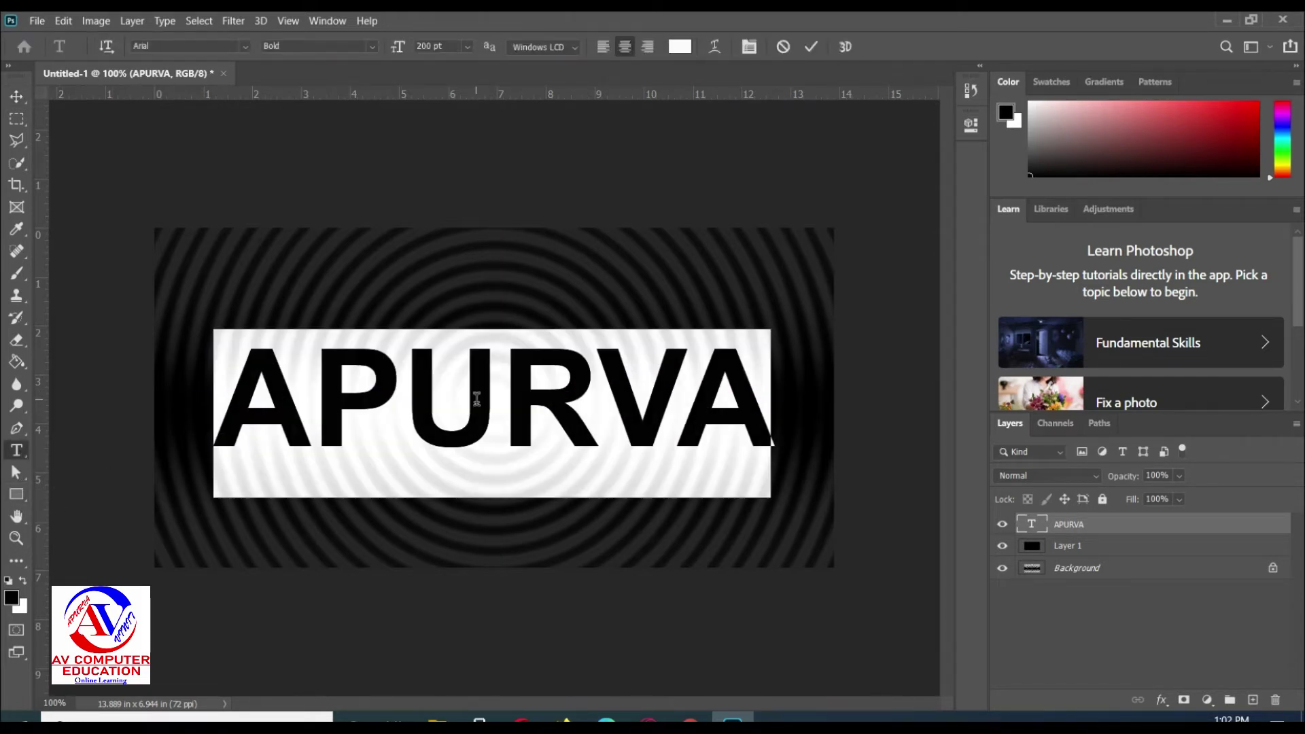
Browse the font family list while previewing on APURVA, keeping Arial.
left_click(243, 47)
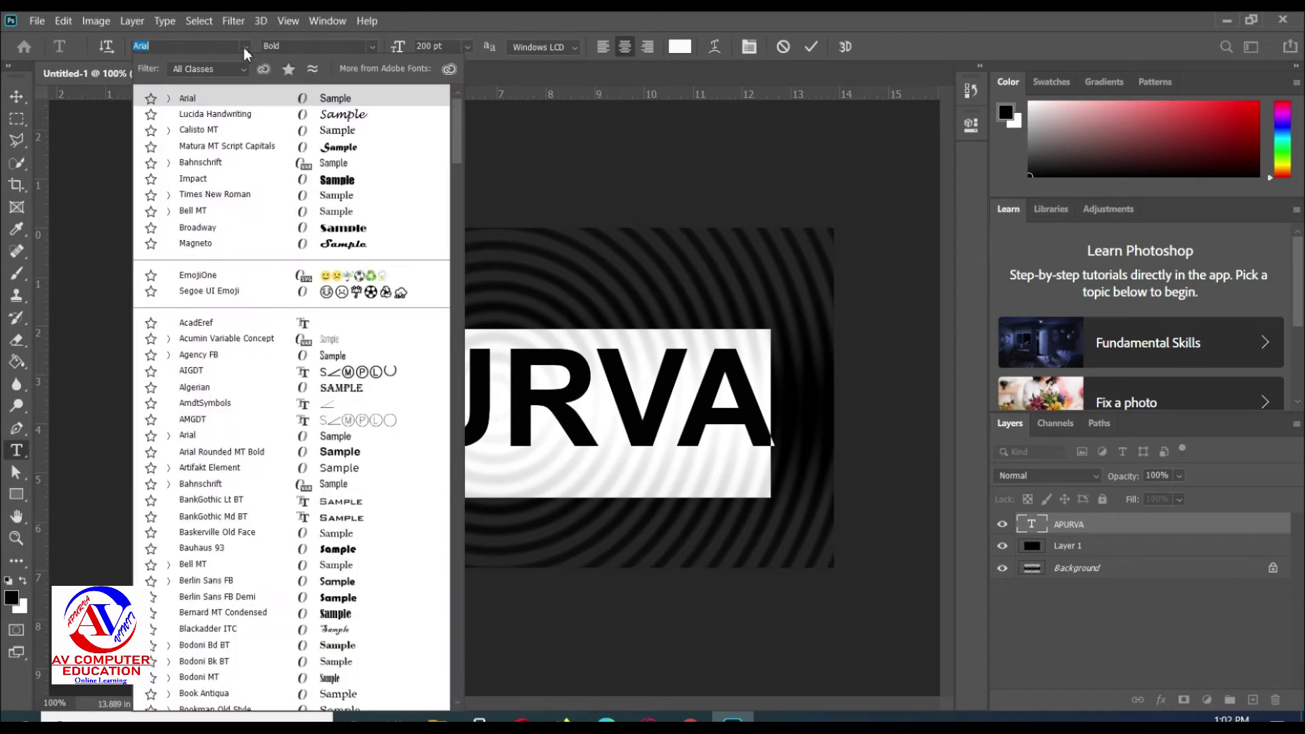
key("Down")
key("Down")
scroll(340, 224, "down", 3)
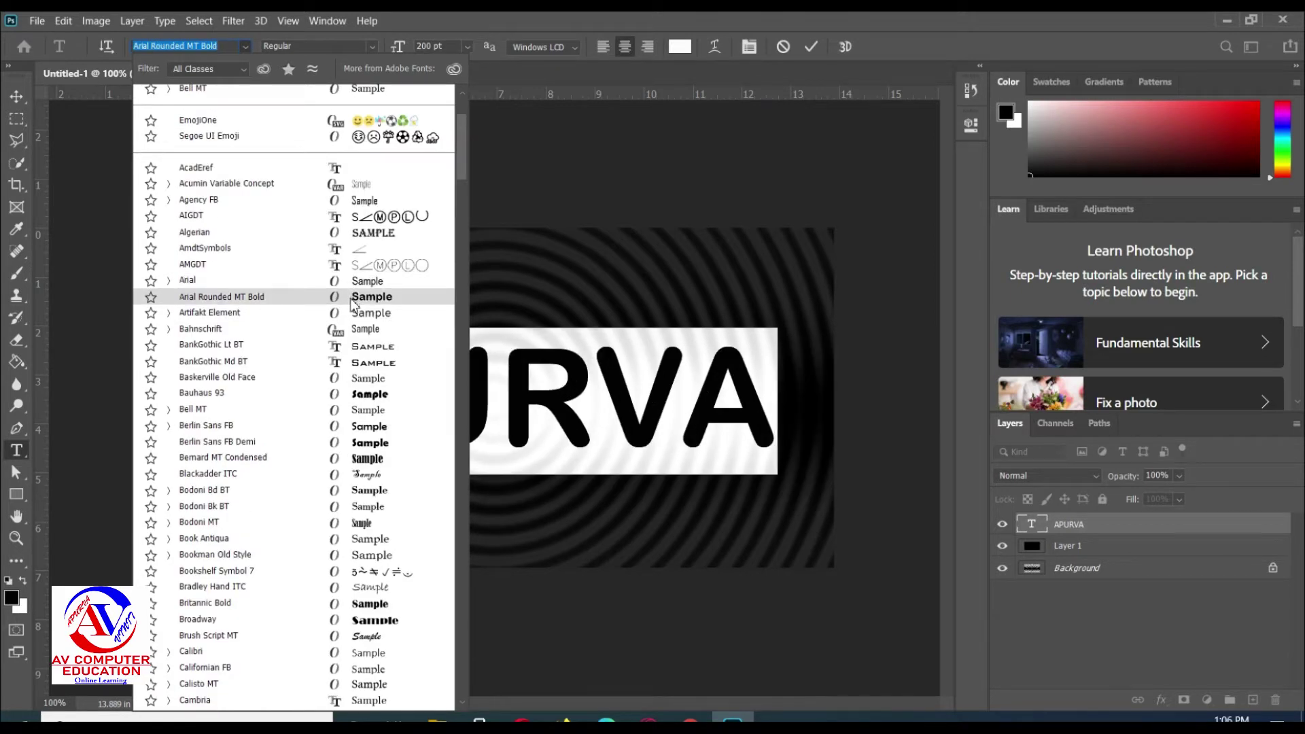
scroll(338, 337, "down", 1)
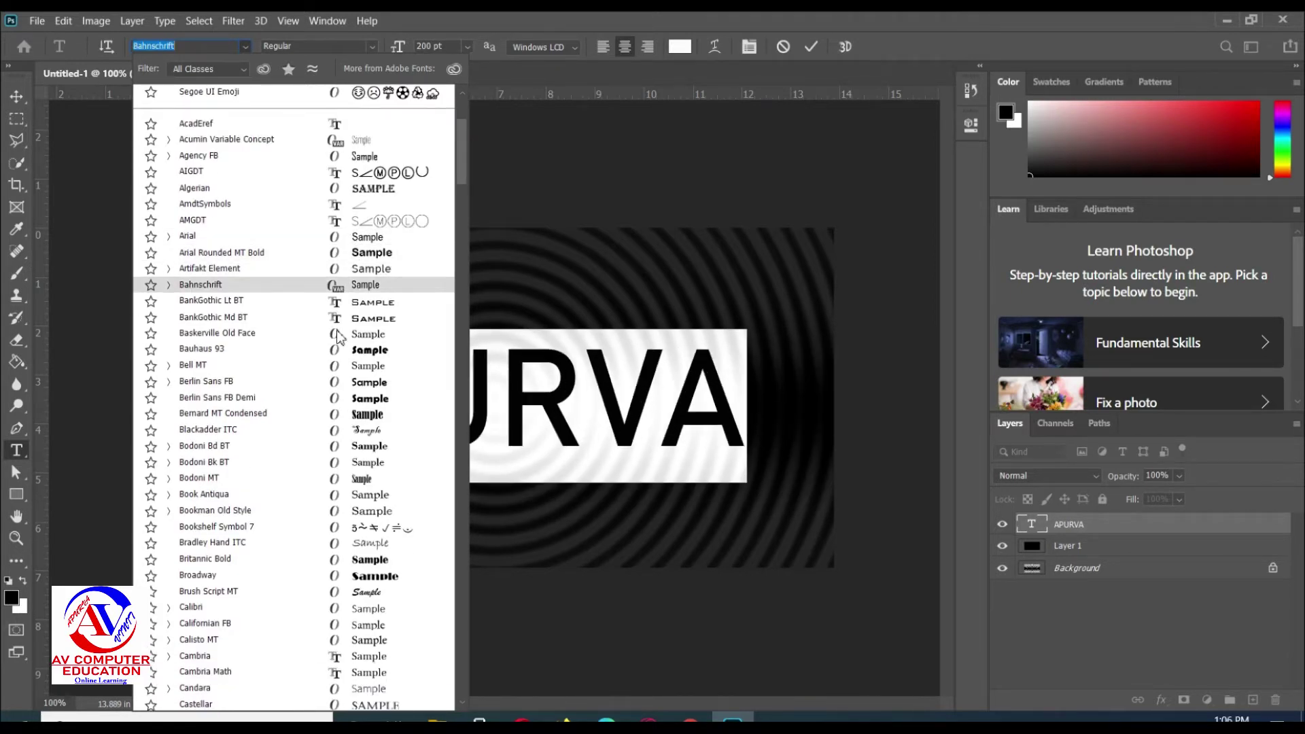
scroll(337, 336, "down", 1)
scroll(378, 374, "down", 1)
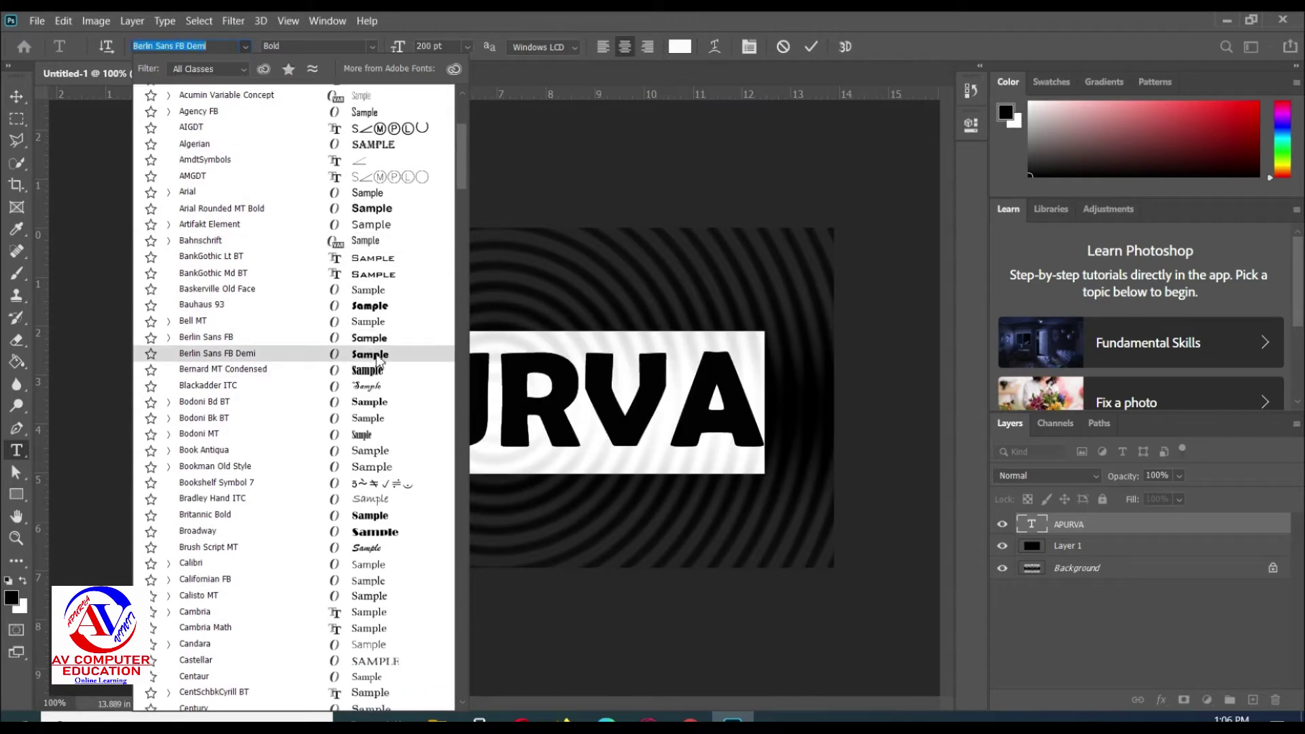
left_click(246, 45)
type("Bold")
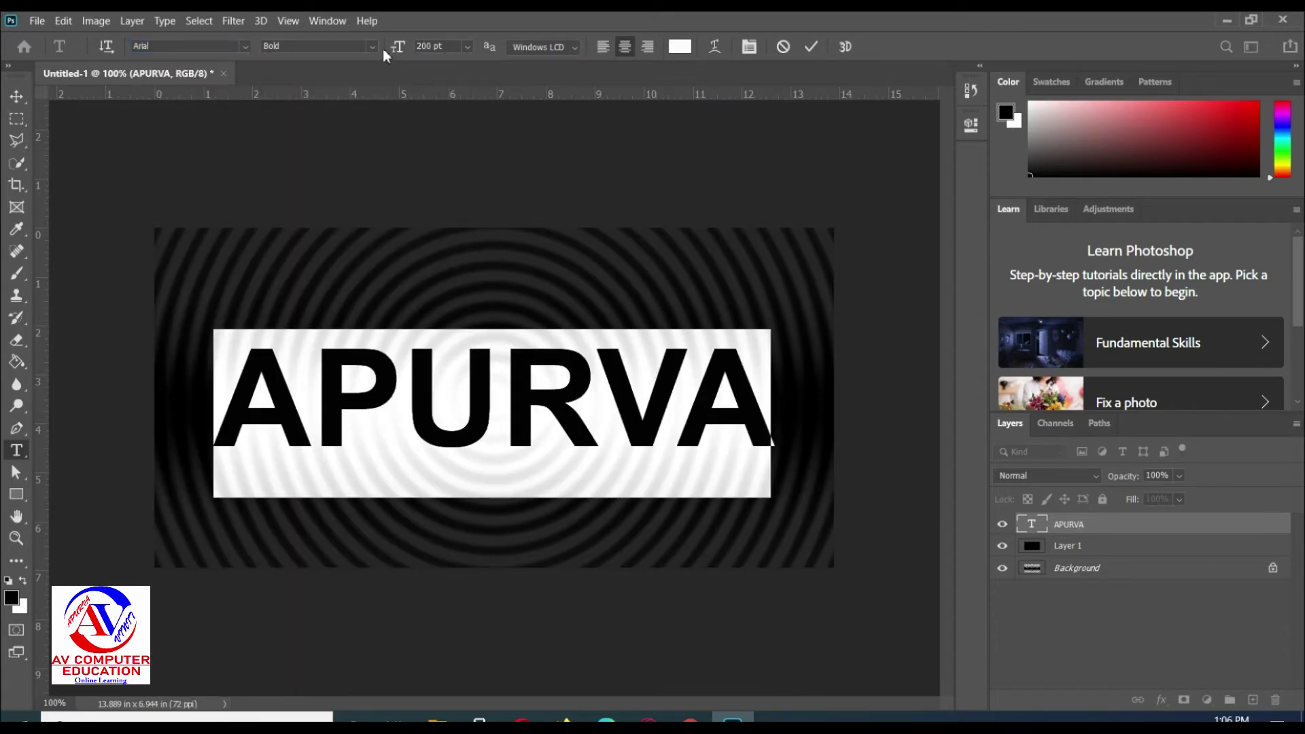
Set the font style to Arial Black after briefly trying Bold Italic, then deselect the letters.
left_click(373, 47)
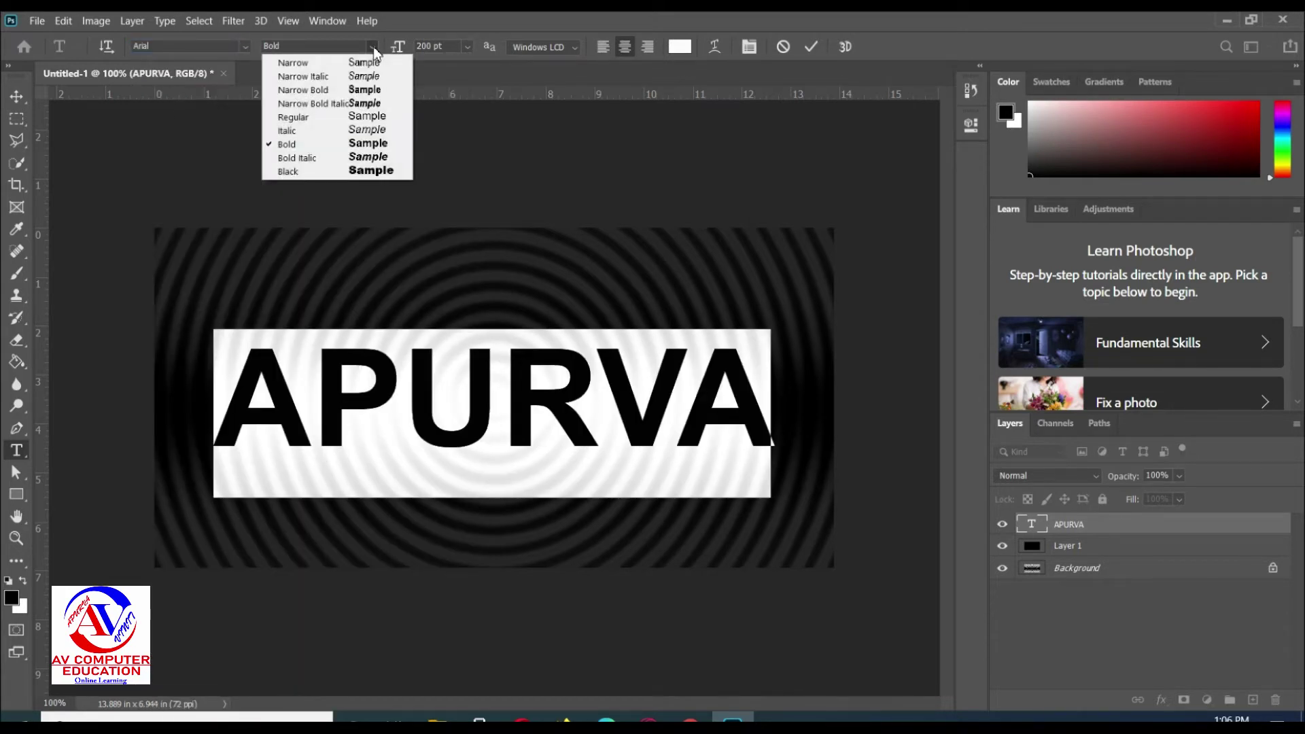
left_click(353, 172)
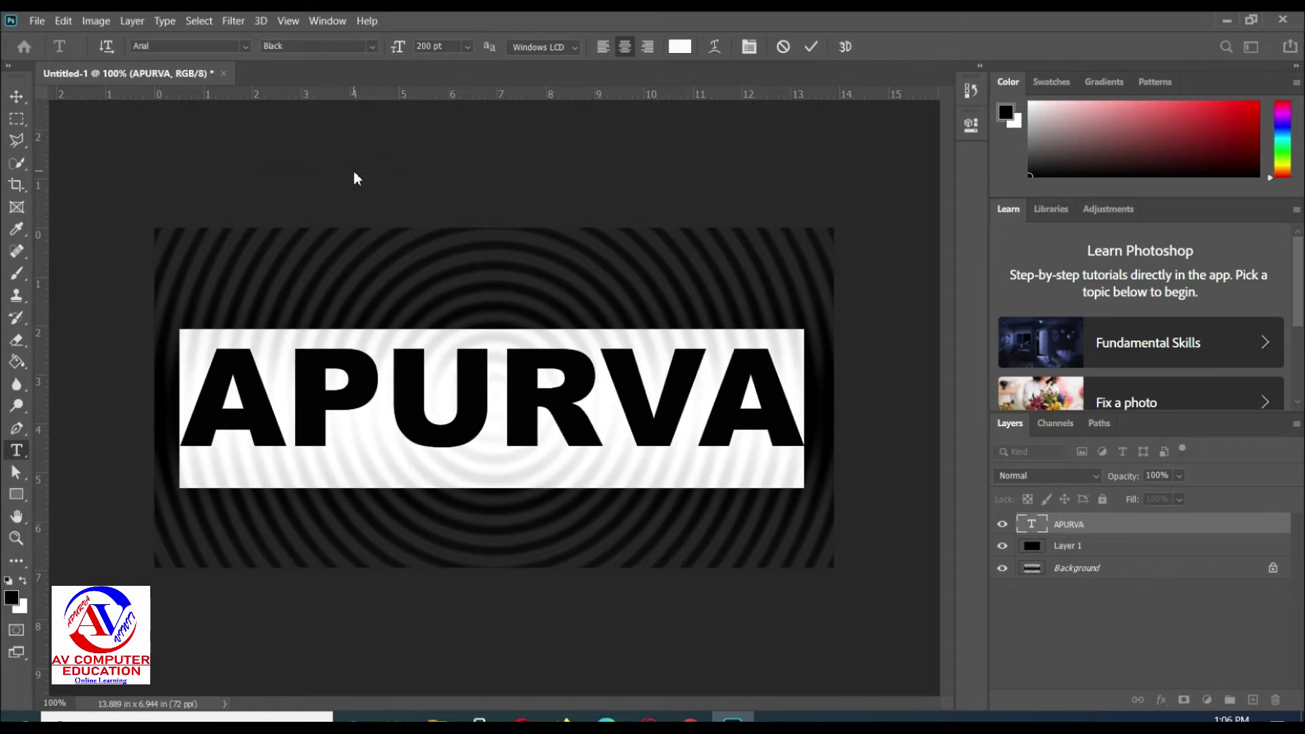
left_click(380, 47)
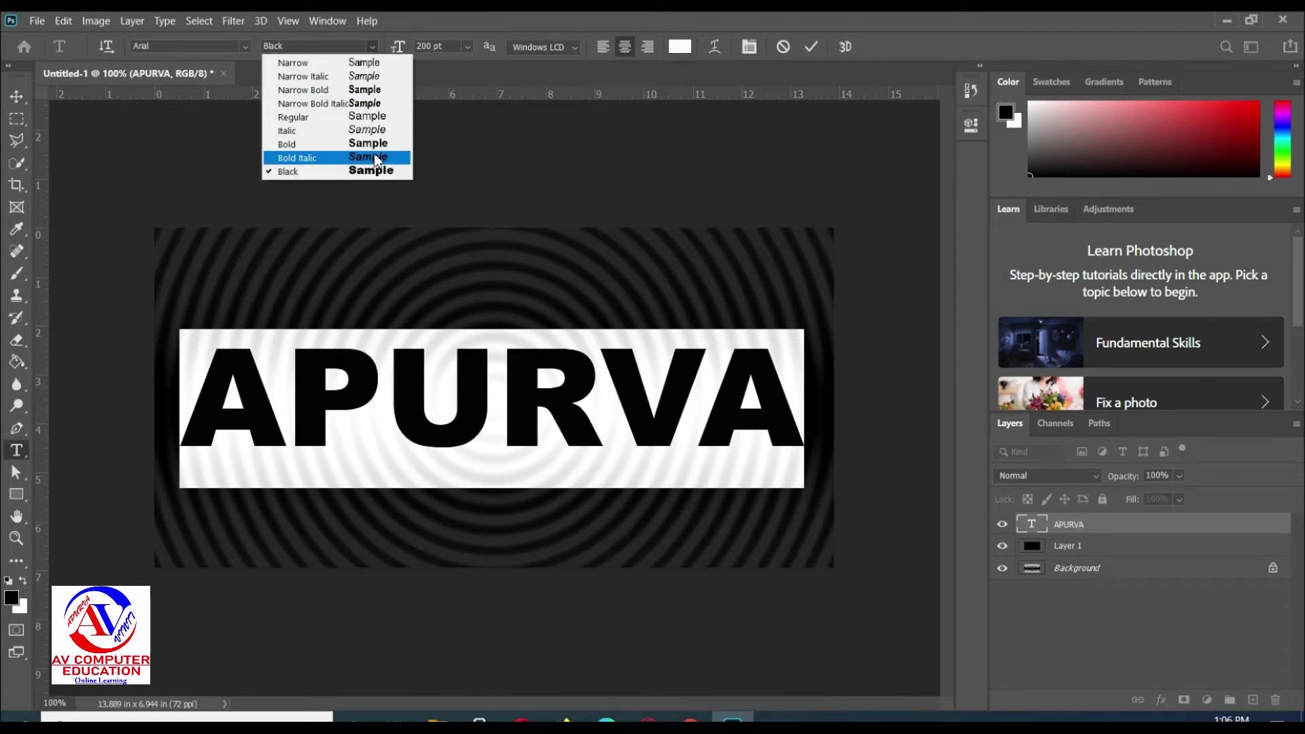
left_click(376, 159)
left_click(367, 46)
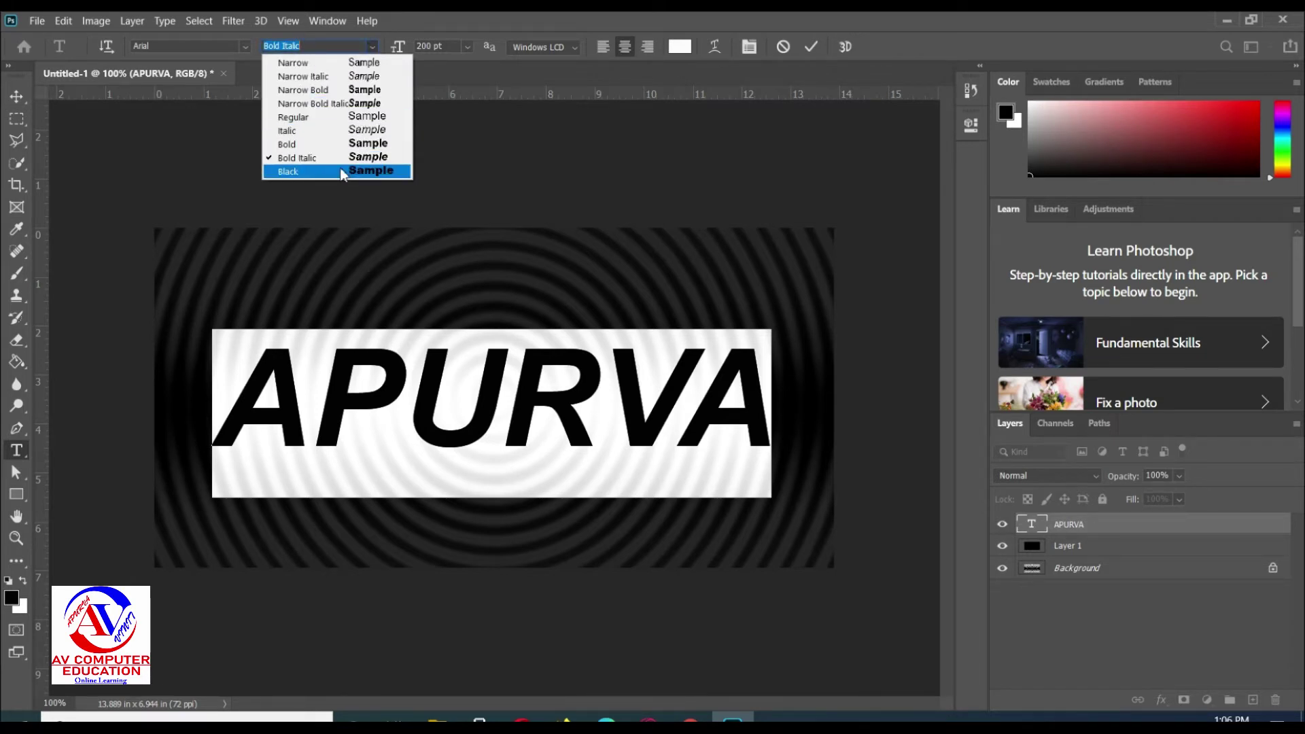
left_click(341, 170)
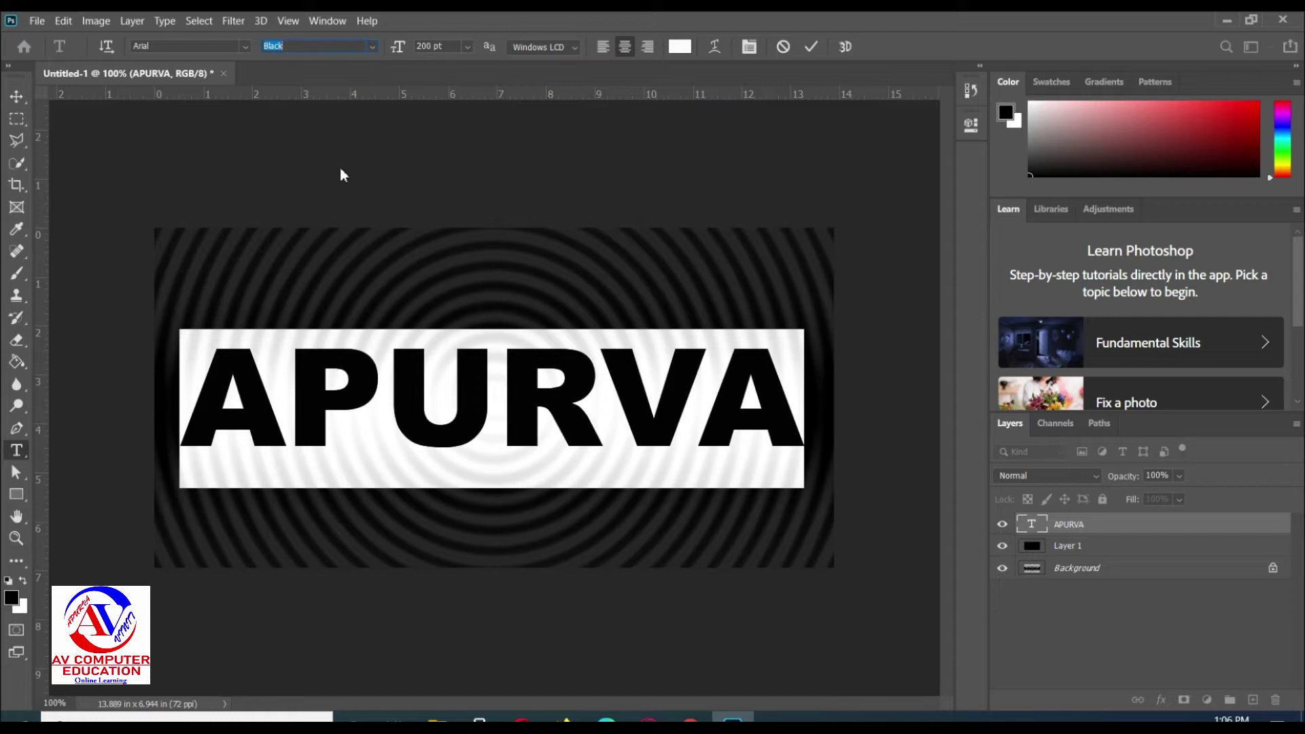
left_click(501, 364)
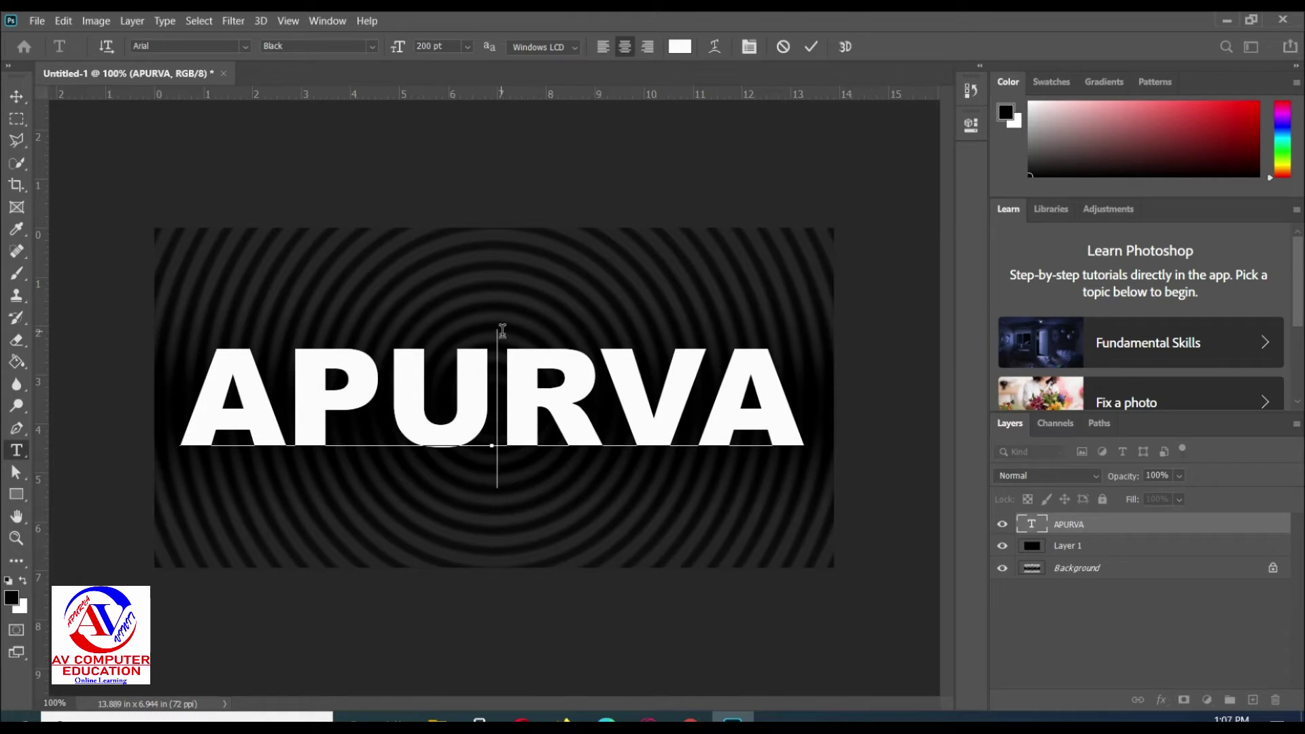
Commit the text, centre all layers horizontally and vertically, then reselect the APURVA layer.
left_click(22, 100)
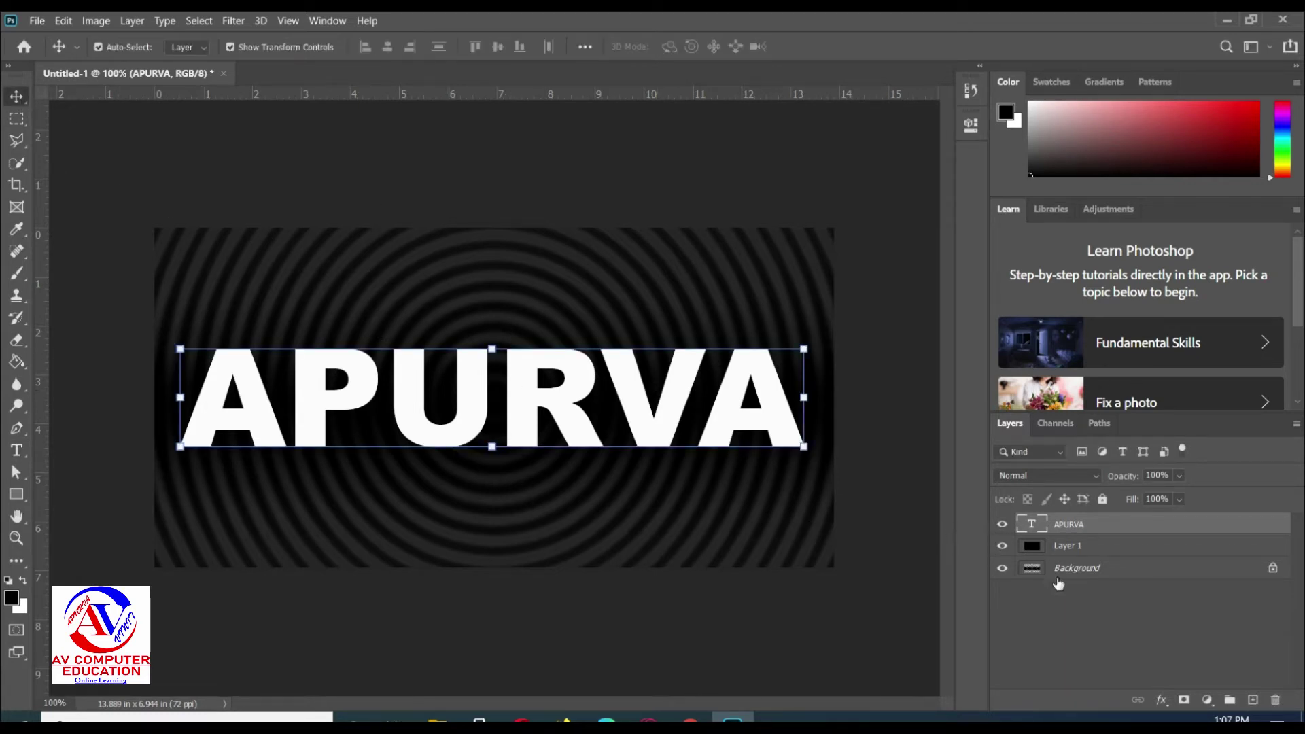
left_click(1091, 570, "shift")
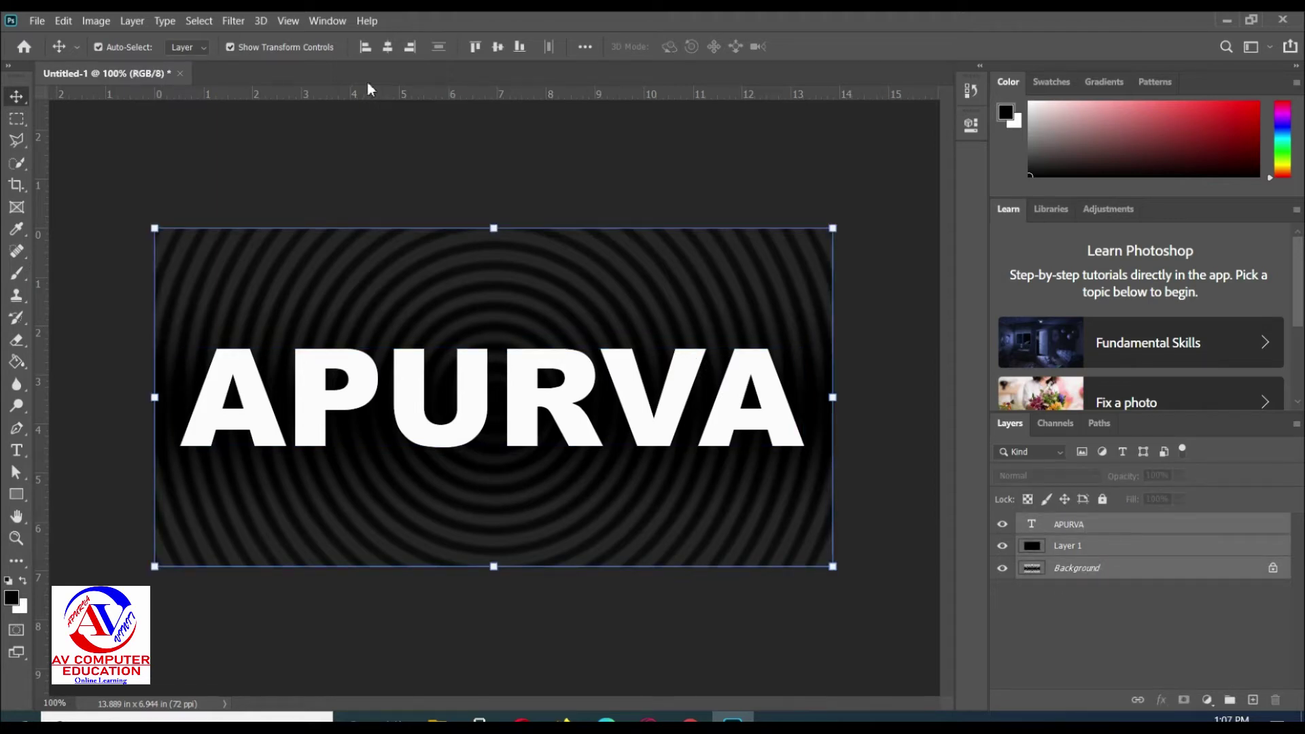
left_click(409, 46)
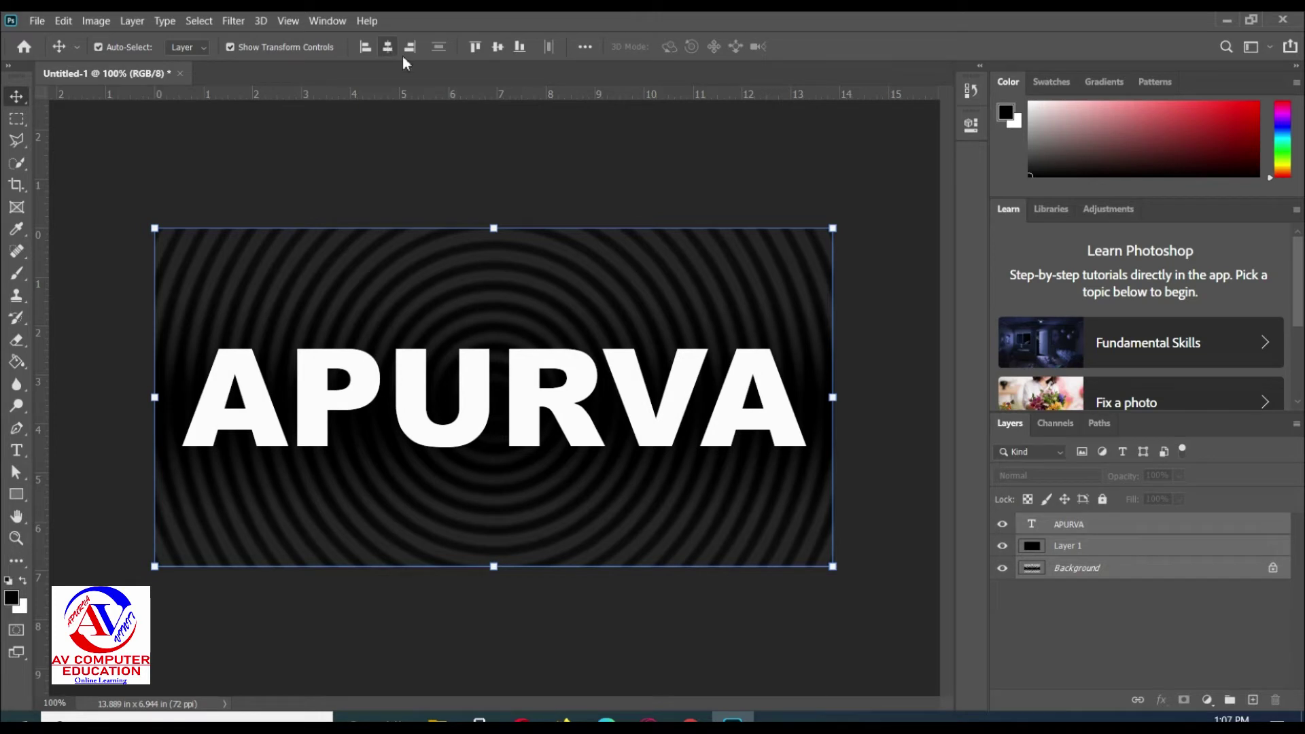
left_click(500, 47)
left_click(1079, 526)
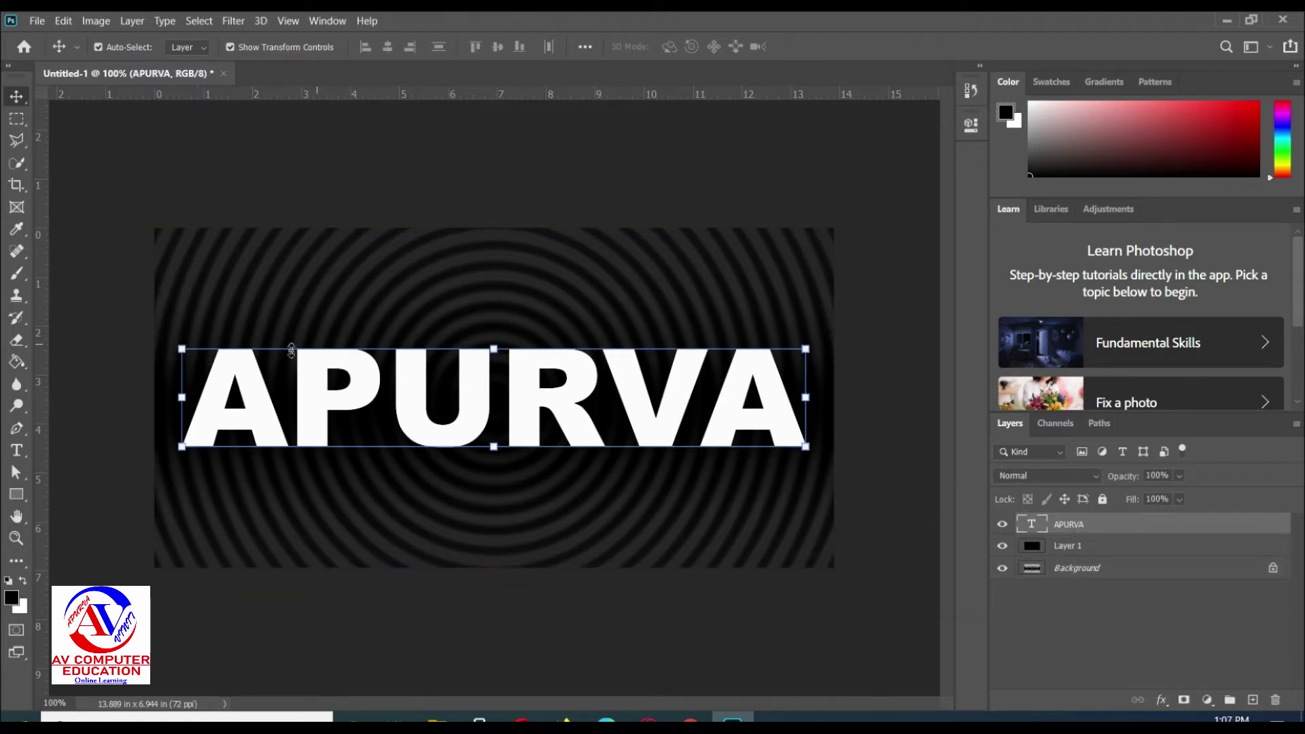
Skew the APURVA text so it leans right about 12 degrees.
left_click(71, 23)
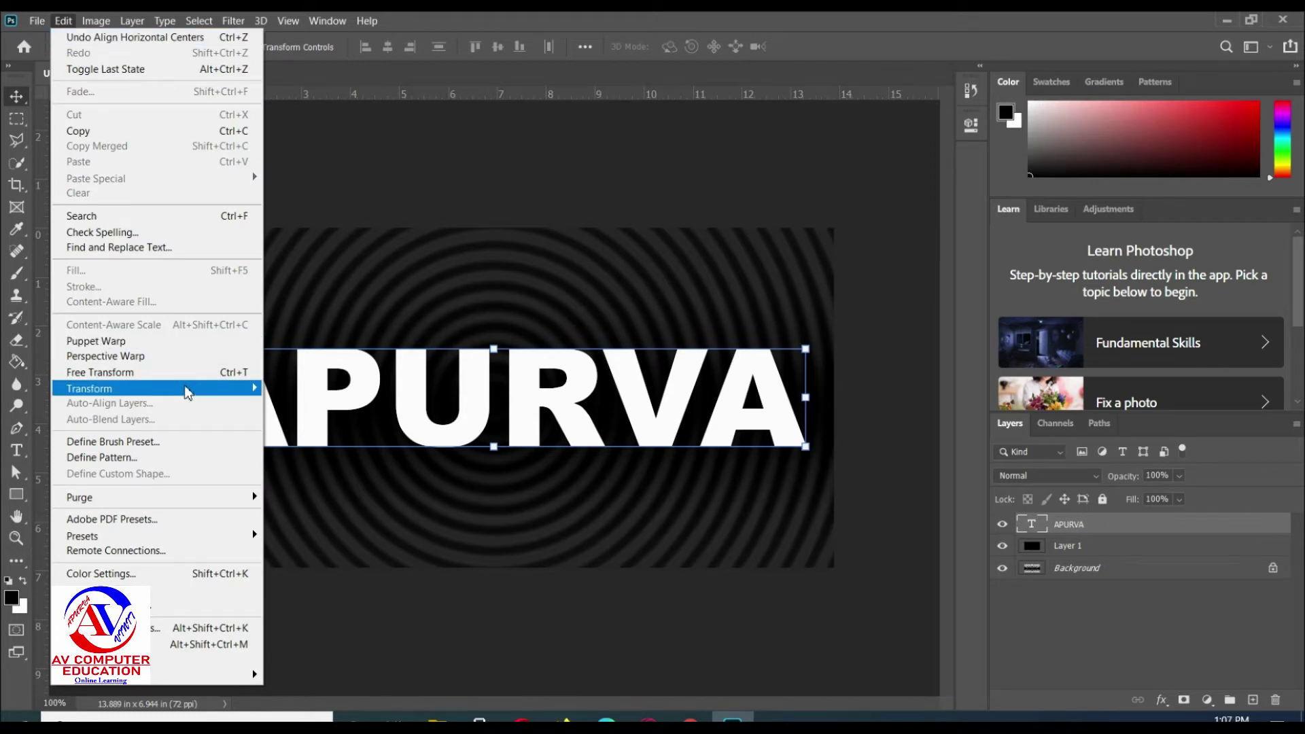
left_click(319, 442)
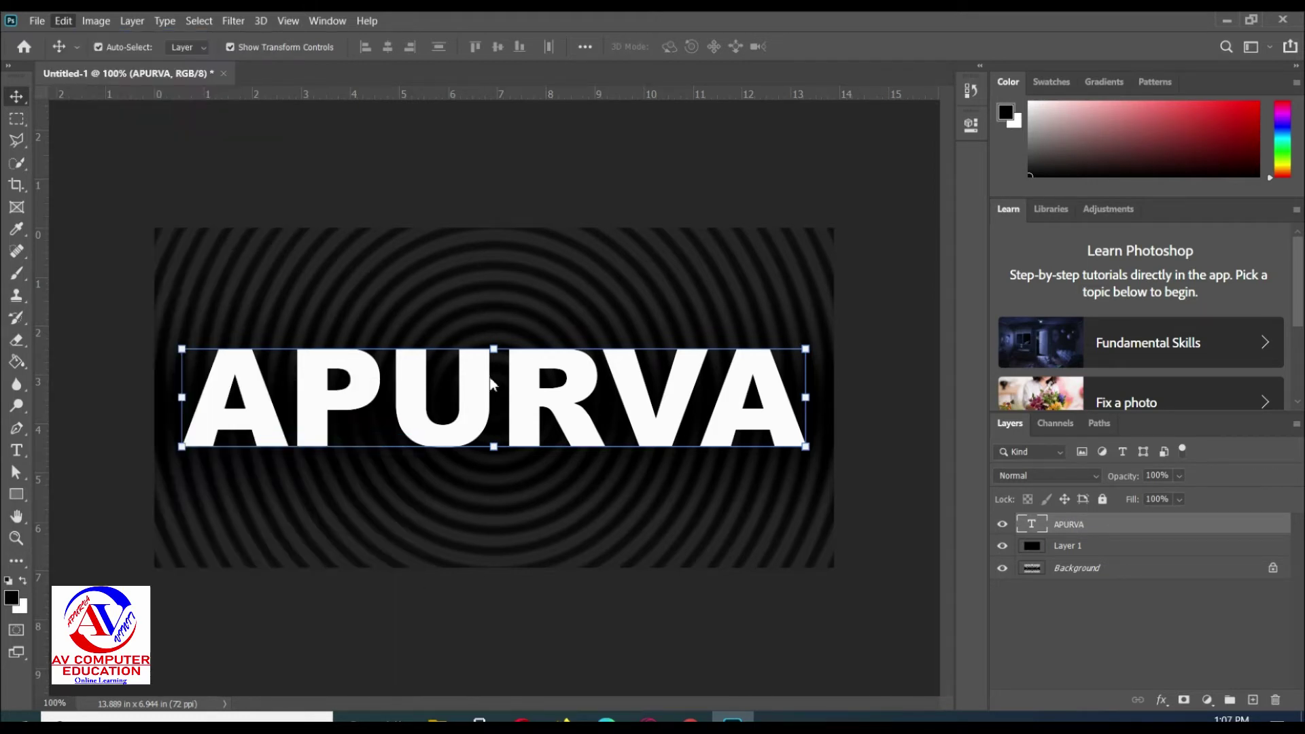
left_click_drag(497, 331, 532, 330)
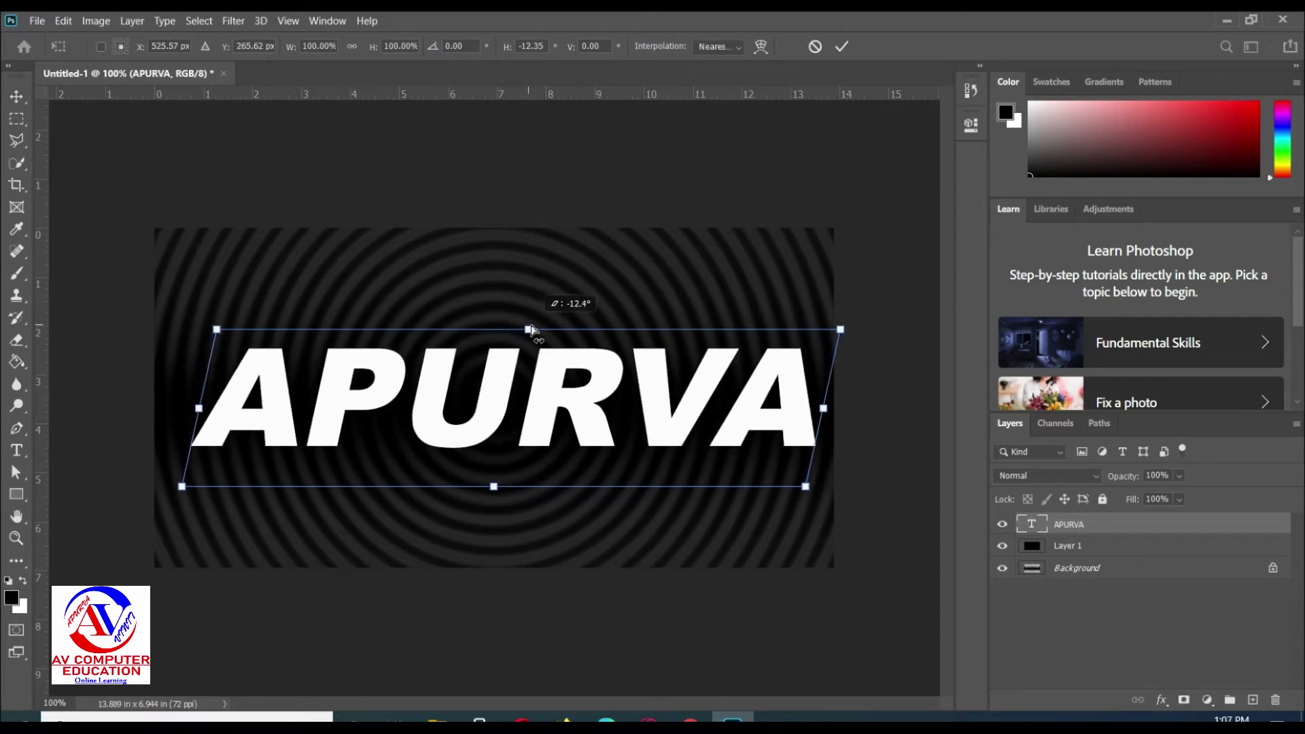
key("Return")
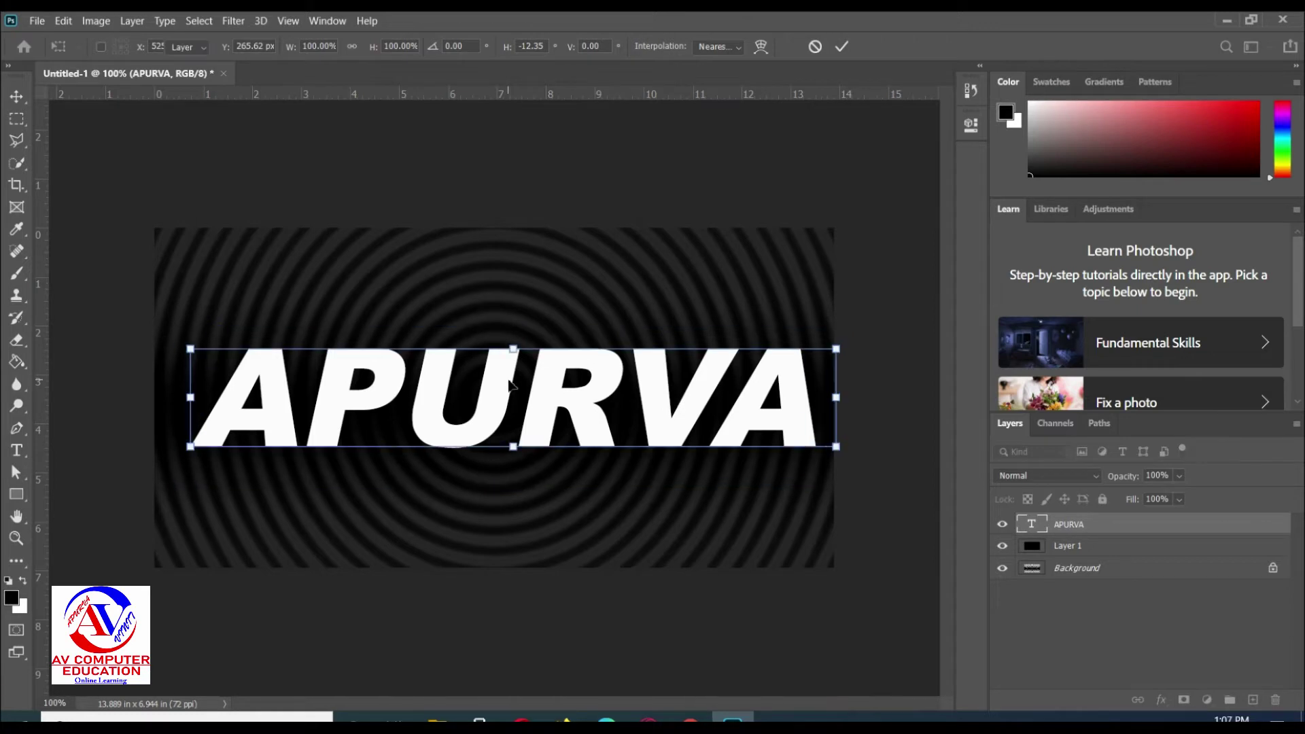
Stretch the APURVA text to about 108% of its height with Free Transform.
left_click(268, 486)
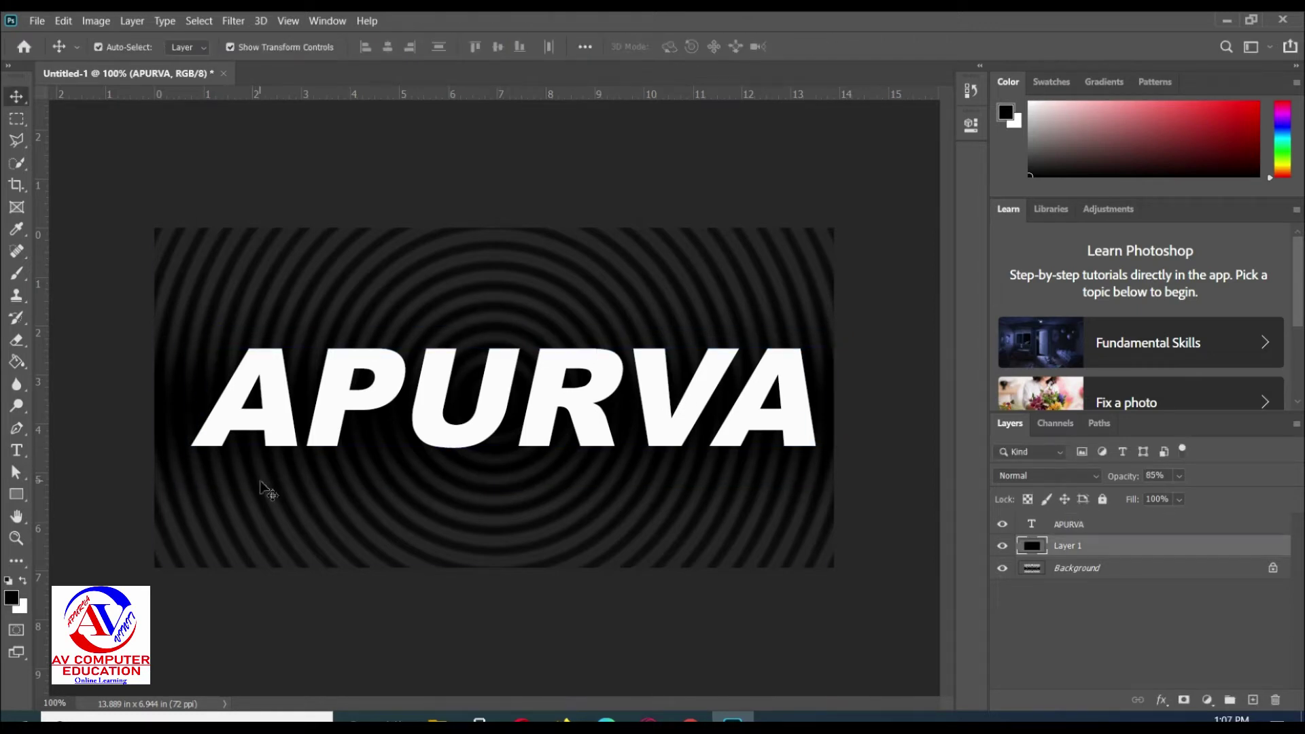
left_click(423, 416)
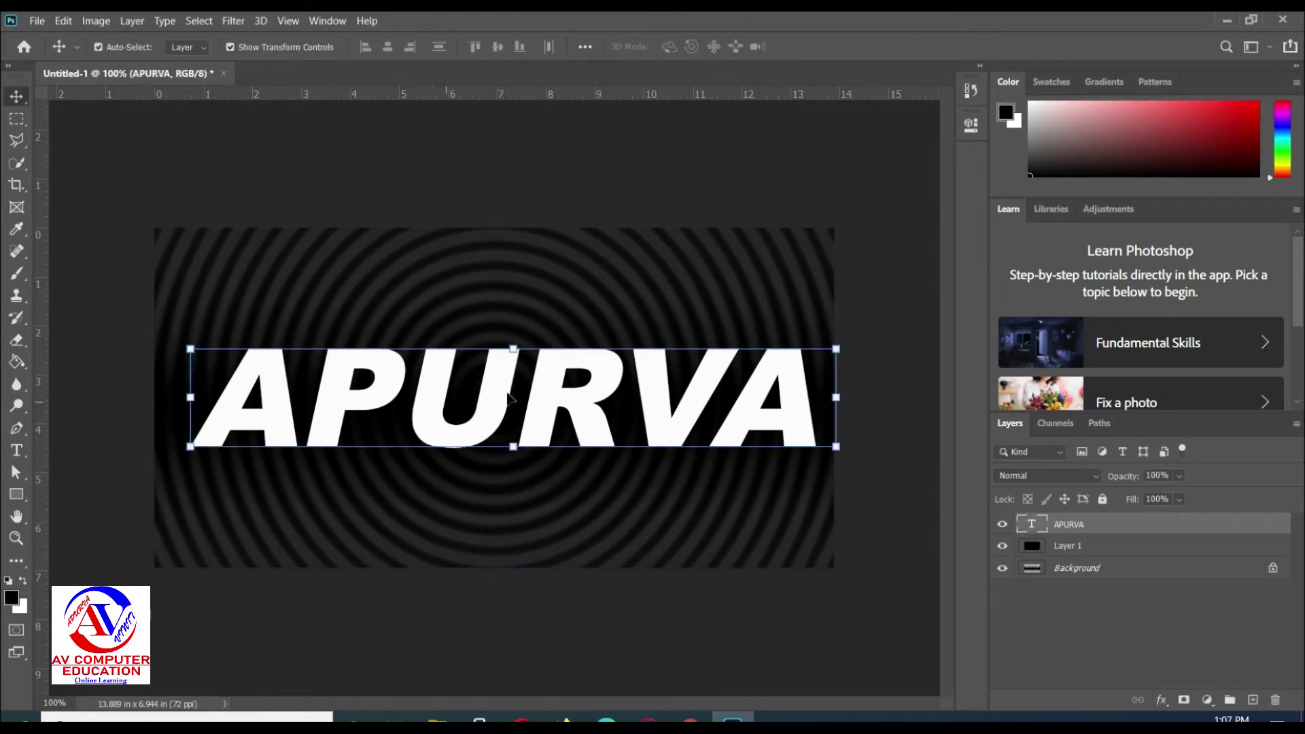
key("ctrl+t")
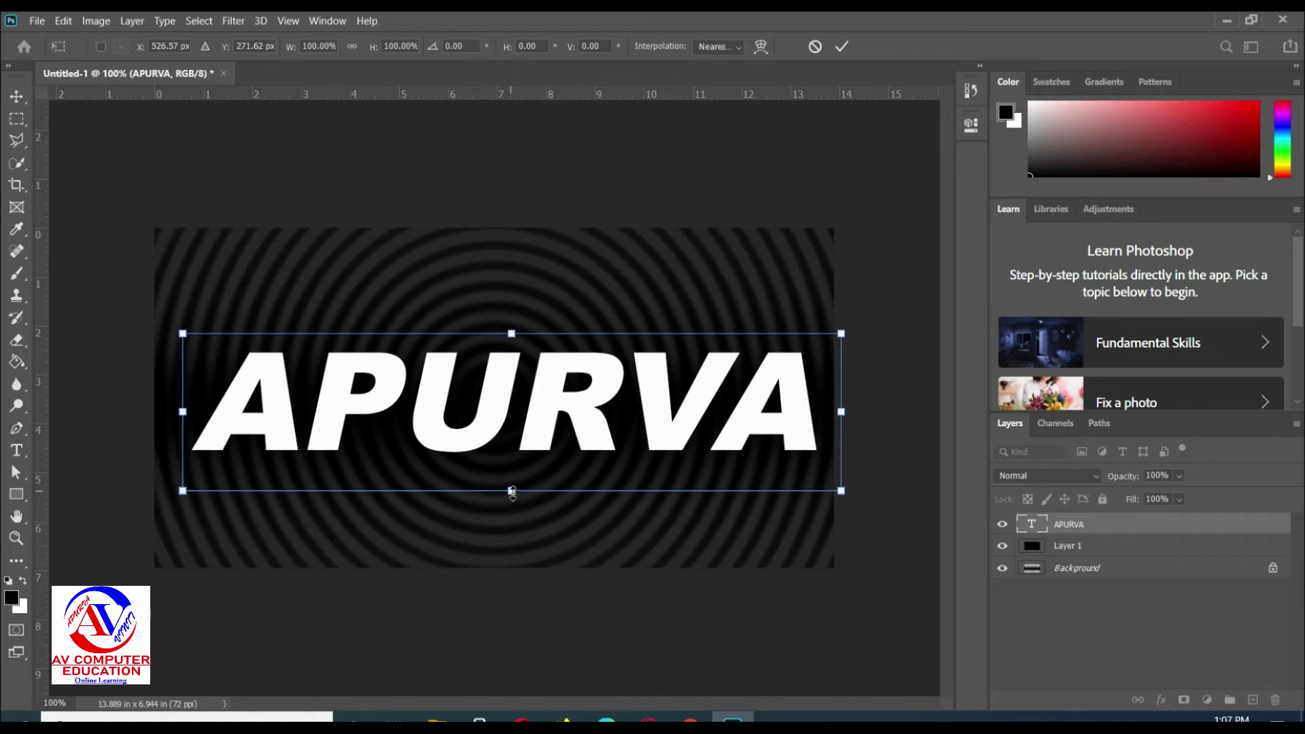
left_click_drag(512, 490, 512, 504)
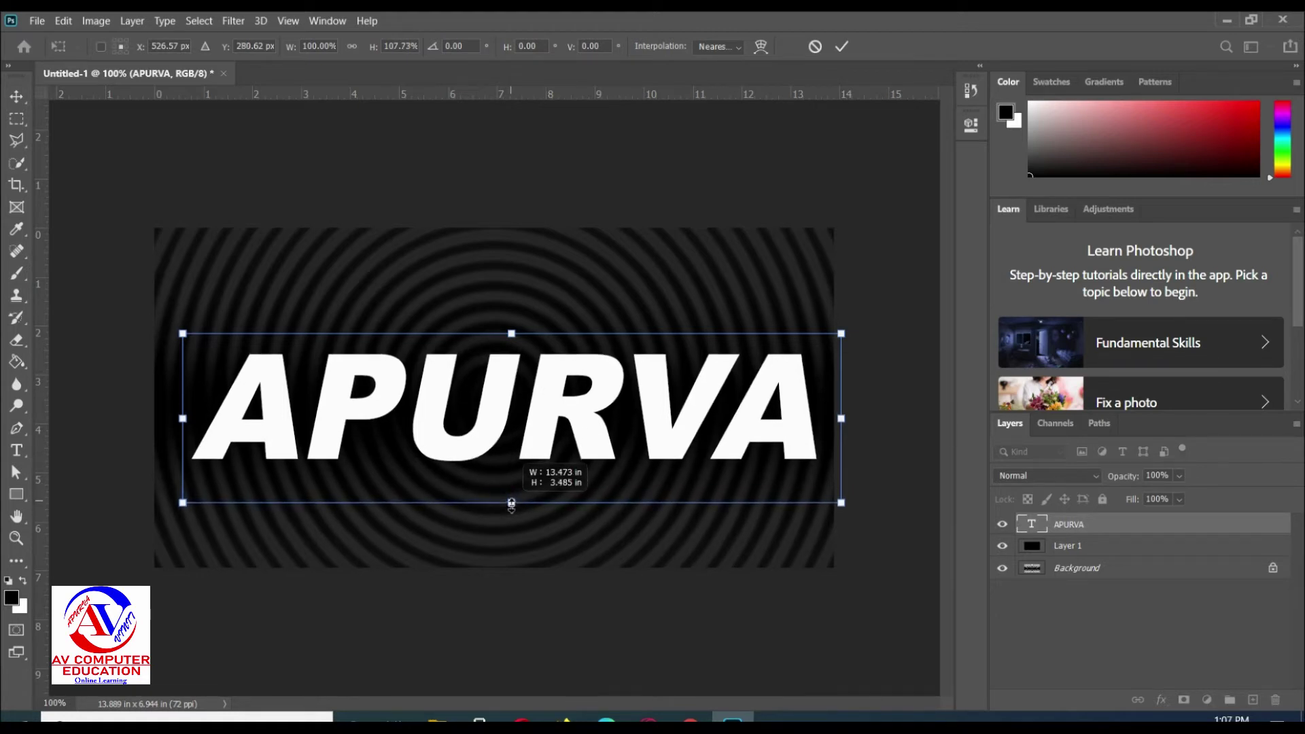
key("Return")
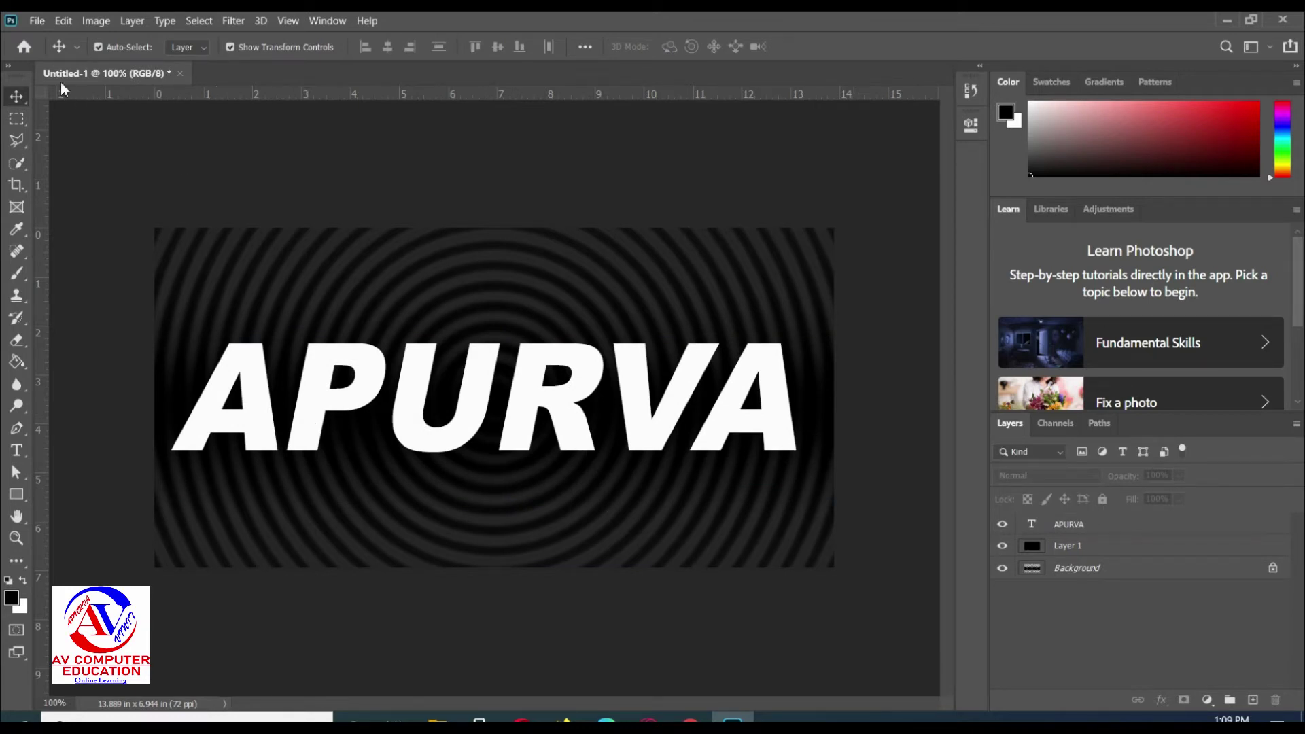
left_click(37, 20)
Open the river photo 20150726_120209.jpg from the My Pic folder.
key("Escape")
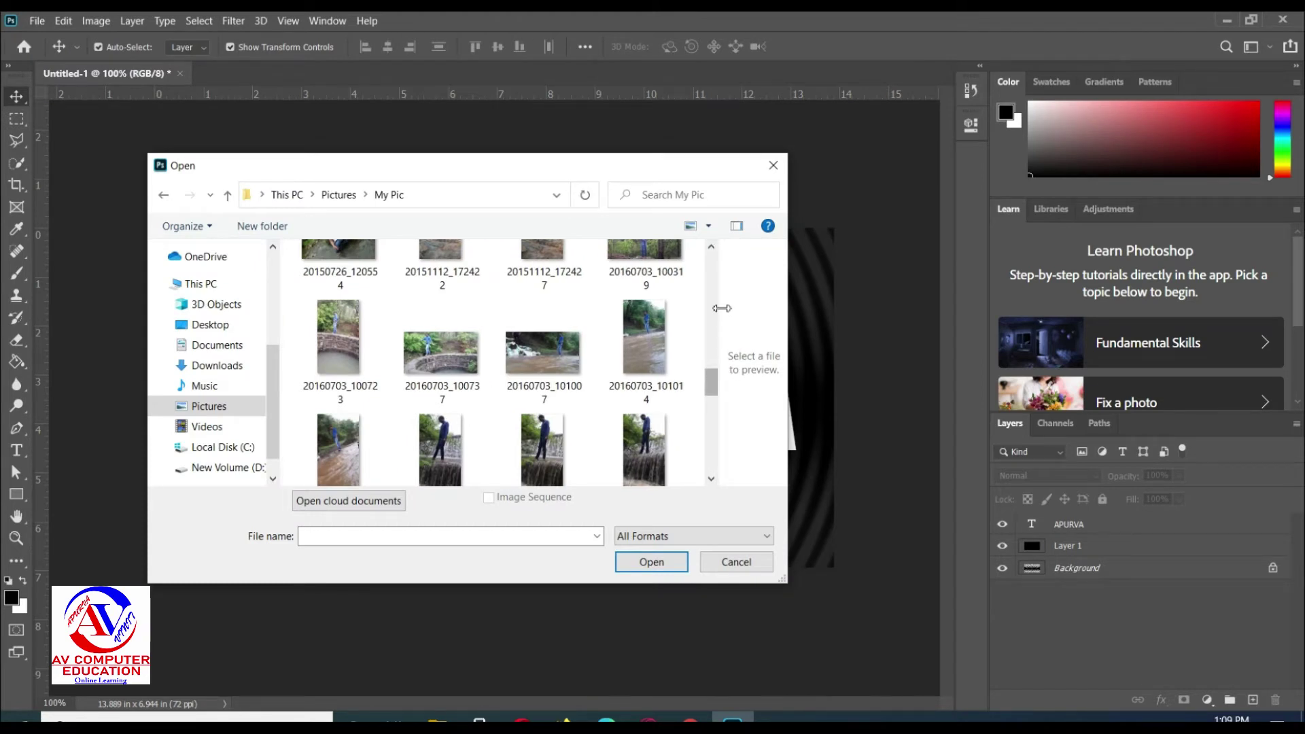
scroll(714, 377, "up", 3)
left_click_drag(707, 378, 704, 365)
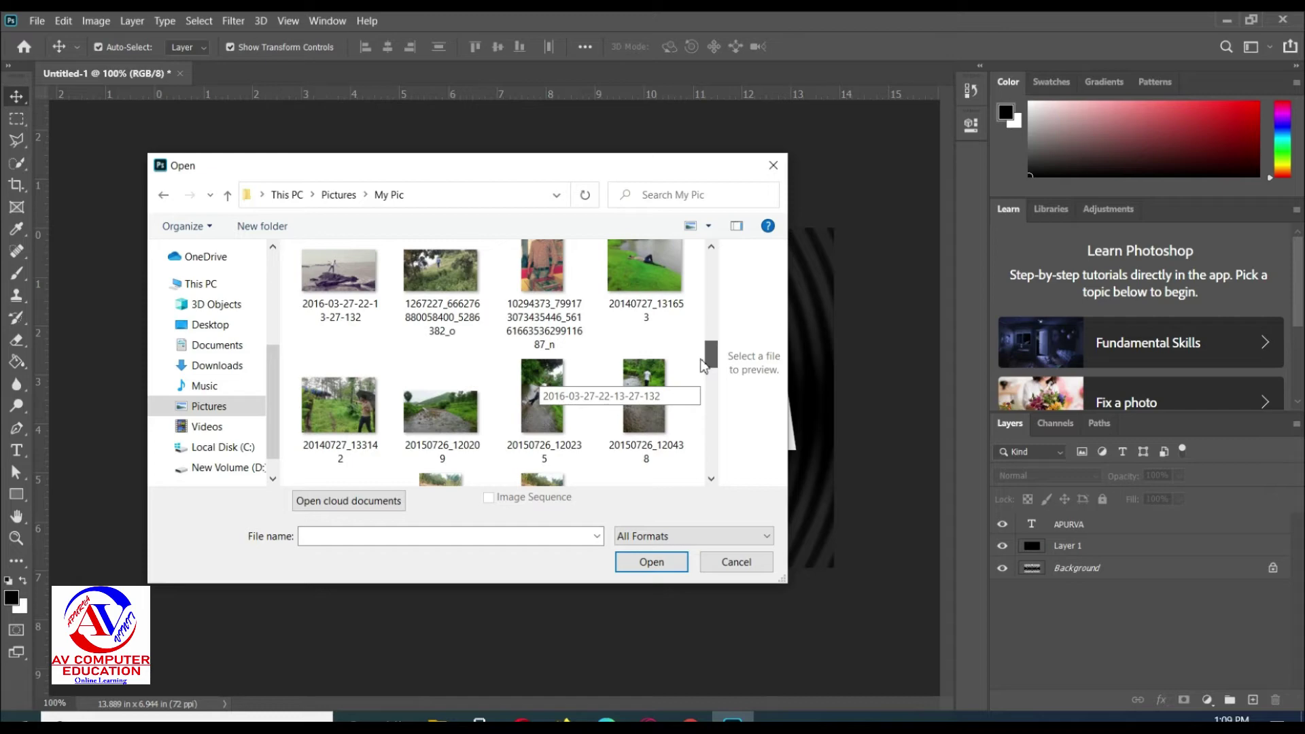
left_click(482, 398)
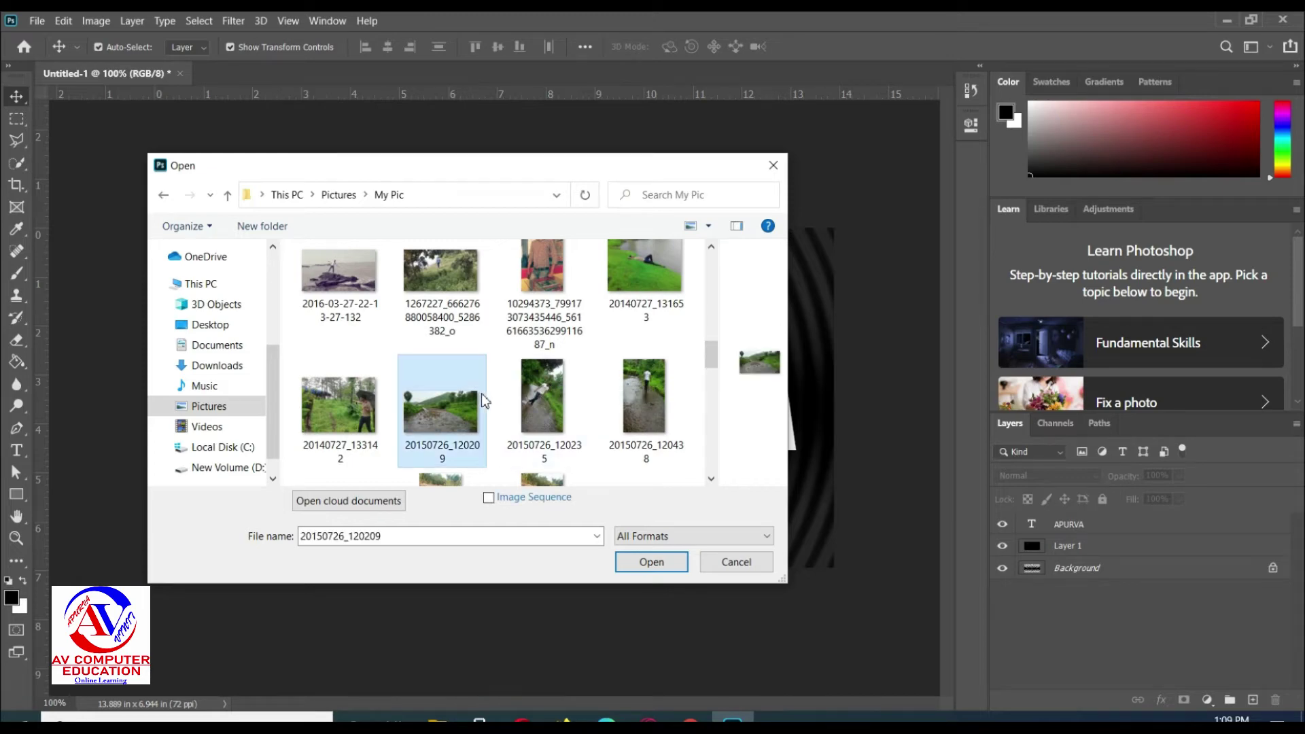
left_click(654, 562)
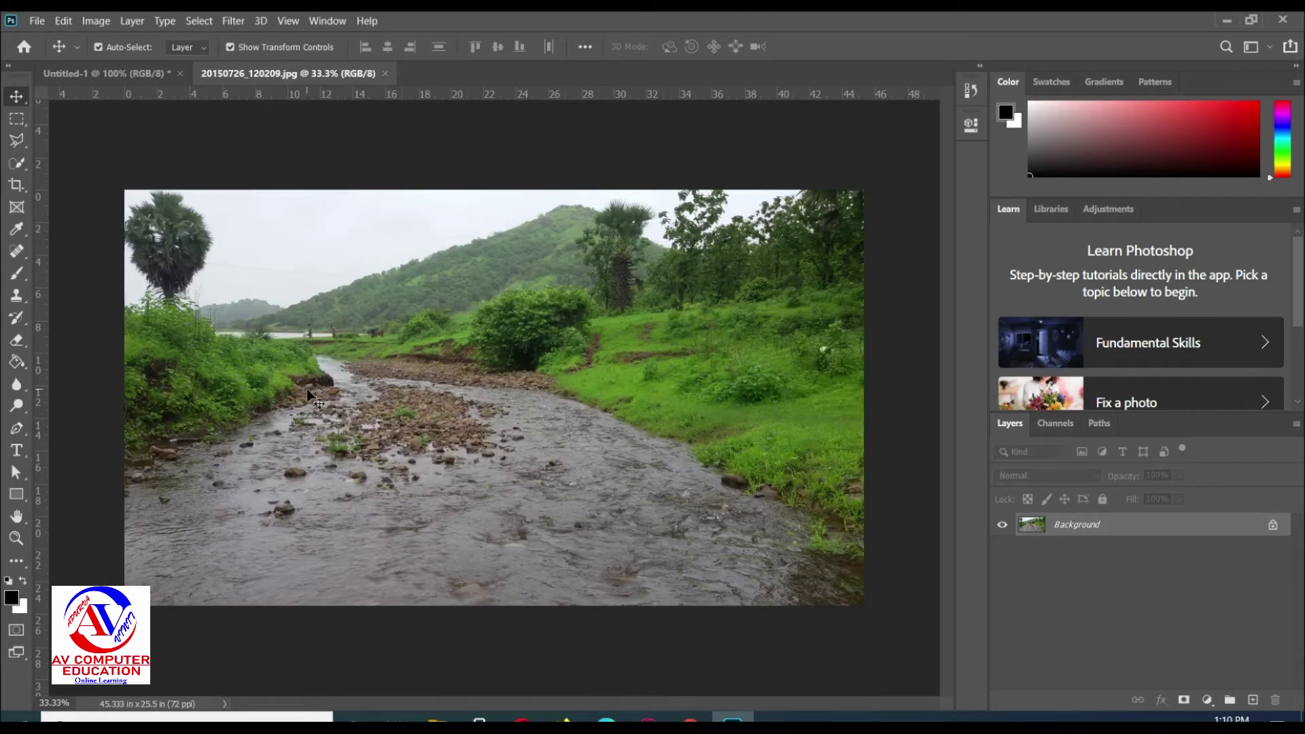
Copy a wide horizontal band of the river photo and return to the APURVA document.
left_click(16, 119)
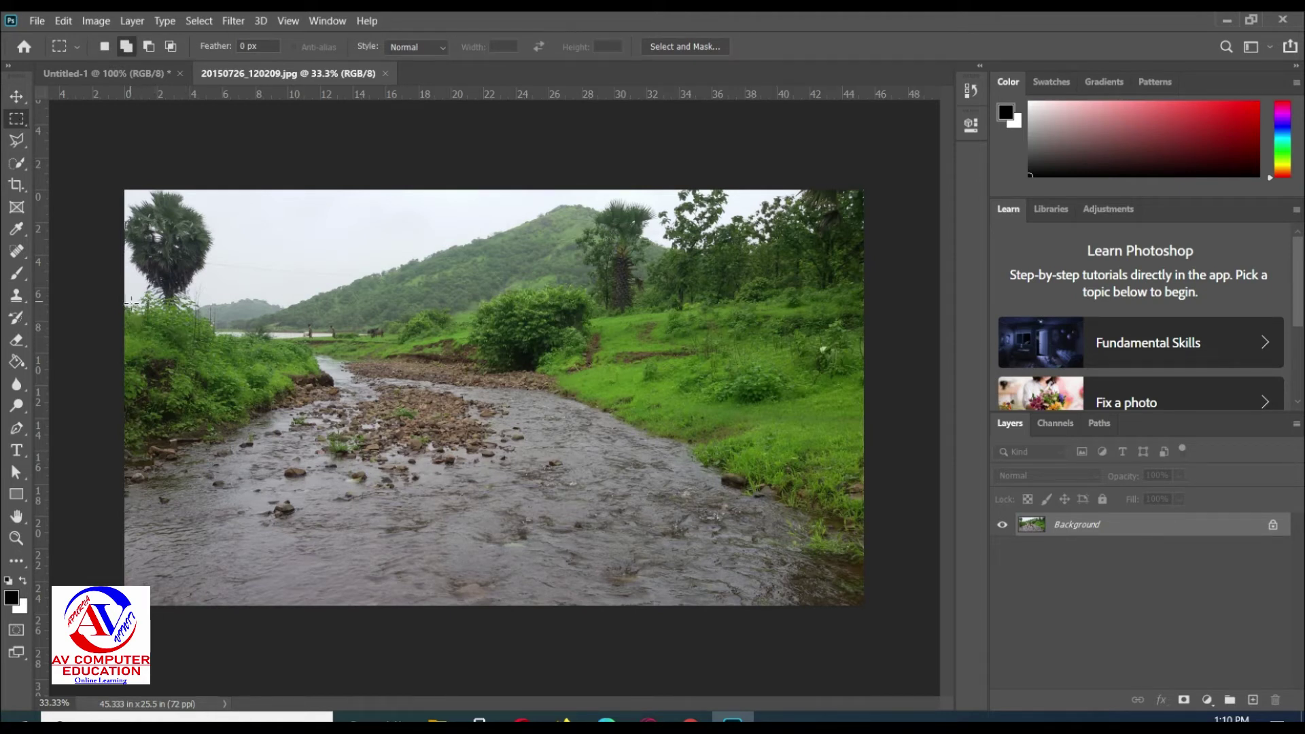
mouse_move(125, 297)
left_mouse_down()
mouse_move(893, 510)
mouse_move(894, 522)
left_mouse_up()
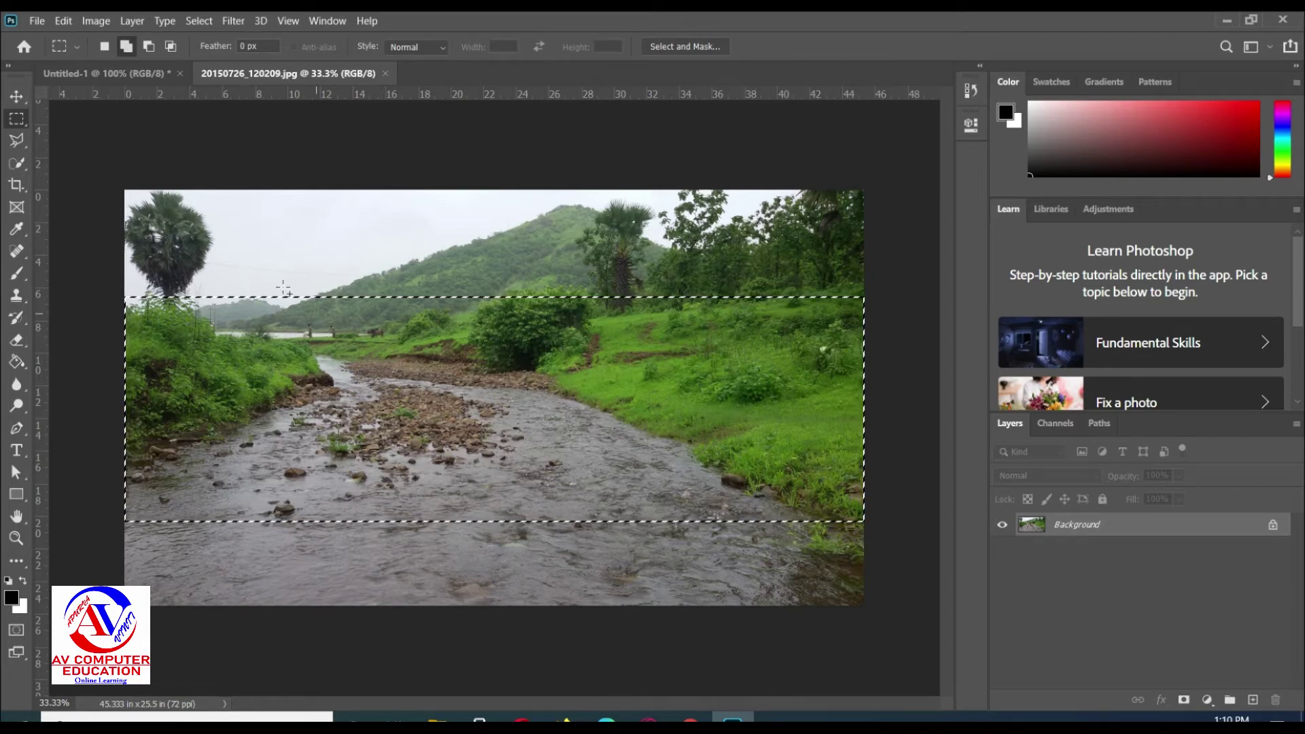
left_click(63, 21)
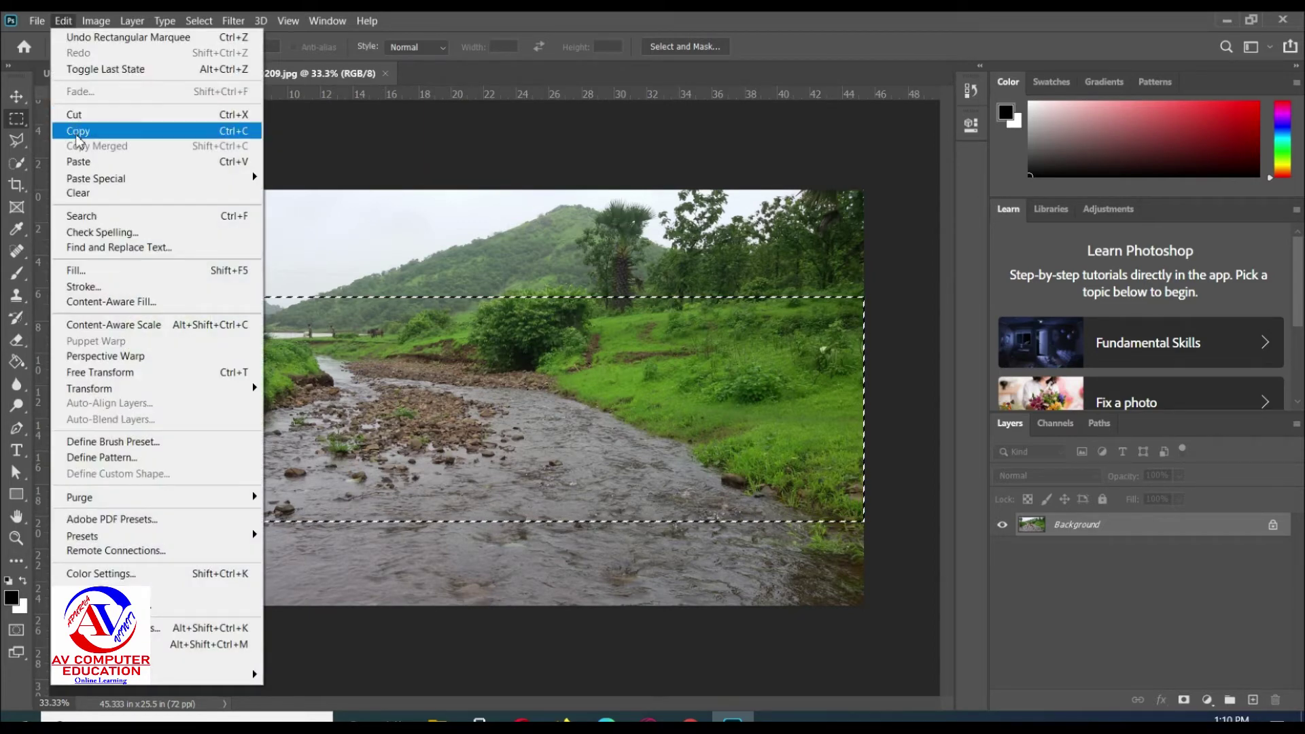
left_click(77, 135)
left_click(108, 73)
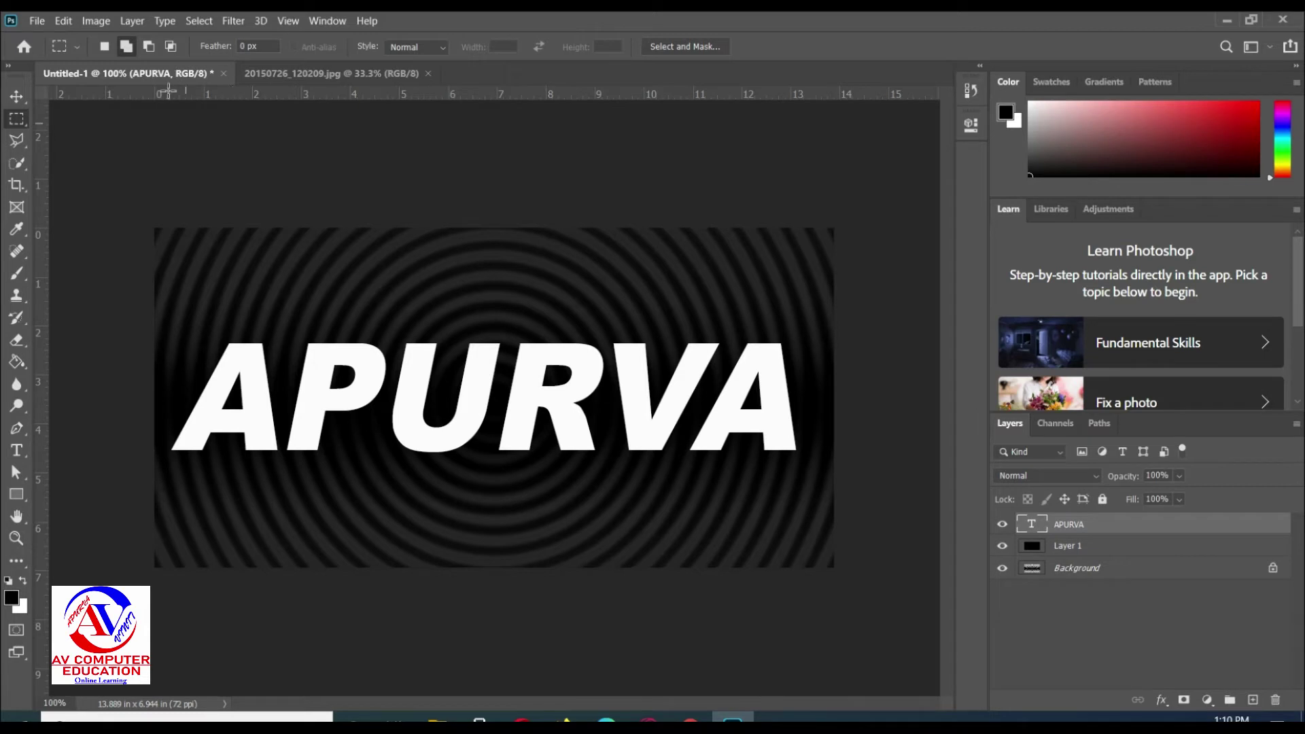
left_click(63, 20)
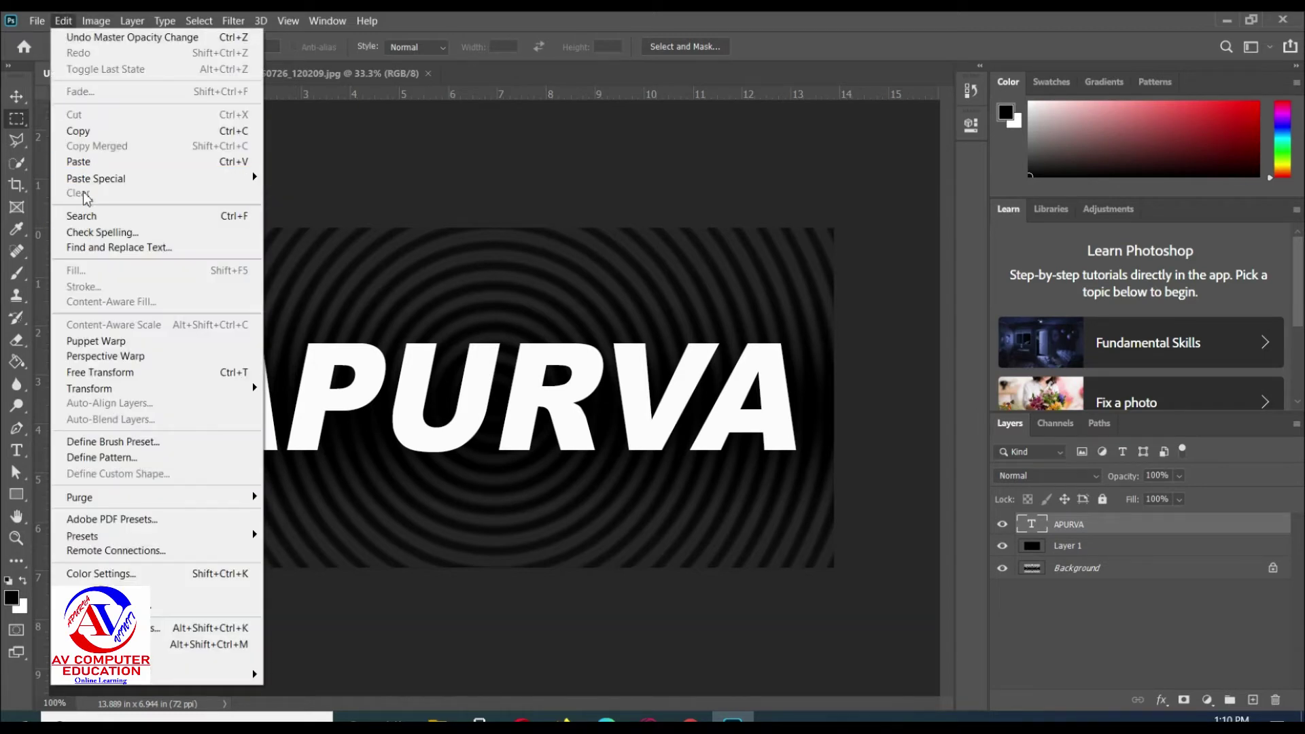
Paste the photo strip as Layer 2 and set its opacity to 75%.
left_click(86, 163)
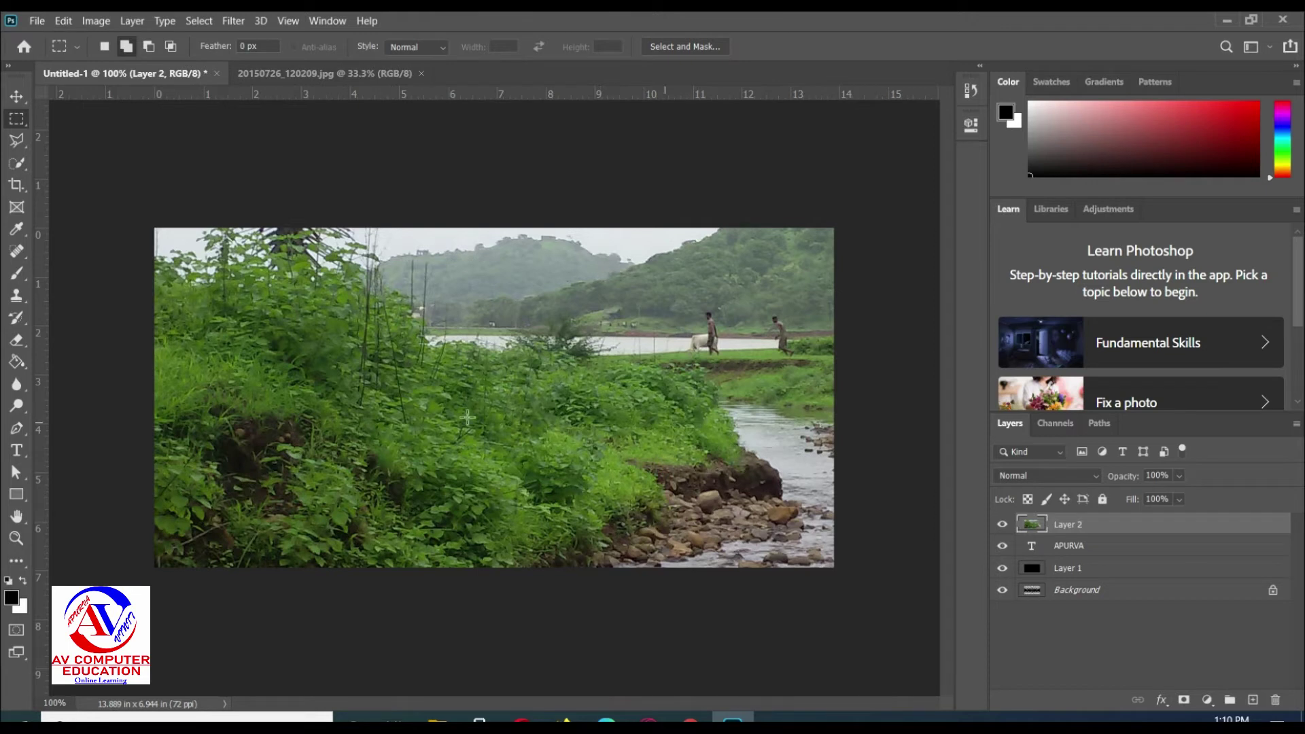
left_click(1171, 476)
type("75")
key("Return")
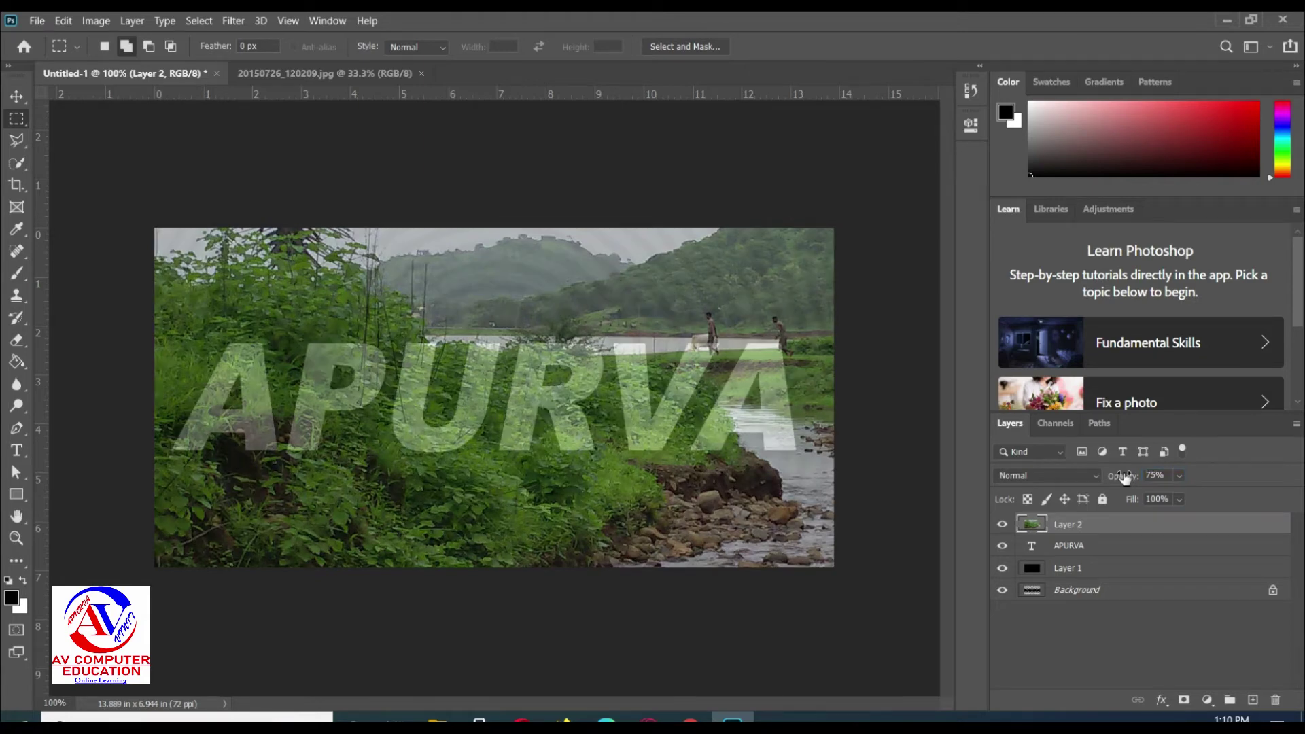
Free-transform Layer 2, shrinking it and moving it over the letters.
left_click(63, 24)
mouse_move(90, 389)
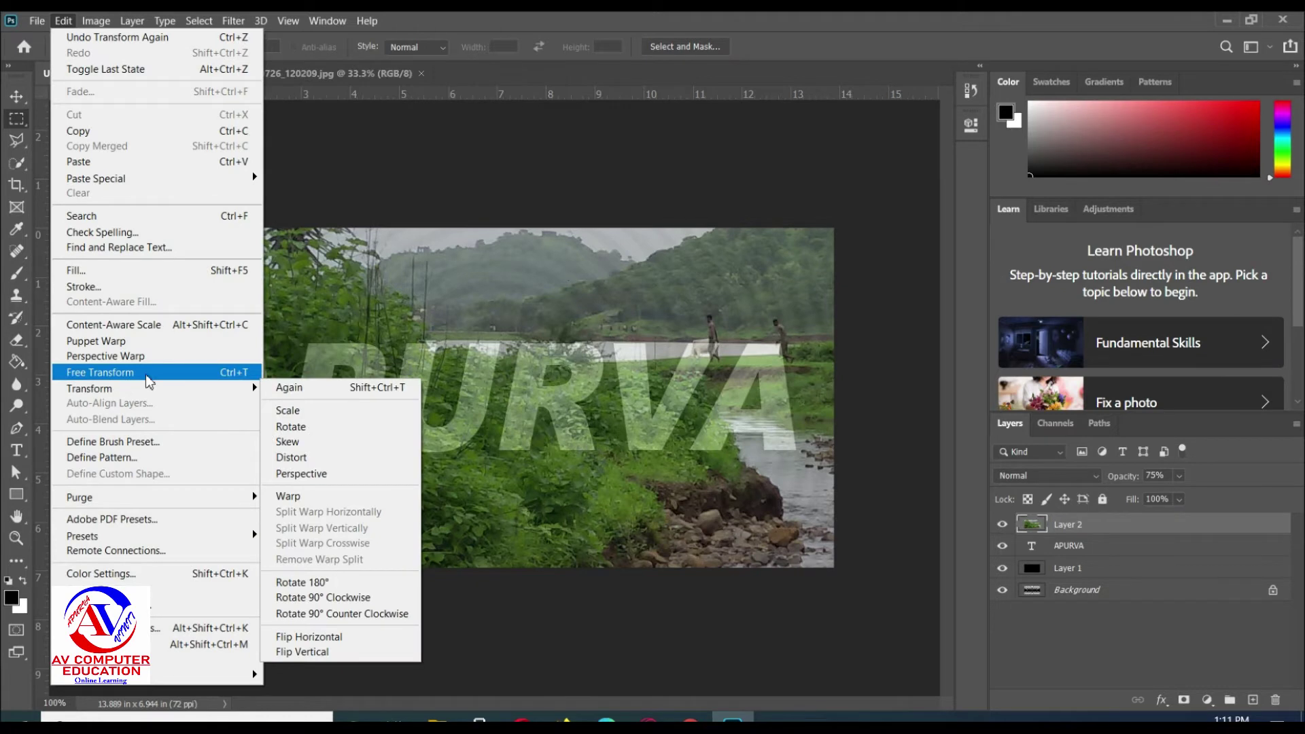
left_click(189, 377)
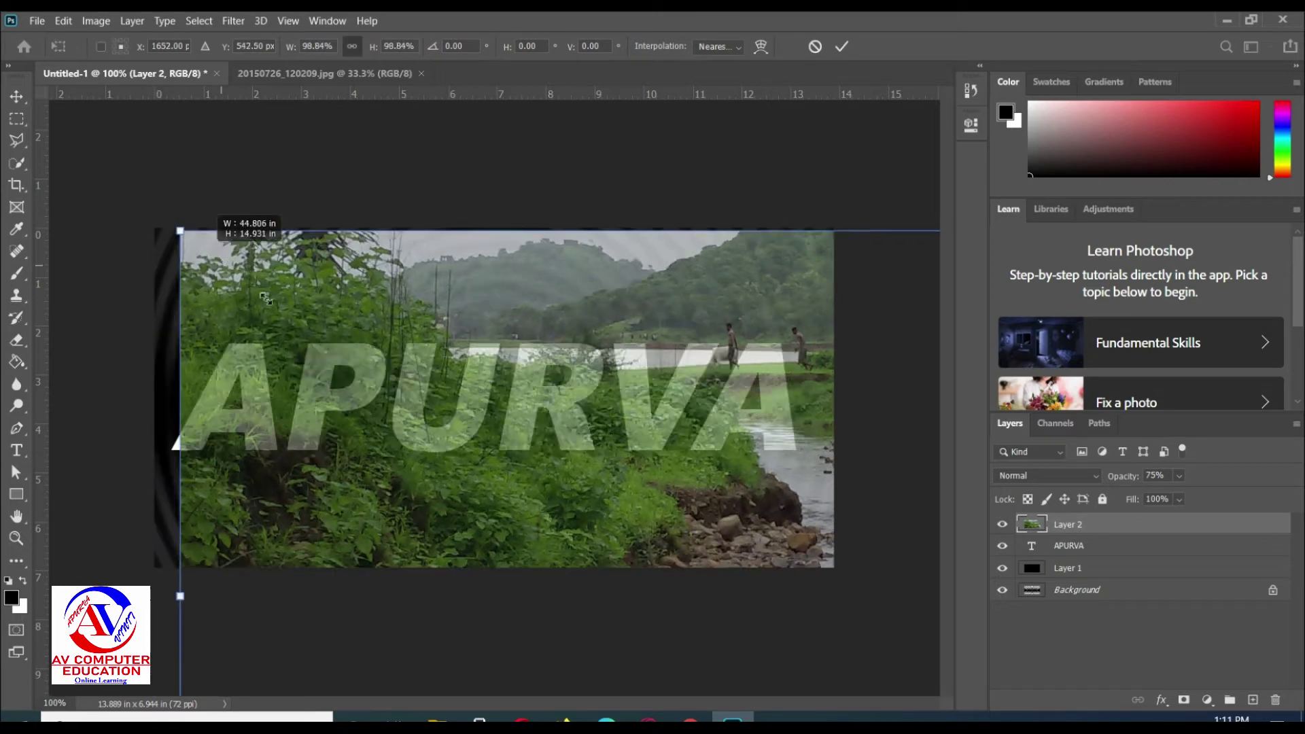
left_click_drag(153, 221, 484, 315)
mouse_move(569, 485)
left_mouse_down()
mouse_move(306, 429)
mouse_move(200, 431)
left_mouse_up()
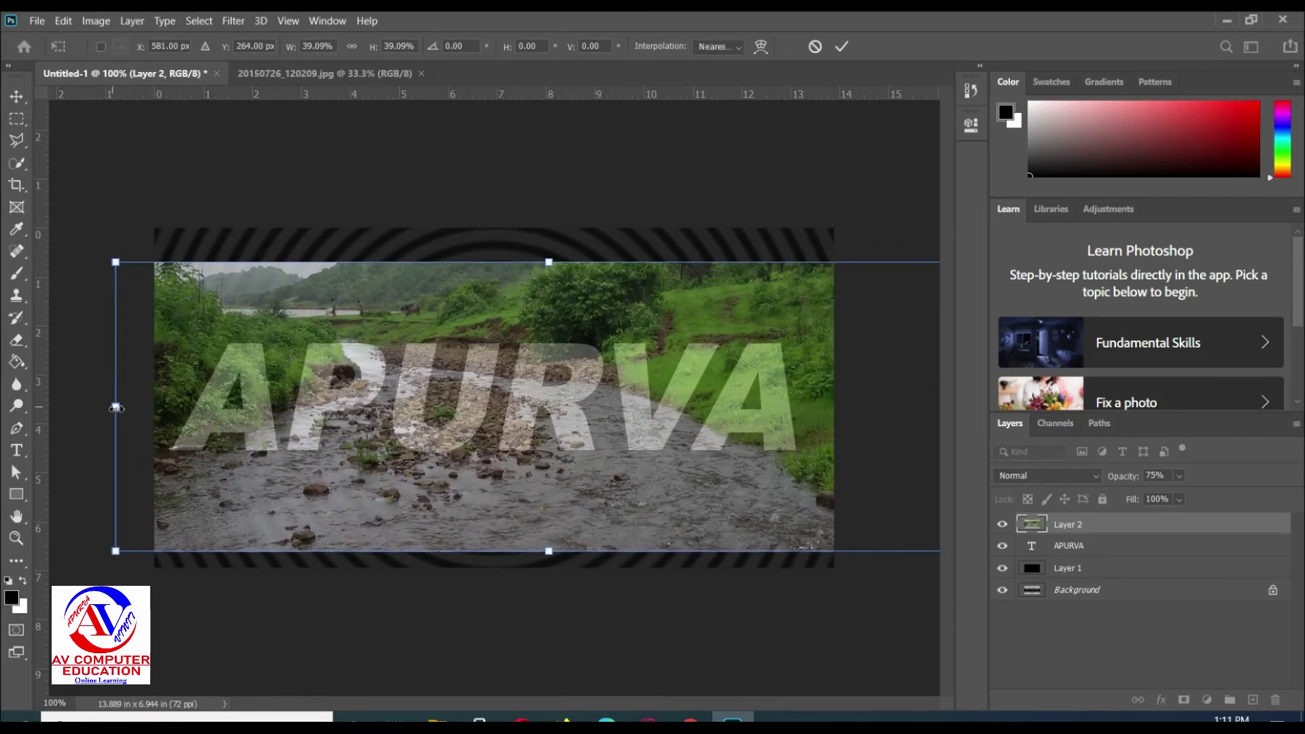
left_click_drag(114, 413, 632, 413)
left_click_drag(695, 447, 222, 433)
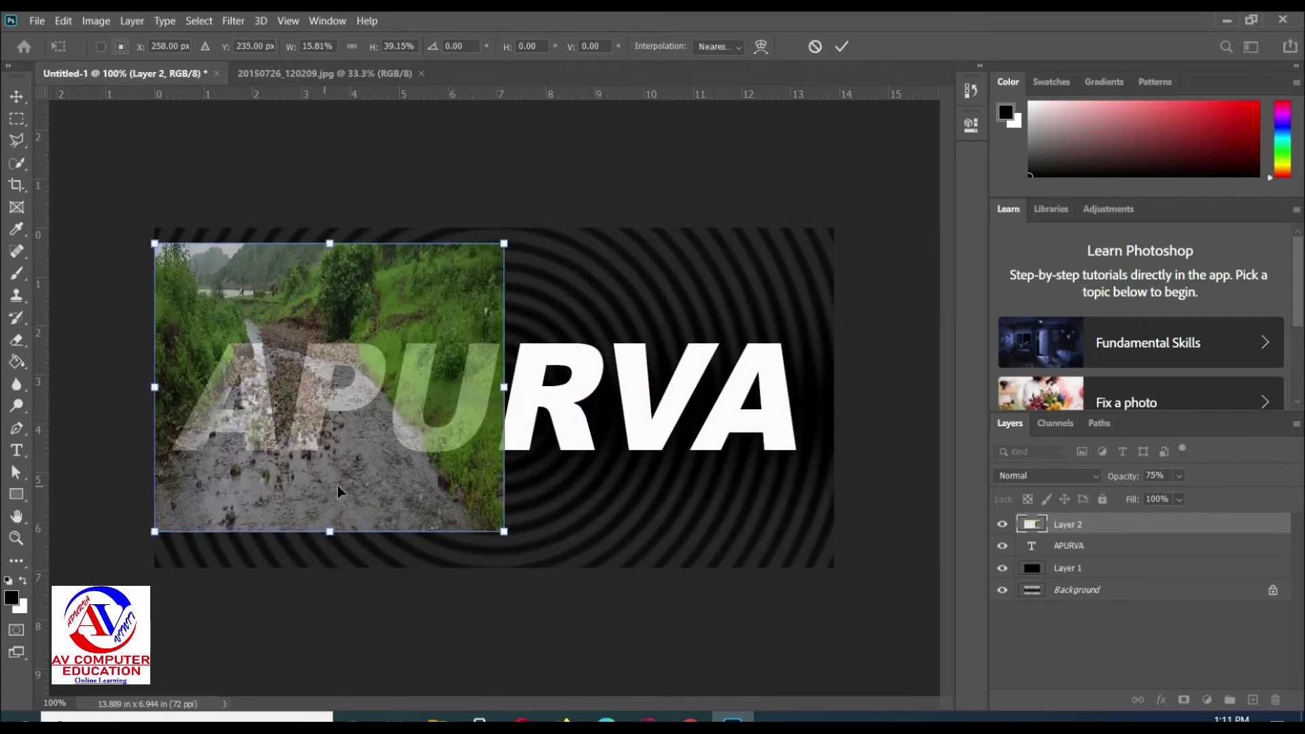
Resize Layer 2 to span the canvas width and trim its height, then apply the transform.
left_click_drag(505, 531, 608, 603)
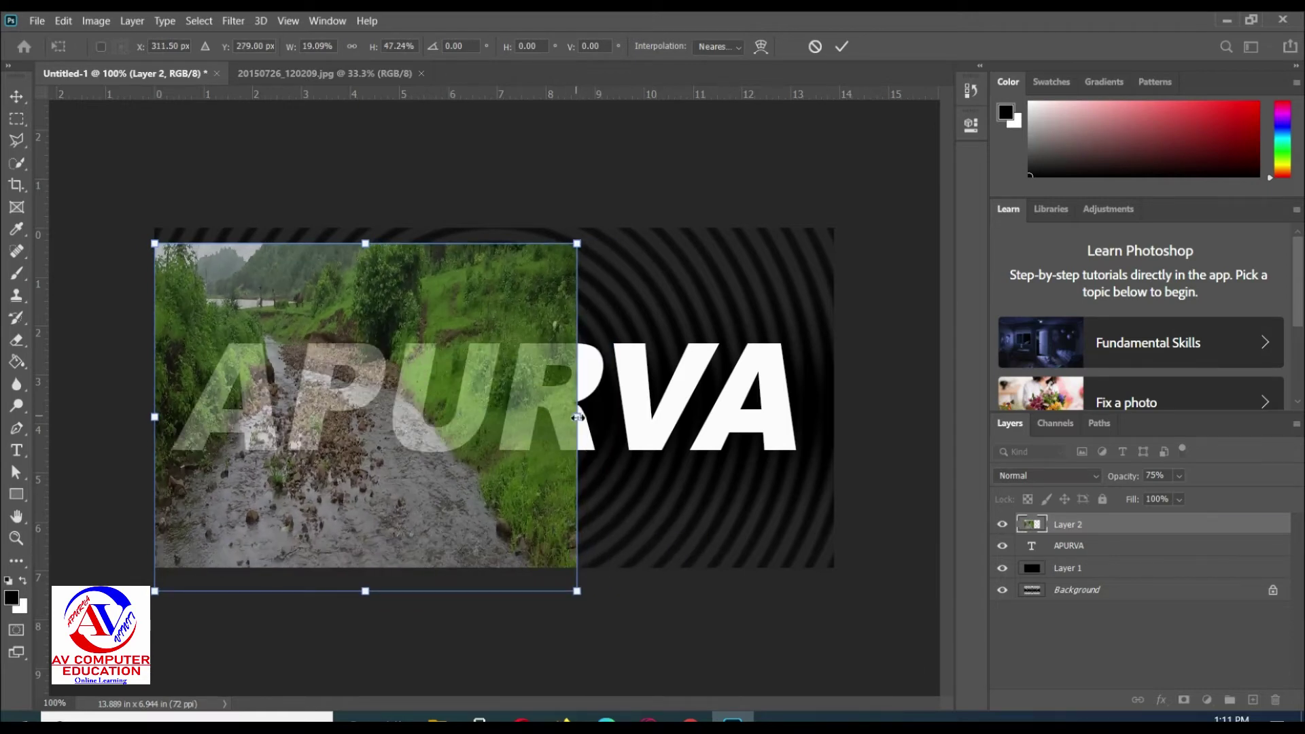
left_click_drag(589, 446, 804, 437)
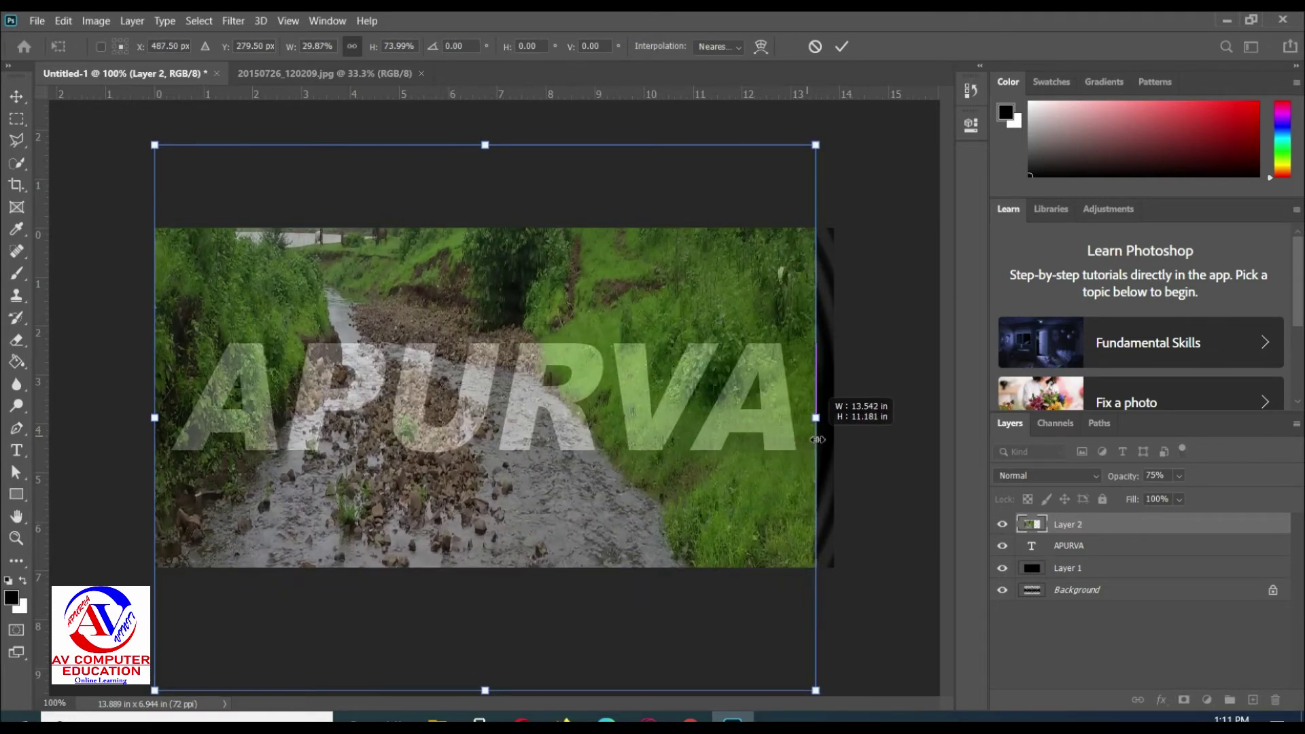
left_click_drag(804, 437, 837, 442)
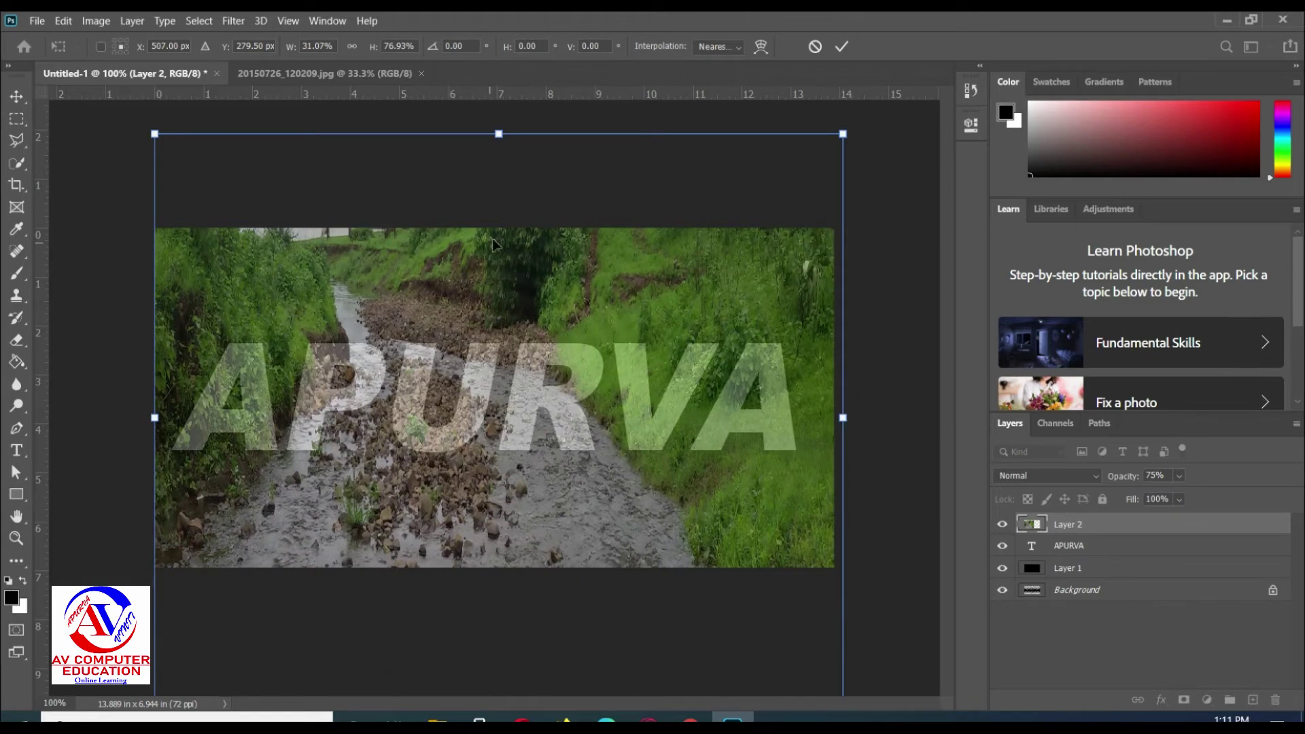
left_click_drag(504, 135, 499, 228)
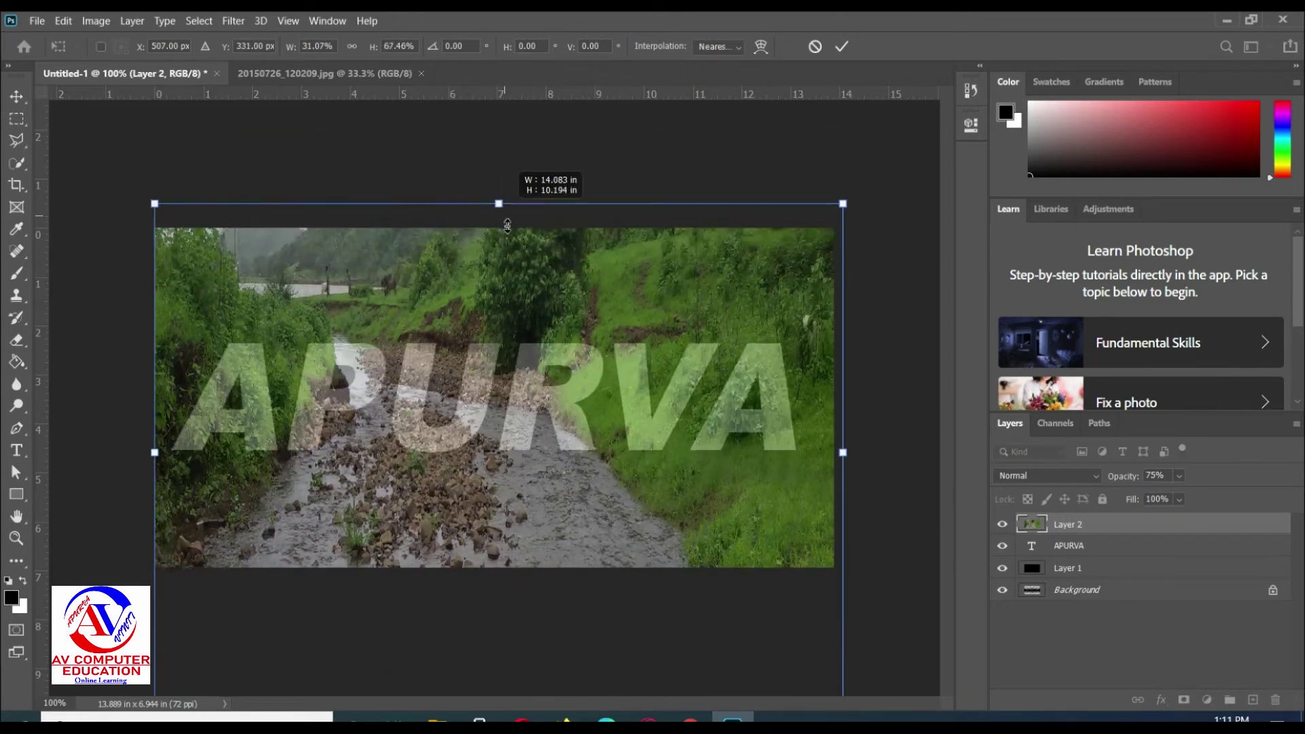
left_click_drag(560, 506, 565, 440)
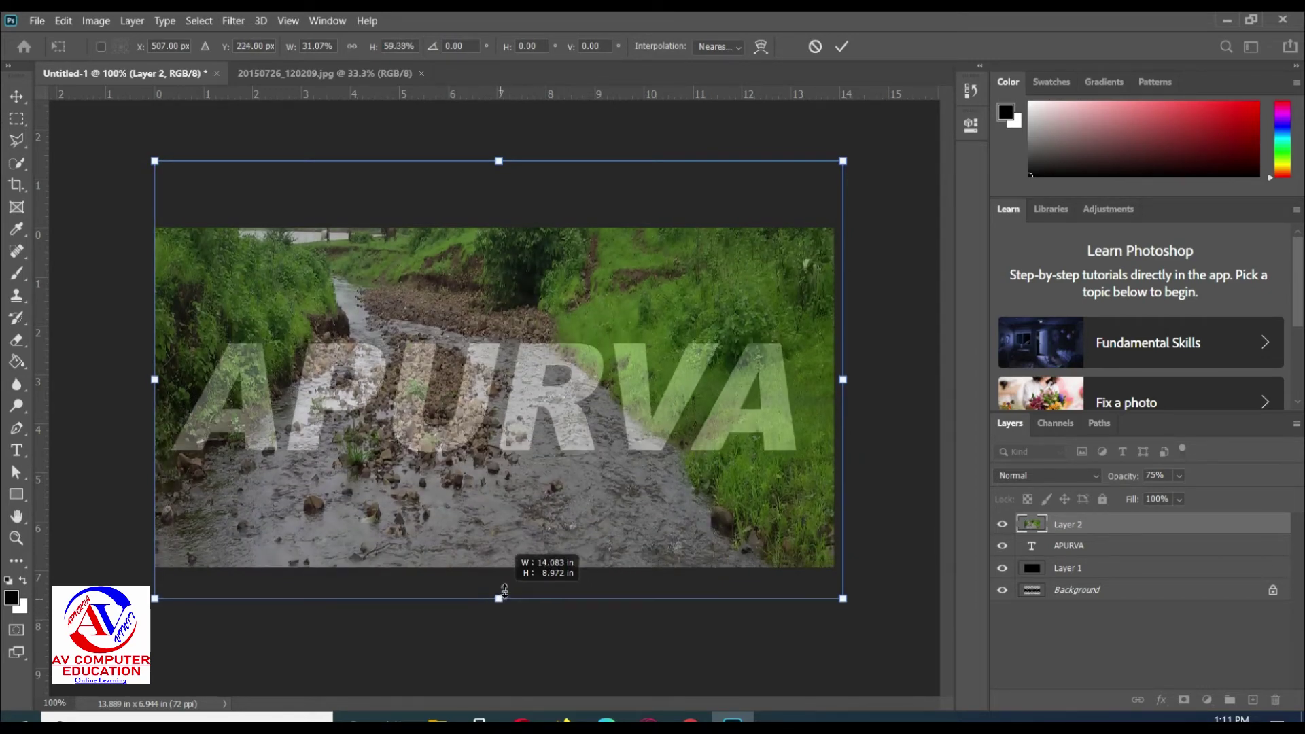
left_click_drag(501, 634, 500, 583)
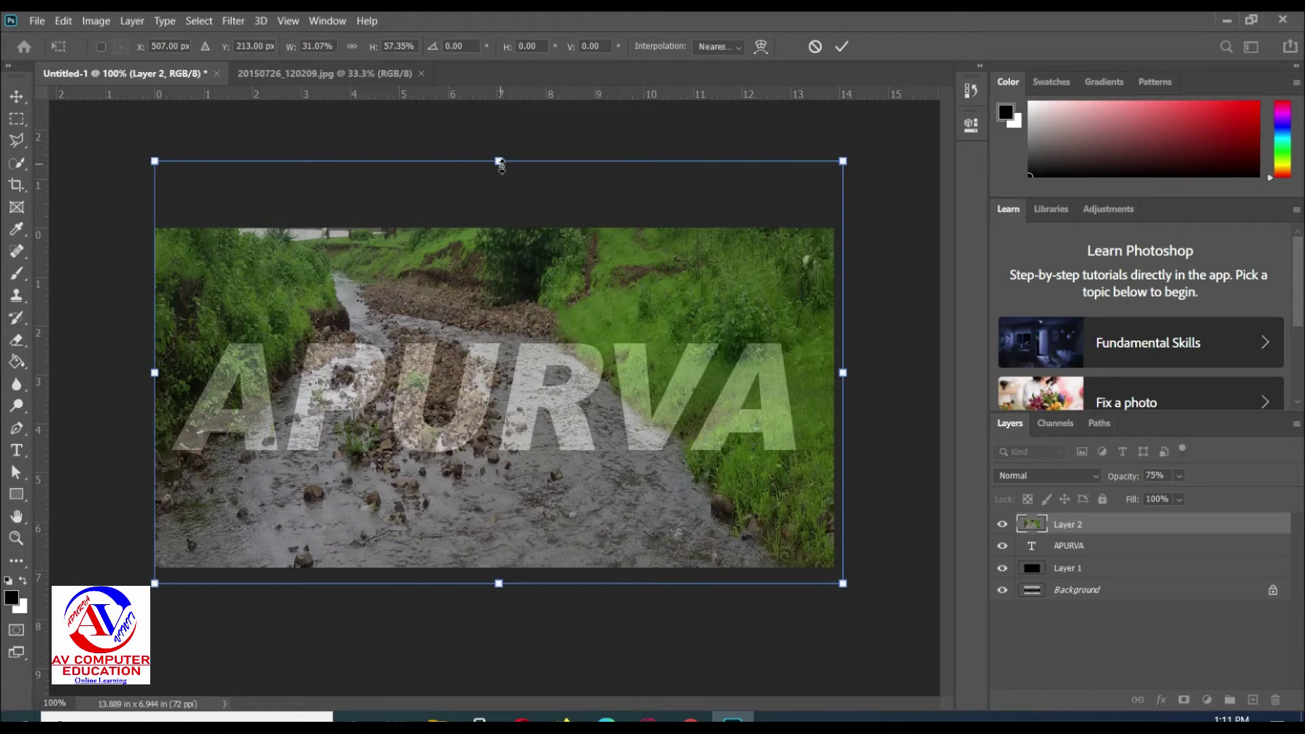
left_click_drag(499, 163, 501, 208)
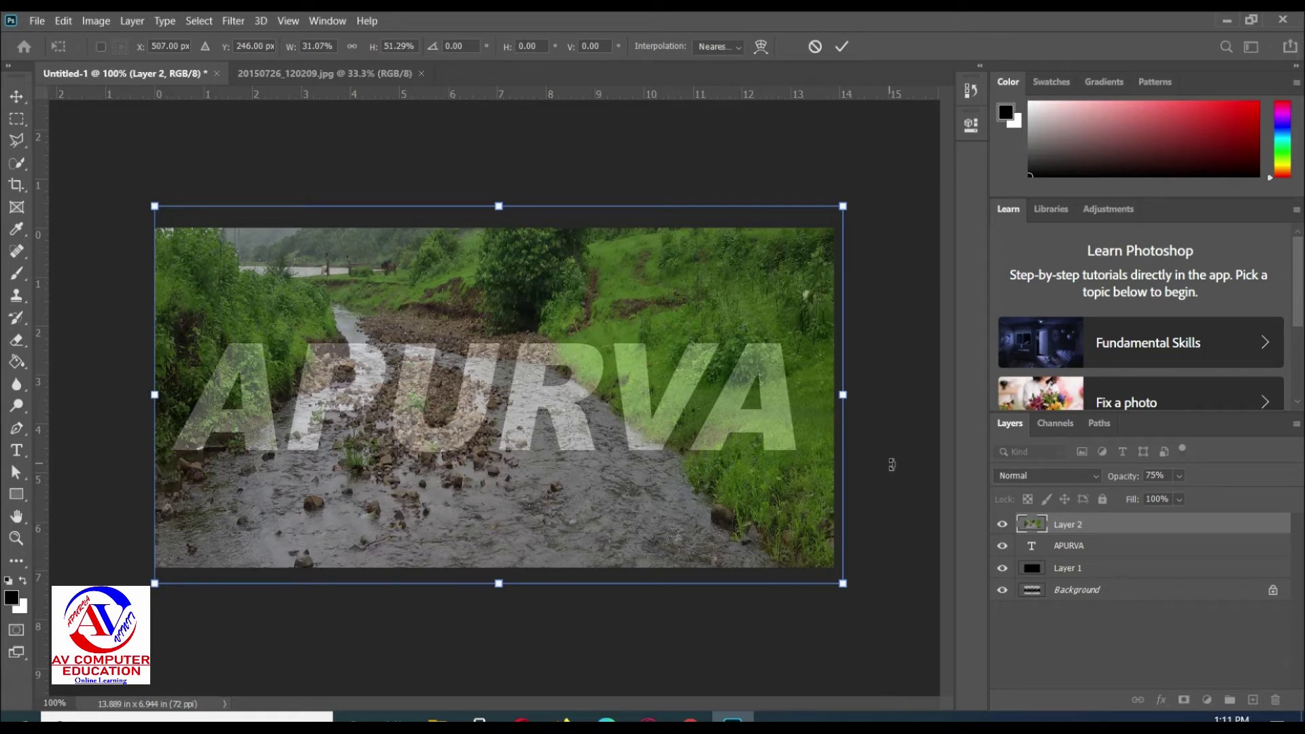
key("Return")
key("m")
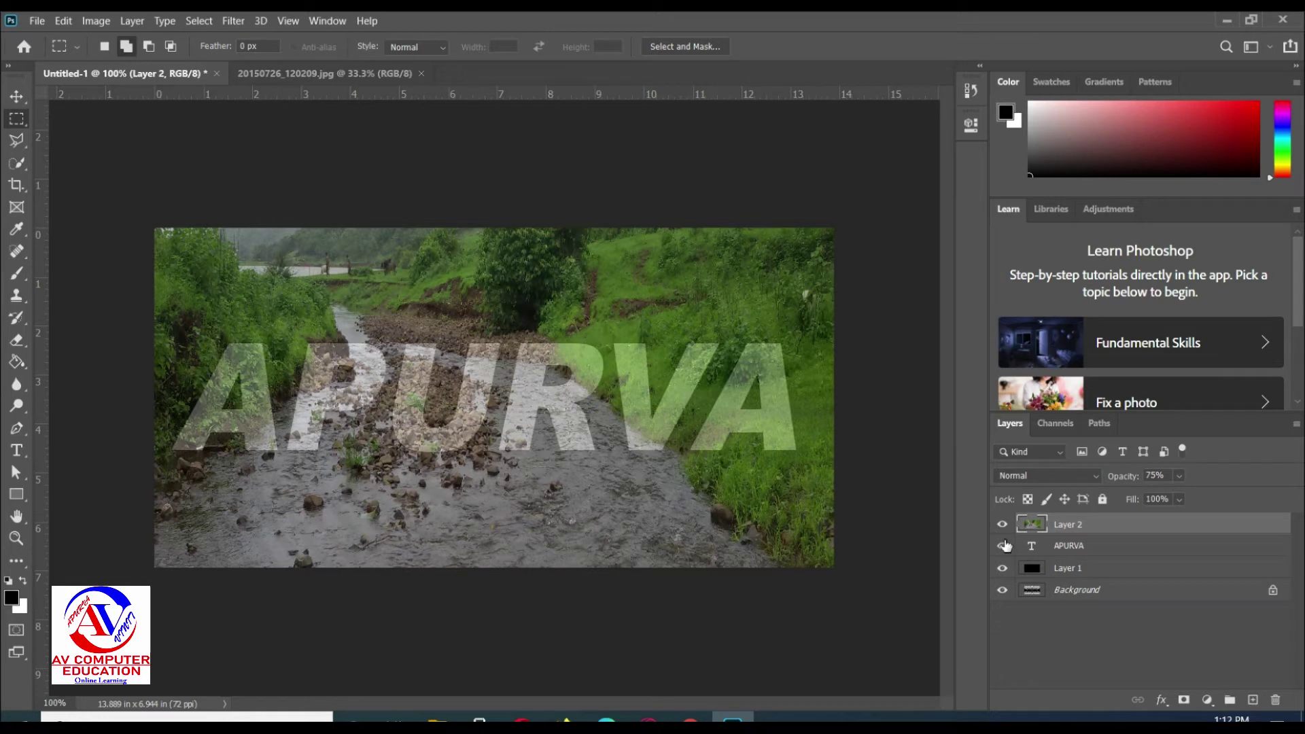
Load the APURVA layer's transparency as a selection, then request deleting the APURVA text layer.
left_click(1131, 552)
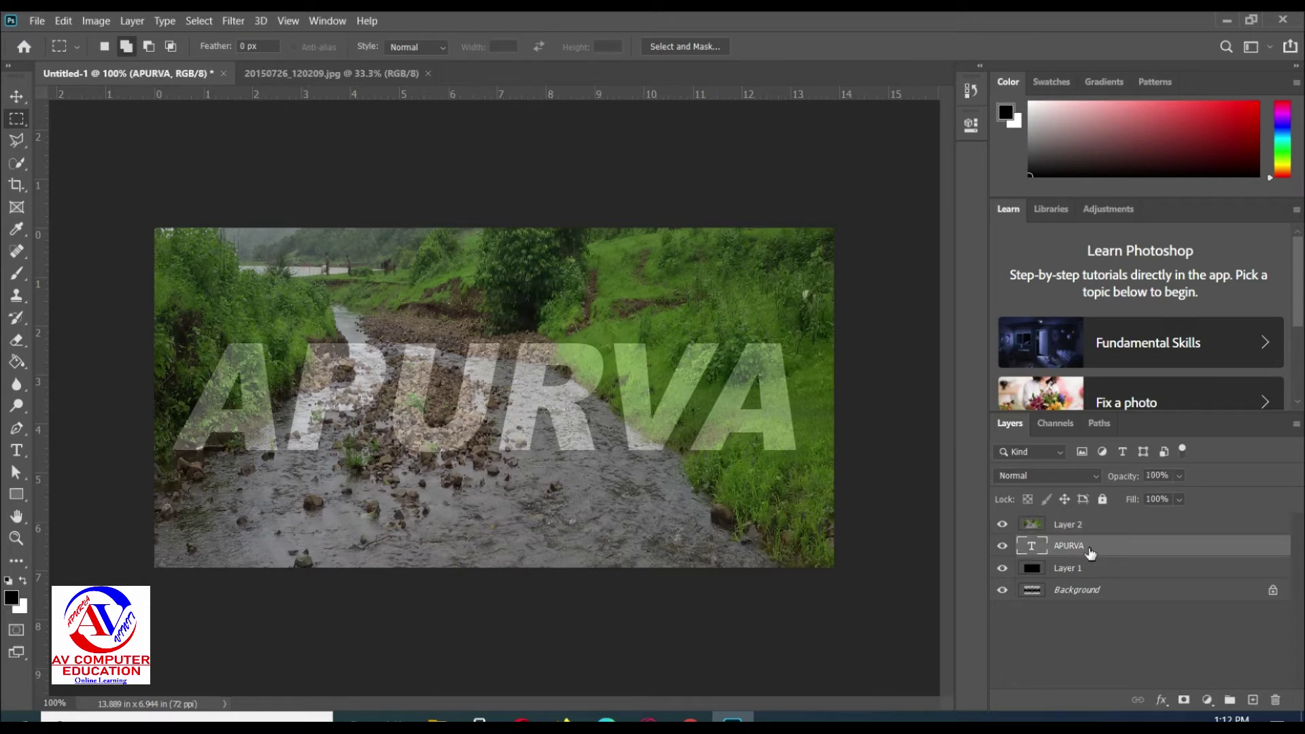
left_click(194, 20)
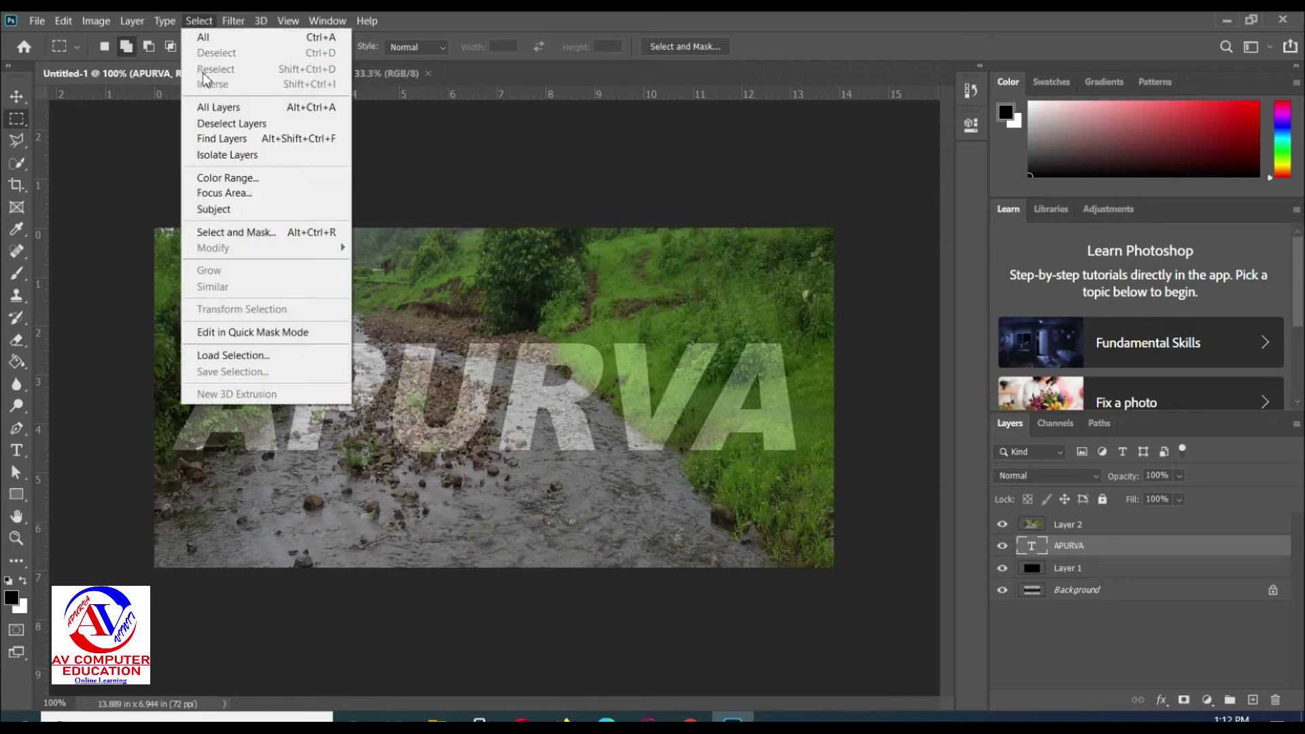
left_click(231, 356)
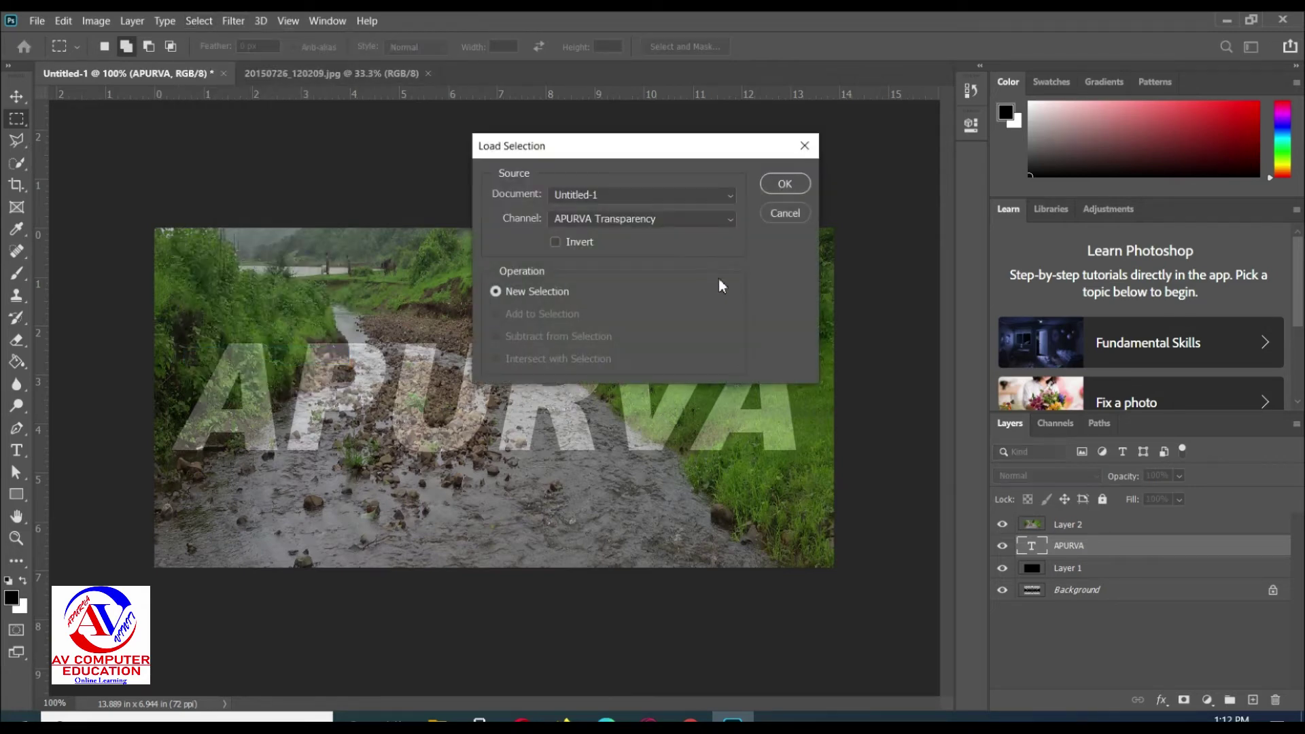
left_click(785, 184)
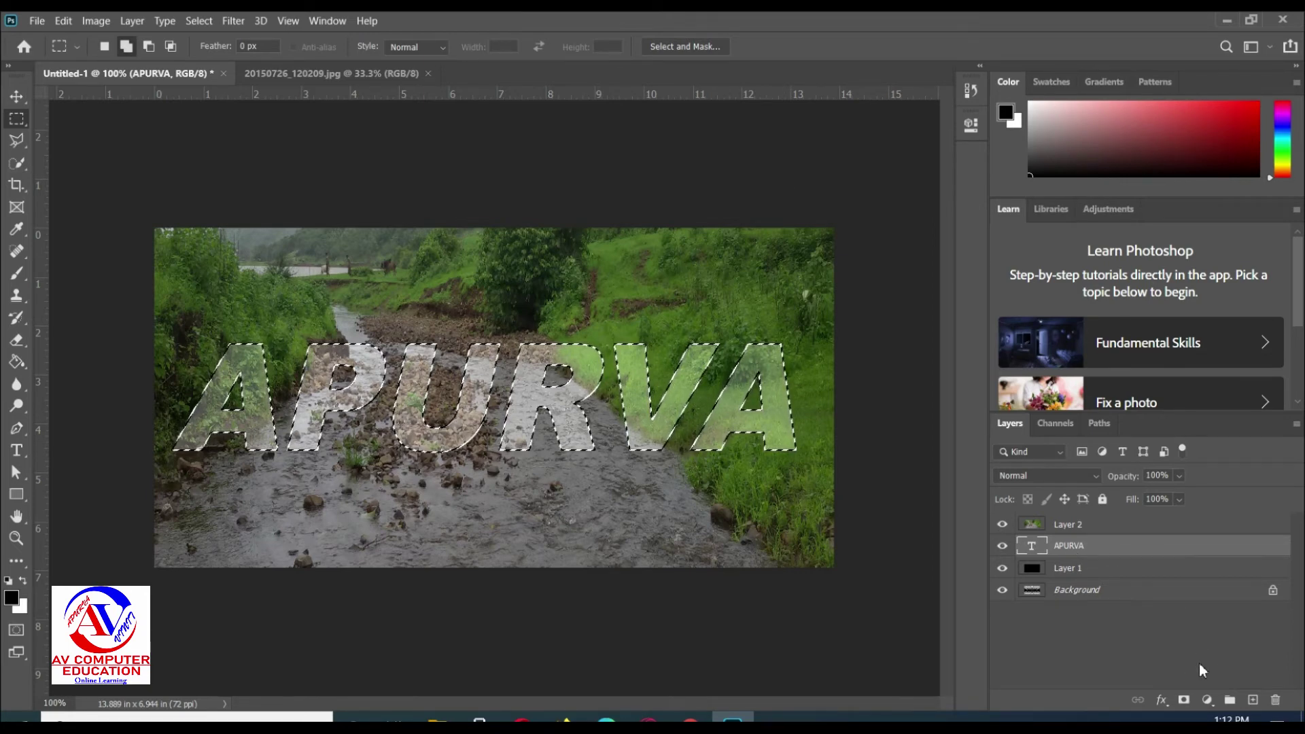
left_click(1275, 700)
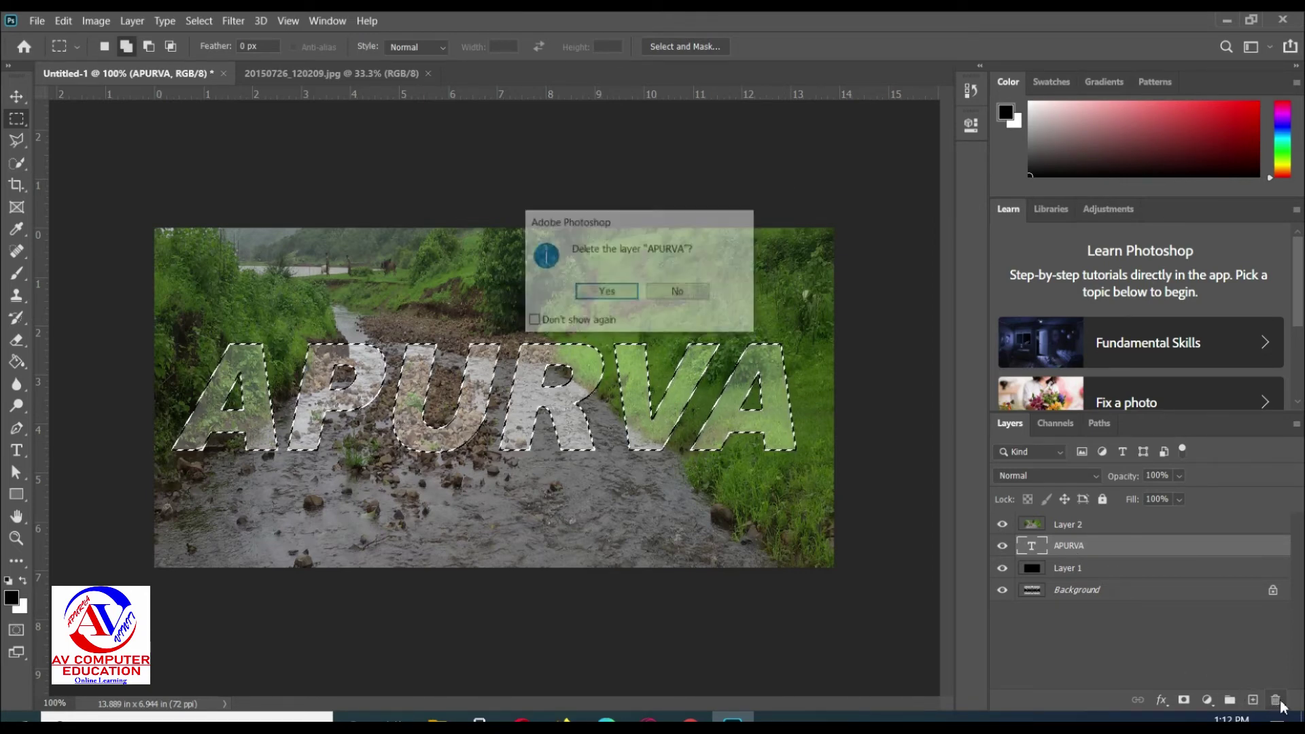
Confirm deleting the text layer and copy the letter-shaped photo area to a new Layer 3.
left_click(602, 302)
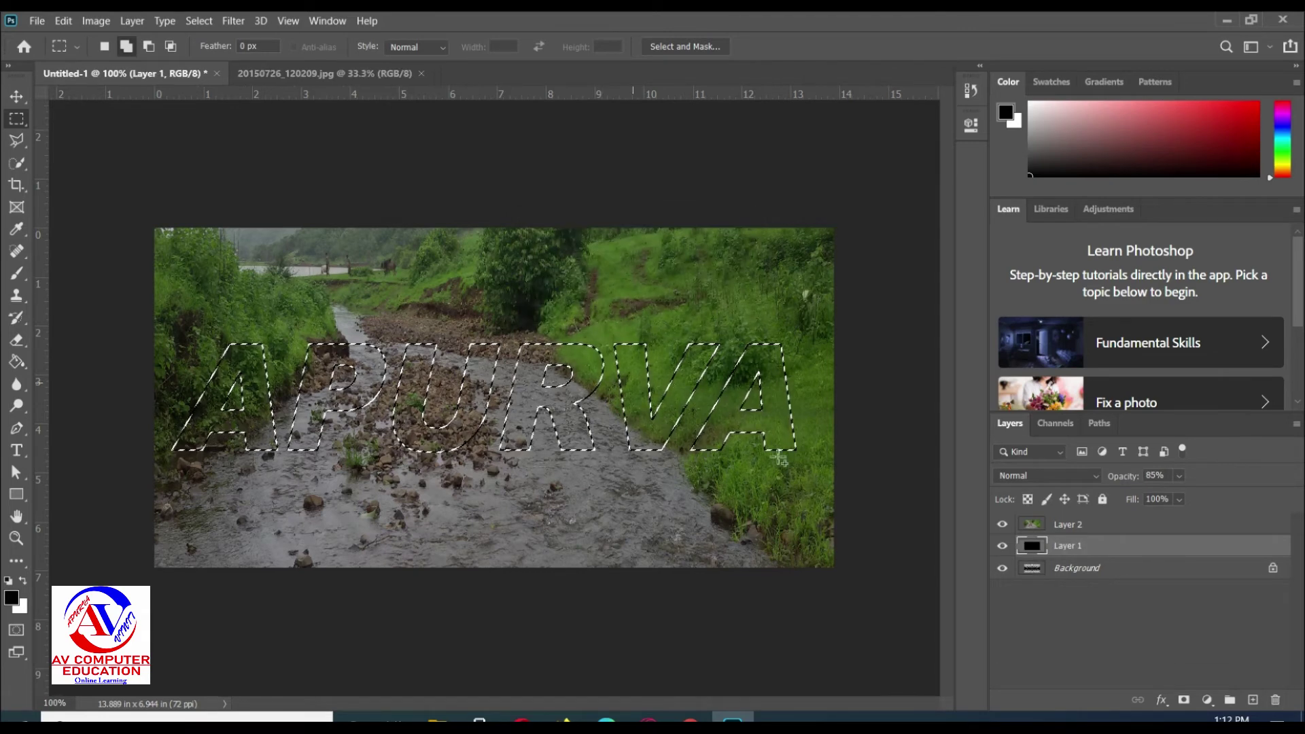
left_click(1065, 524)
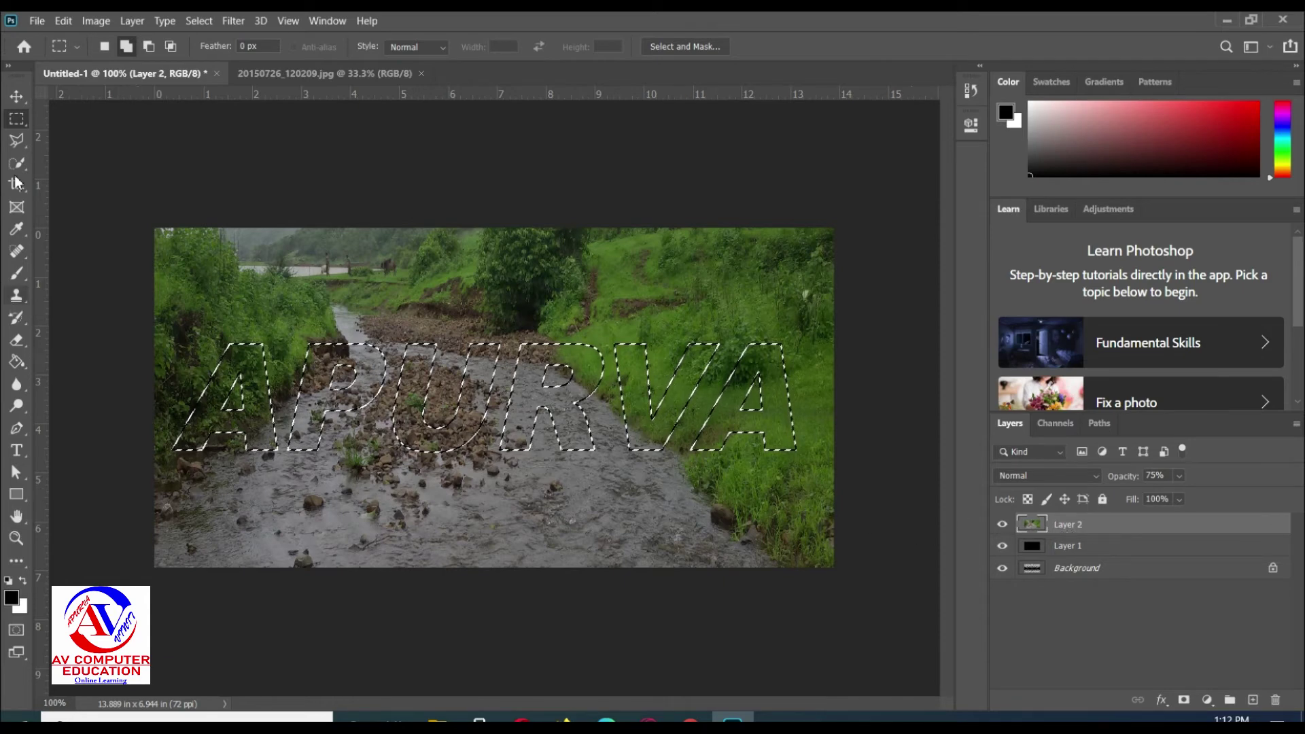
left_click(132, 21)
mouse_move(143, 38)
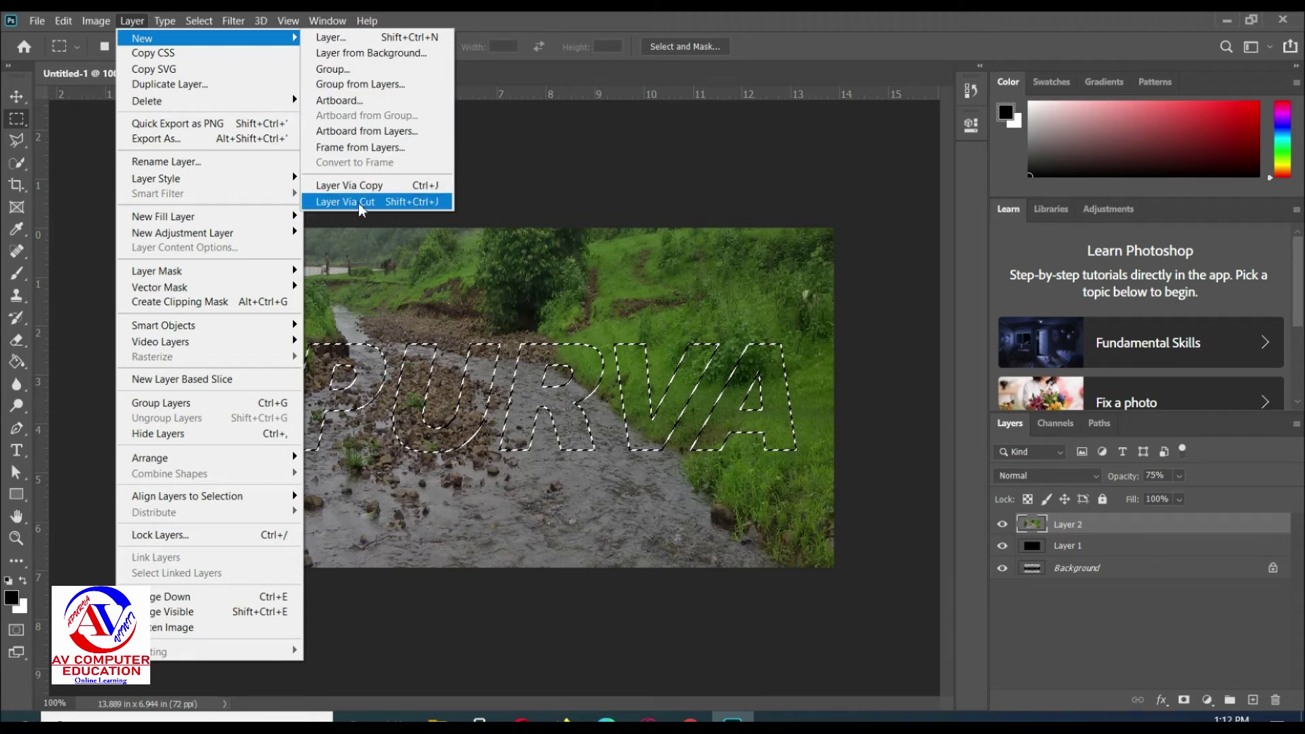
left_click(393, 187)
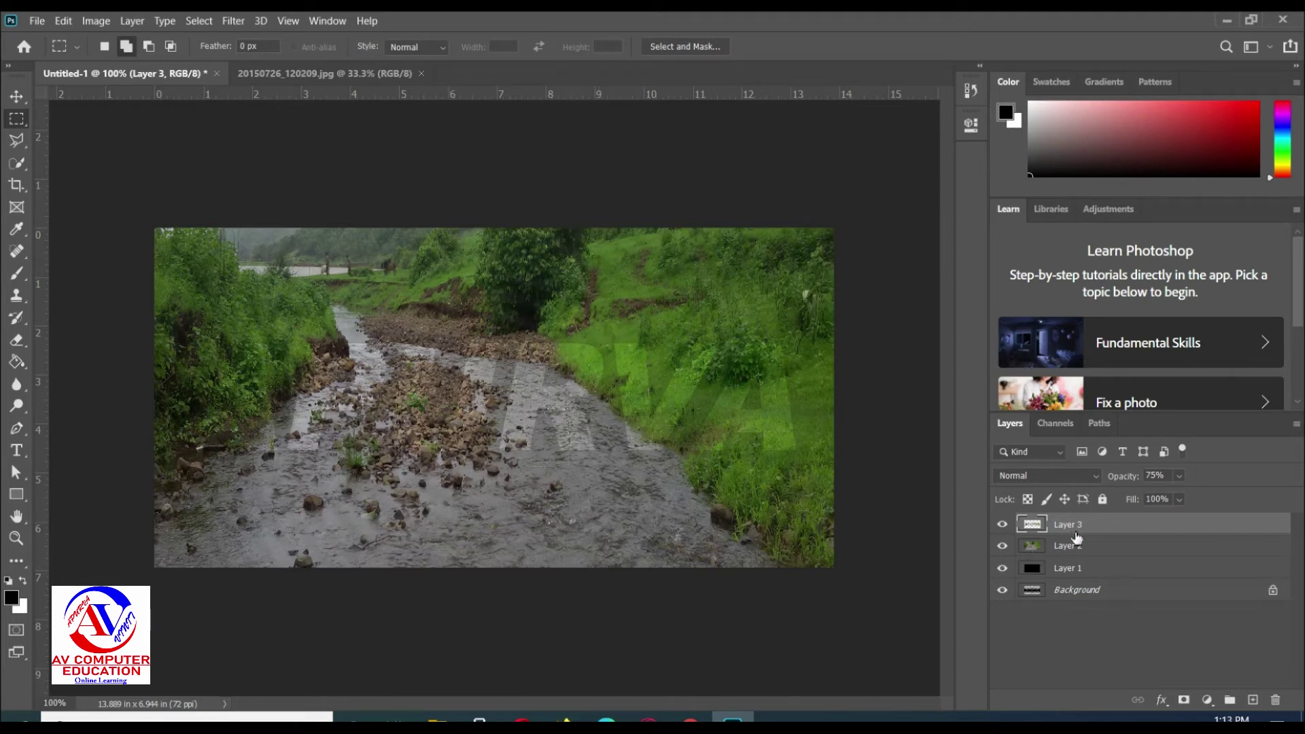
Set Layer 3 opacity to 100%, delete Layer 2, and reselect Layer 3.
left_click(1173, 475)
type("100")
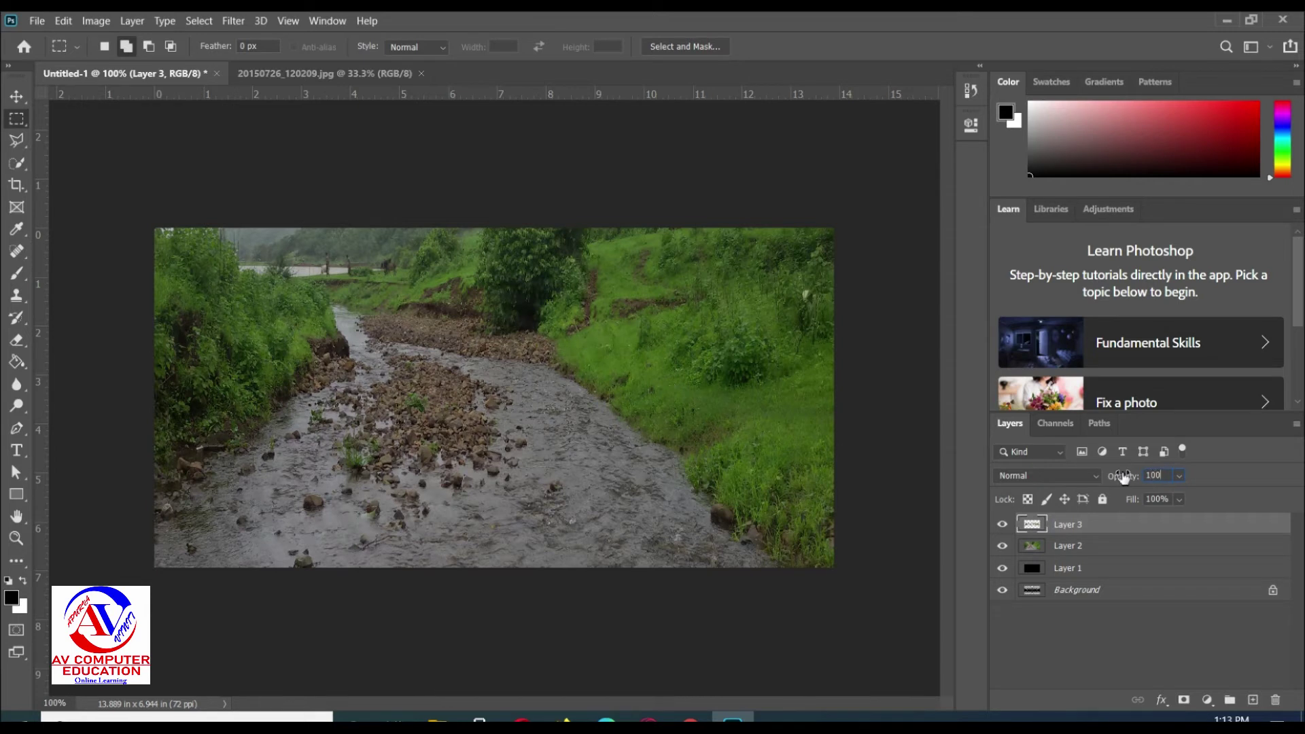
key("Return")
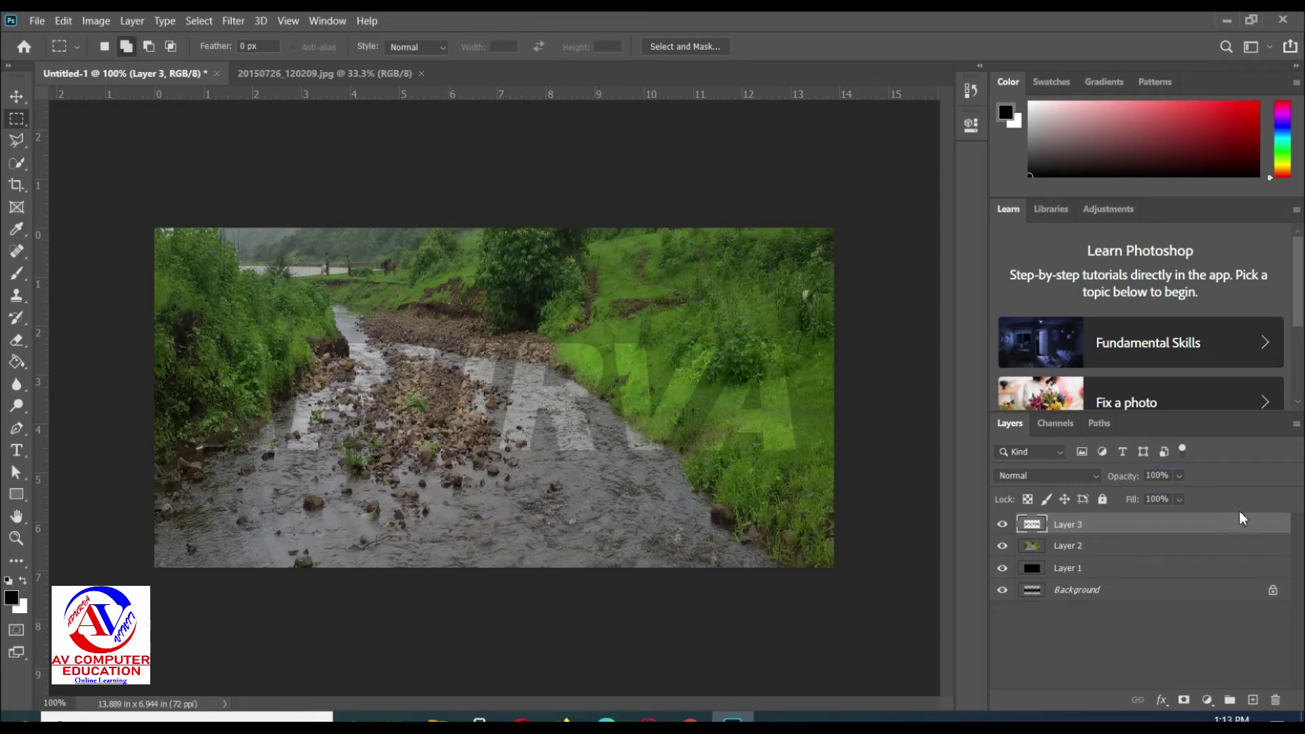
left_click(1078, 549)
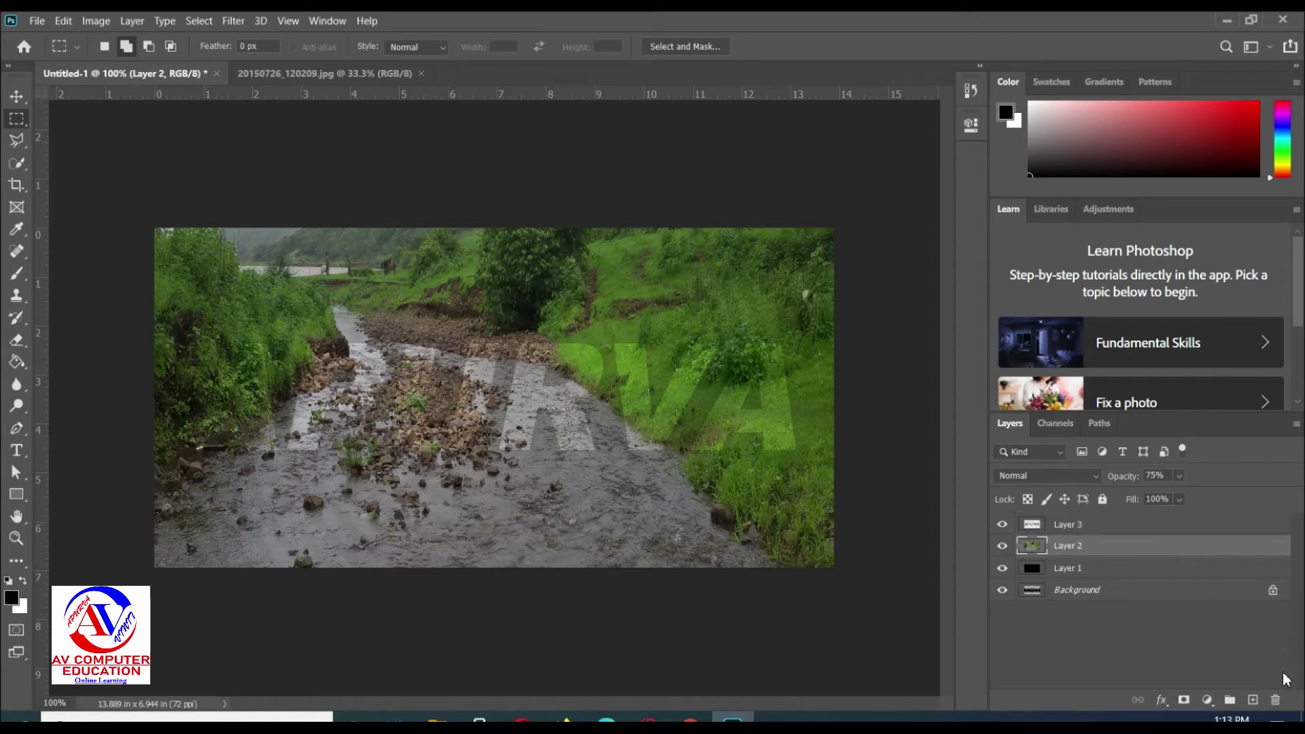
left_click(1276, 700)
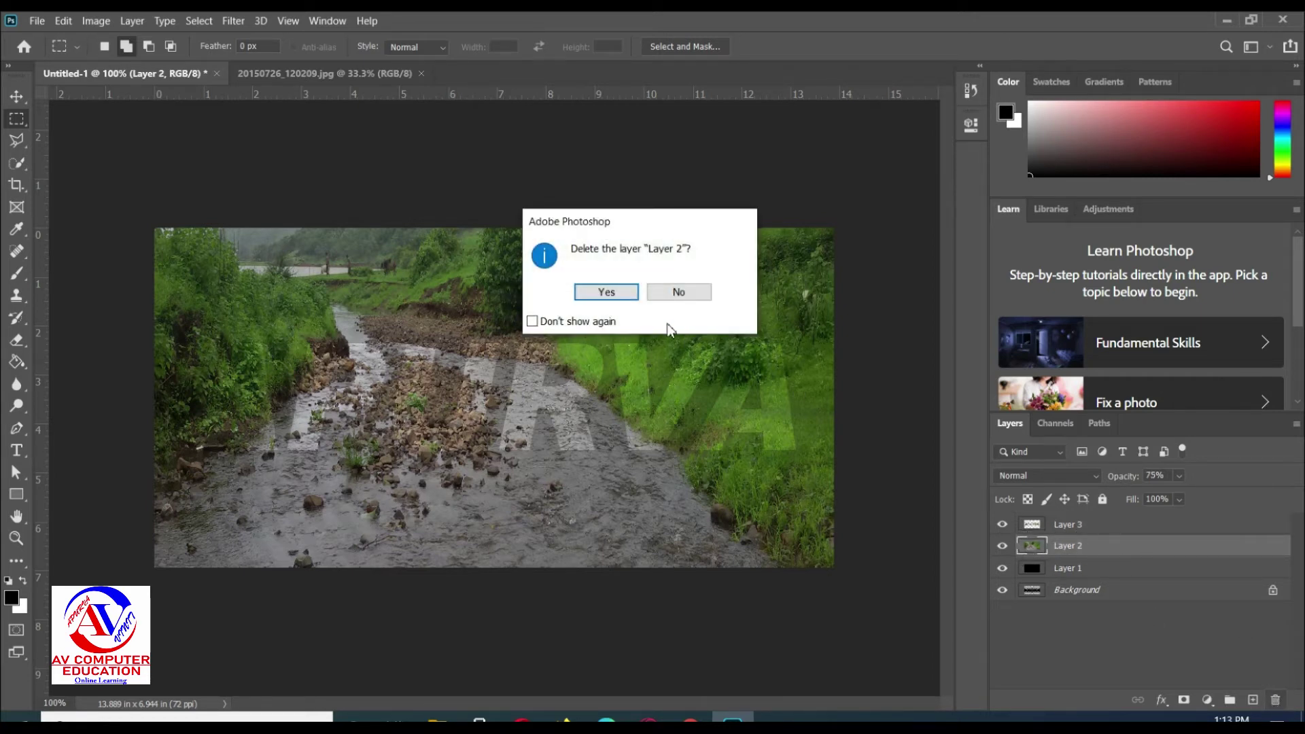
left_click(613, 294)
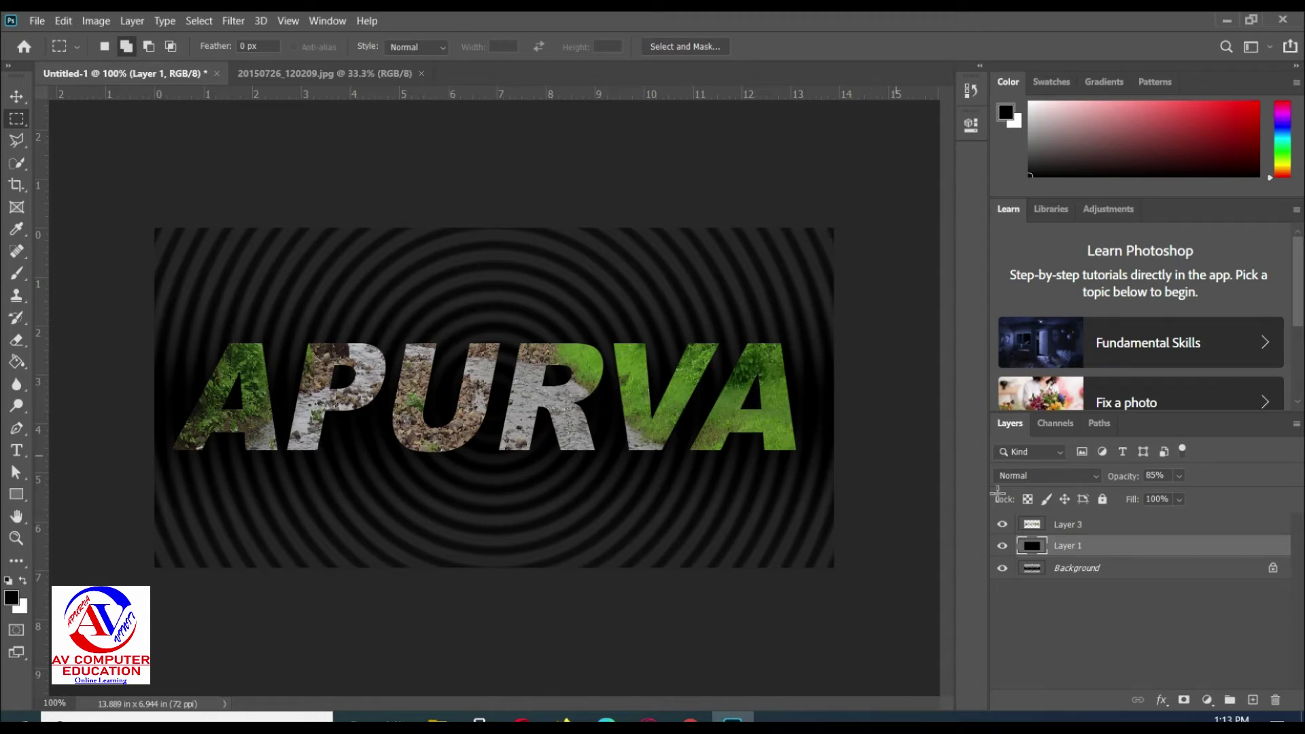
left_click(1090, 528)
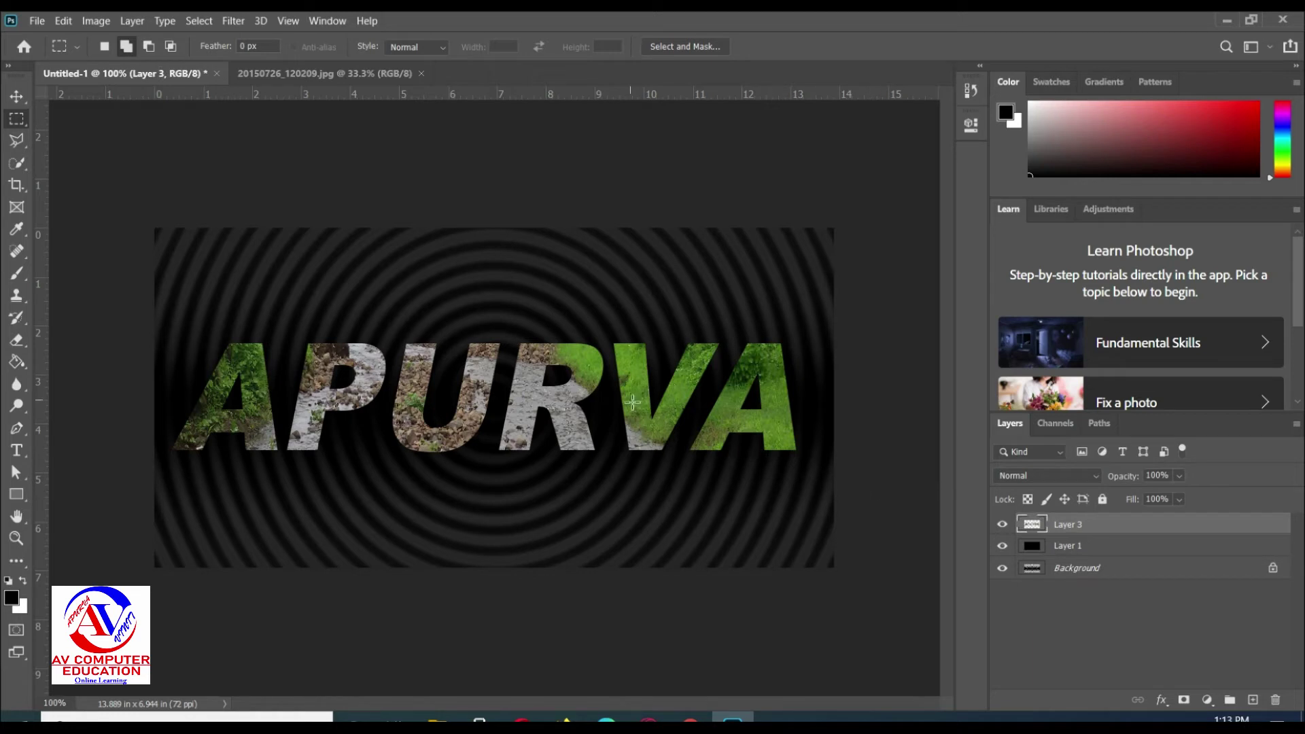
Sharpen Layer 3, duplicate it as Layer 3 copy, and reselect the original Layer 3.
left_click(233, 20)
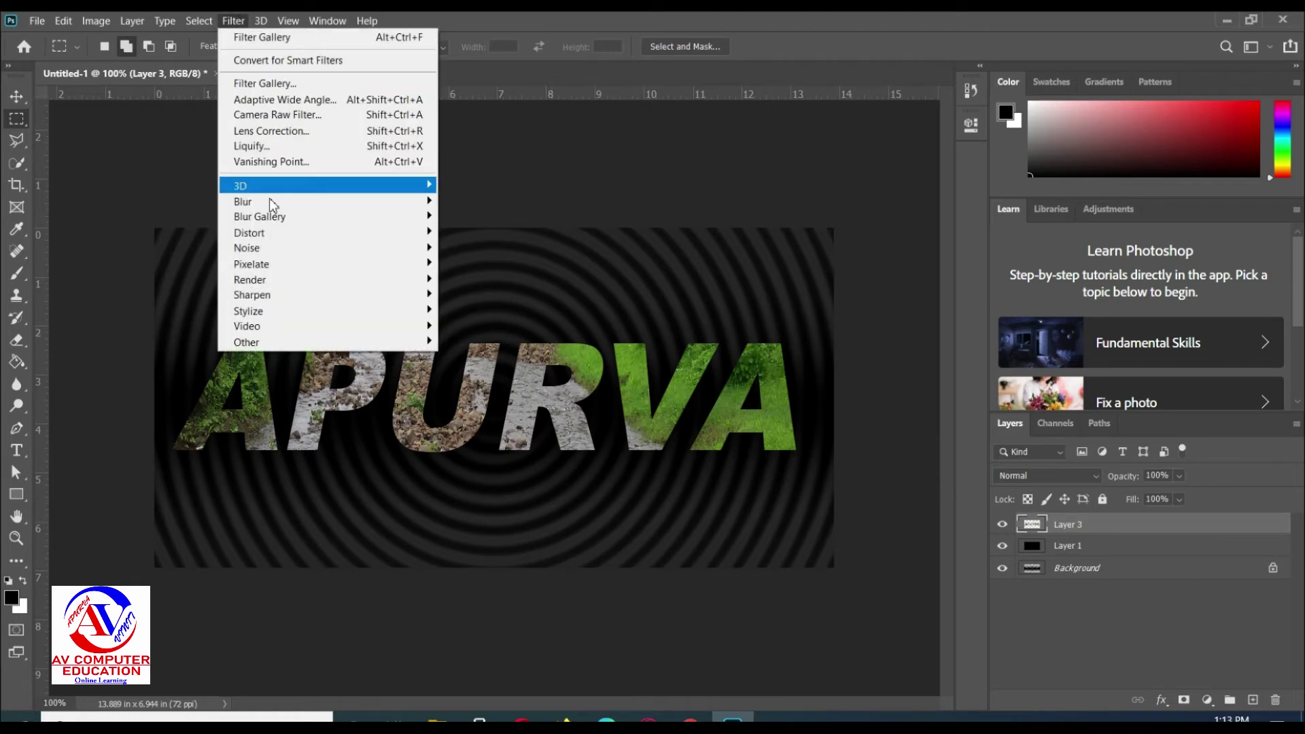
mouse_move(251, 295)
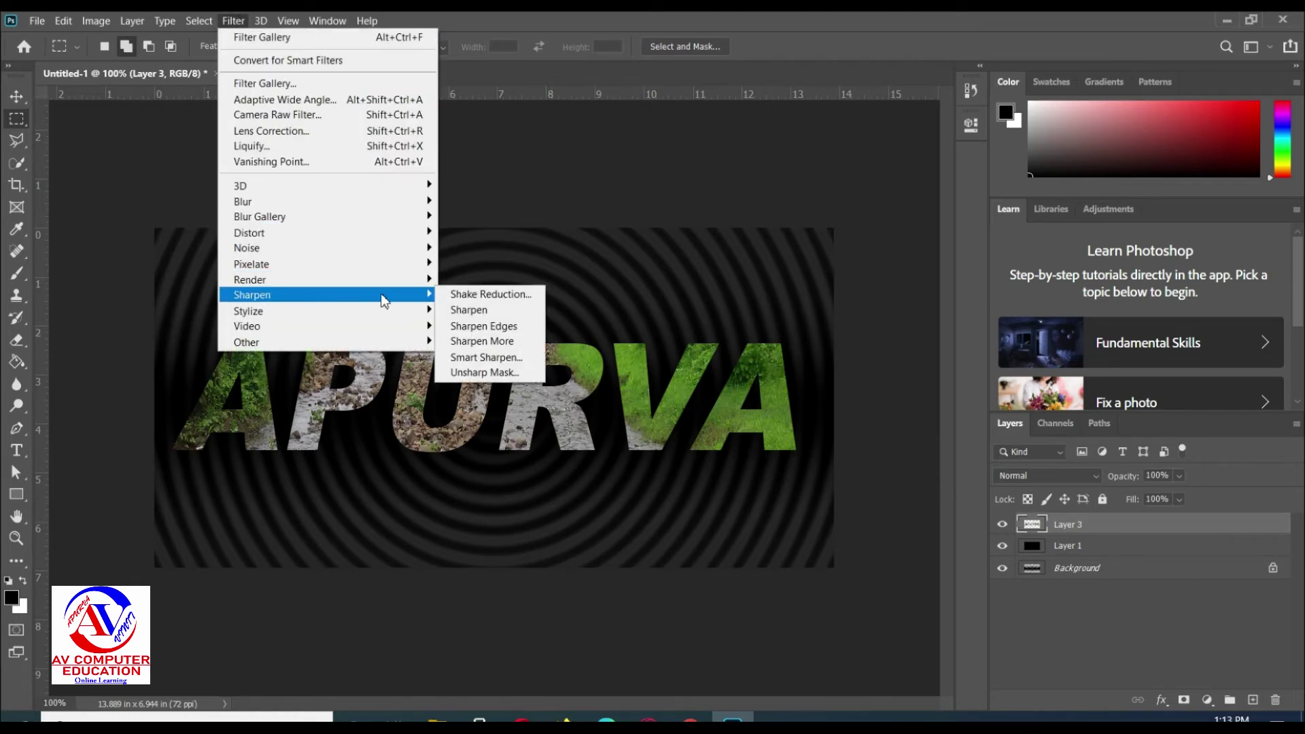
left_click(469, 310)
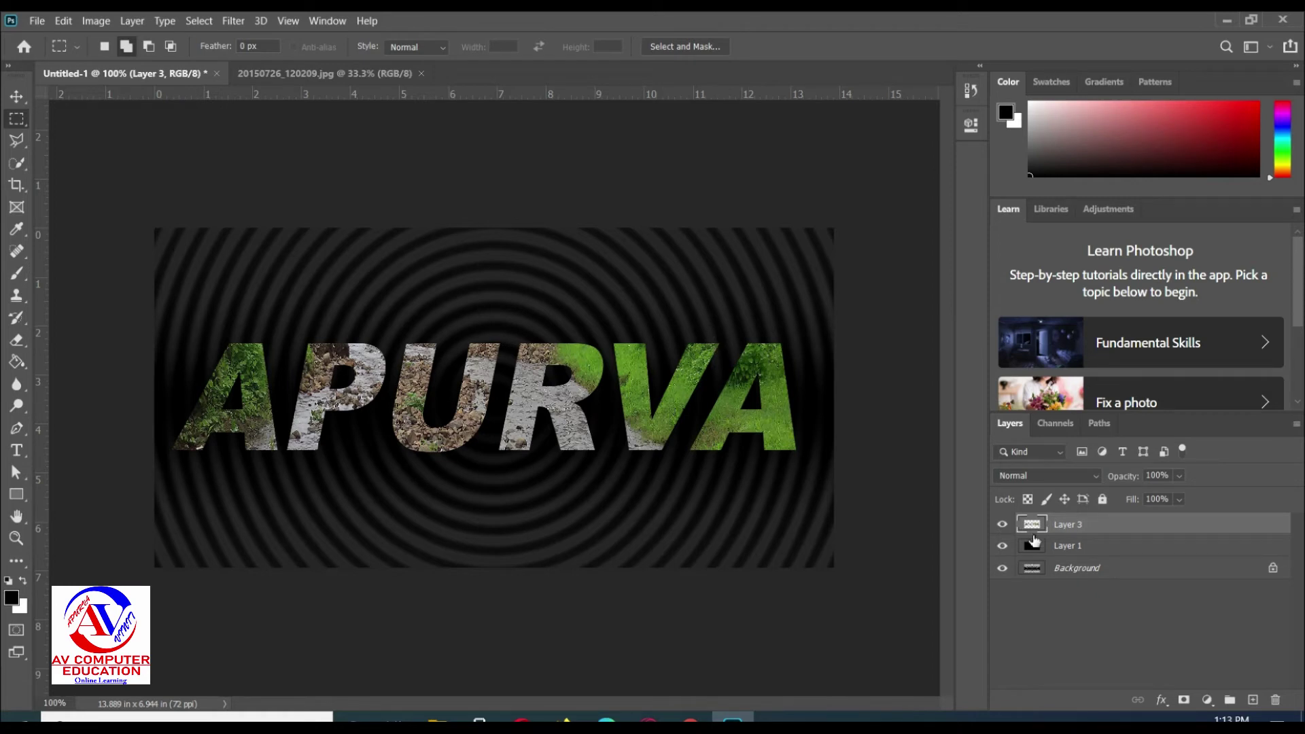
left_click(133, 21)
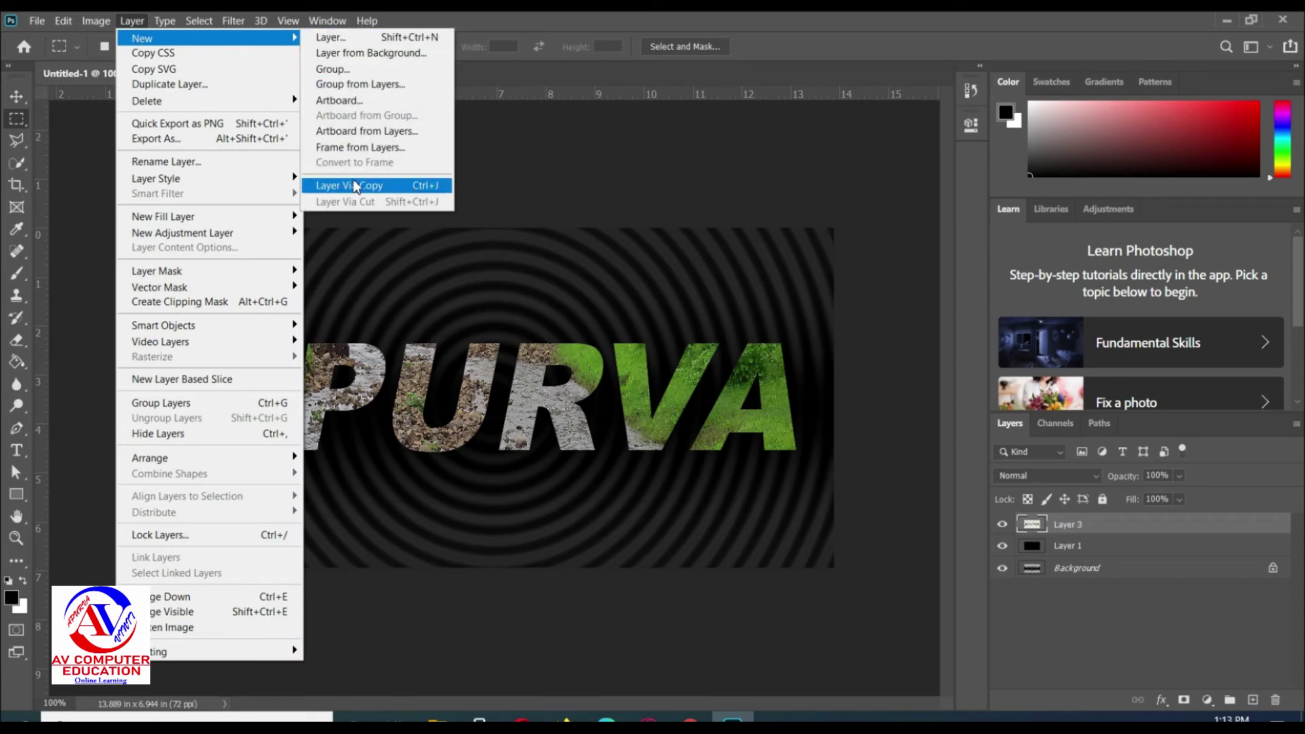
left_click(398, 185)
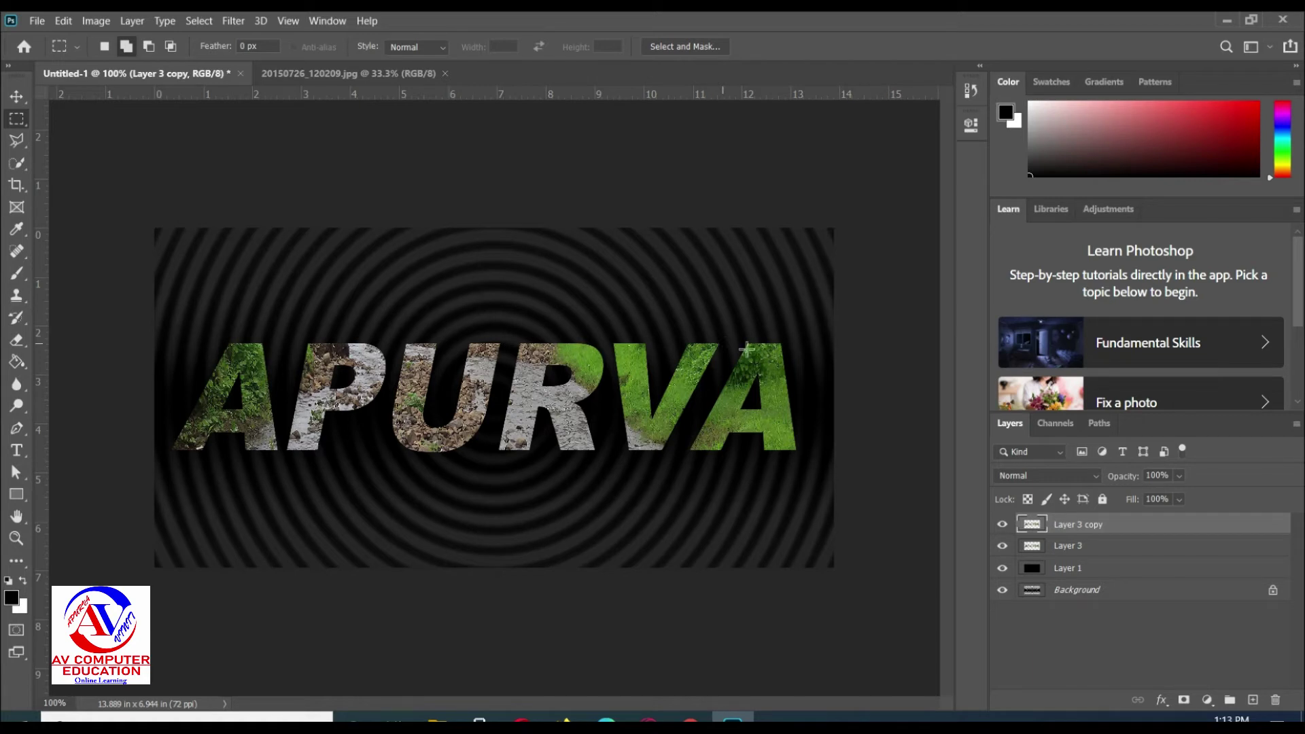
left_click(1083, 550)
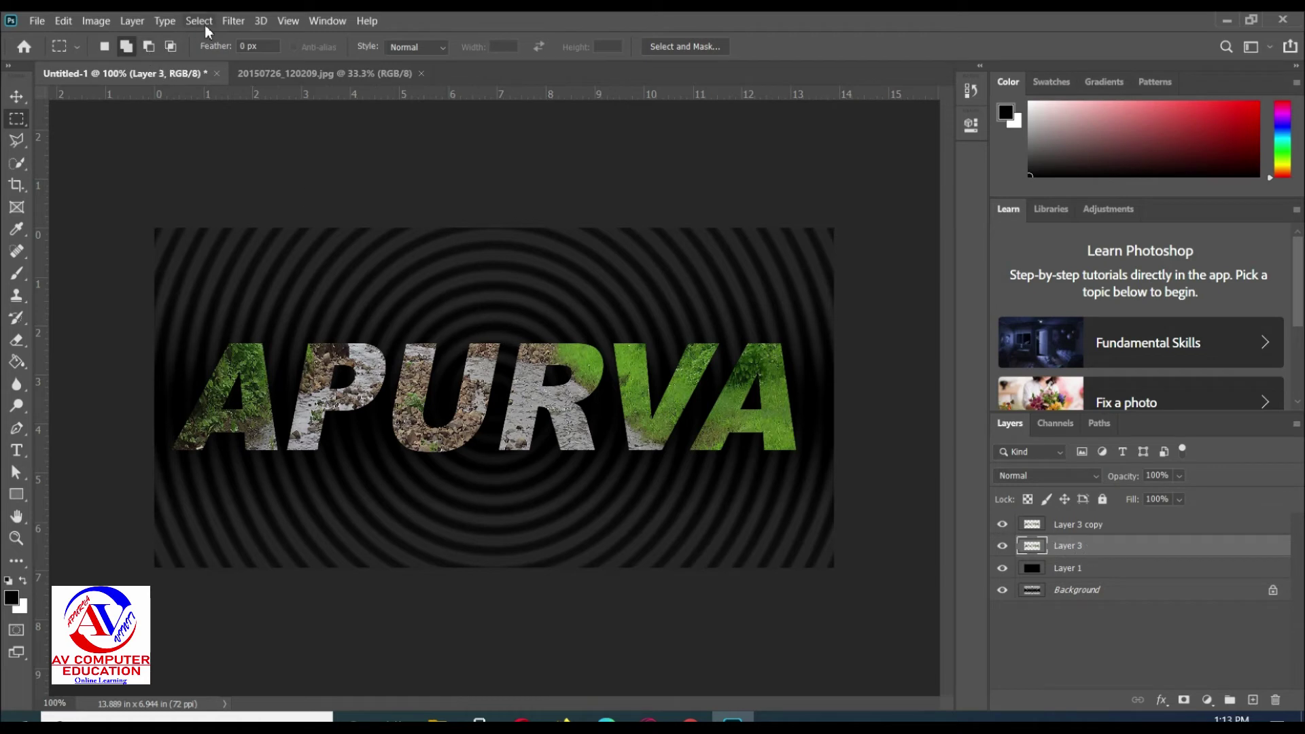
left_click(238, 24)
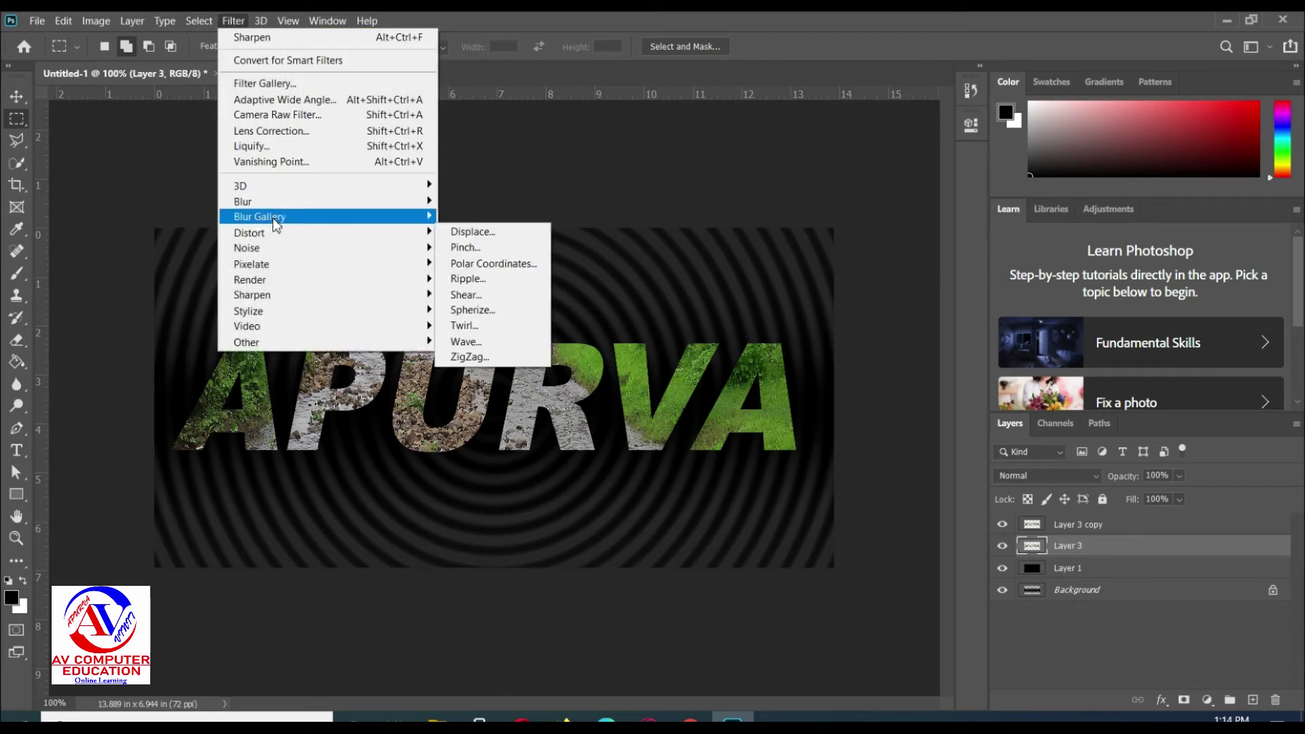
mouse_move(243, 201)
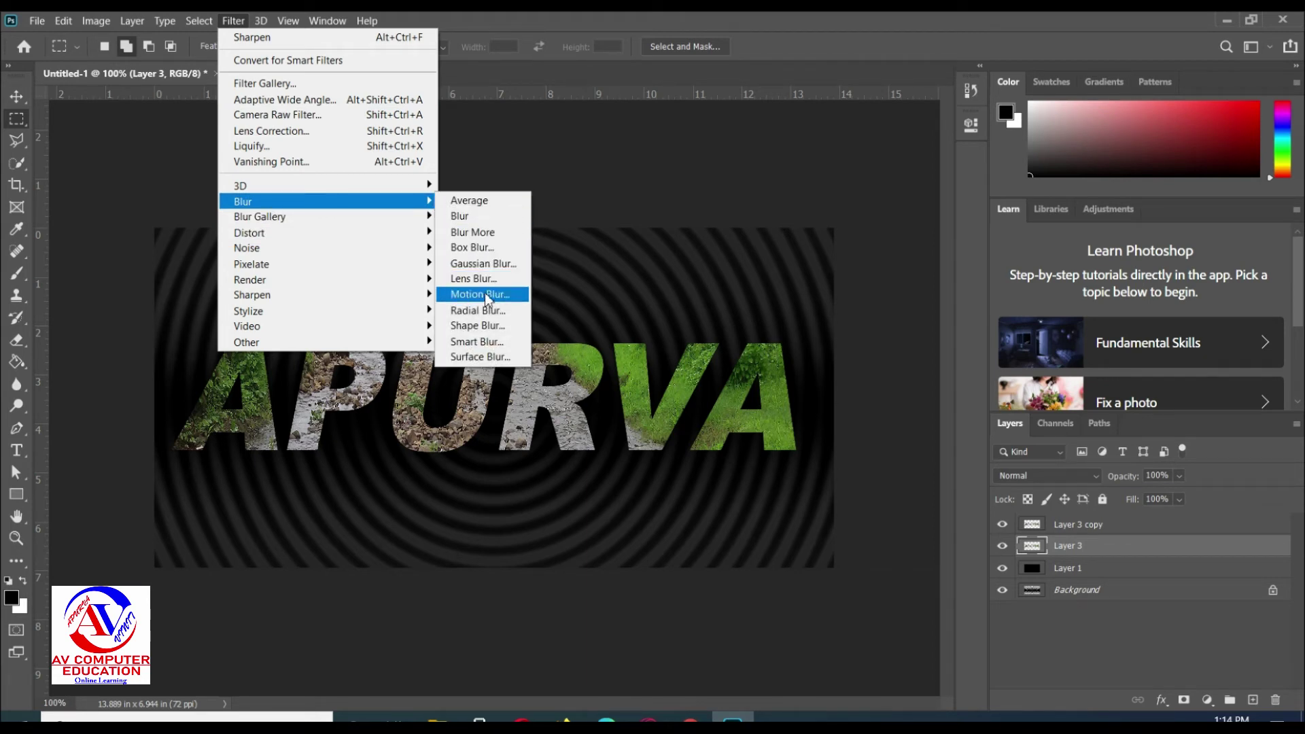
Apply a Motion Blur to Layer 3 with Angle 75° and Distance 167 pixels.
left_click(484, 295)
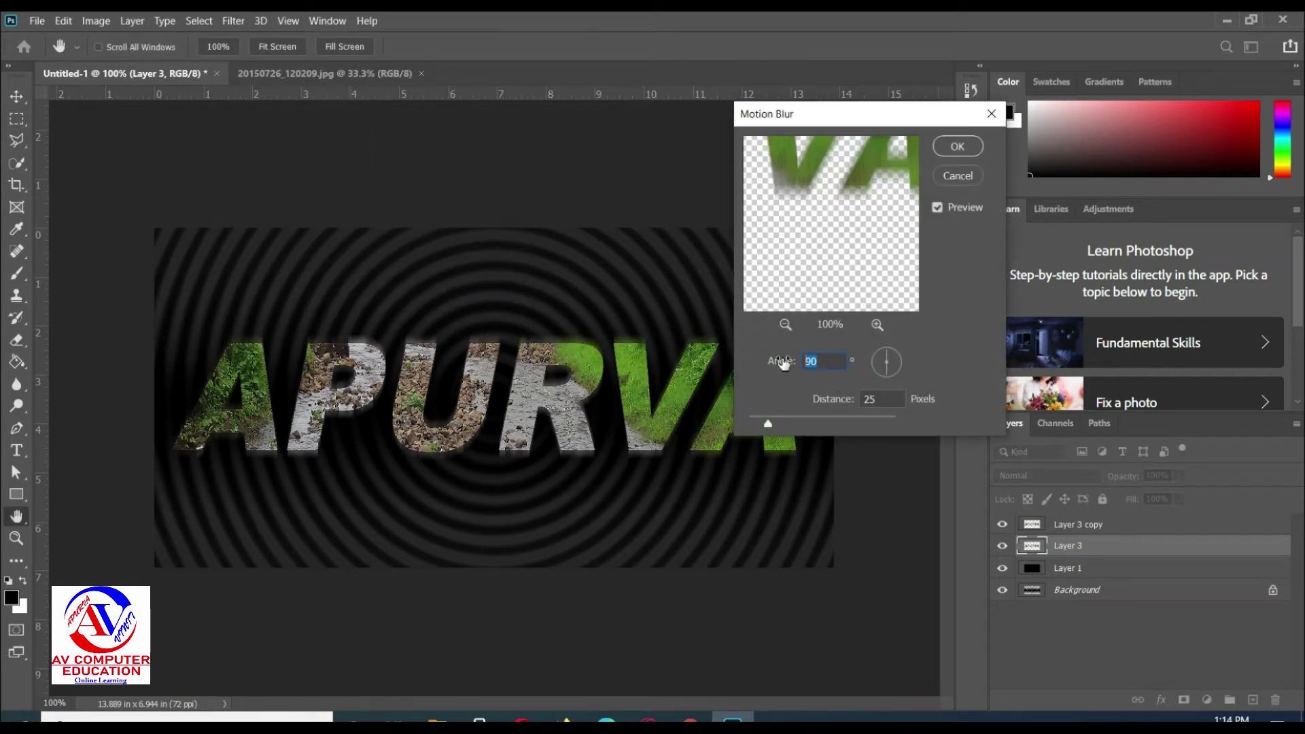
type("75")
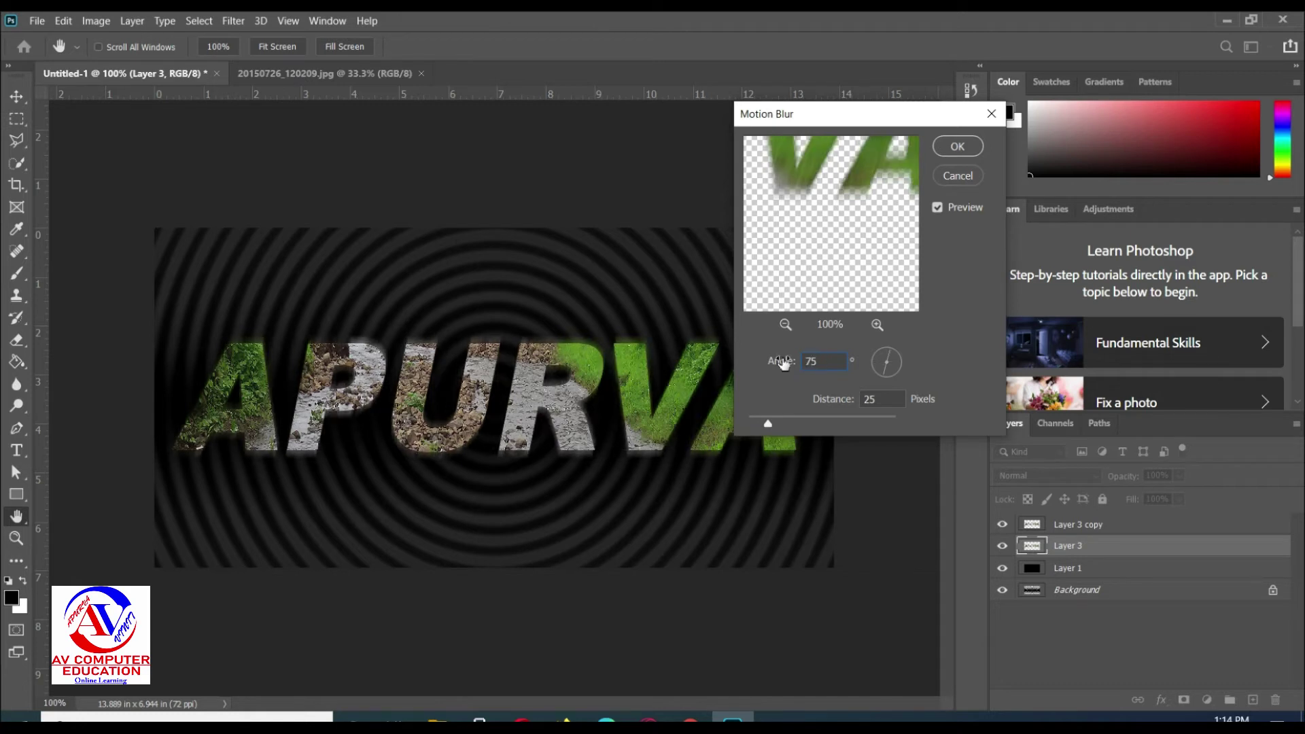
left_click(841, 407)
type("1")
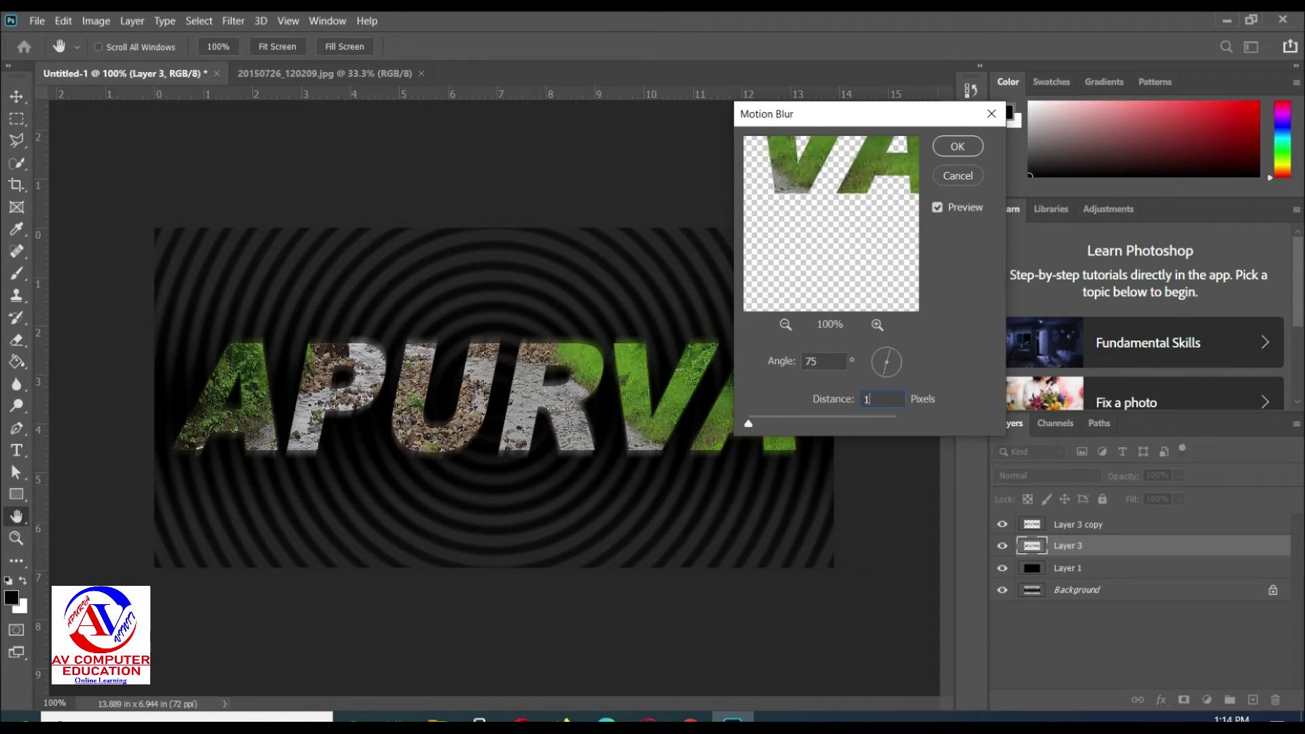
type("67")
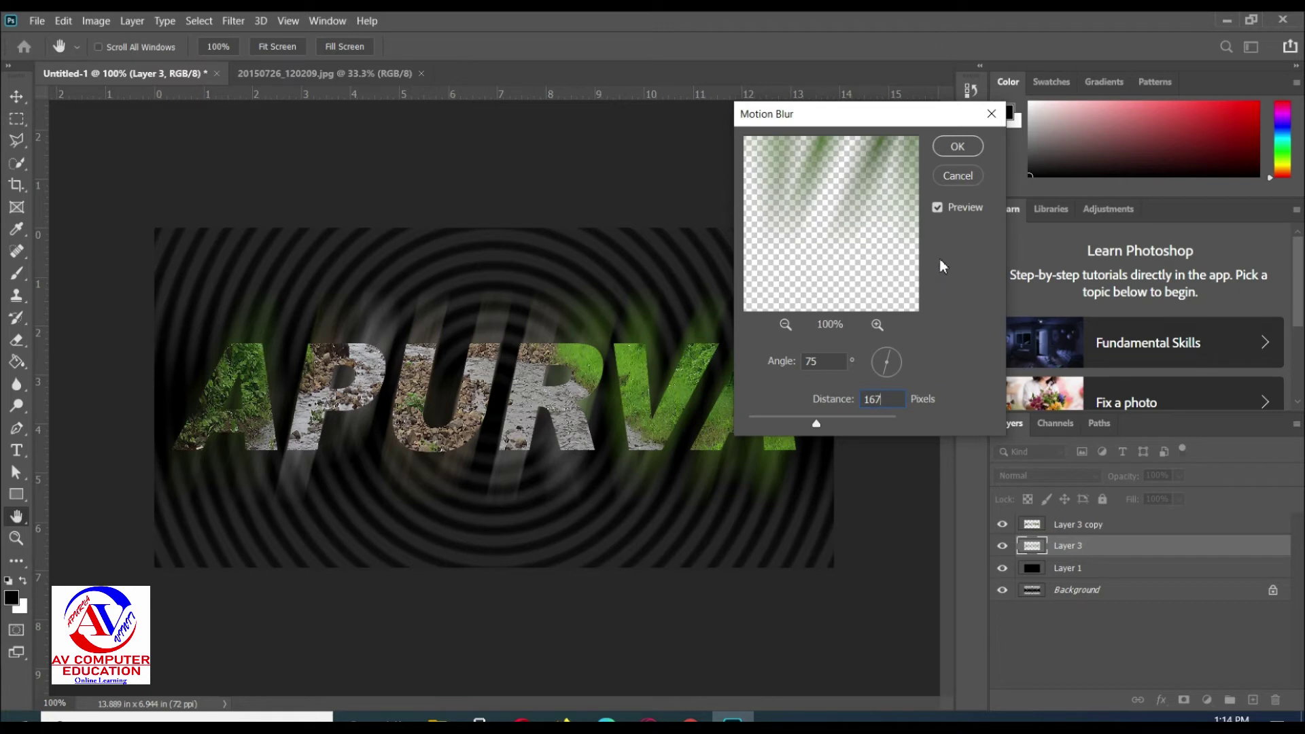
left_click(957, 148)
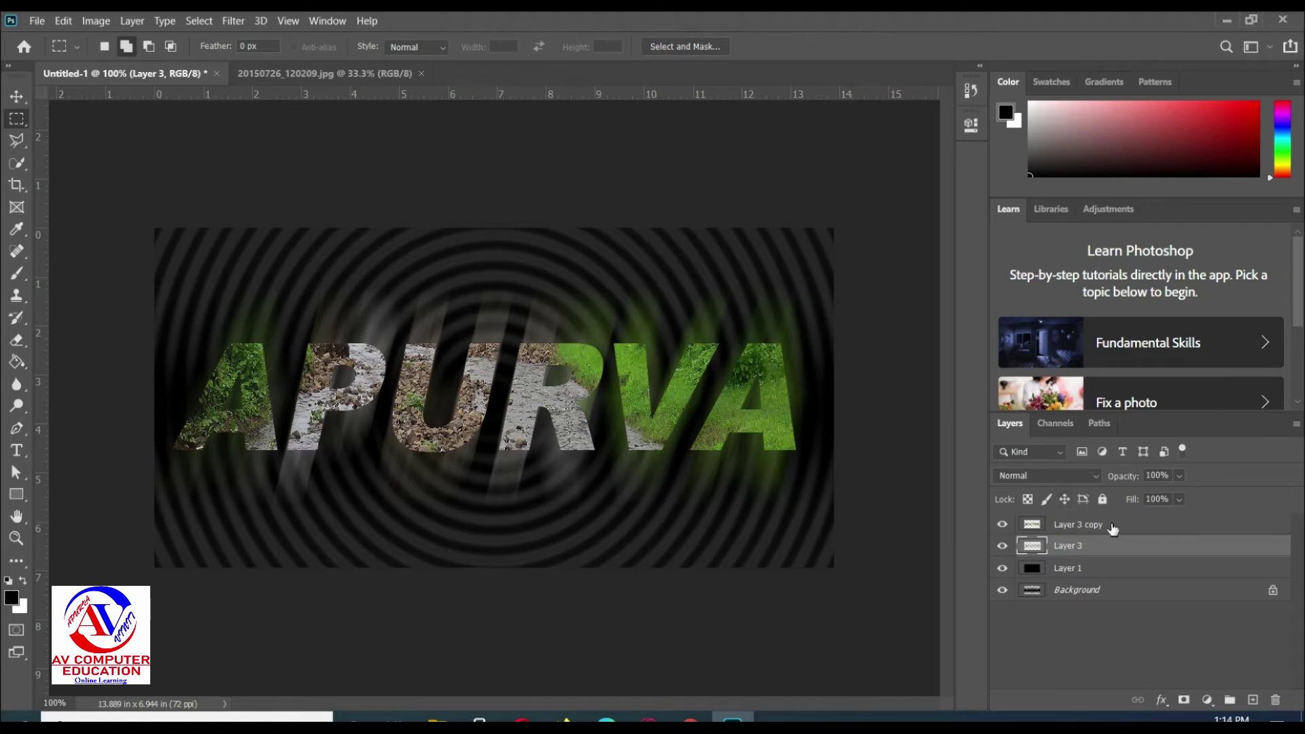
Select Layer 3 copy and add a Drop Shadow through its Blending Options.
left_click(1104, 525)
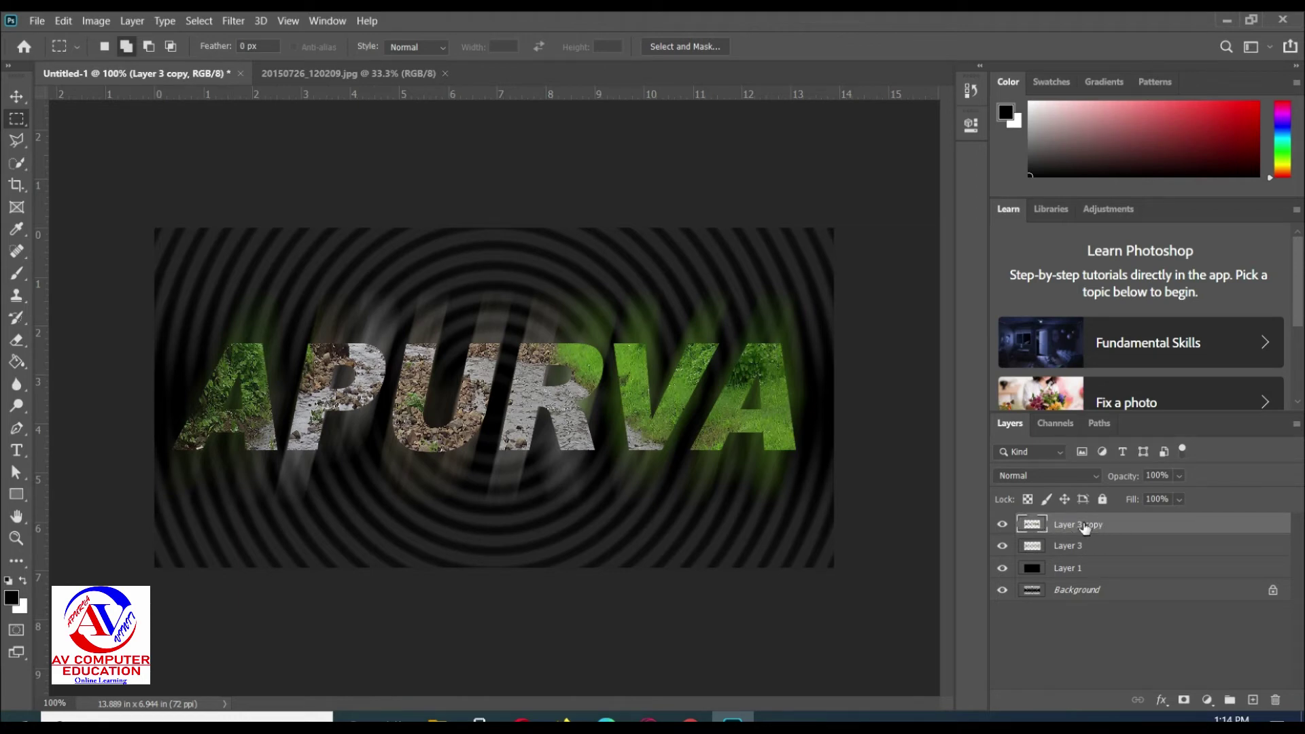
left_click(130, 21)
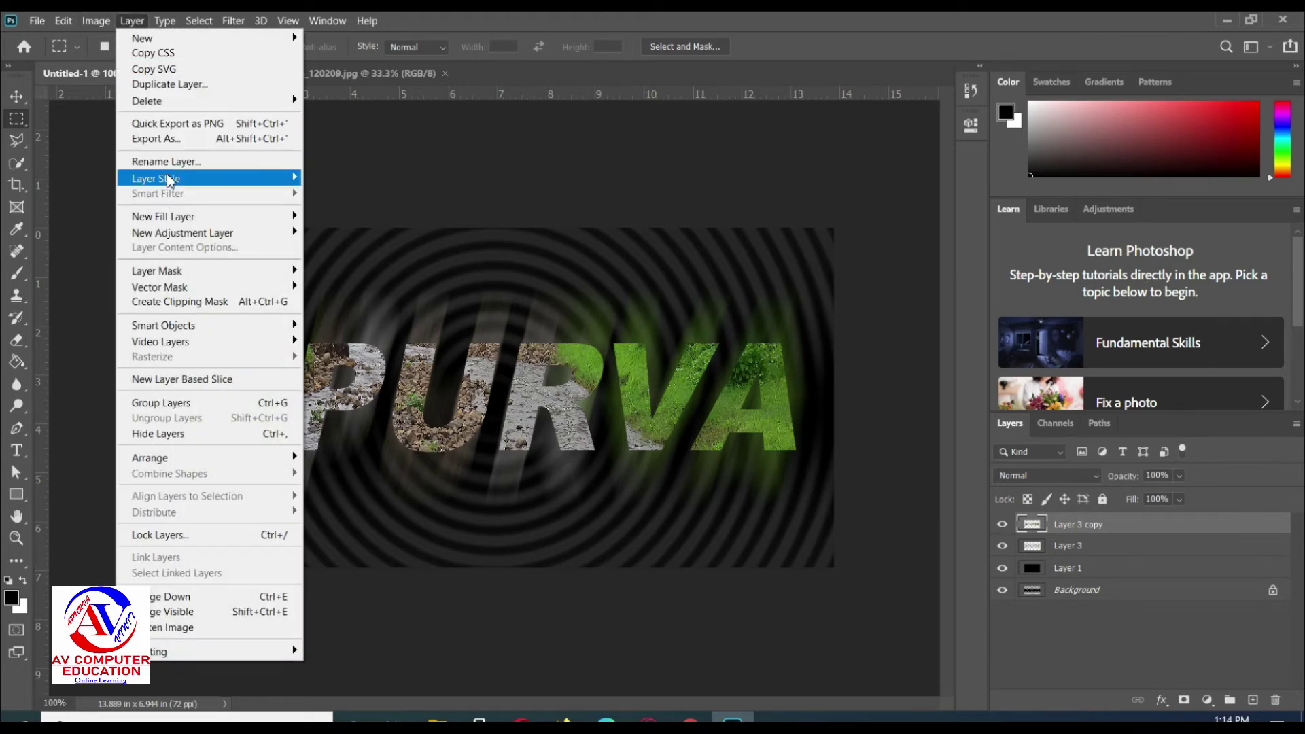
mouse_move(157, 178)
left_click(367, 179)
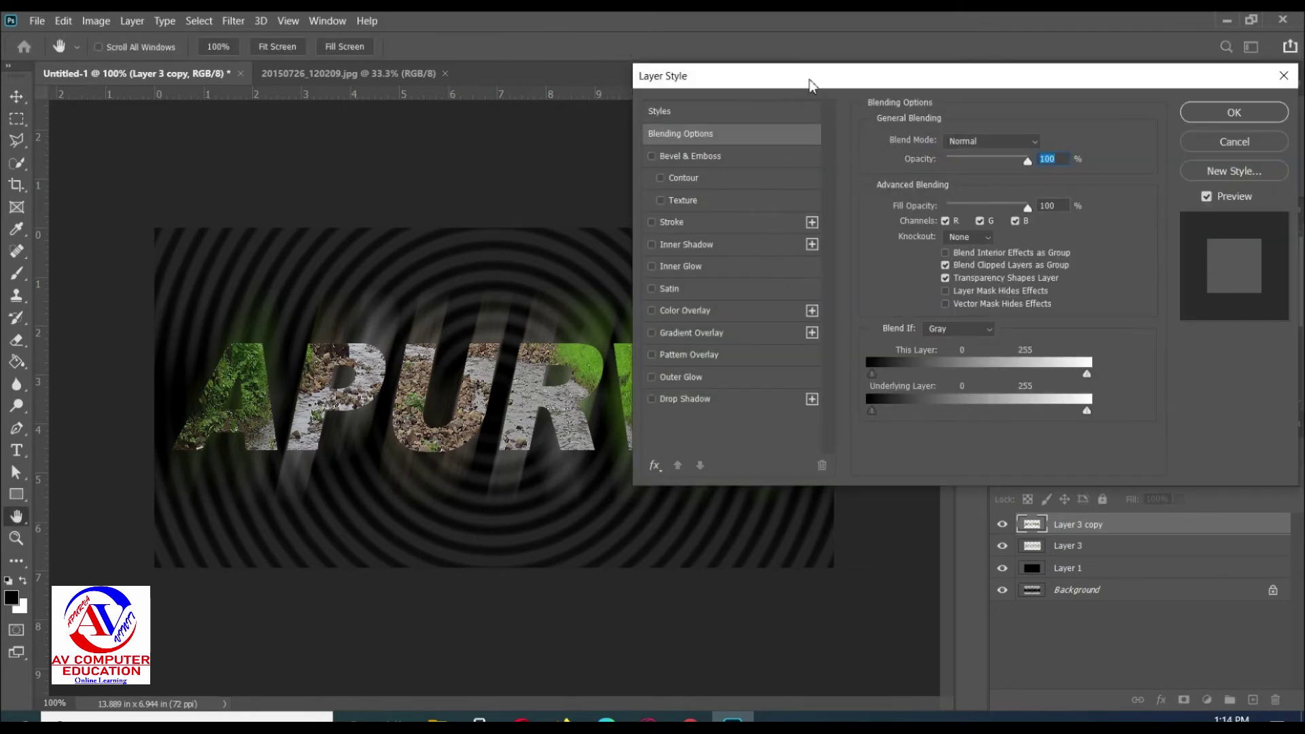
mouse_move(810, 85)
left_mouse_down()
mouse_move(704, 65)
mouse_move(722, 68)
left_mouse_up()
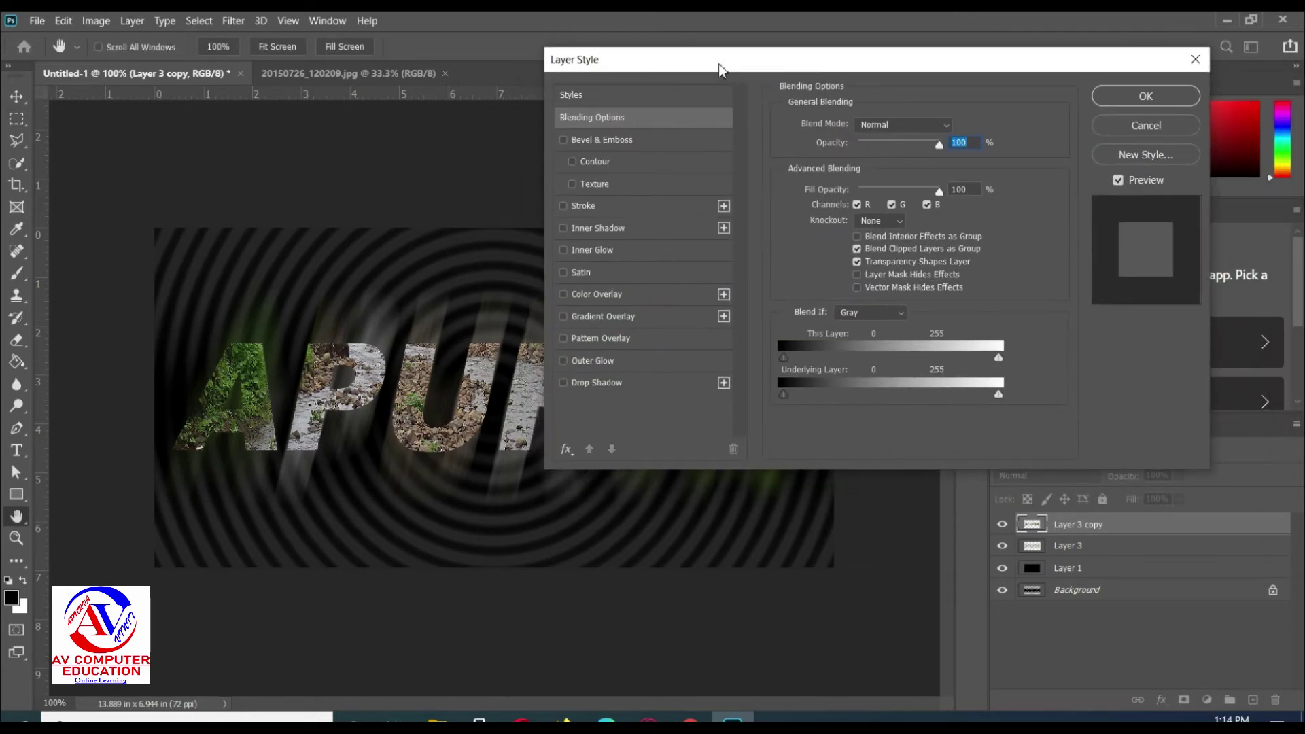
left_click(612, 384)
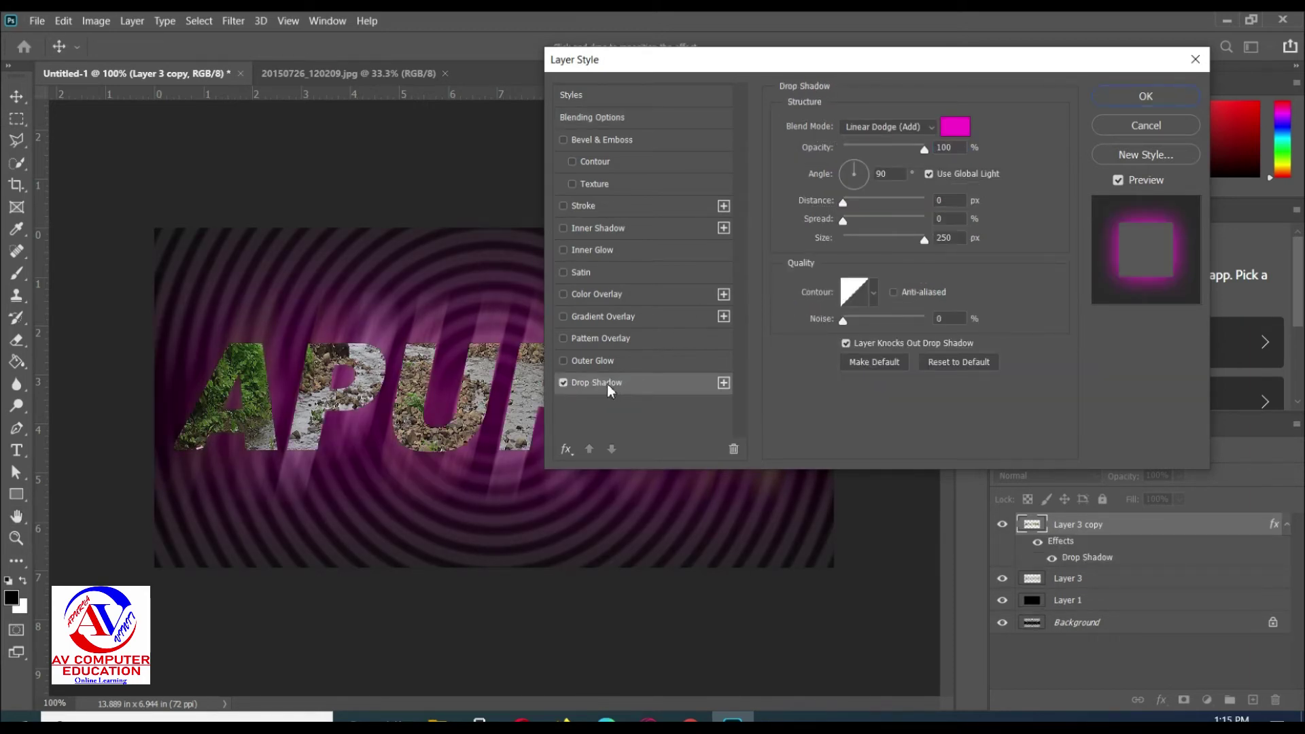
left_click_drag(711, 71, 749, 69)
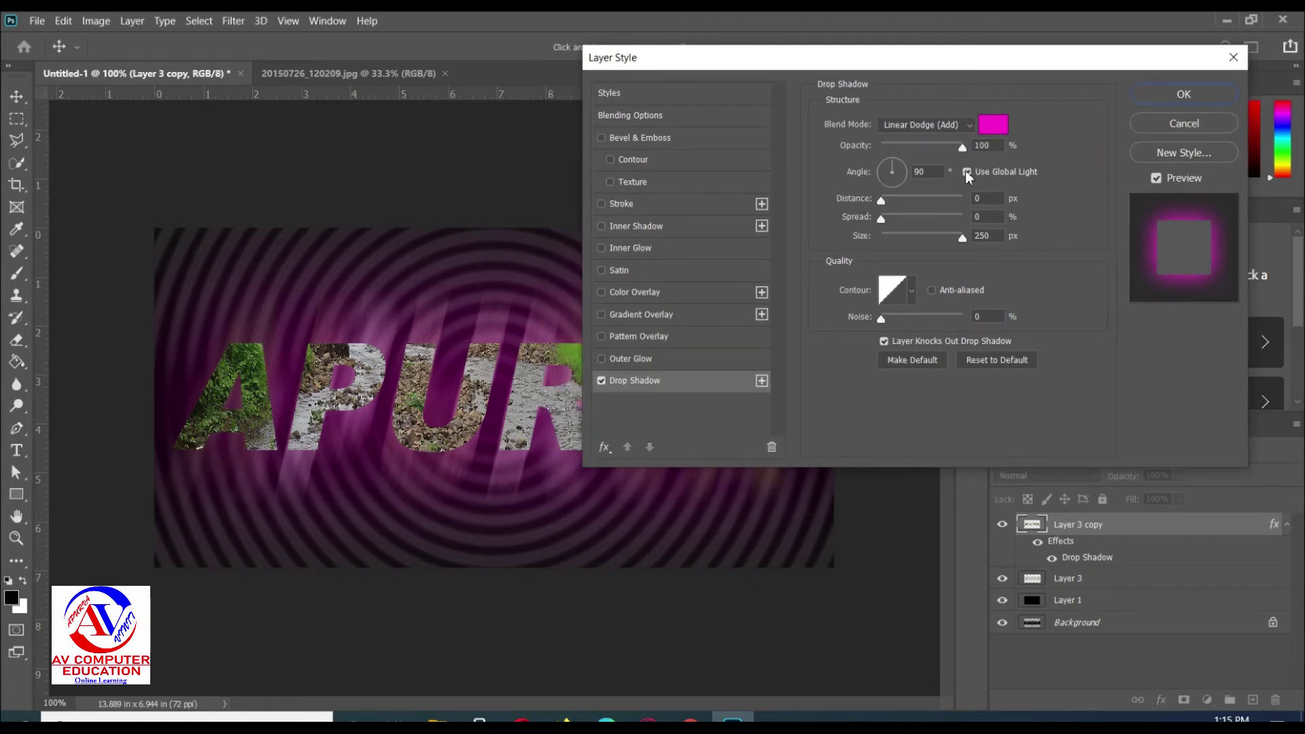
Make the drop shadow black with Multiply blending.
left_click(994, 130)
left_click_drag(727, 278, 671, 320)
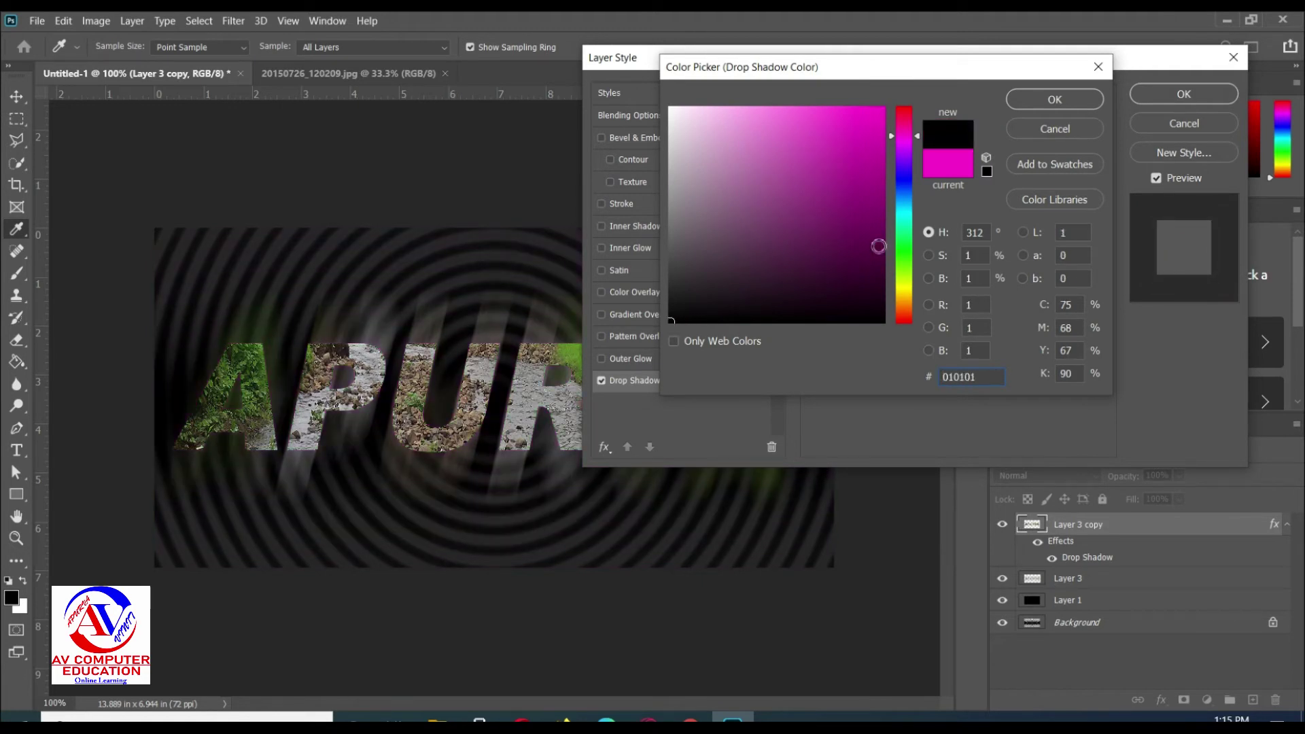
left_click(1055, 100)
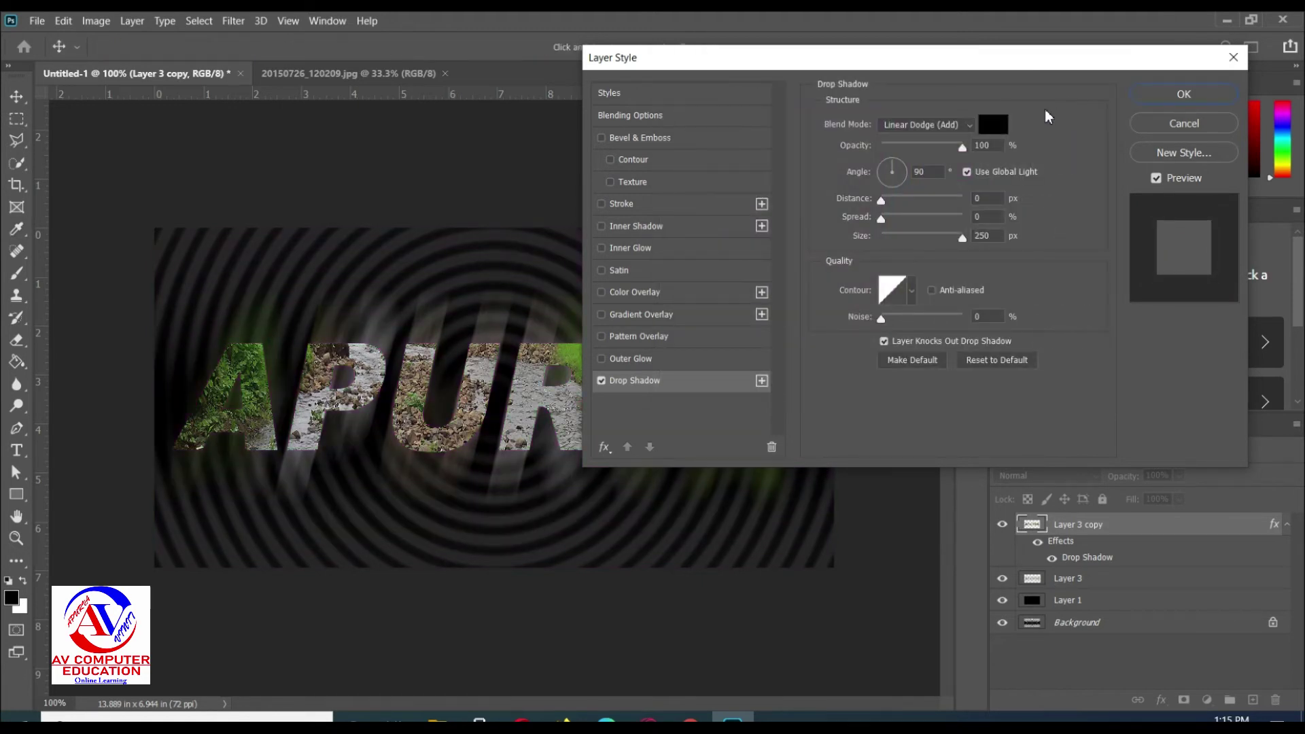
left_click(945, 127)
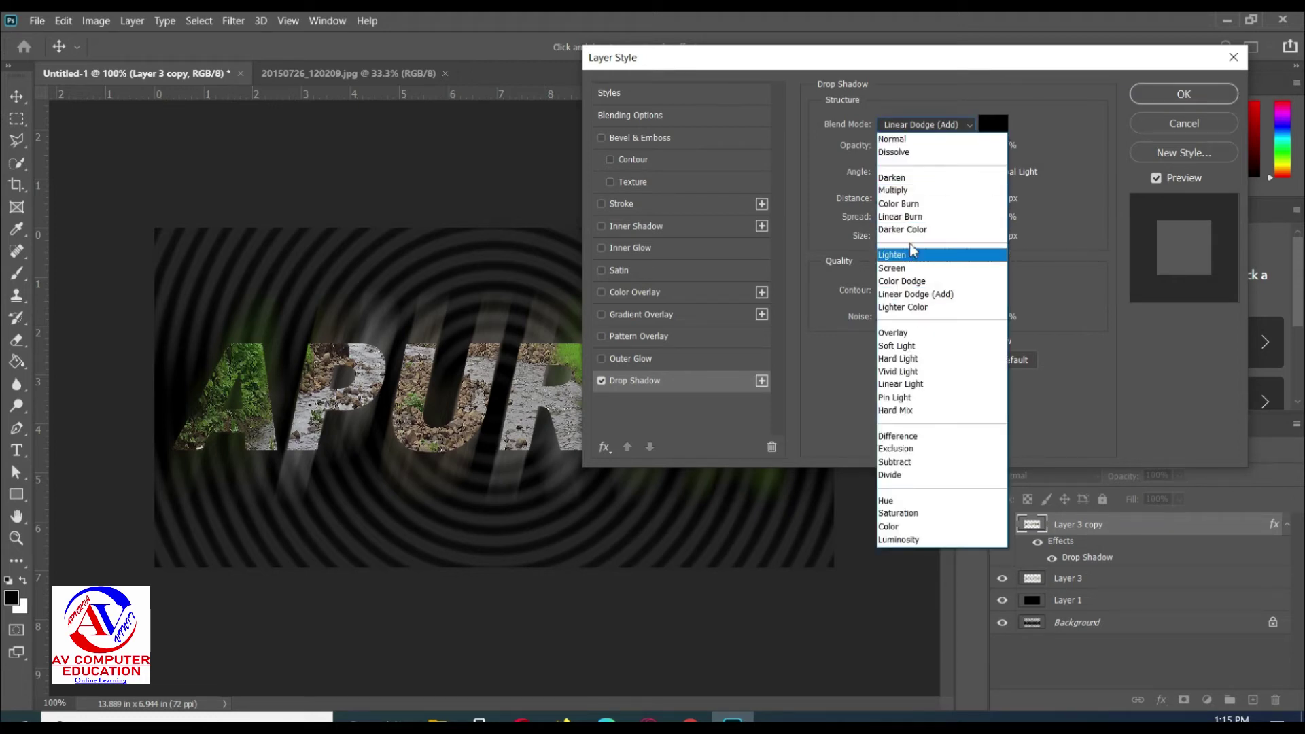
left_click(907, 191)
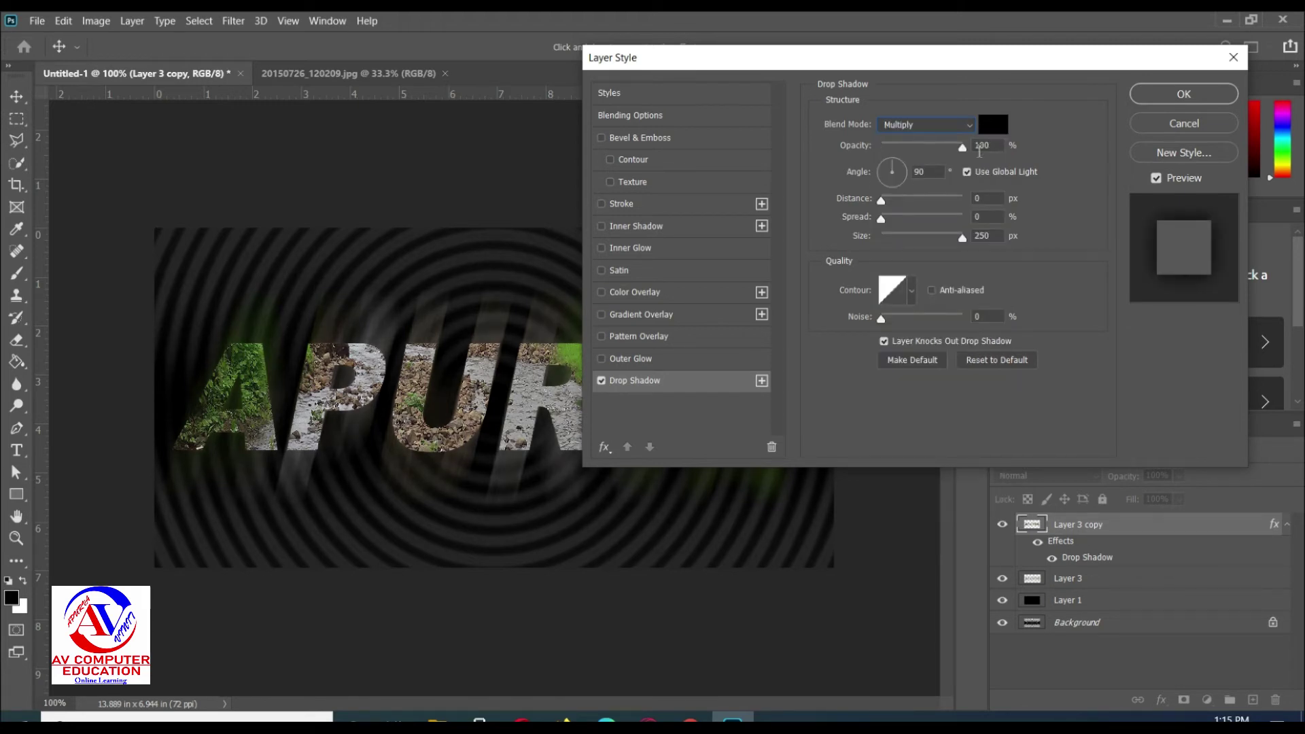
Set the drop shadow to 15% opacity, 78° angle, 8 px distance and size 3.
left_click_drag(992, 146, 956, 154)
type("15")
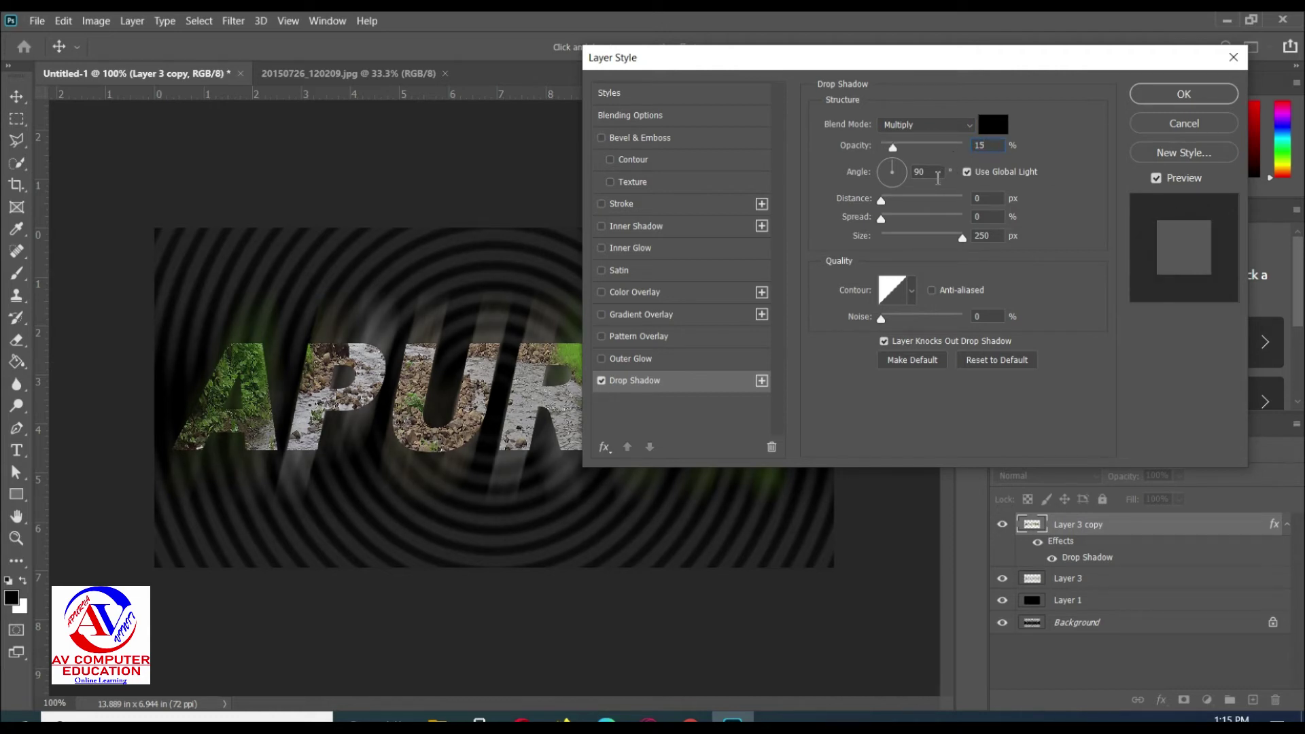
left_click_drag(937, 174, 910, 172)
type("78")
double_click(985, 198)
type("8")
double_click(997, 238)
type("3")
left_click(619, 231)
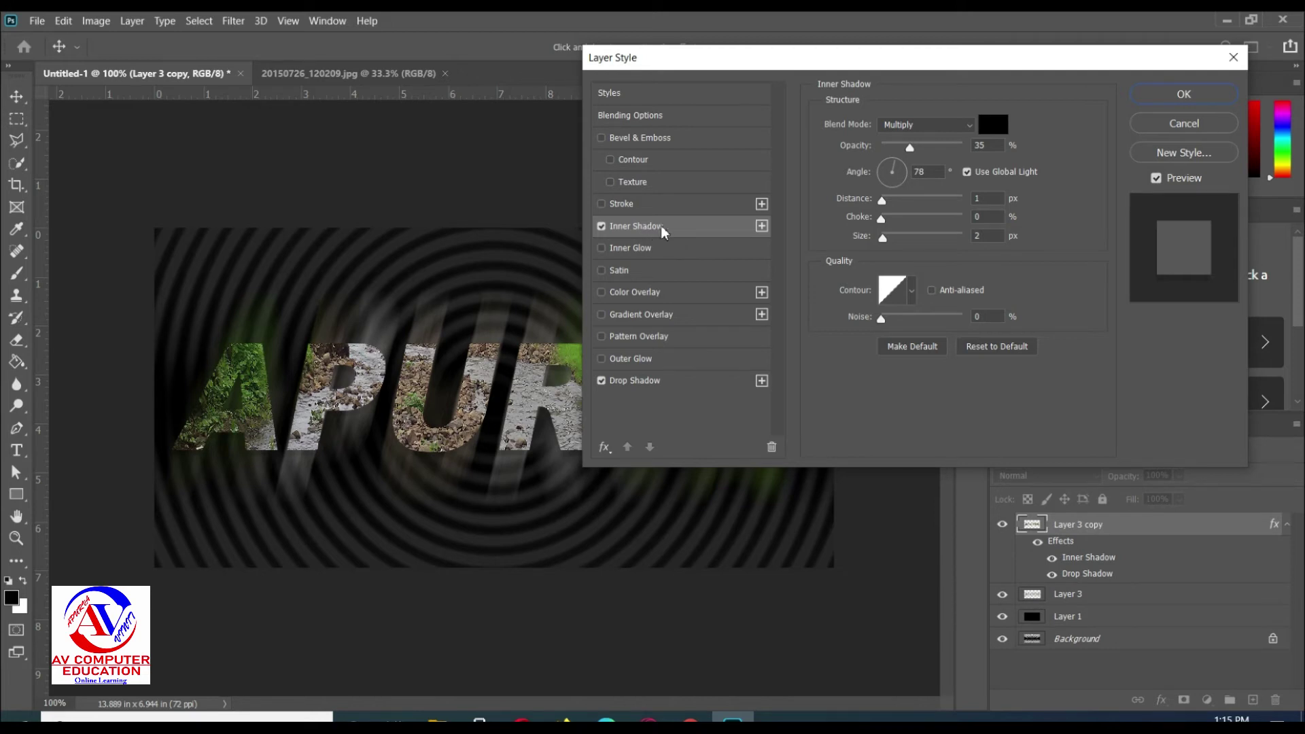
Give the inner shadow 100% opacity, 3 px distance, 8 px size and its own 90° angle.
left_click_drag(910, 146, 962, 147)
left_click(992, 145)
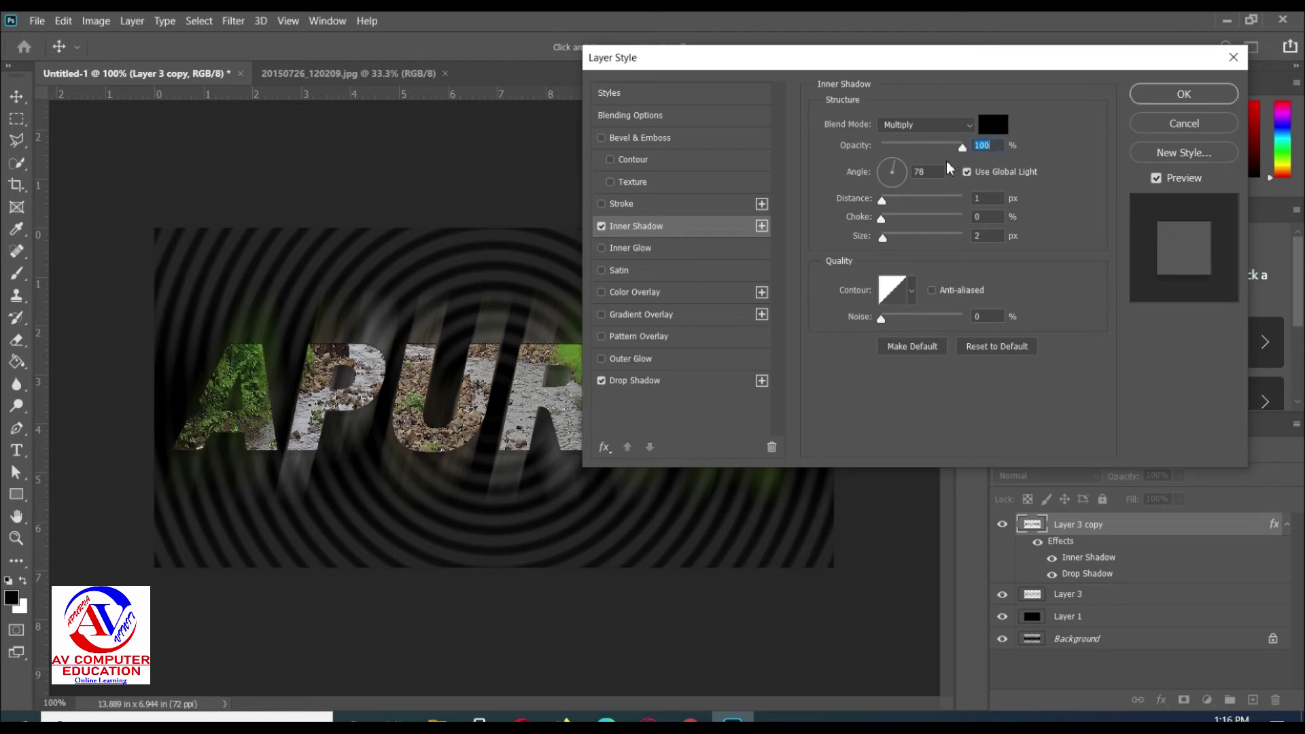
left_click(934, 172)
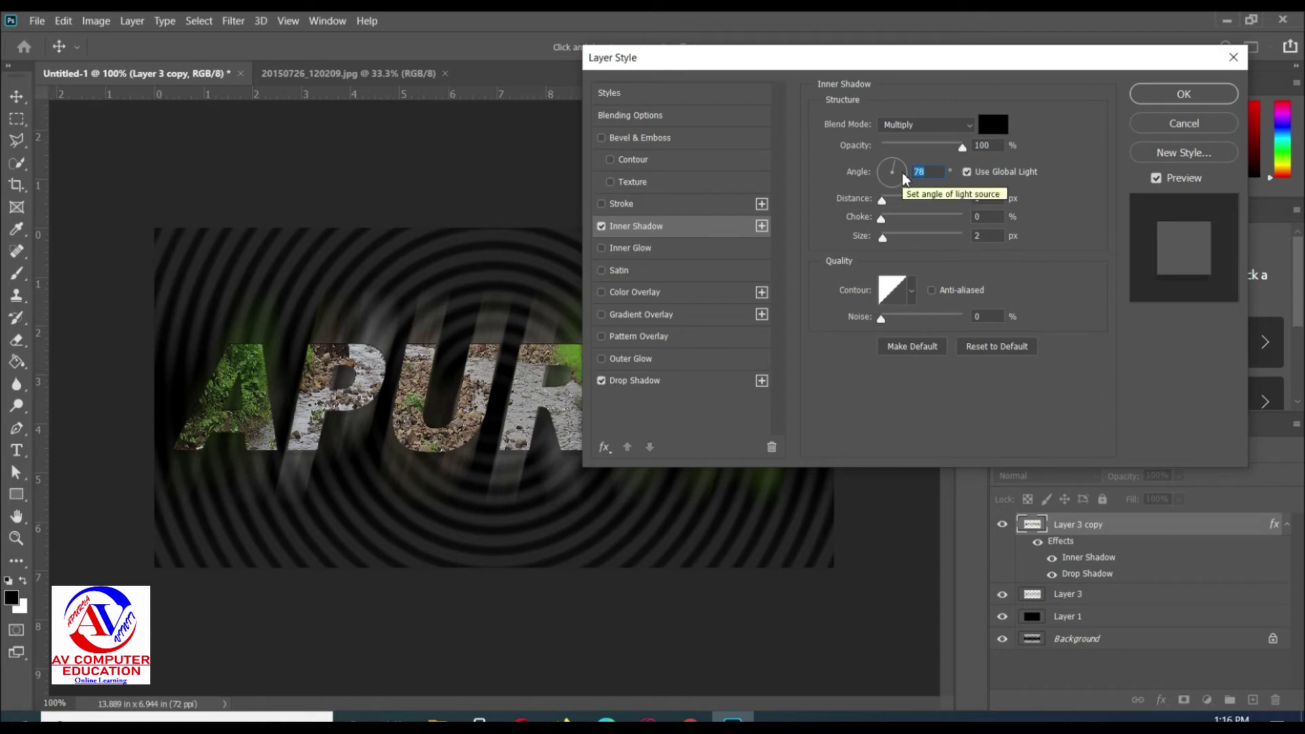
key("BackSpace")
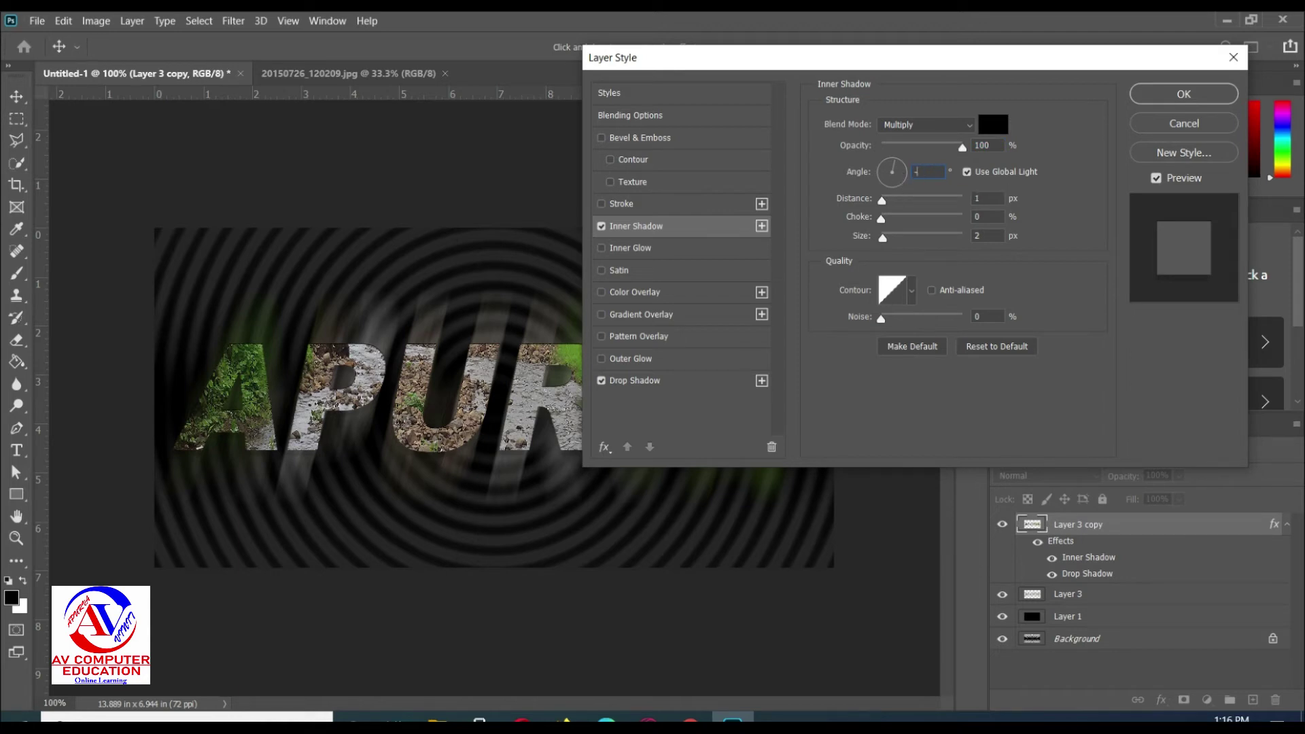
type("66")
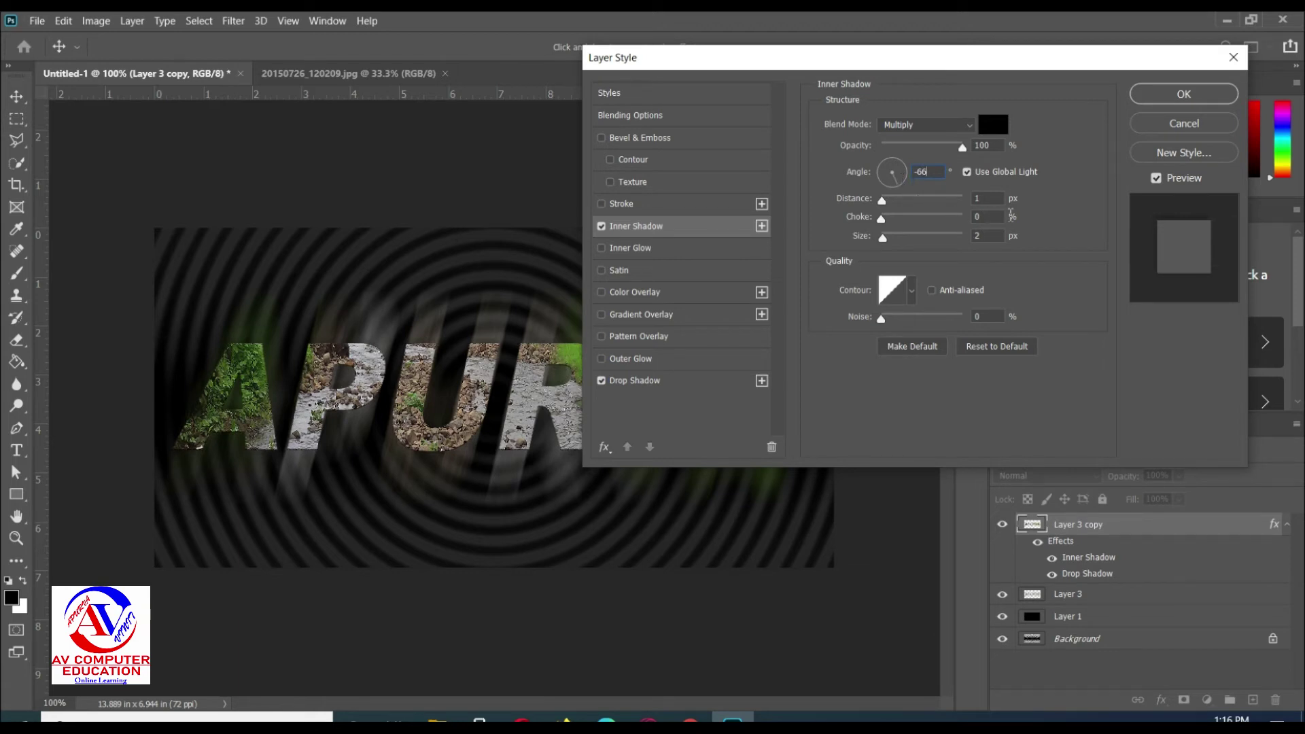
double_click(998, 208)
type("3")
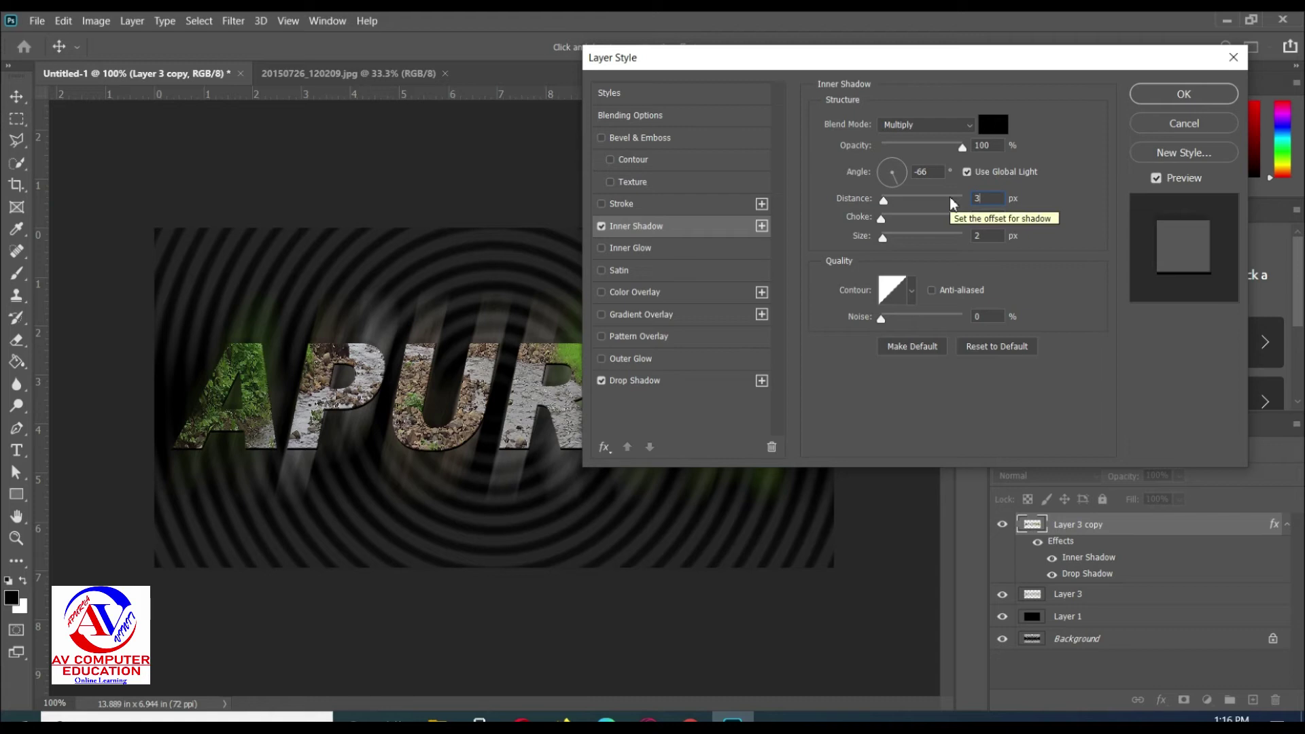
double_click(1002, 235)
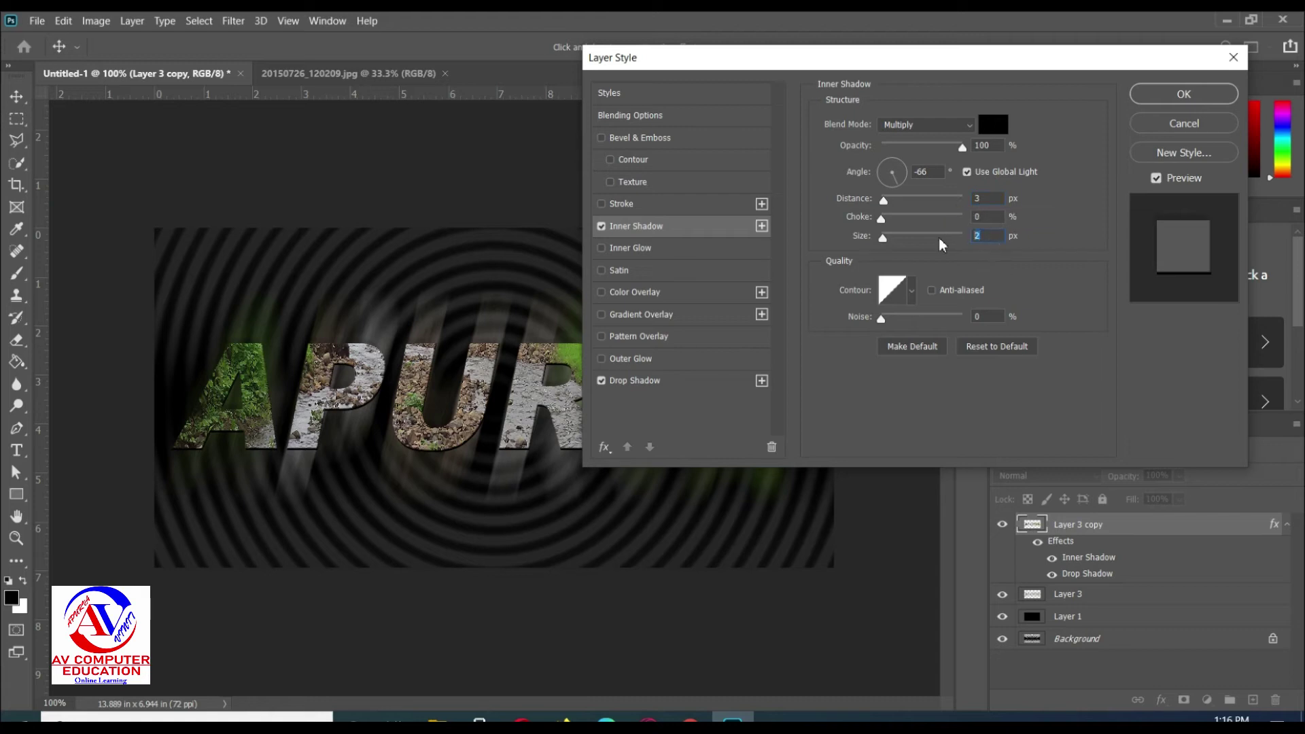
type("8")
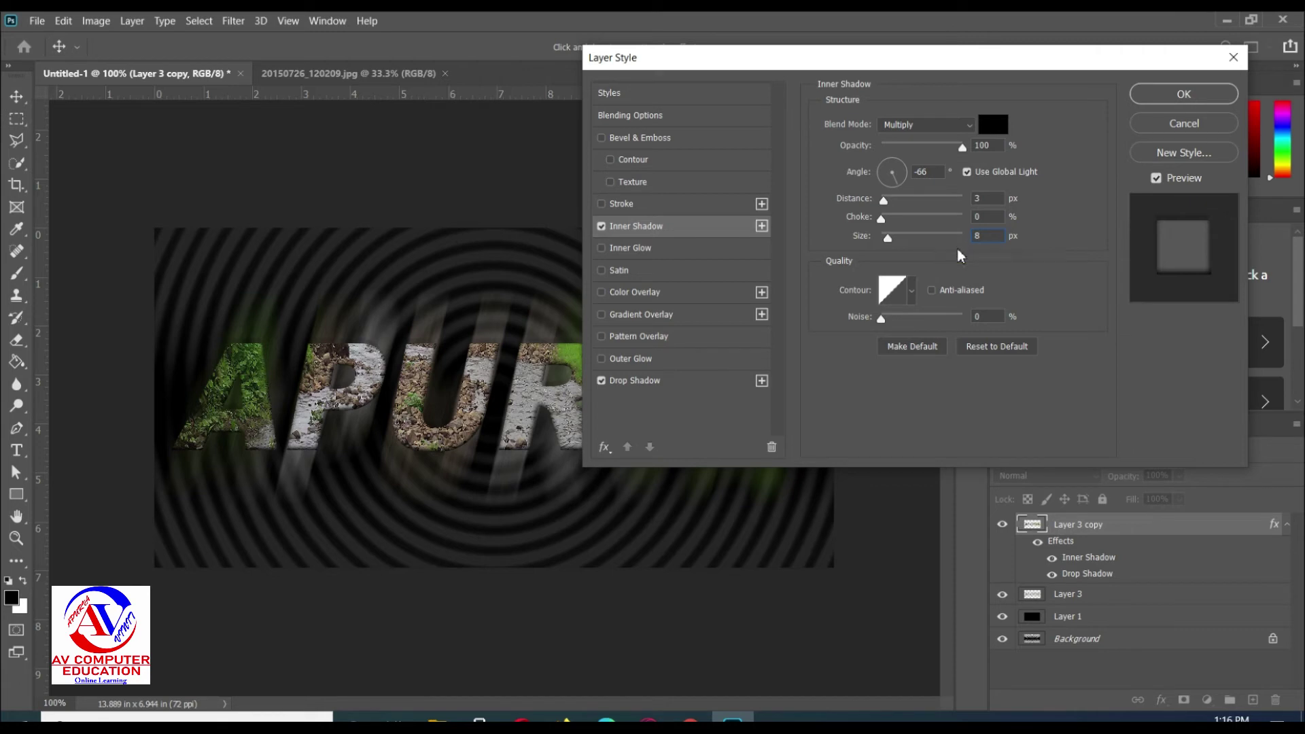
left_click(967, 171)
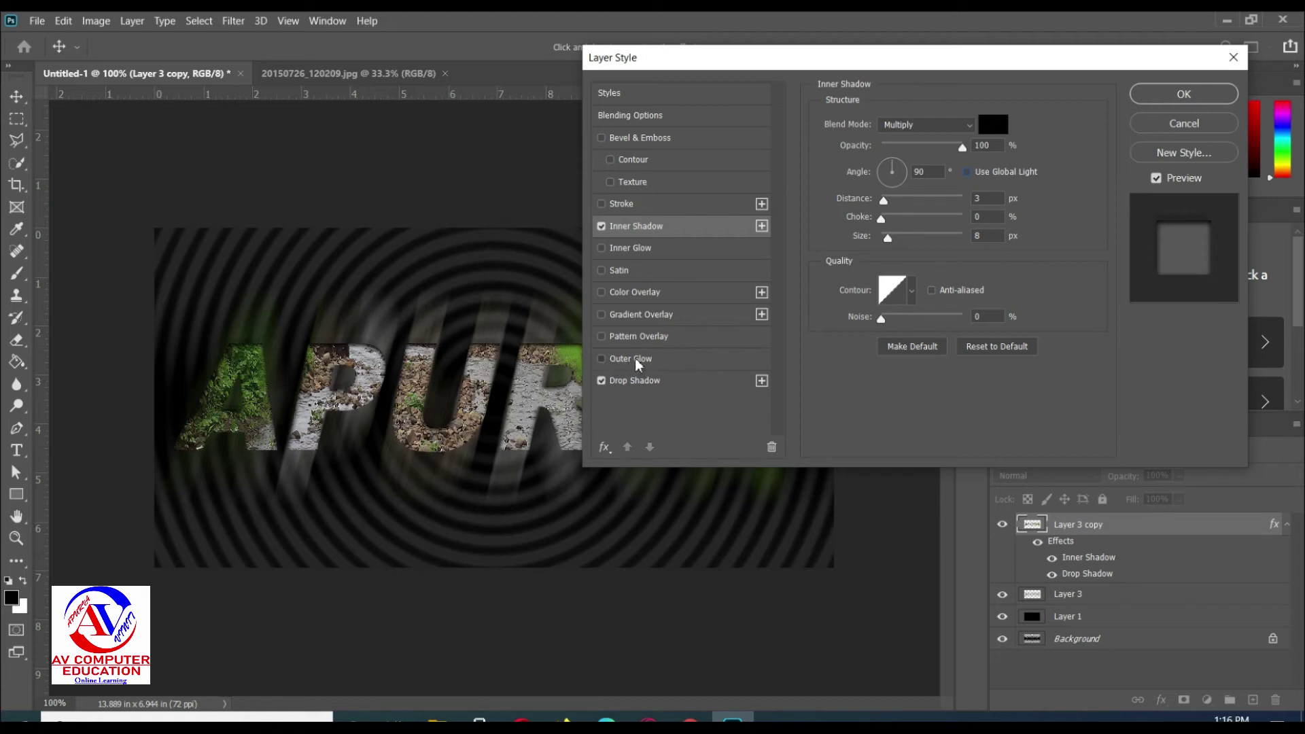
Add an Outer Glow using Multiply blending and pure black colour.
left_click(636, 360)
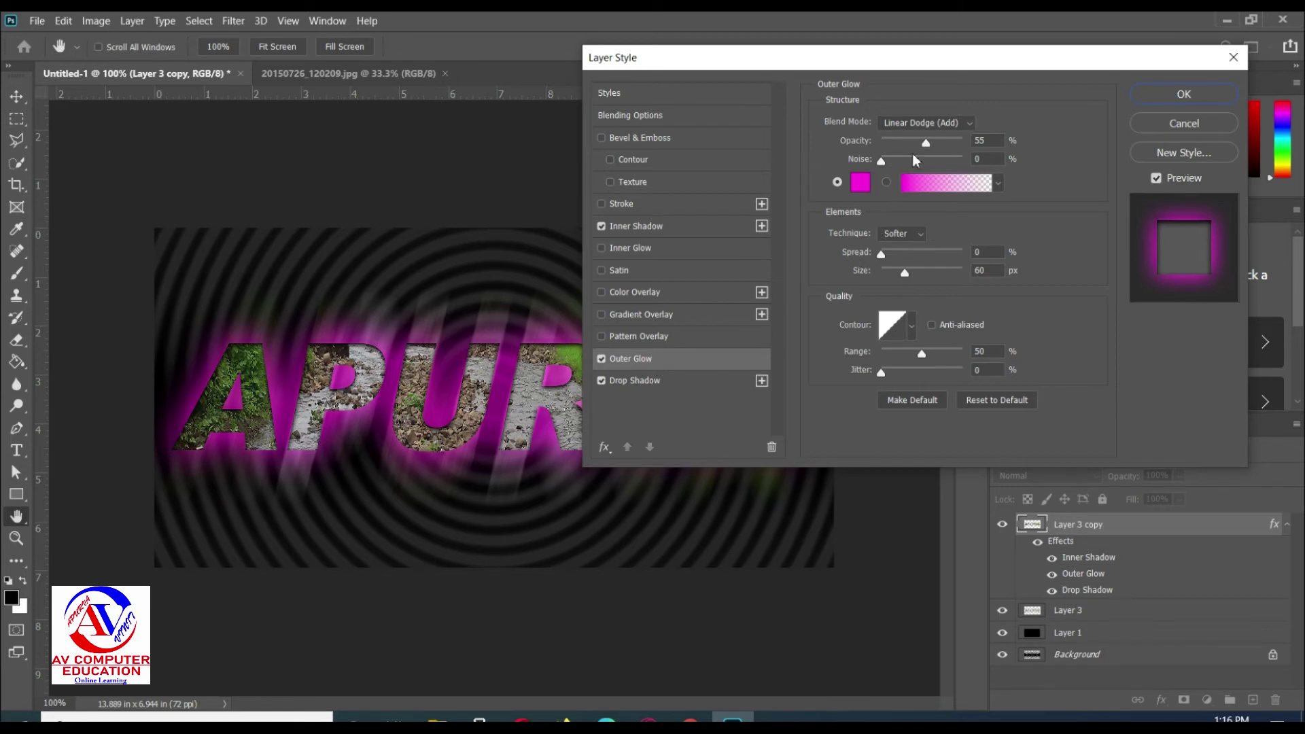
left_click(915, 126)
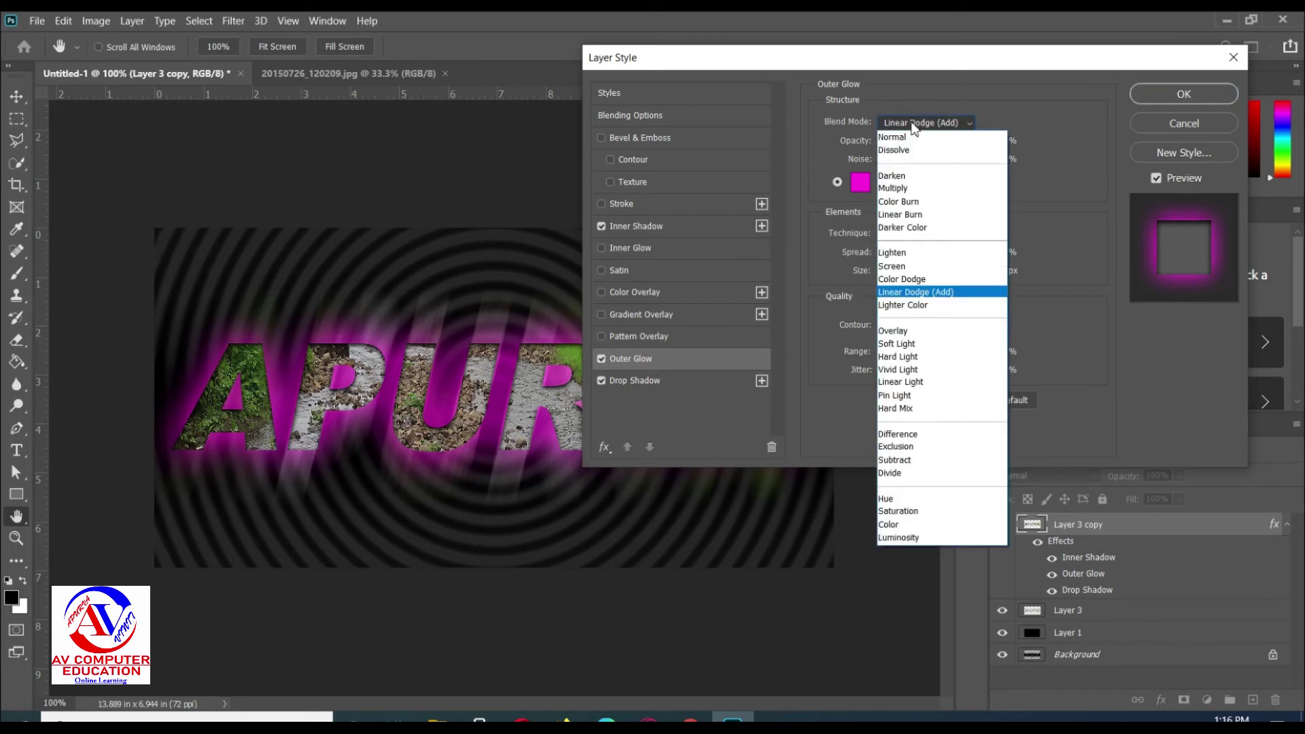
left_click(910, 188)
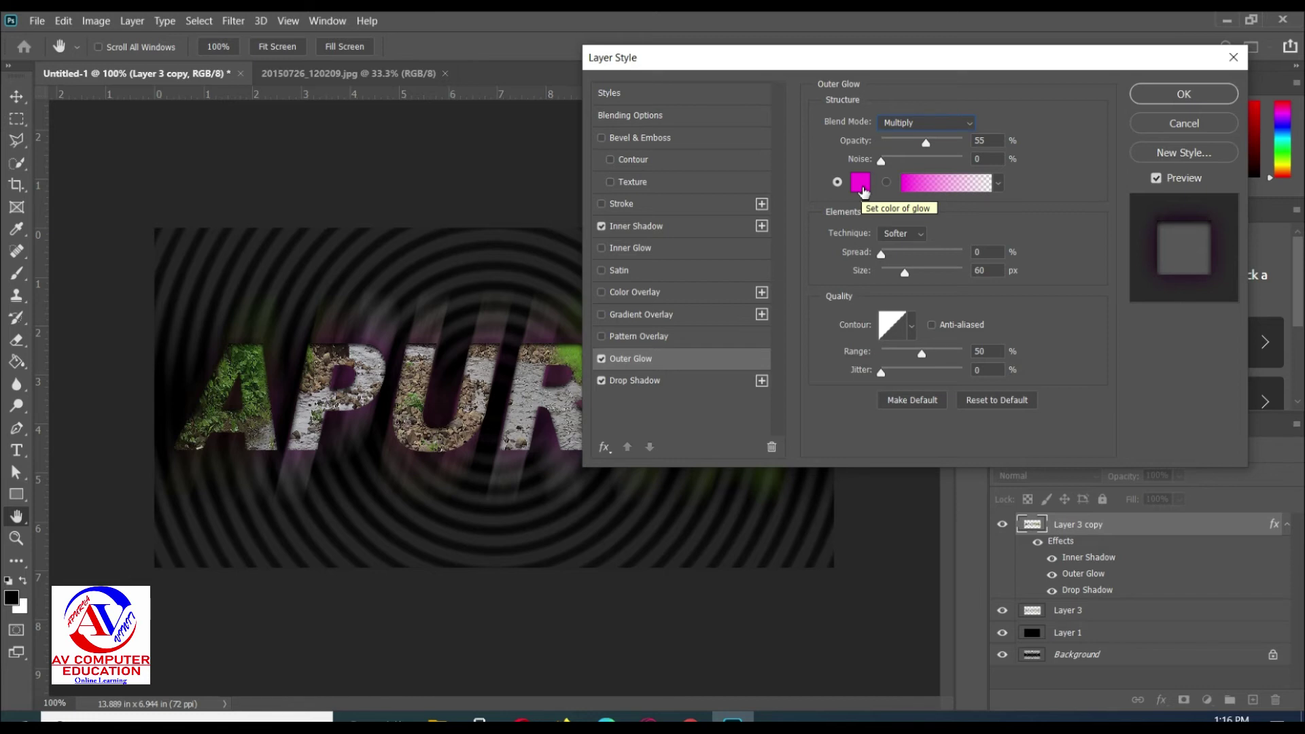
left_click(862, 186)
left_click(679, 320)
left_click_drag(679, 320, 665, 330)
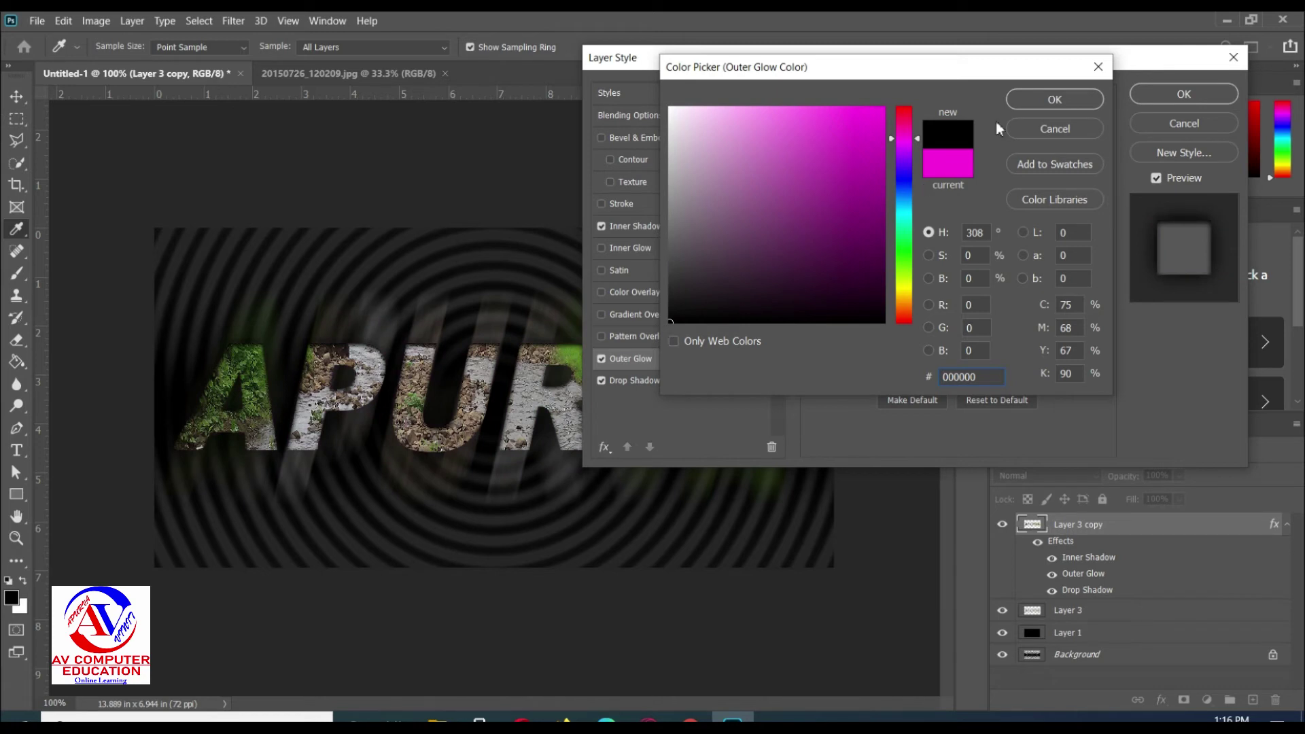
left_click(1036, 102)
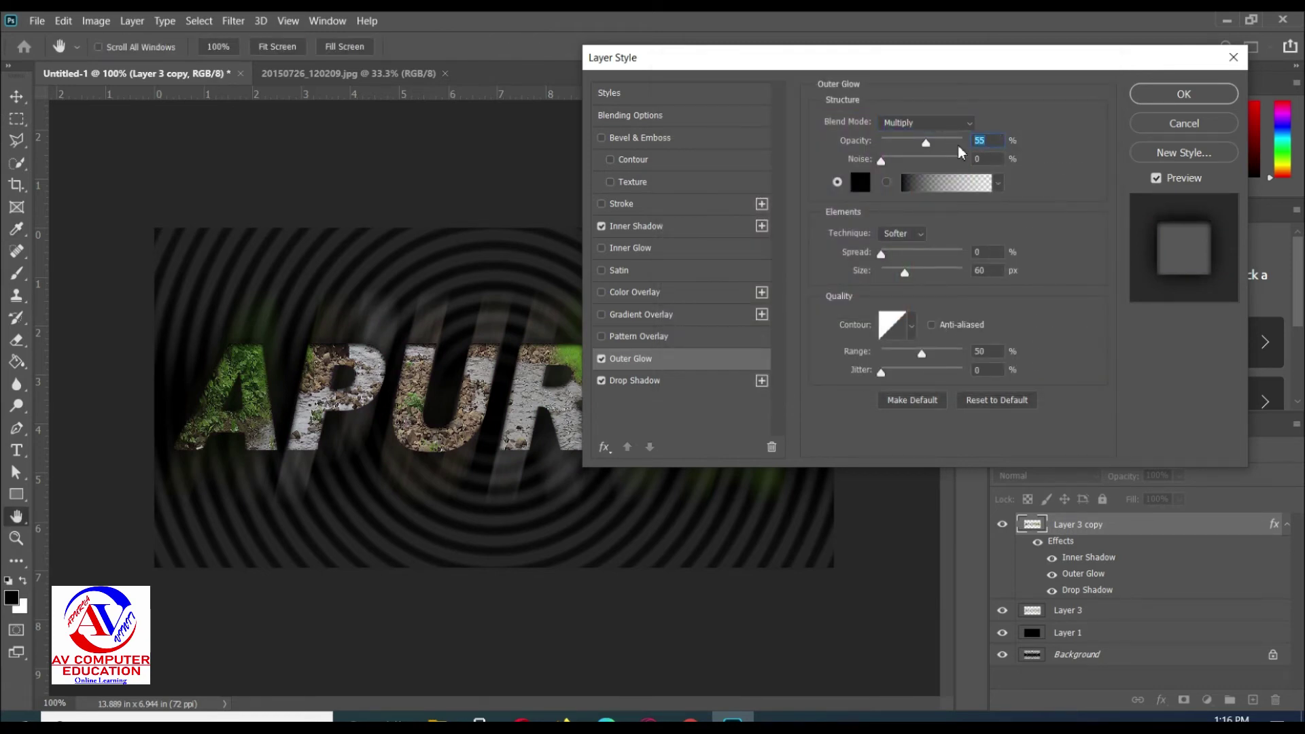
Set the outer glow to 75% opacity and 17 px size.
type("75")
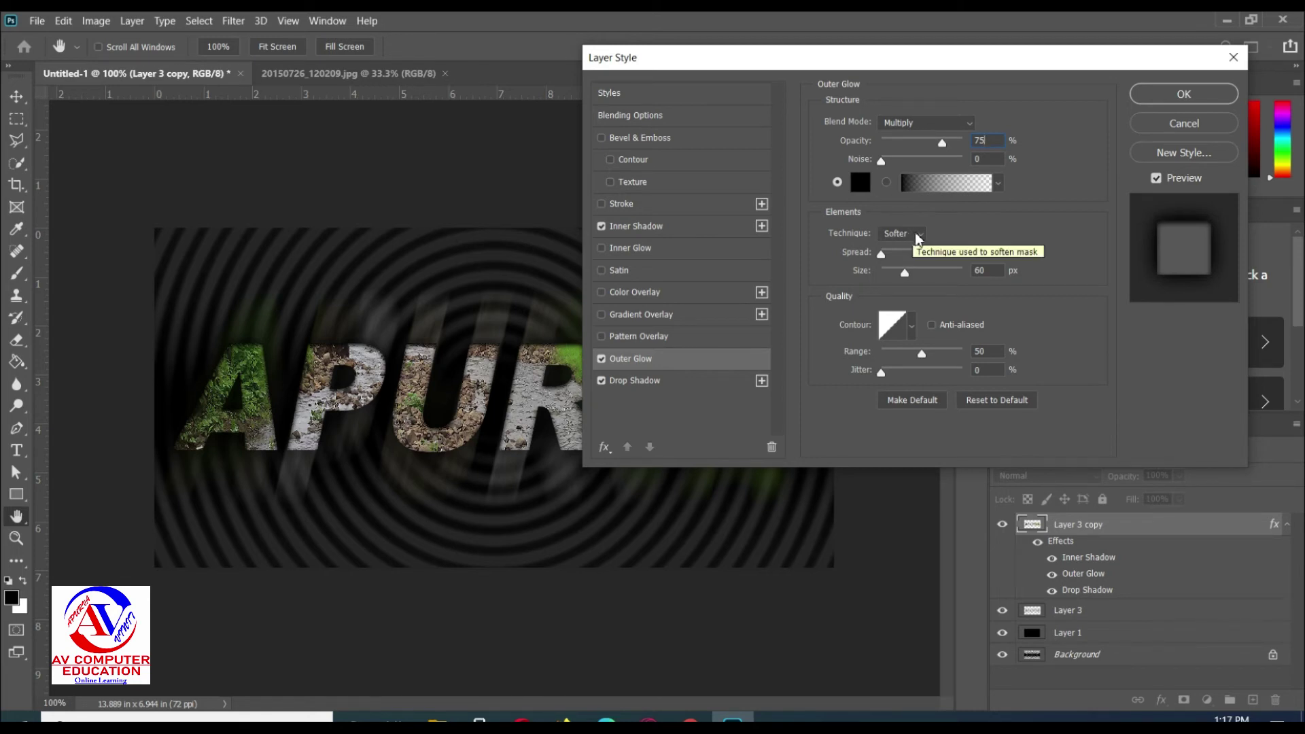
double_click(977, 271)
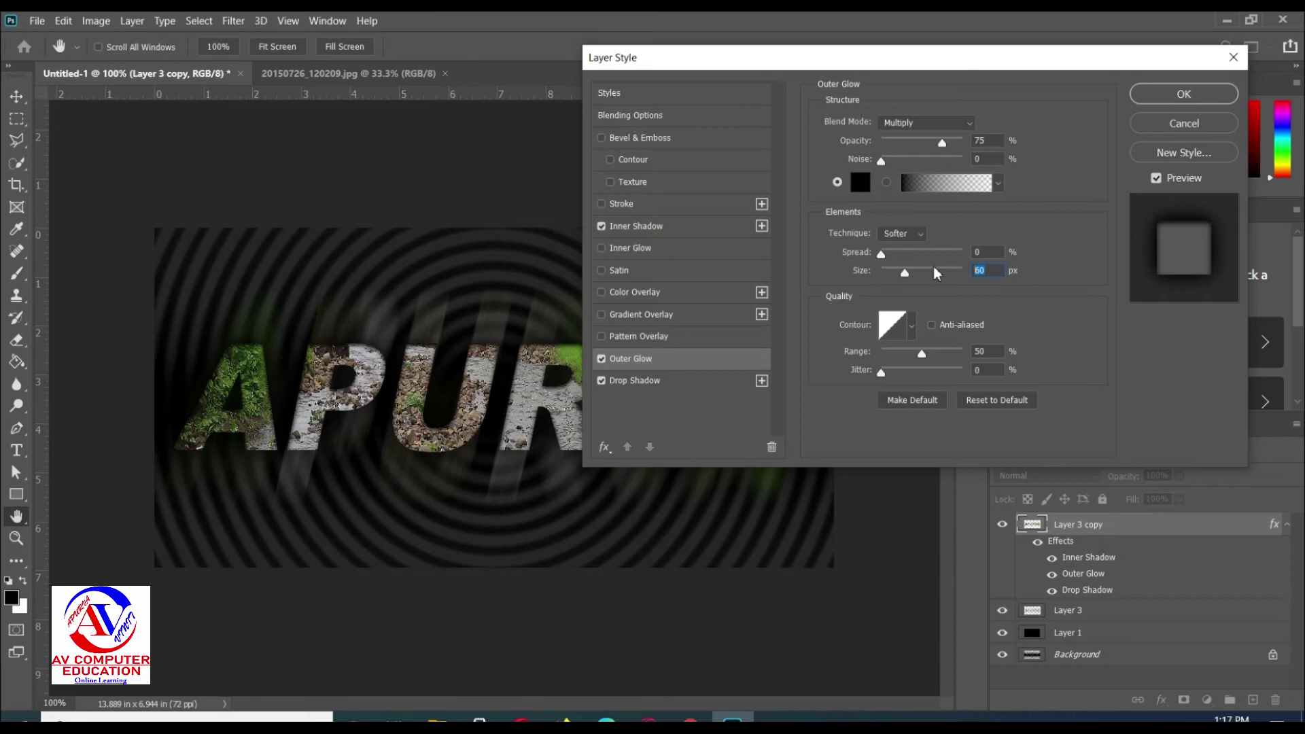
type("17")
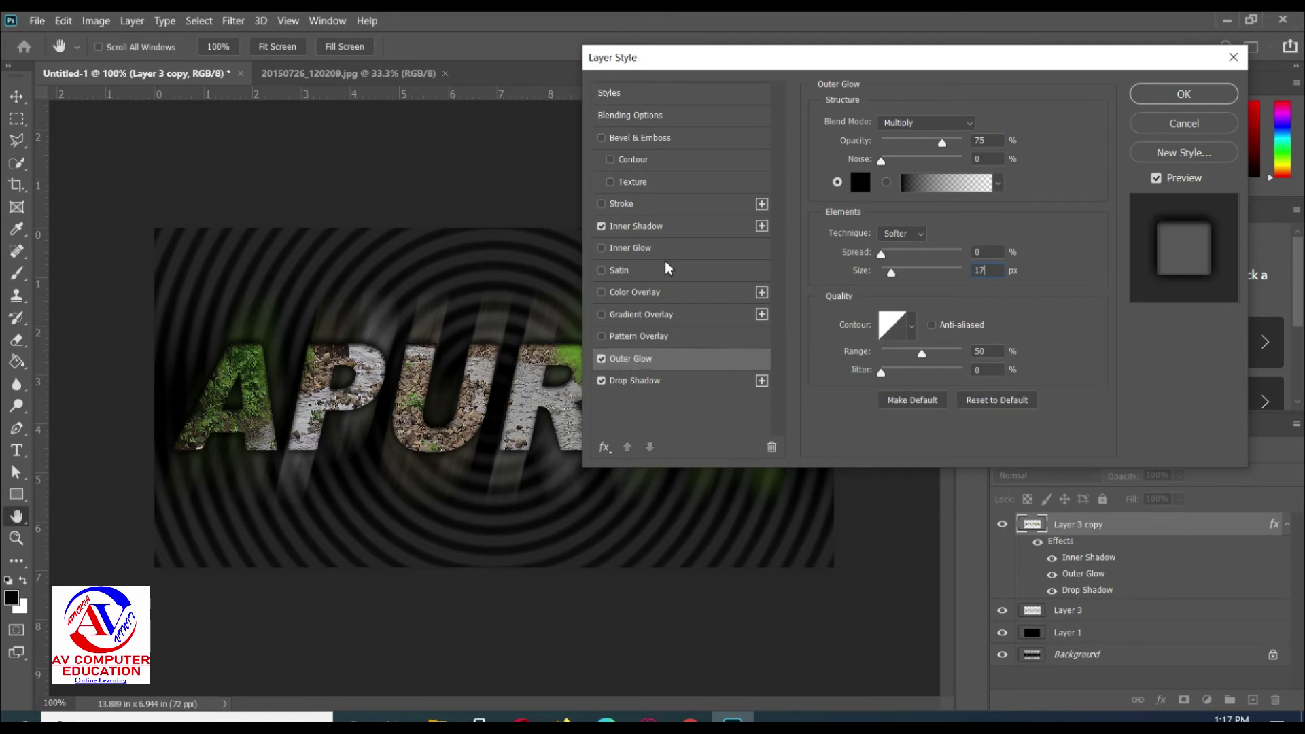
left_click(649, 251)
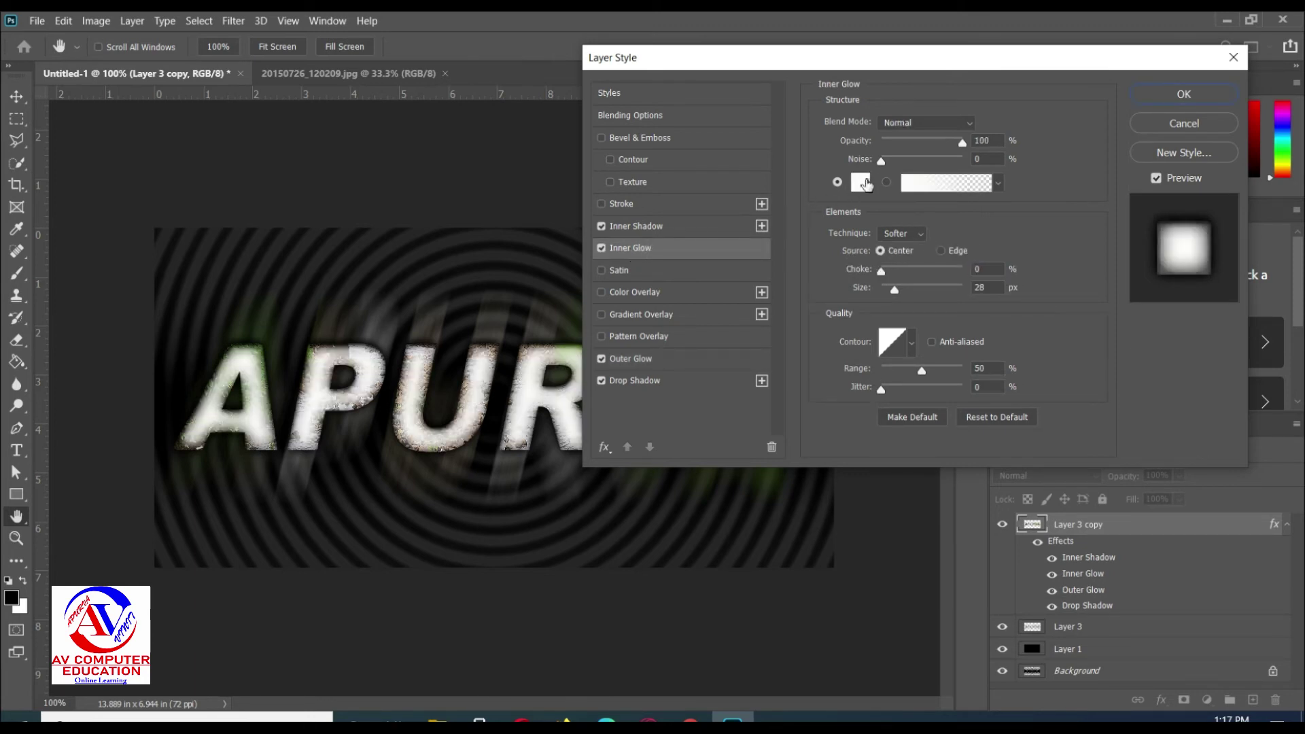
Give the inner glow a bright lime-green colour at 18% opacity.
left_click(864, 182)
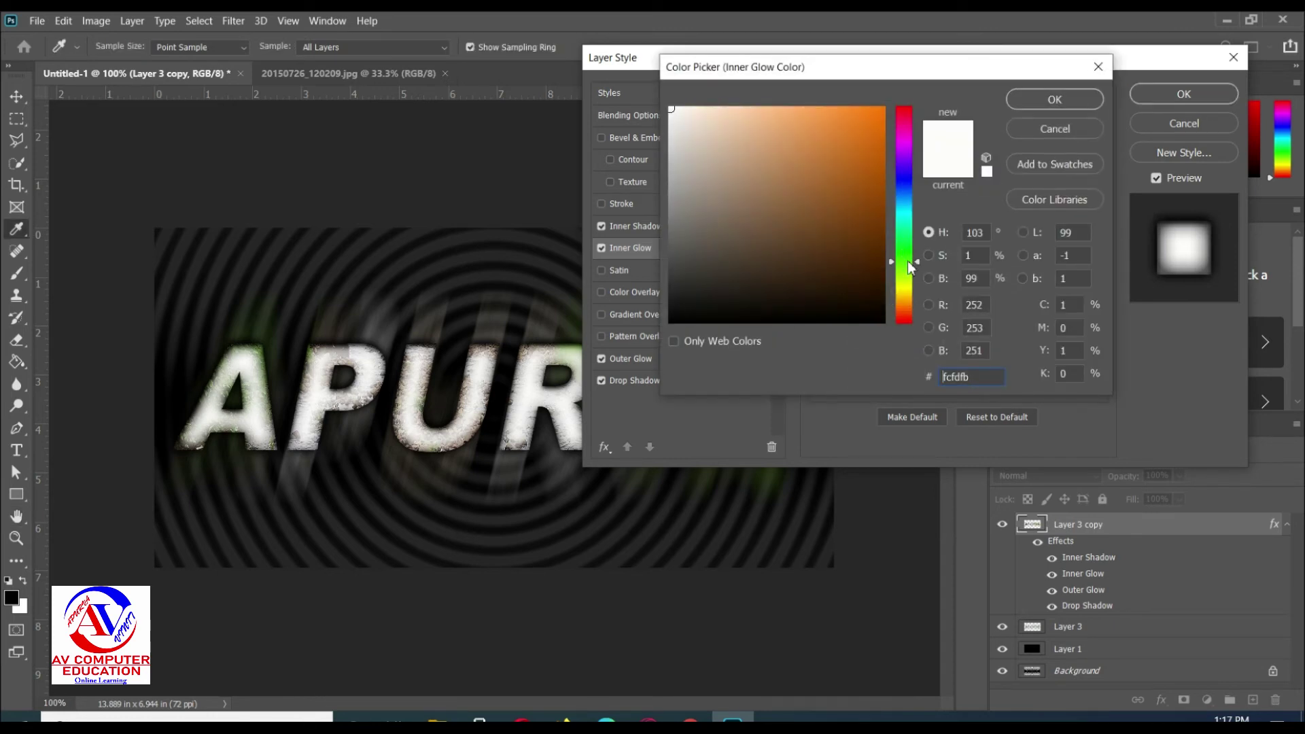
left_click_drag(910, 268, 910, 281)
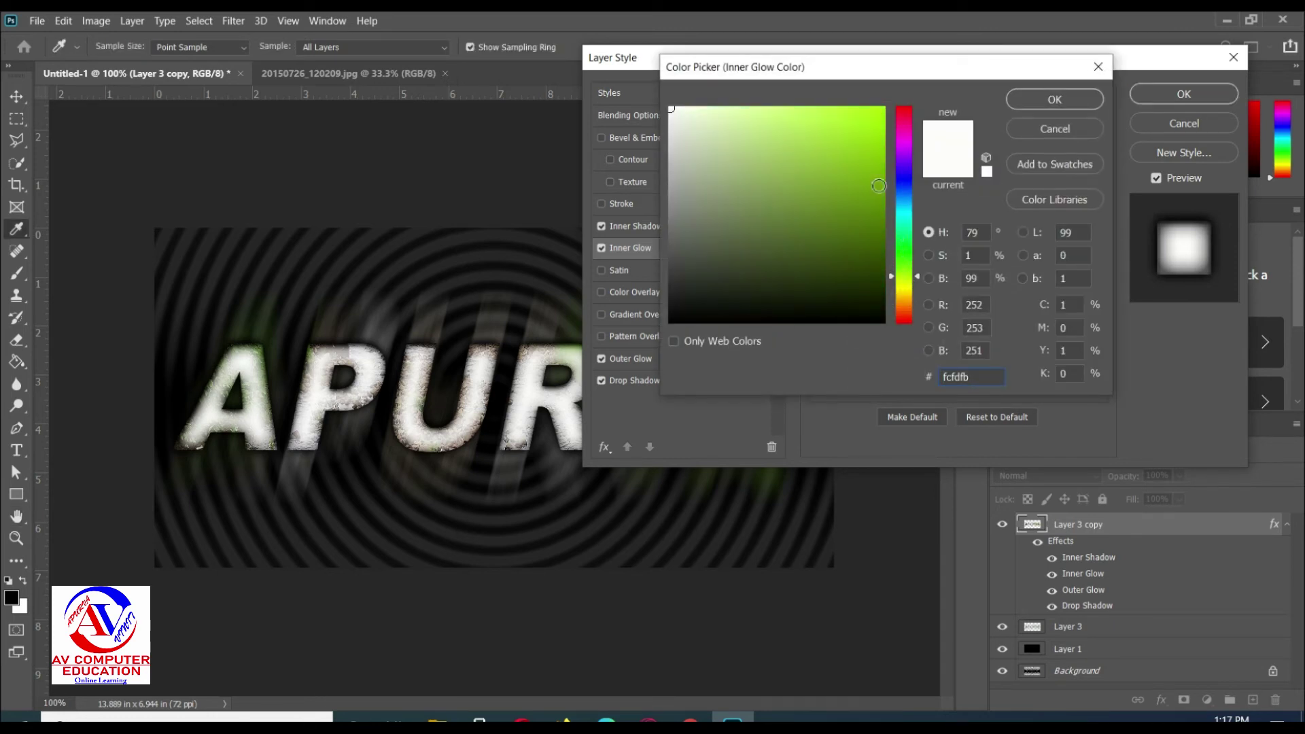
left_click(877, 123)
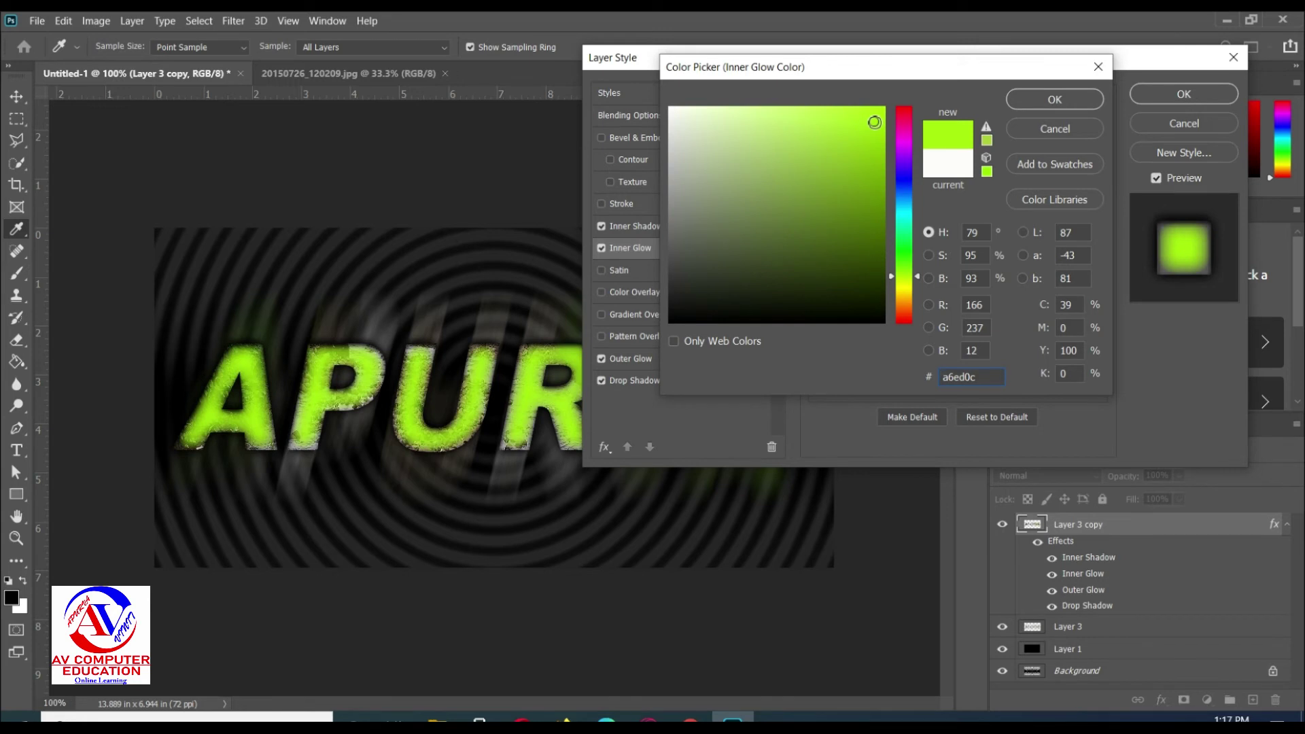
left_click(1025, 100)
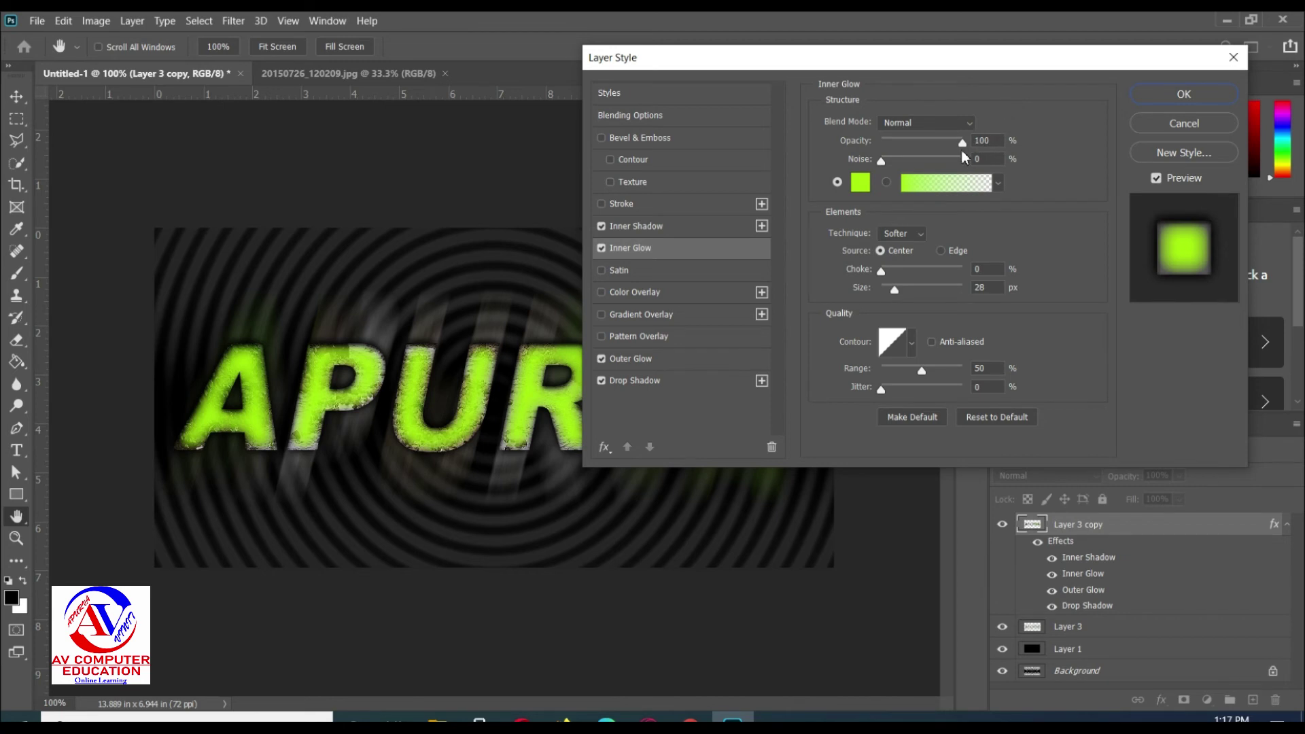
left_click(996, 140)
type("18")
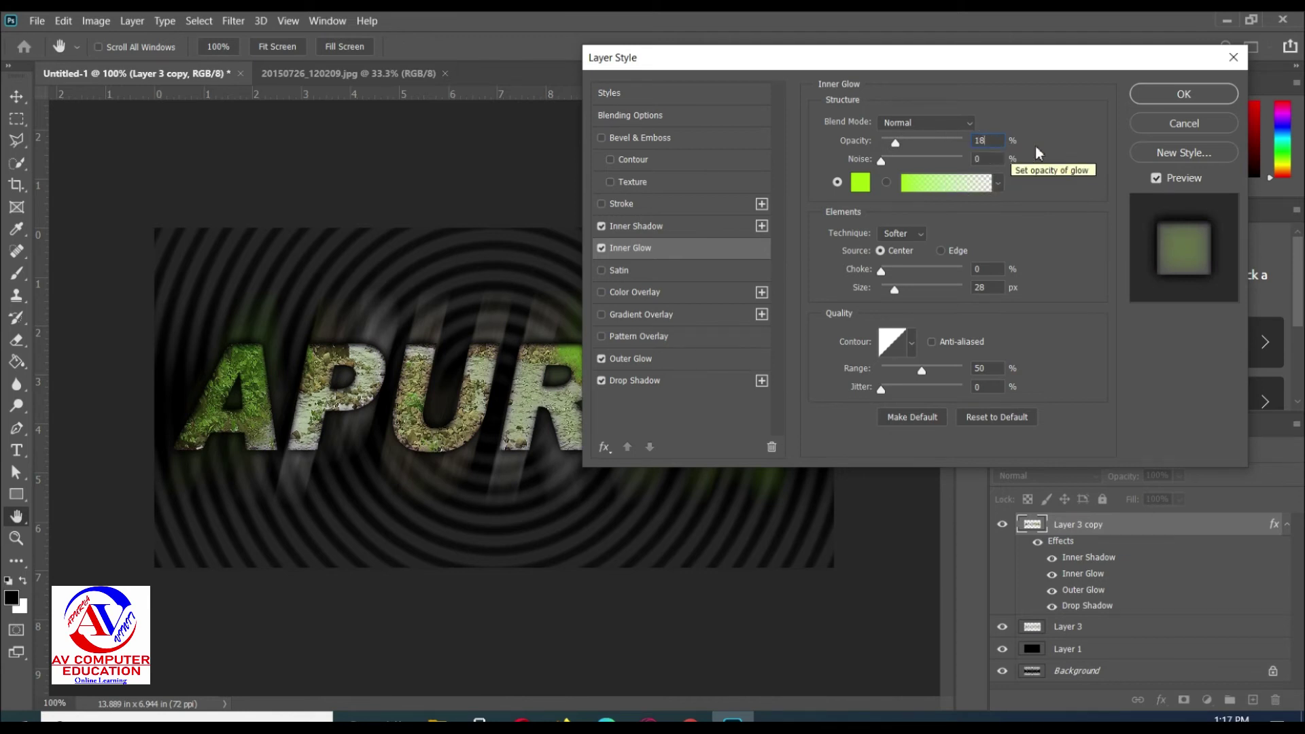
Set the inner glow to Screen blending, Precise technique, sourced from the Edge.
left_click(903, 127)
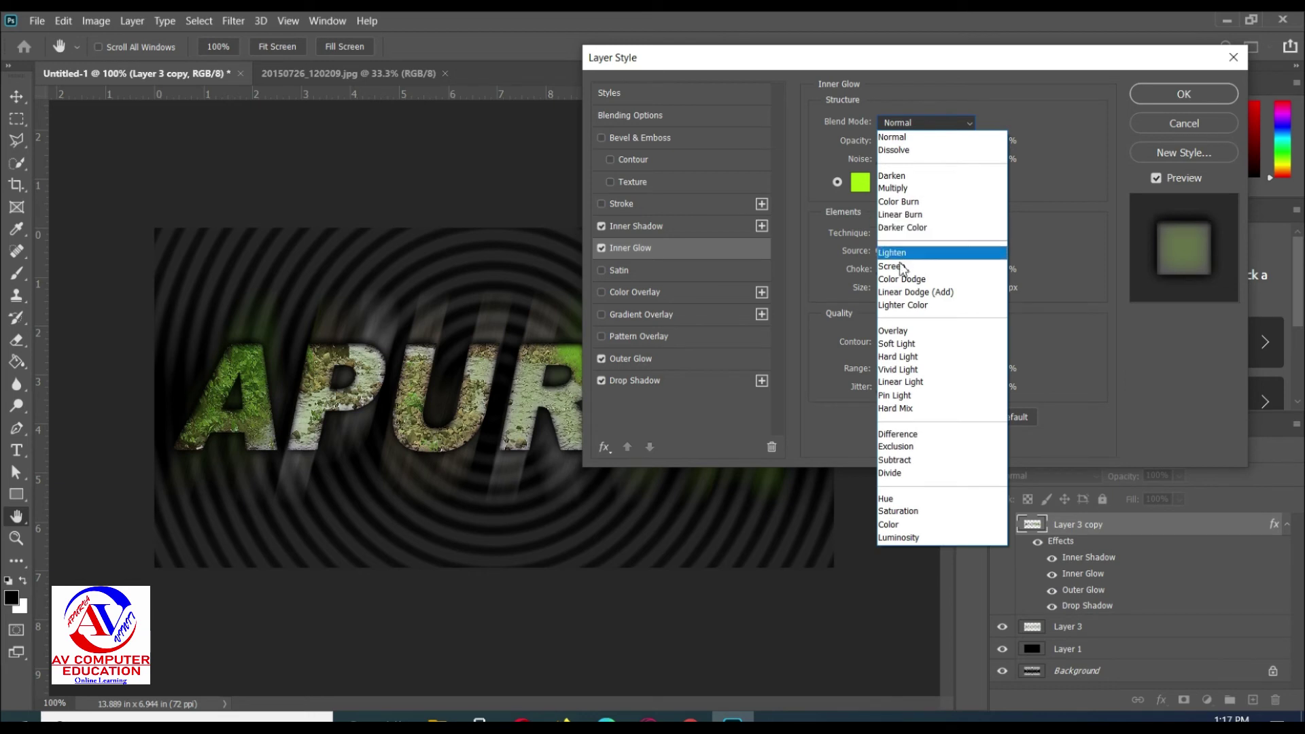
left_click(905, 266)
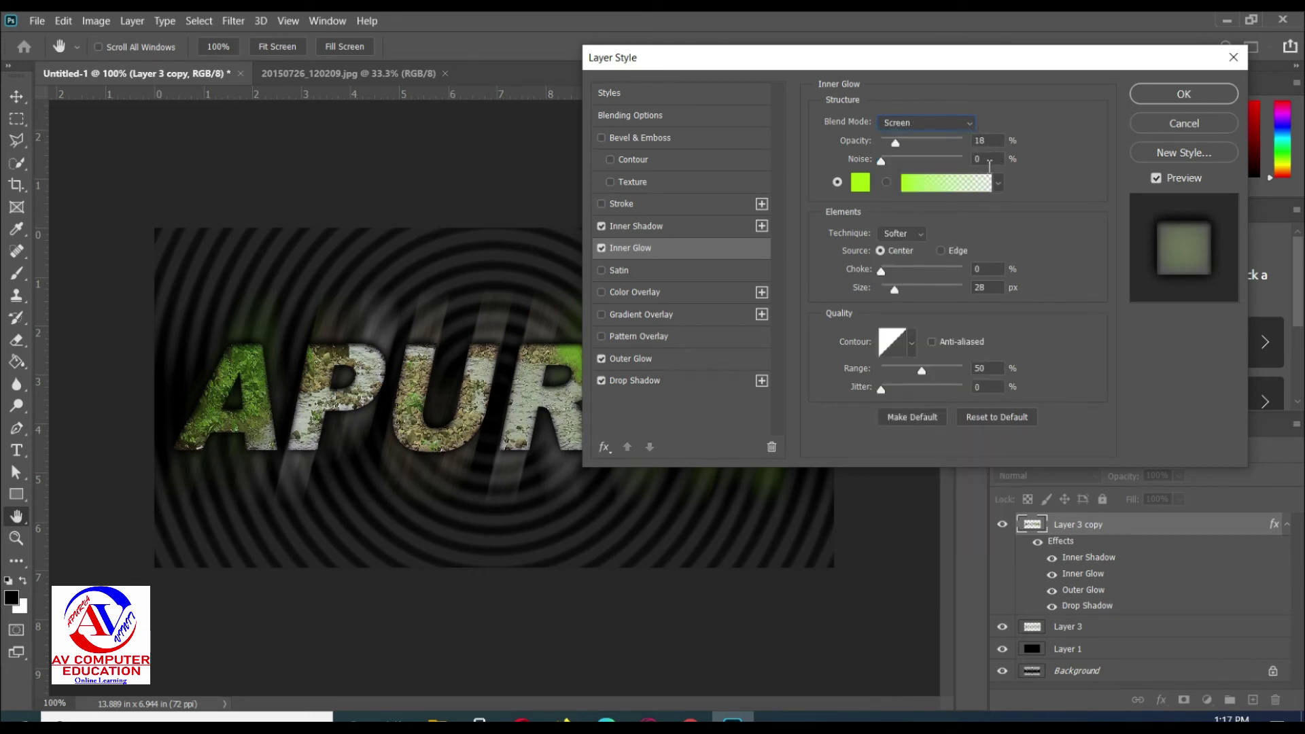
left_click(911, 236)
left_click(903, 261)
left_click(946, 253)
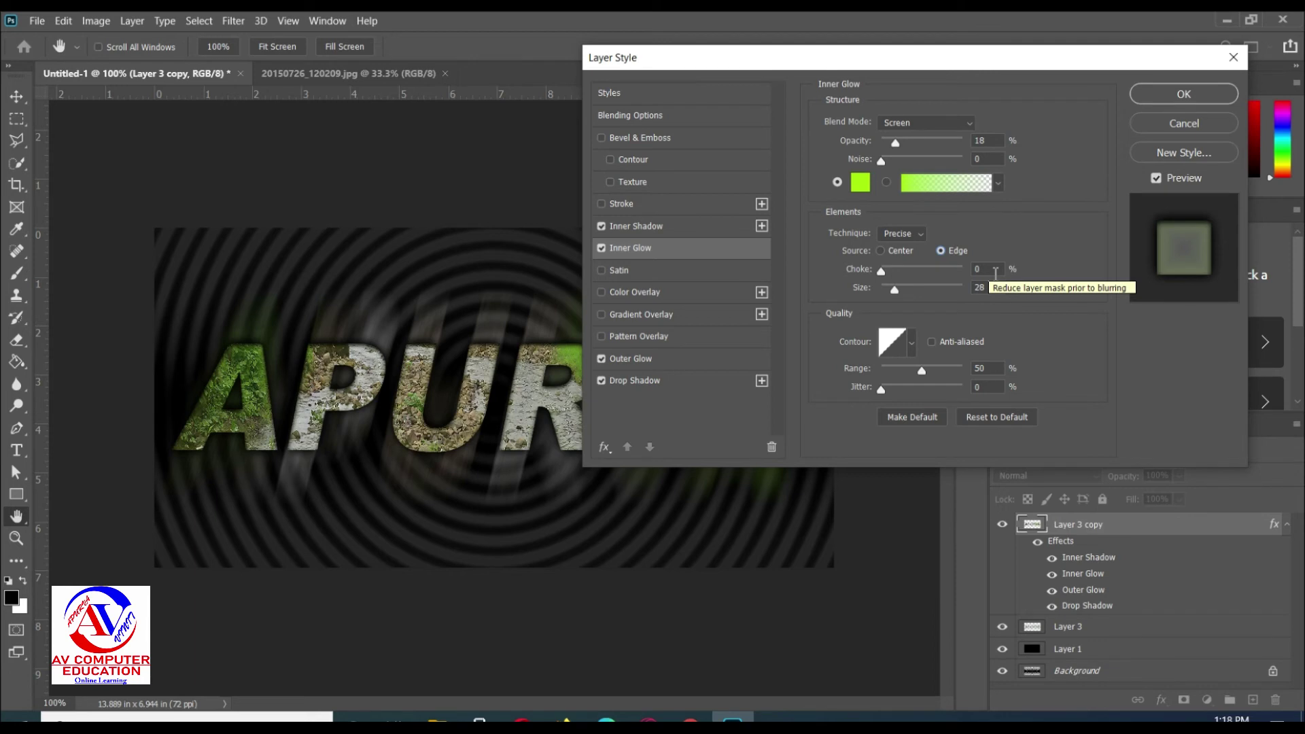
Set the inner glow choke to 15%, size 18 px and range 57%.
left_click(995, 271)
type("15")
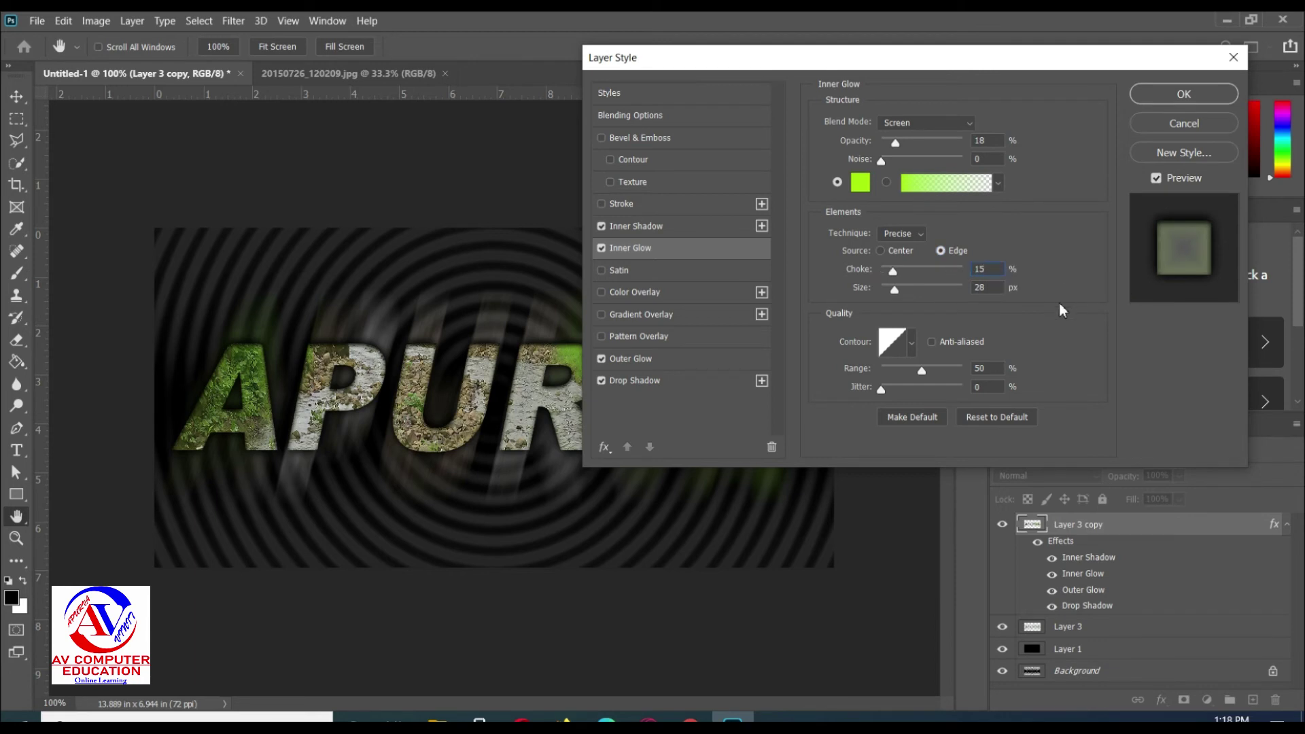
key("Tab")
type("18")
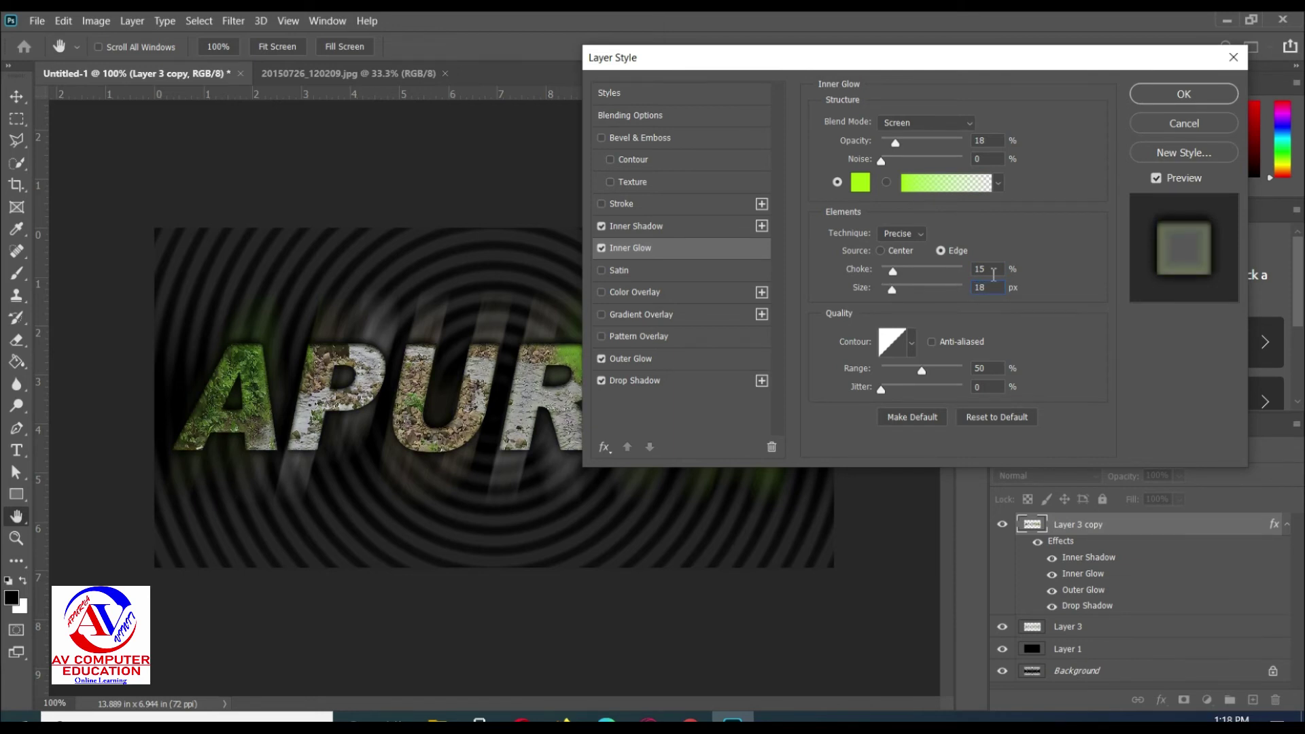
double_click(1003, 371)
type("57")
Add a Smooth Inner Bevel with 460% depth.
left_click(638, 137)
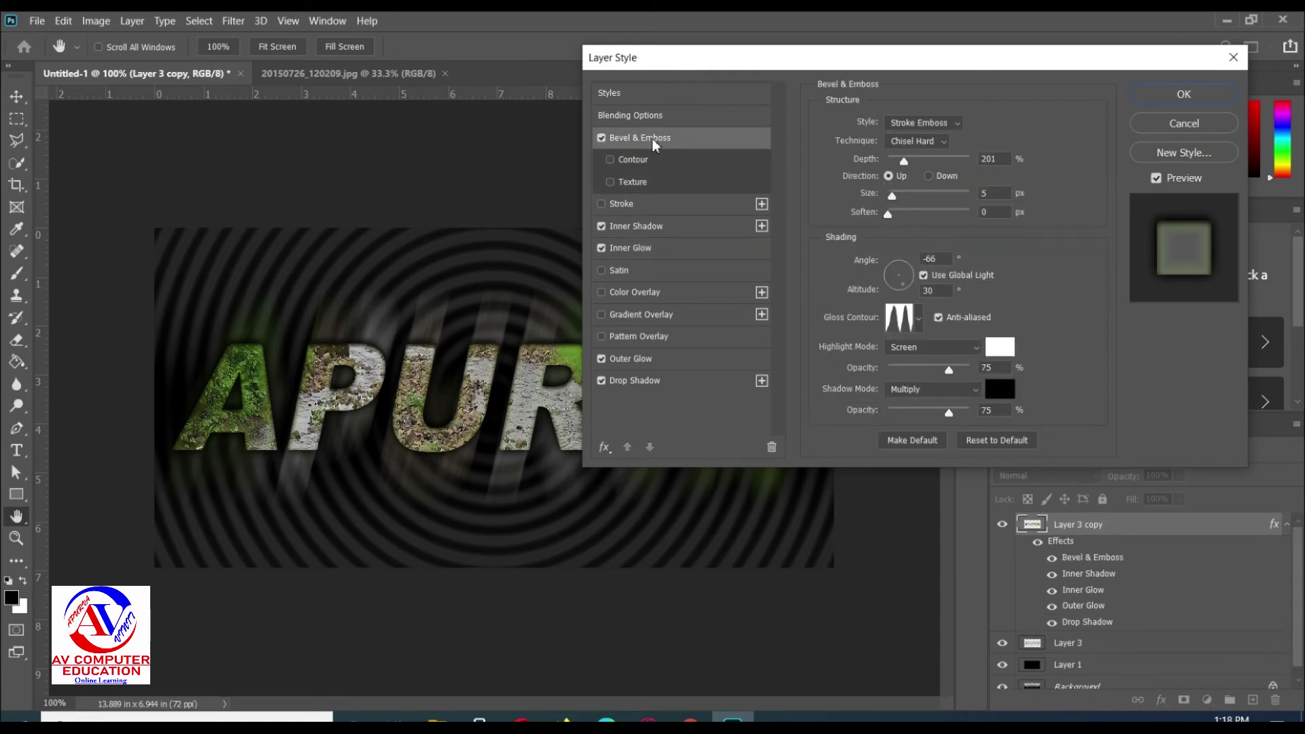
left_click(925, 122)
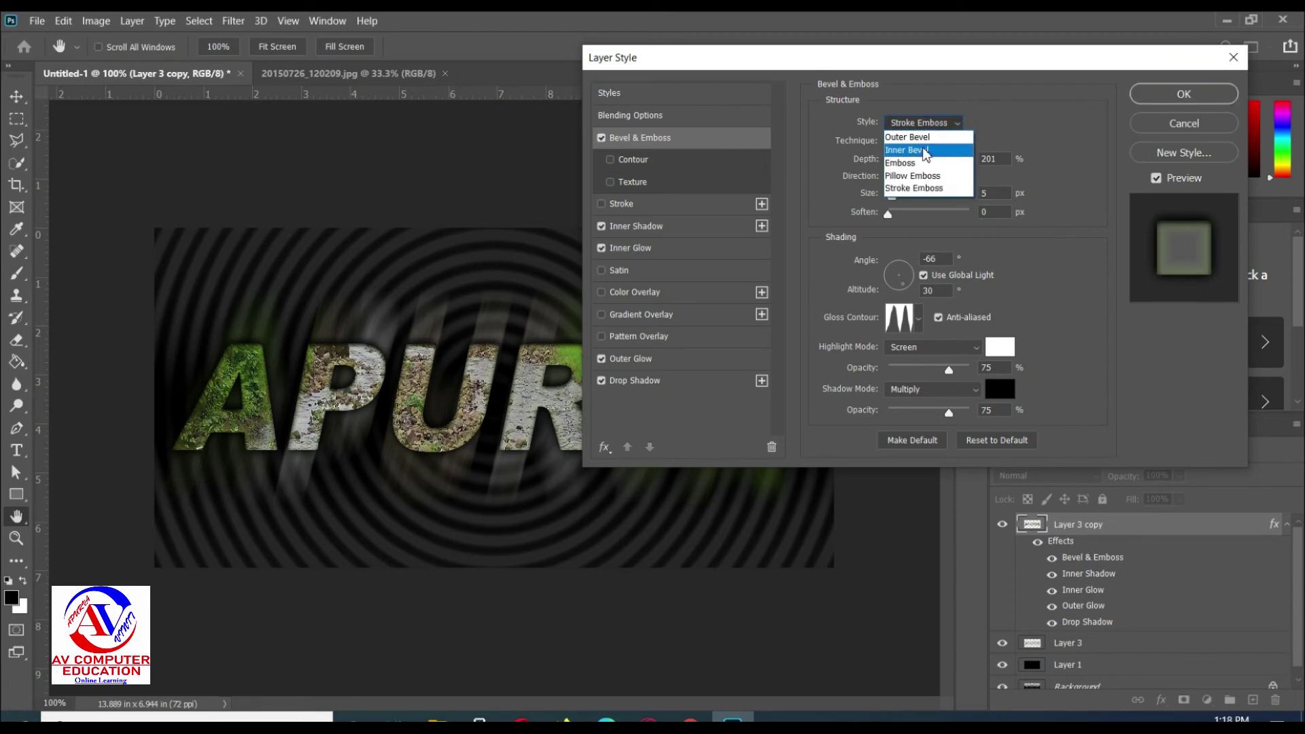
left_click(926, 151)
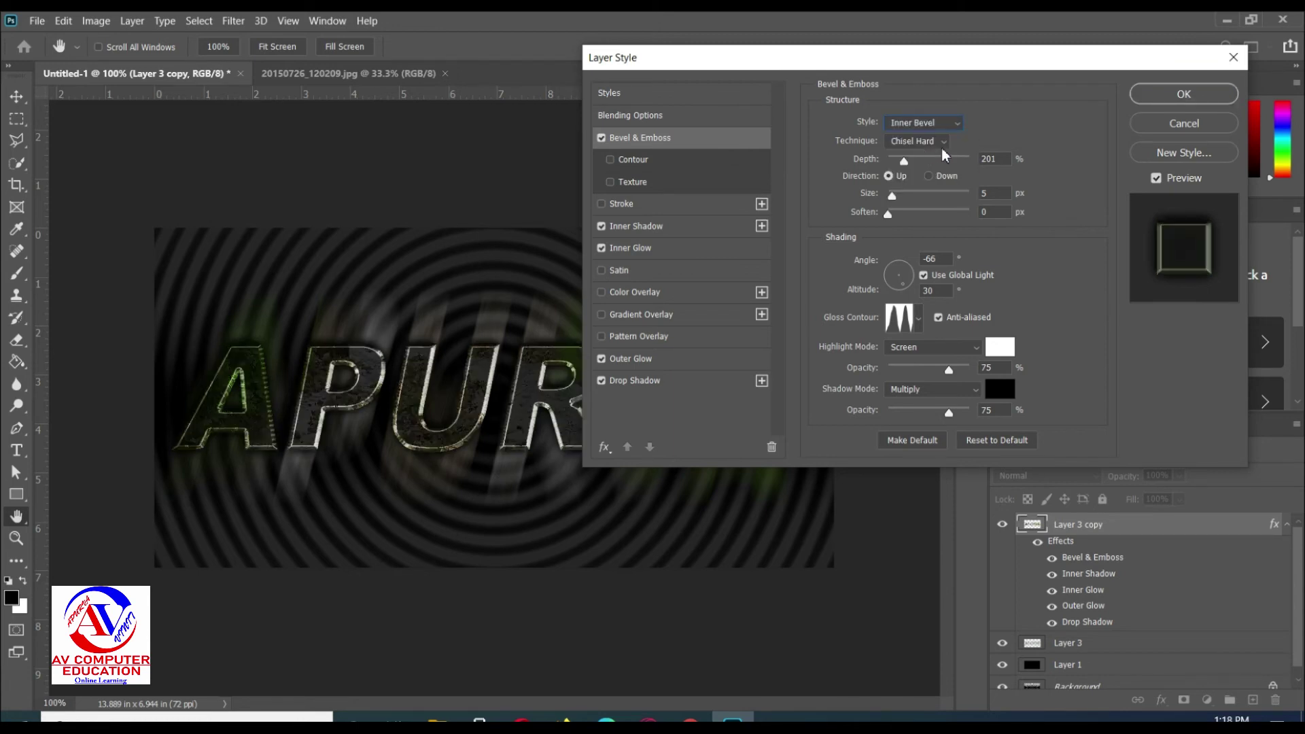
left_click(919, 140)
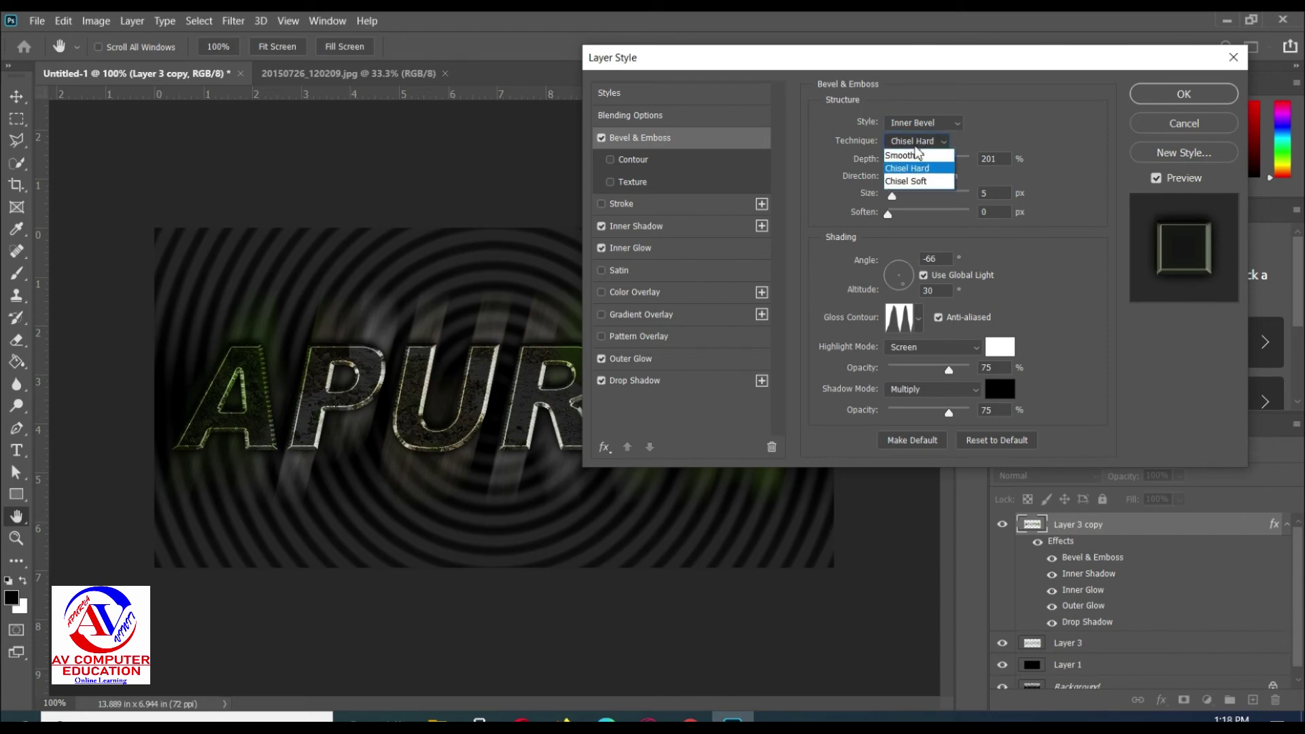
left_click(915, 156)
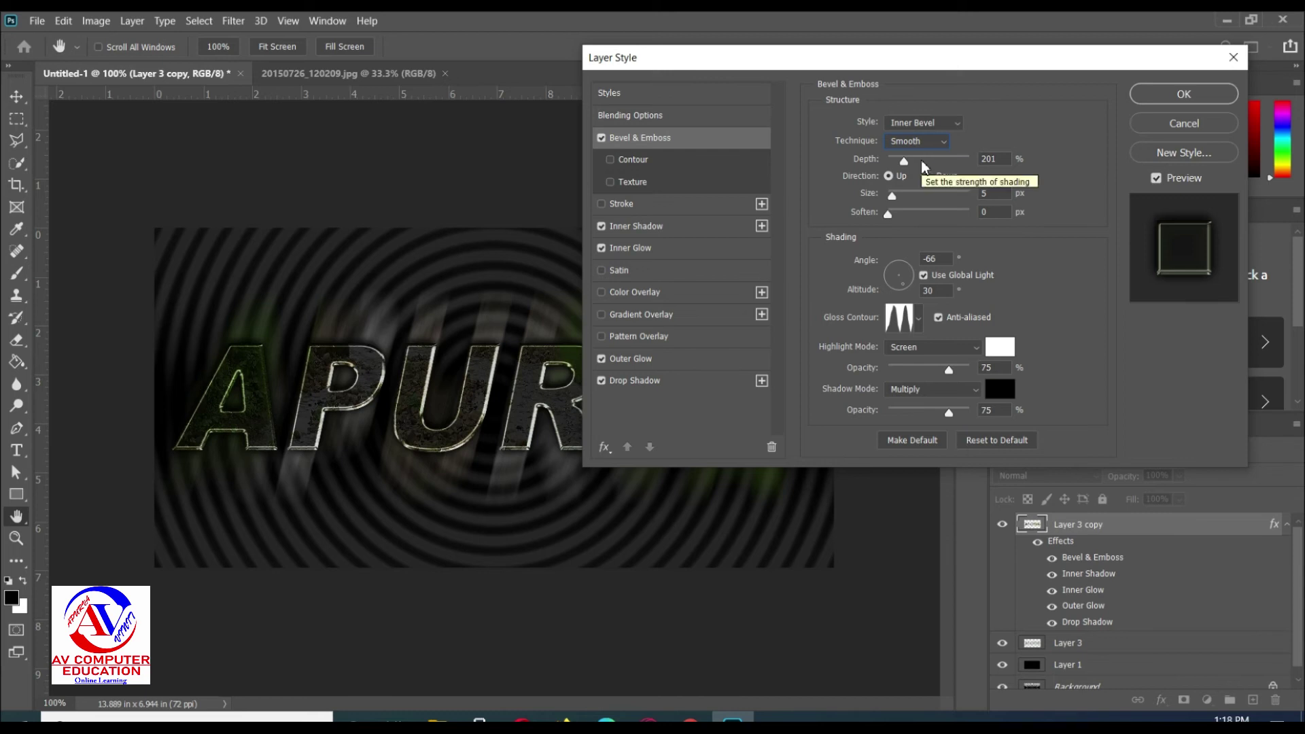
left_click(996, 158)
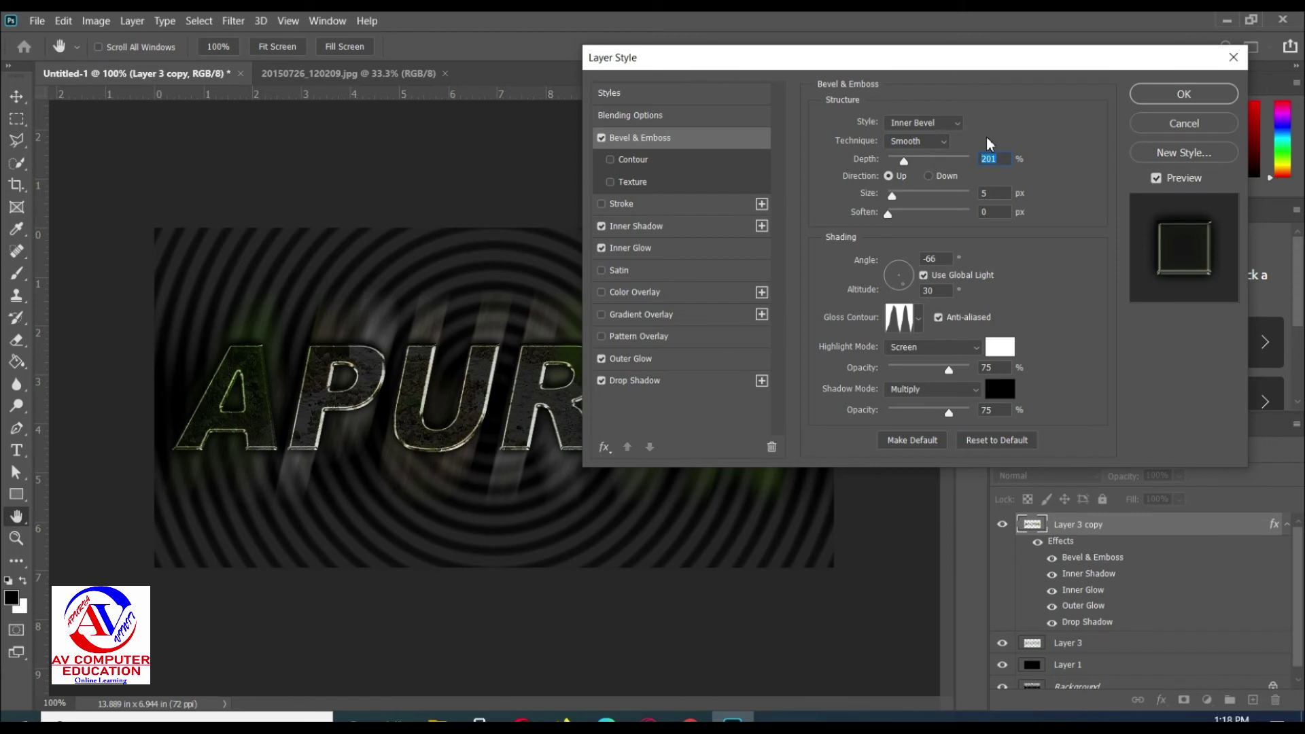
type("460")
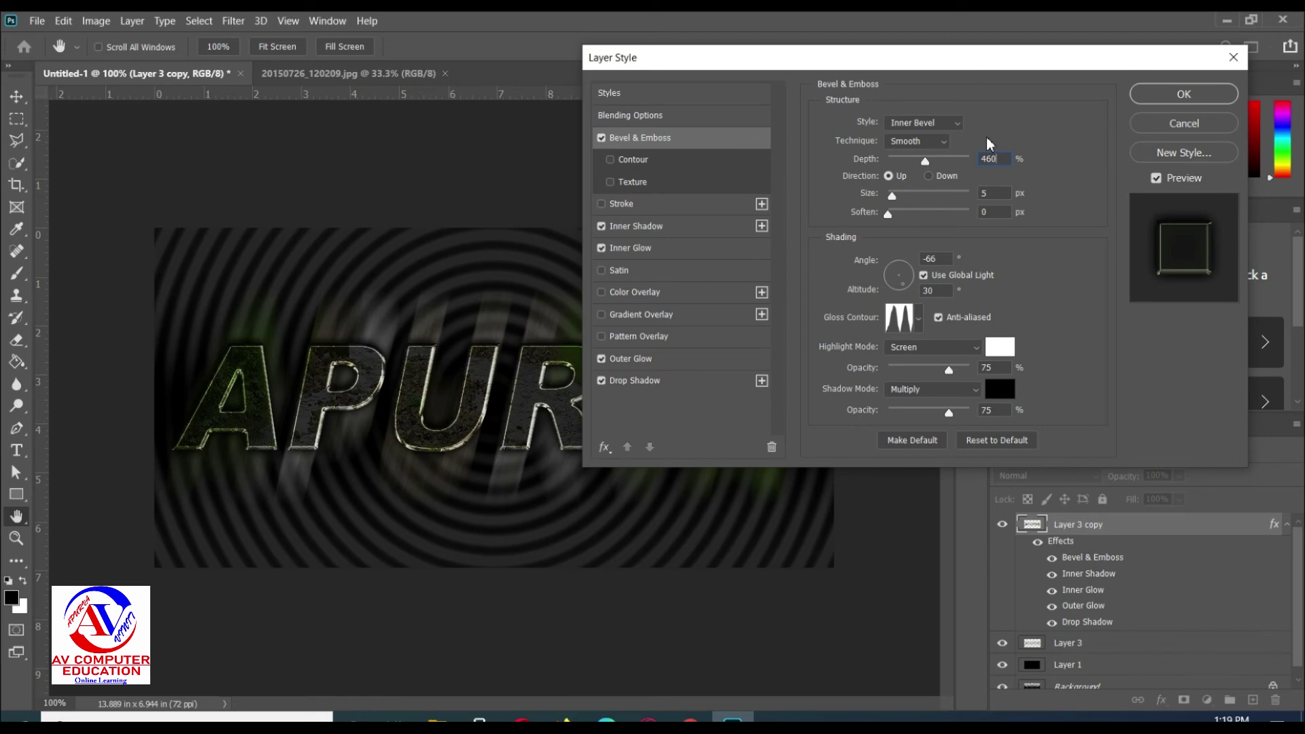
Set the bevel direction to Down, size 7, soften 3 and lighting angle 120°.
left_click(943, 178)
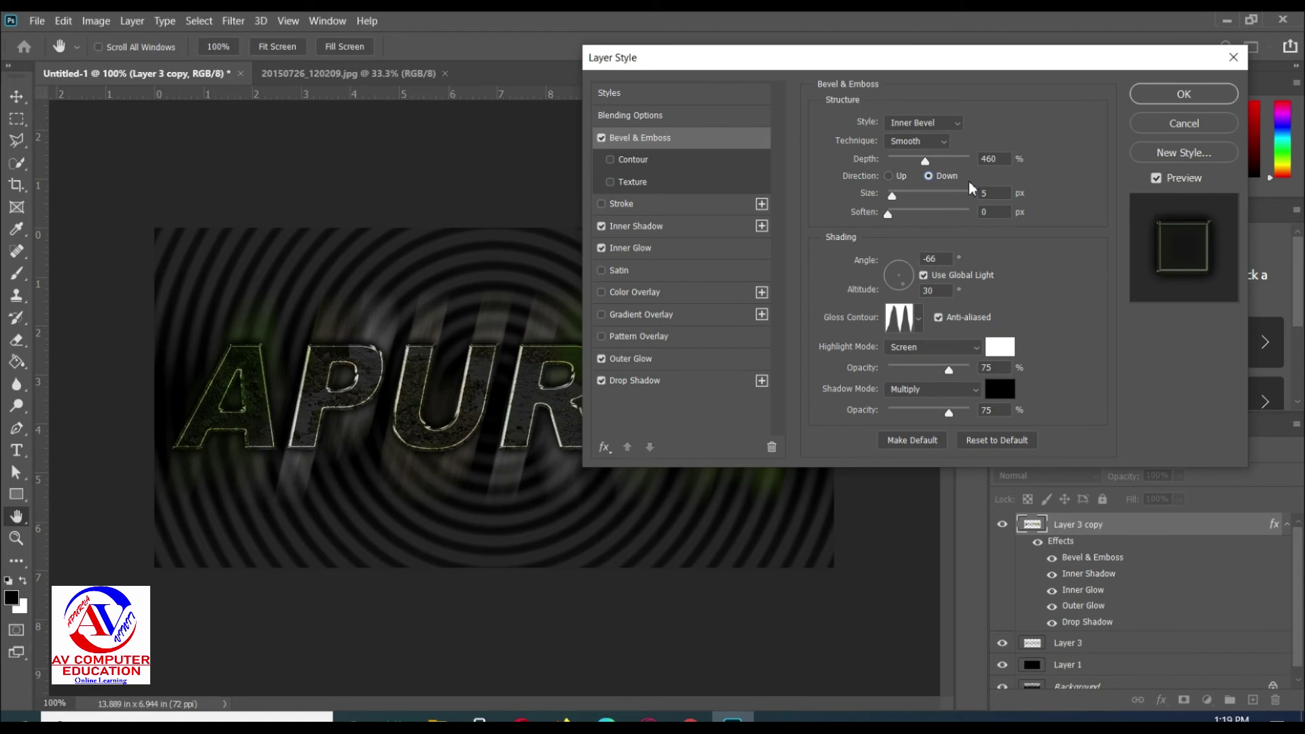
left_click(1002, 192)
type("7")
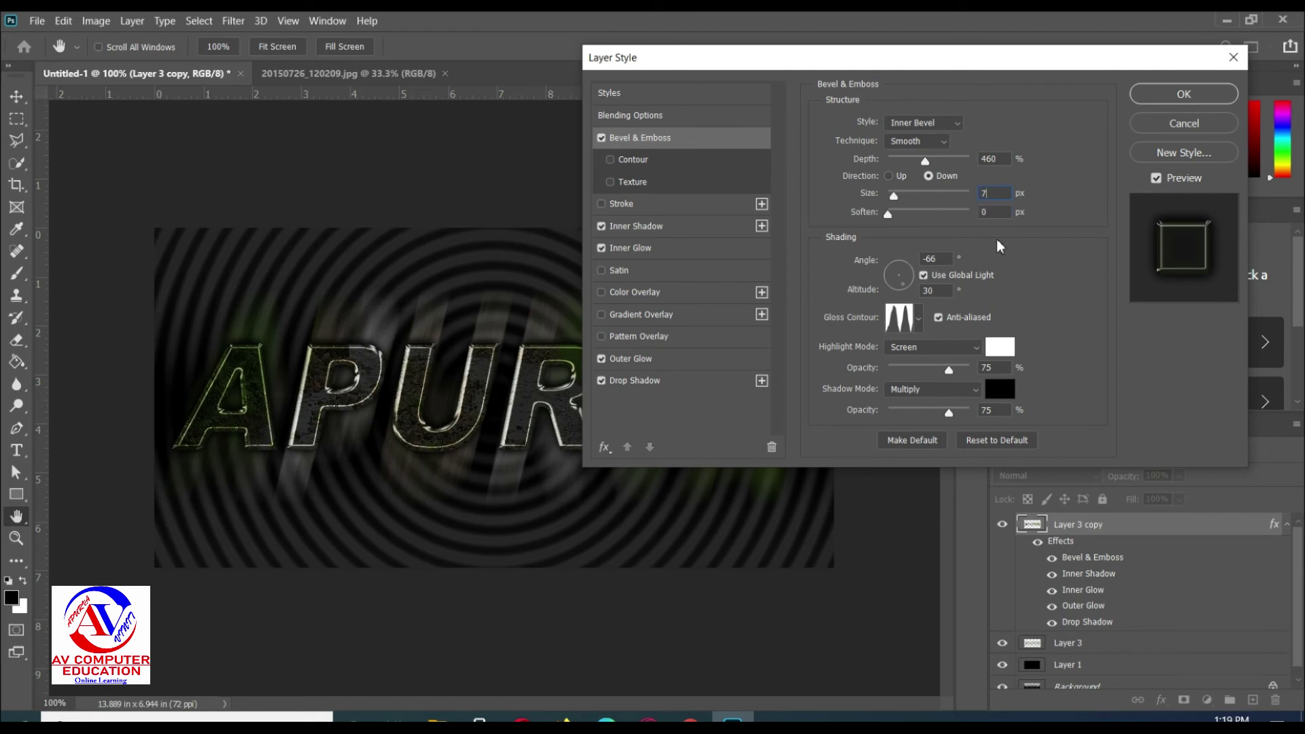
left_click(996, 212)
type("3")
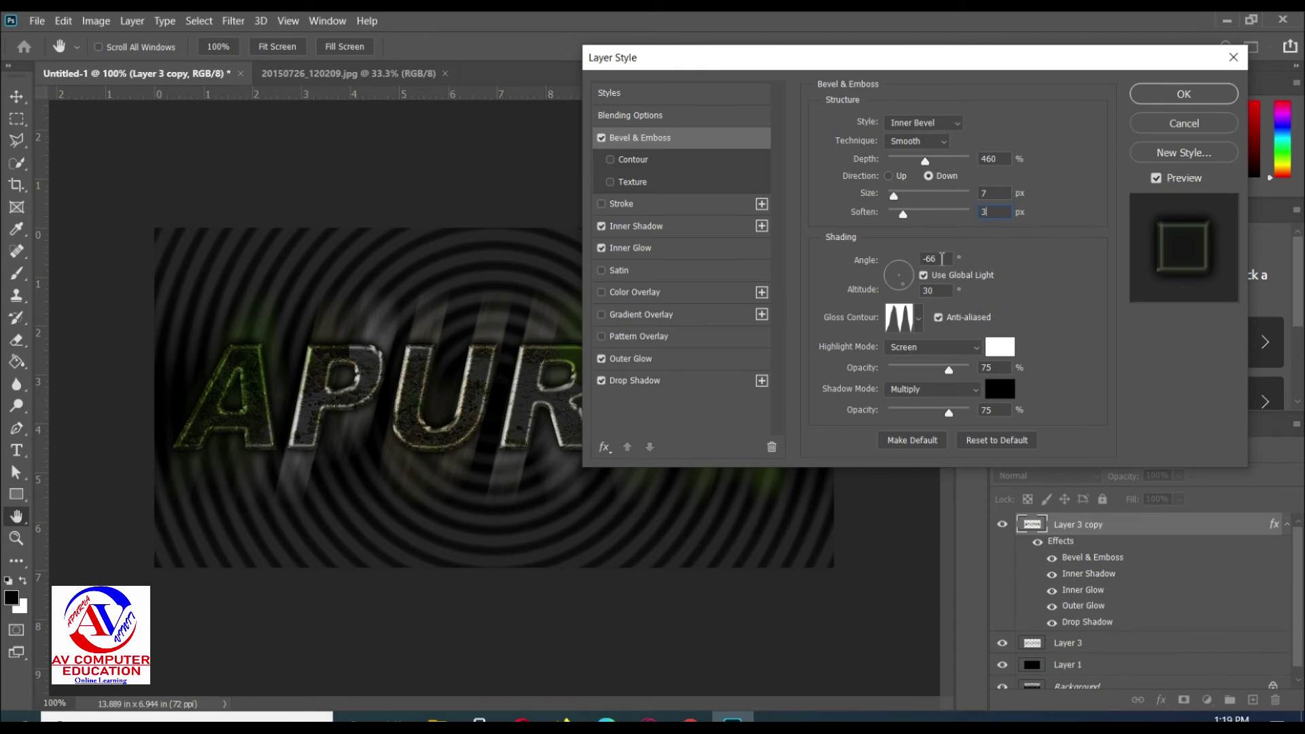
left_click(944, 260)
type("120")
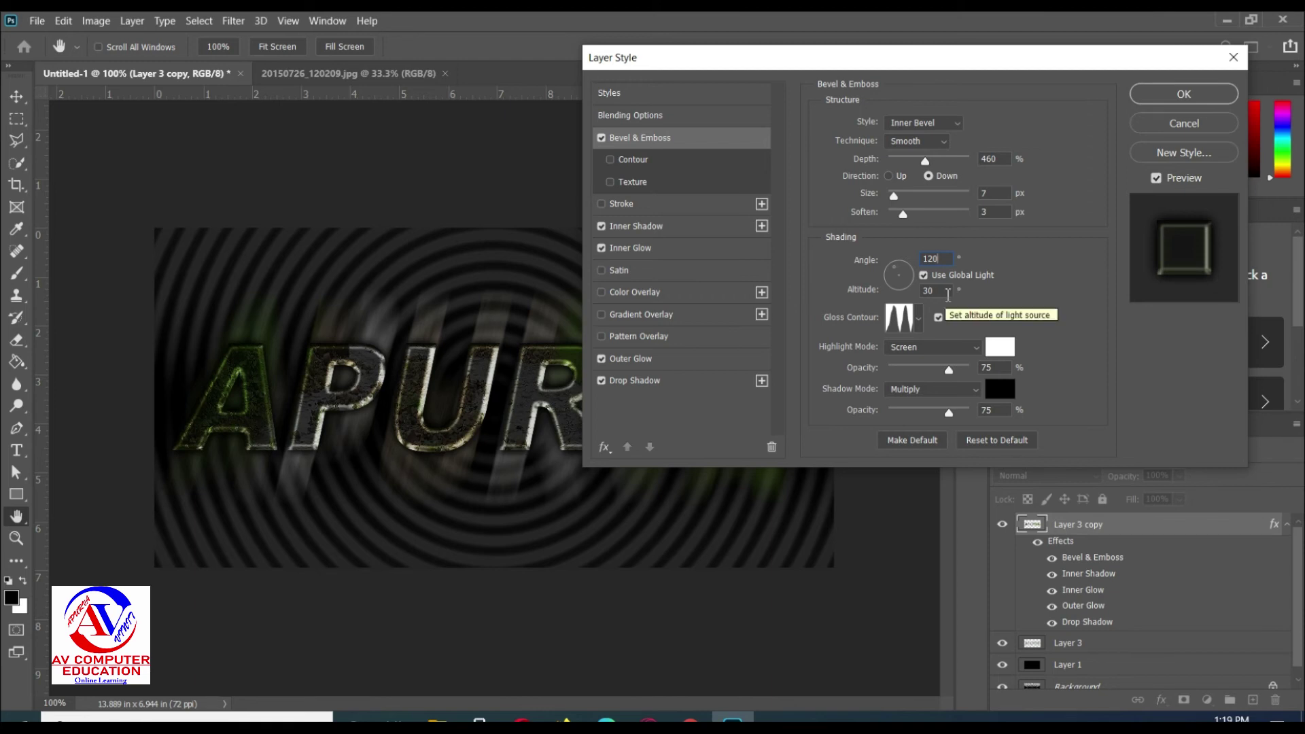
Use a linear gloss contour and a Linear Dodge (Add) highlight at 100%.
left_click(919, 317)
left_click(816, 357)
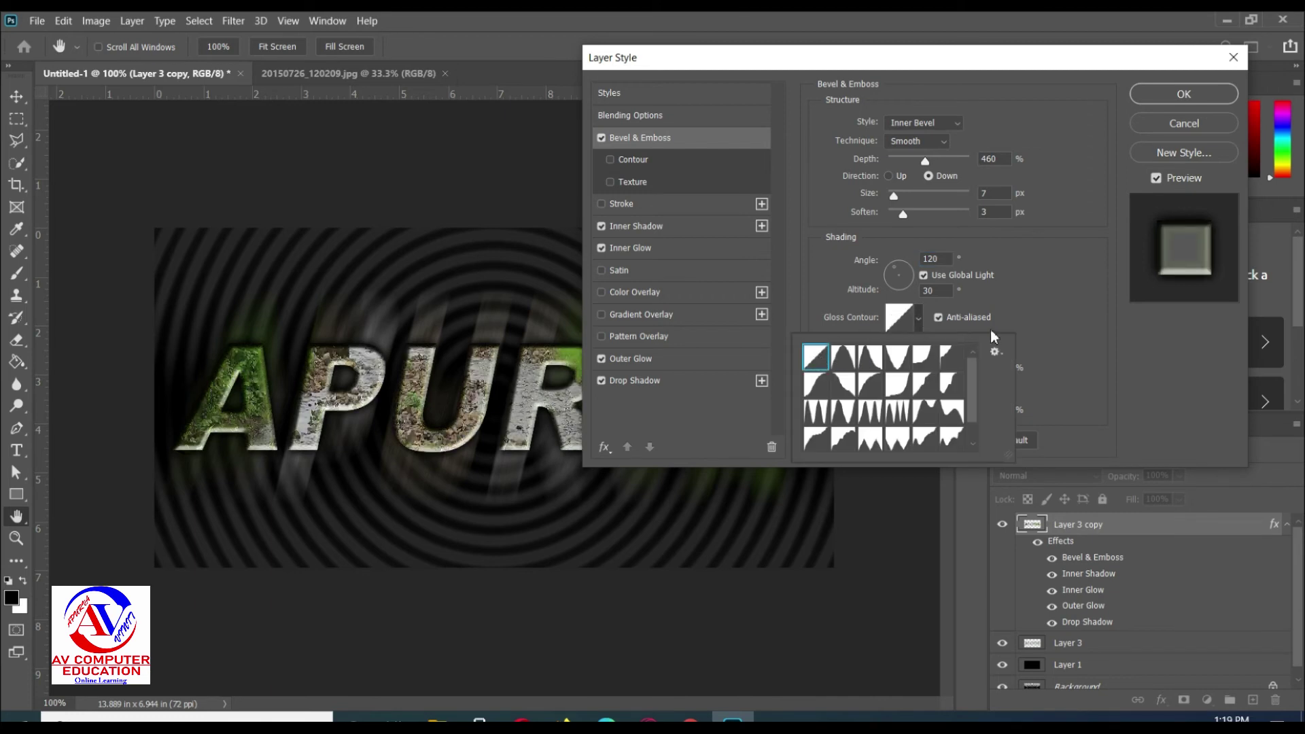
left_click(1020, 326)
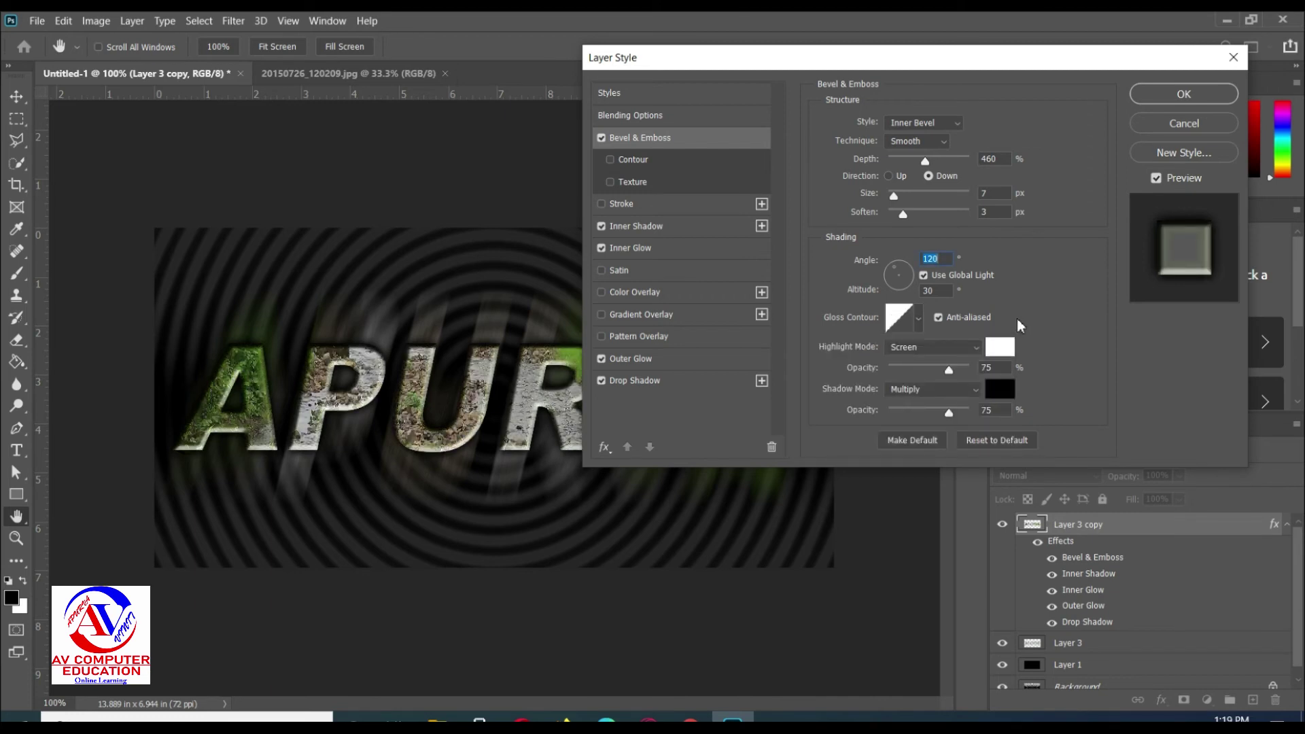
left_click(922, 351)
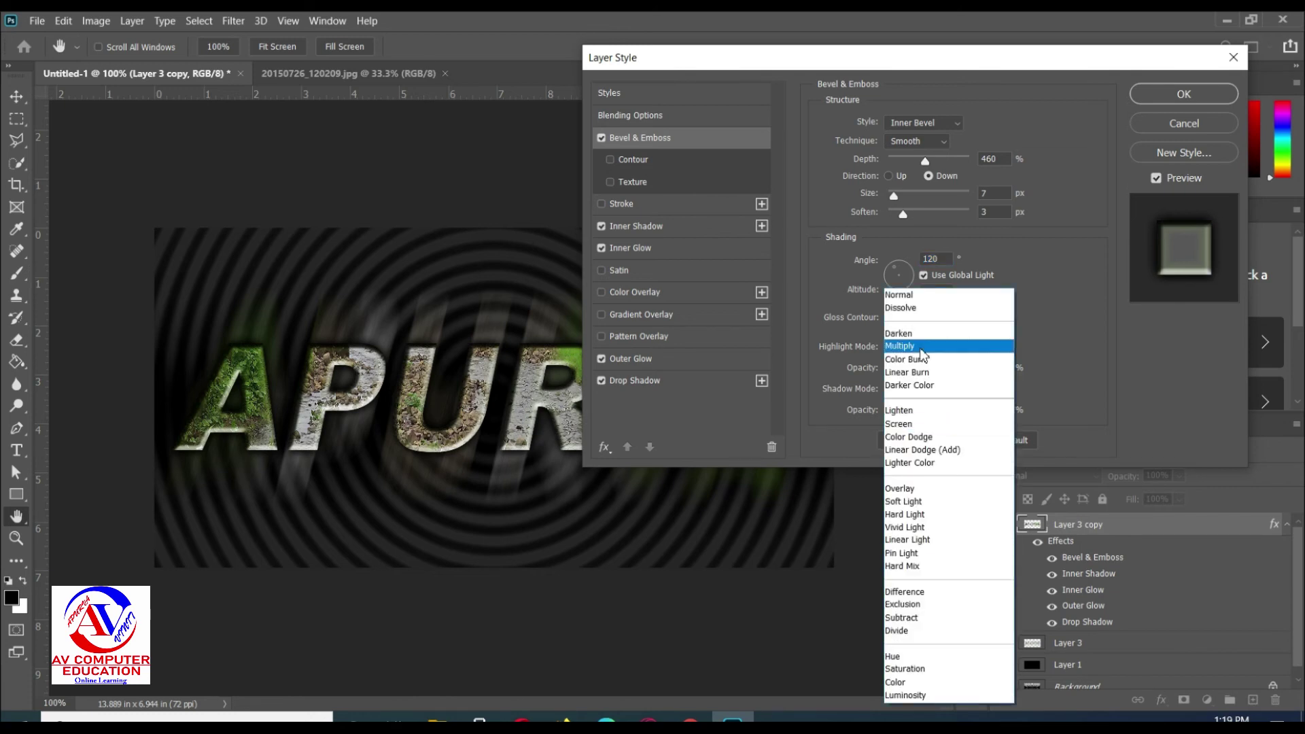
left_click(928, 449)
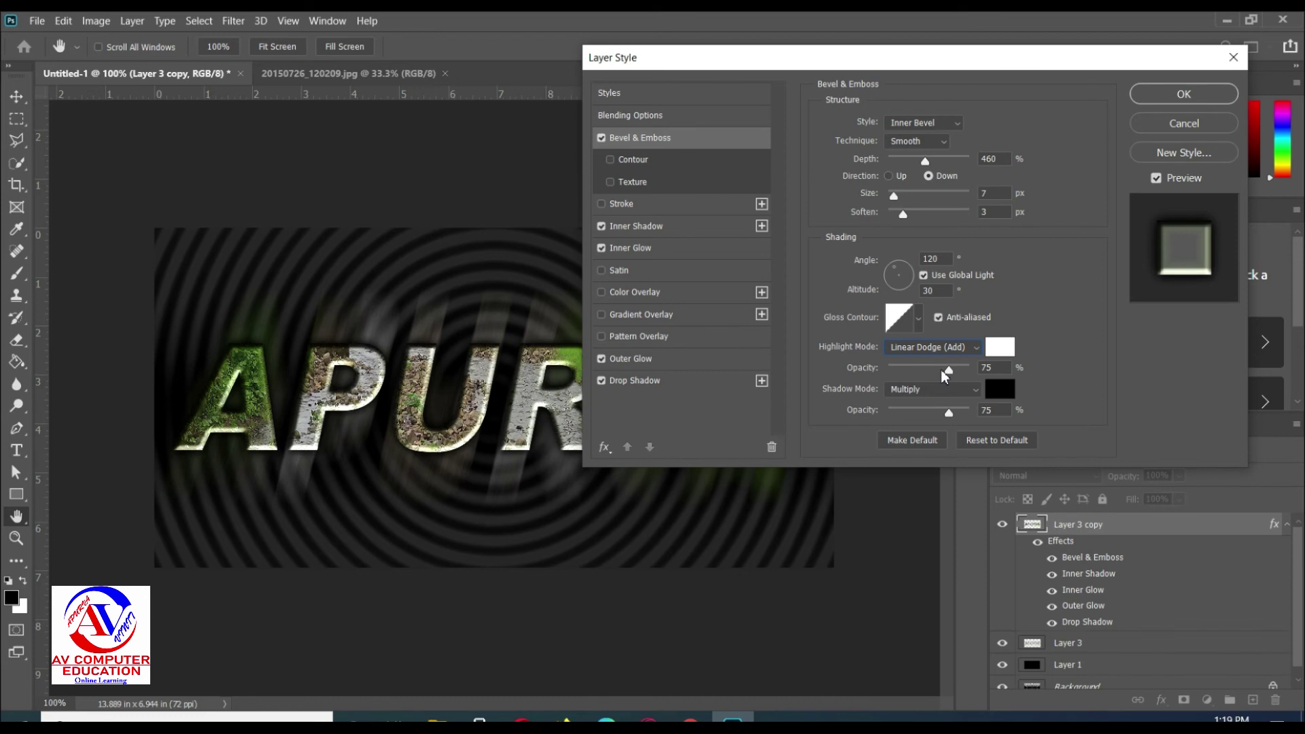
left_click(989, 367)
type("100")
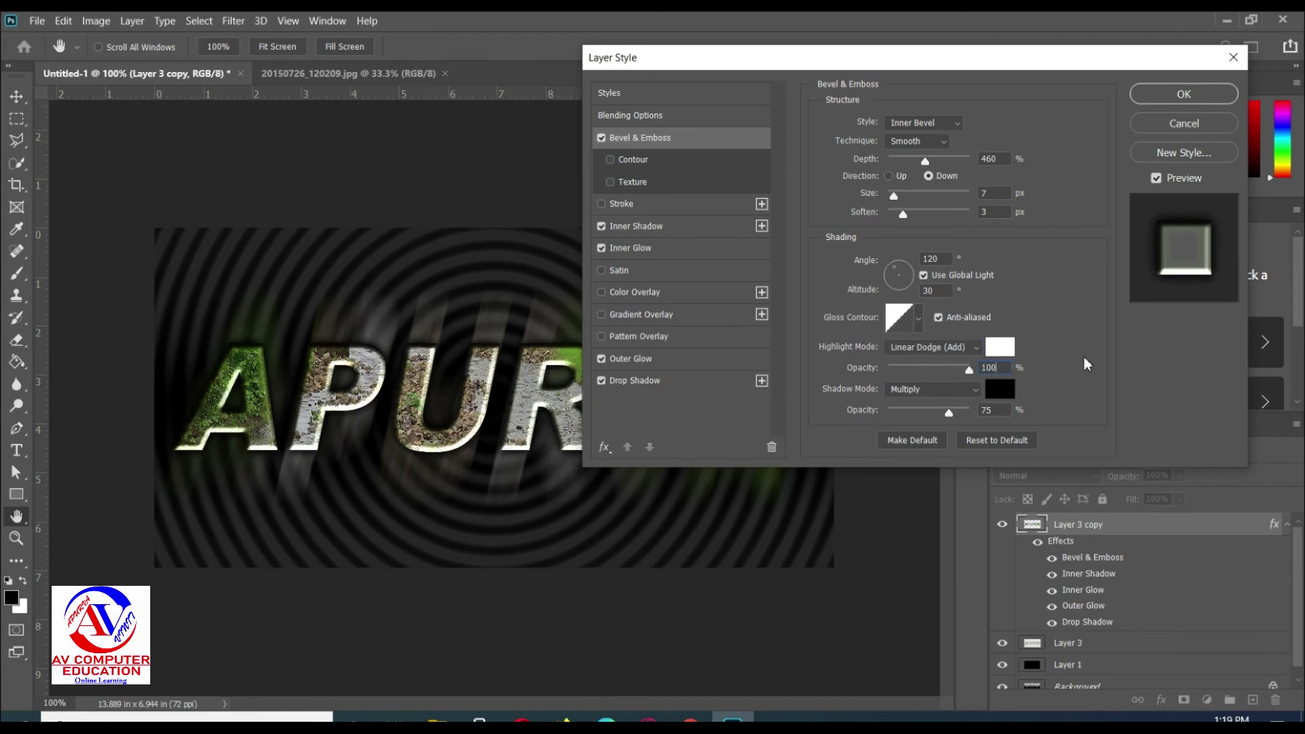
Make the bevel highlight colour a bright green.
left_click(999, 348)
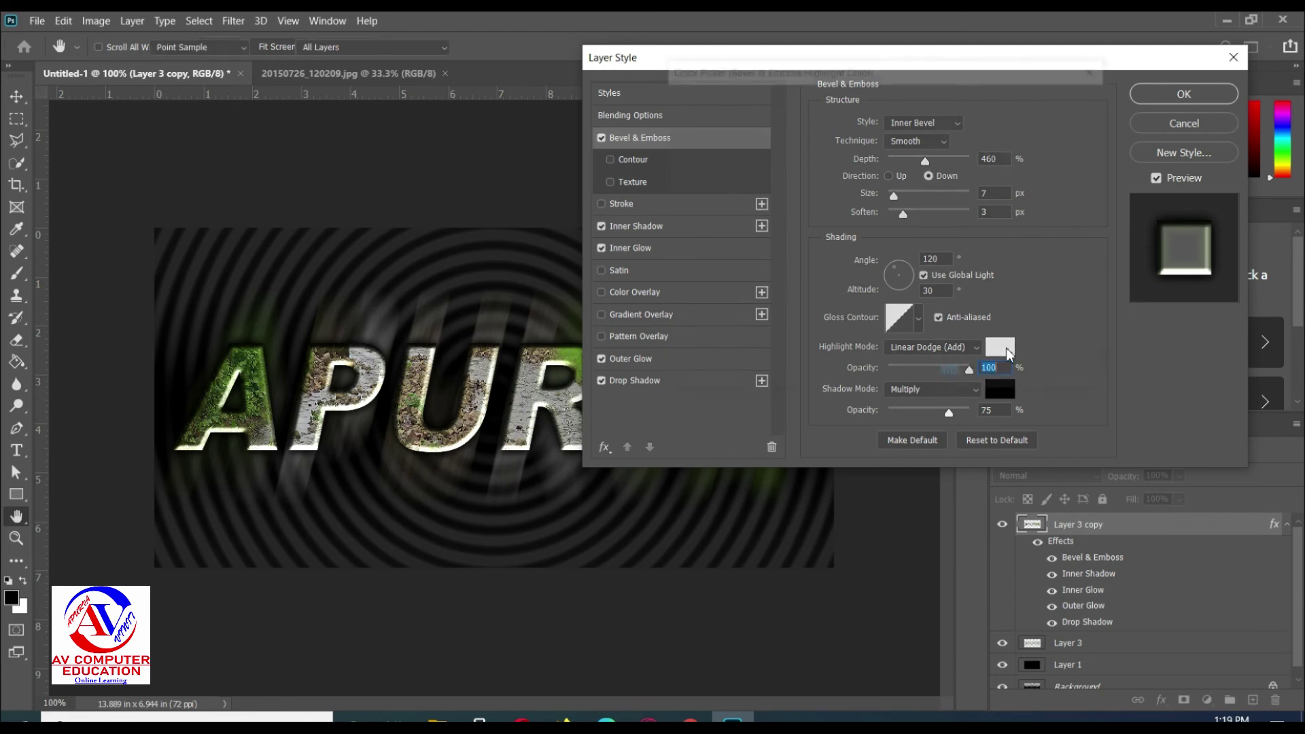
left_click(906, 264)
left_click(858, 177)
left_click_drag(858, 177, 844, 114)
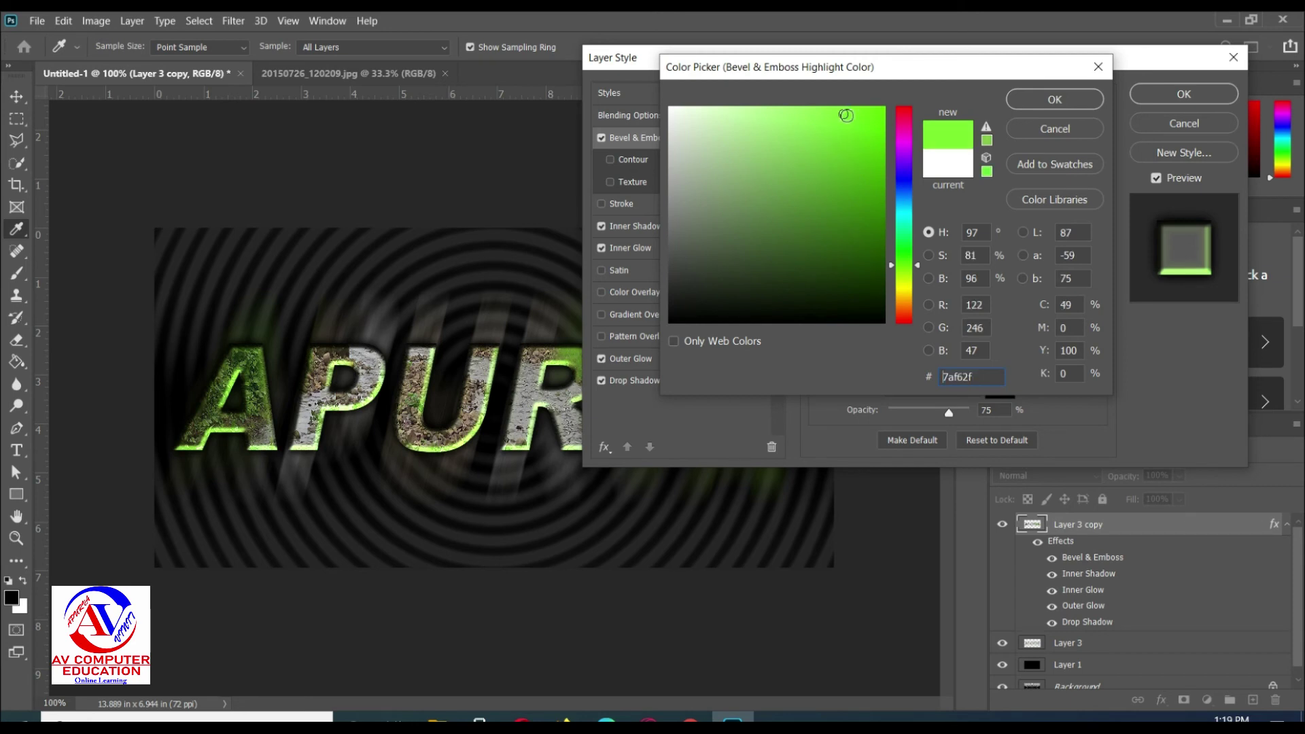
left_click(1036, 104)
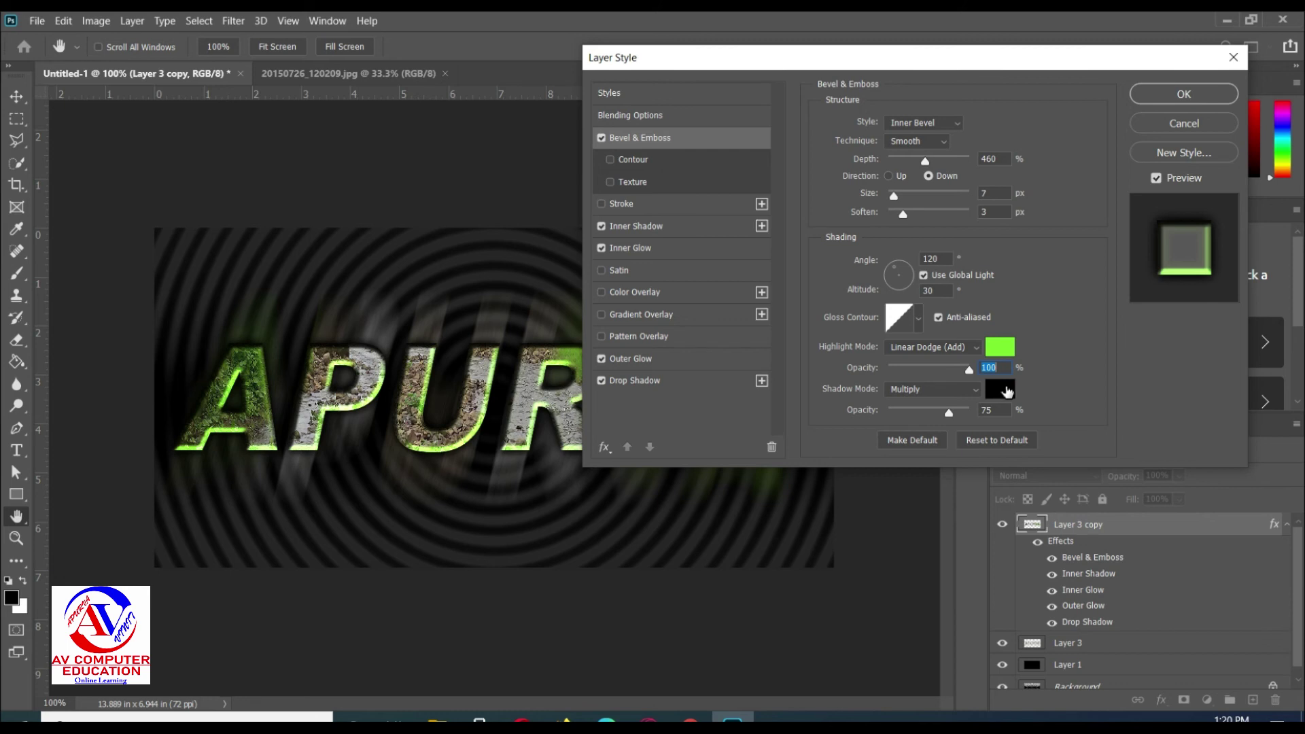
Set the bevel shadow colour to 213306 at 54% opacity.
left_click(1007, 390)
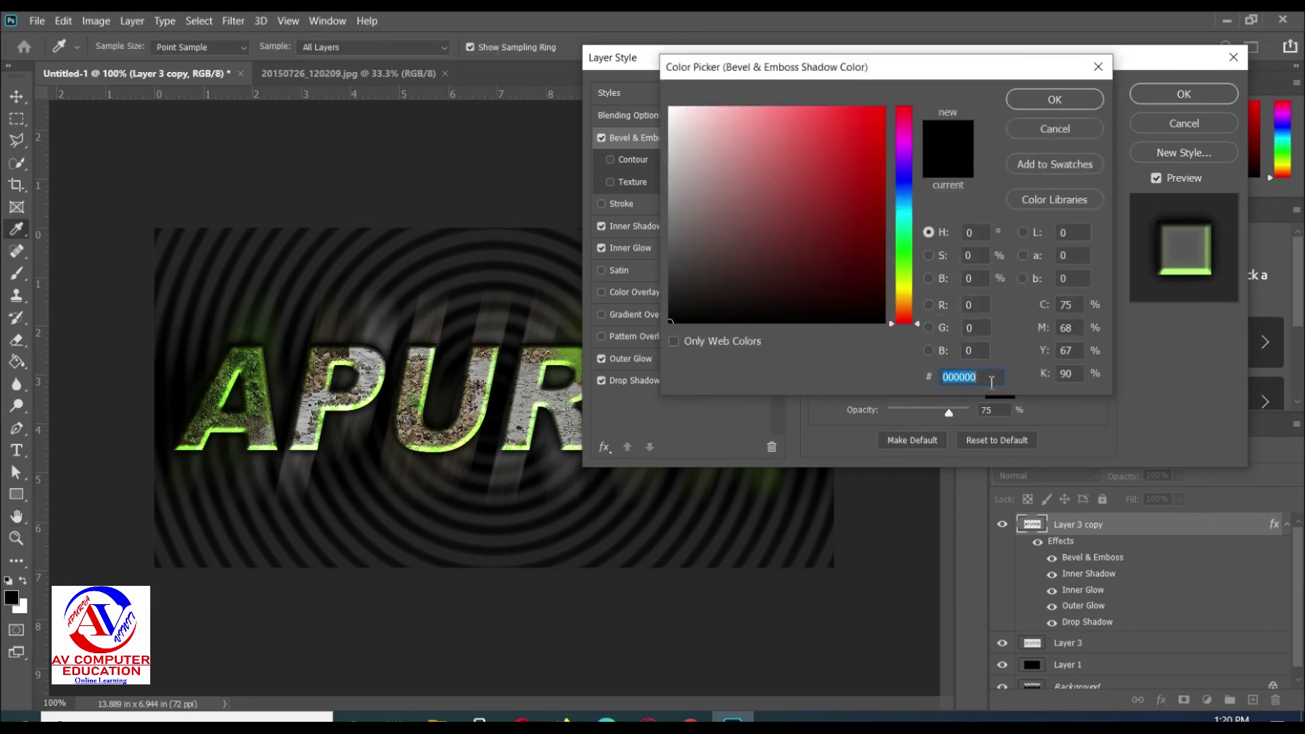
type("21")
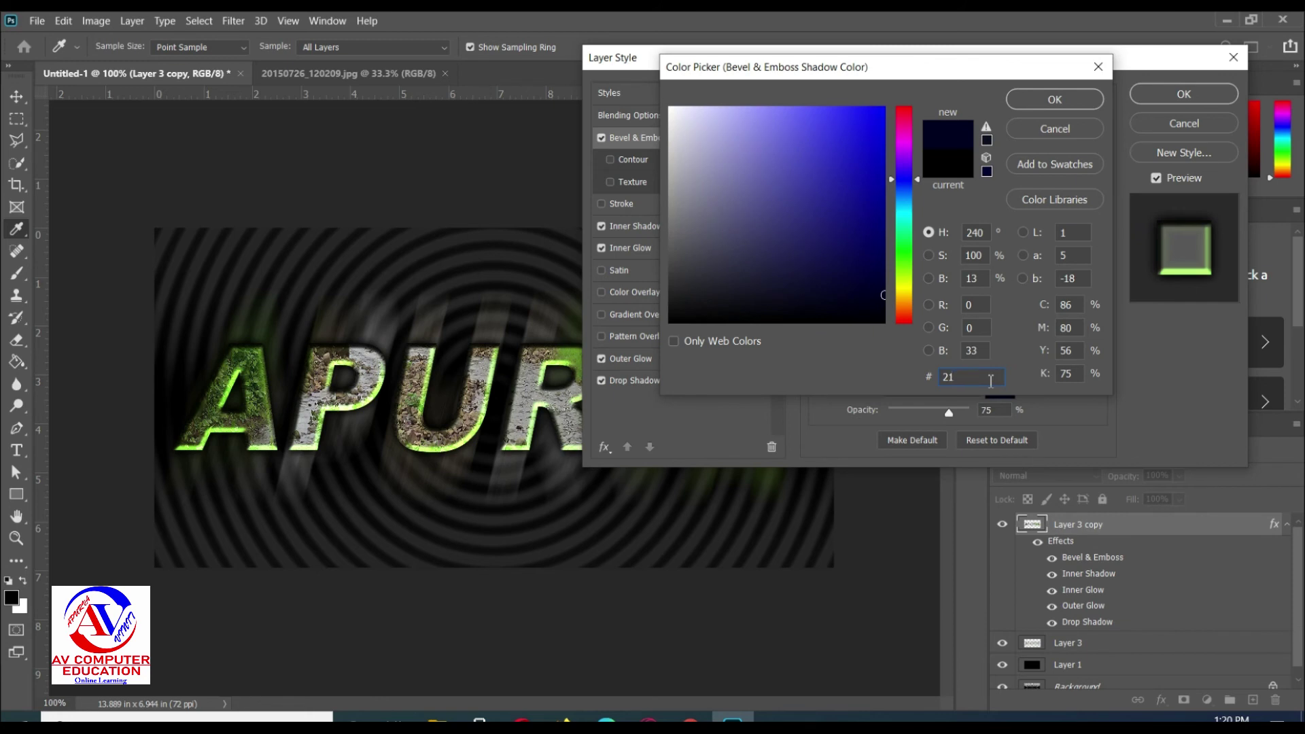
type("3306")
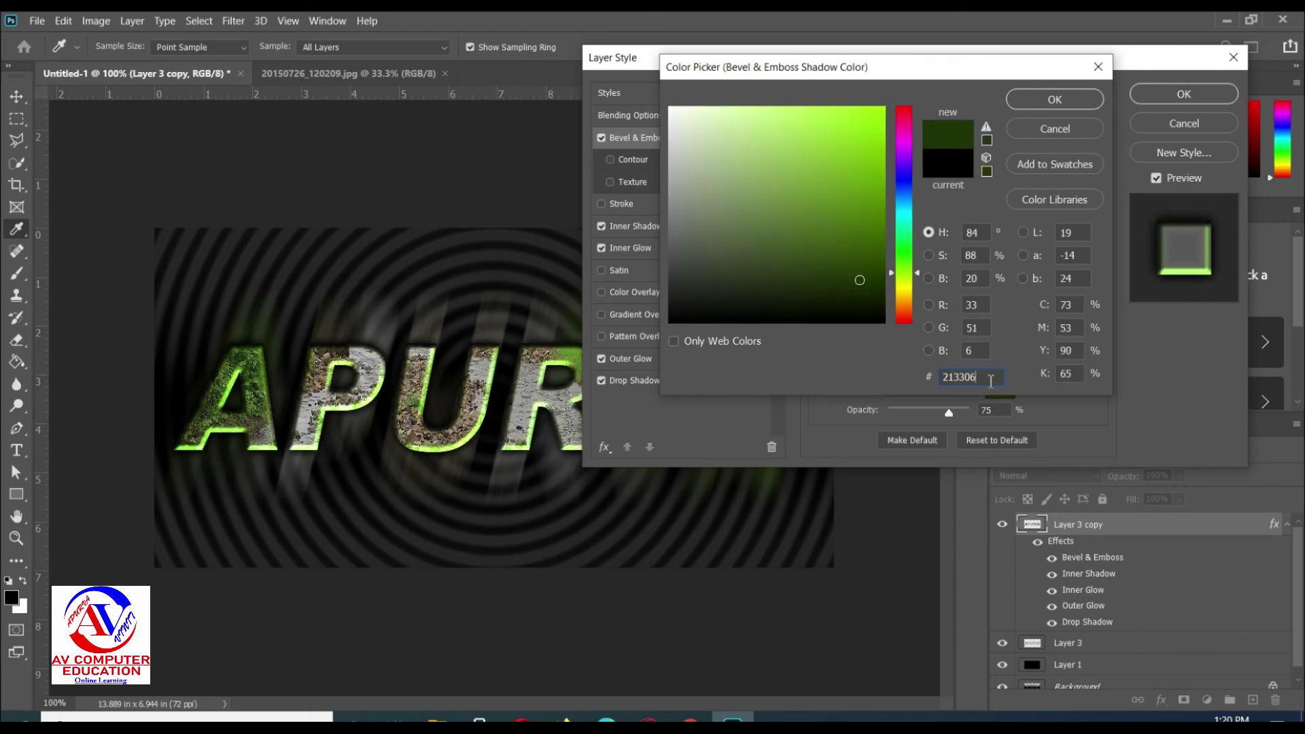
left_click(1072, 105)
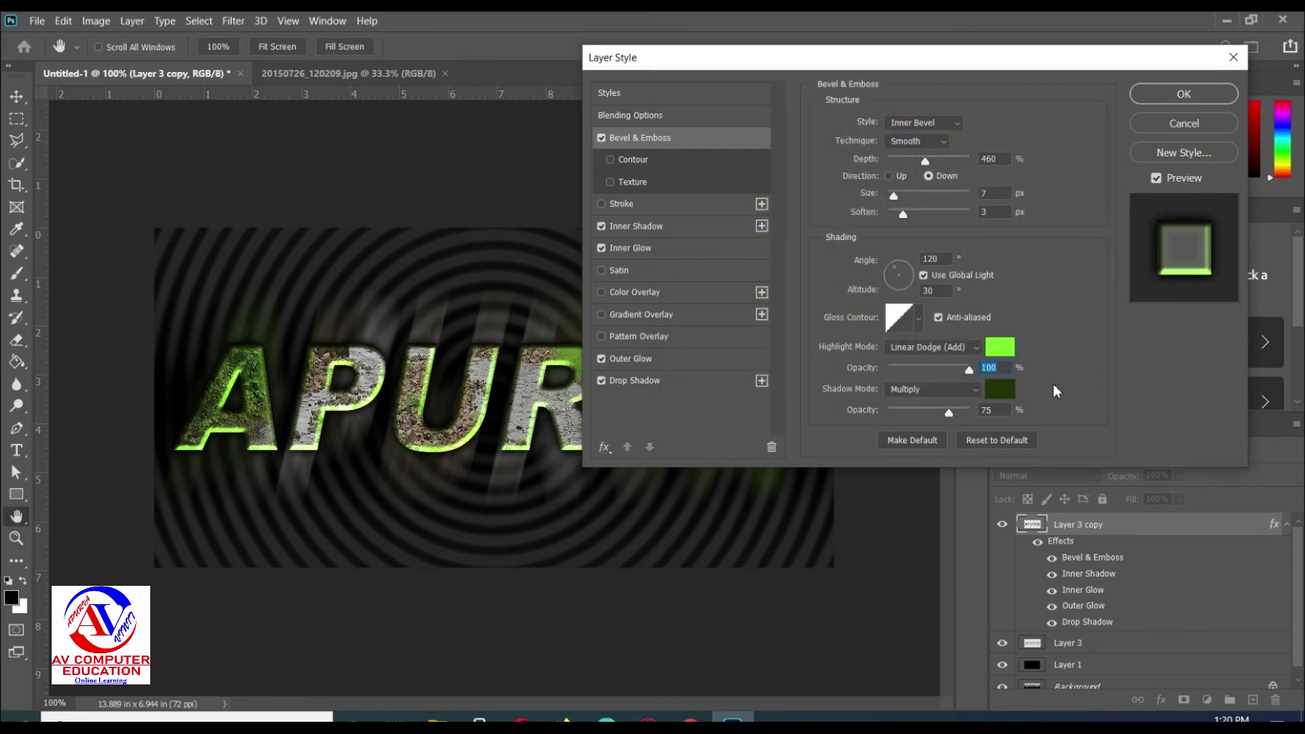
left_click(987, 410)
type("54")
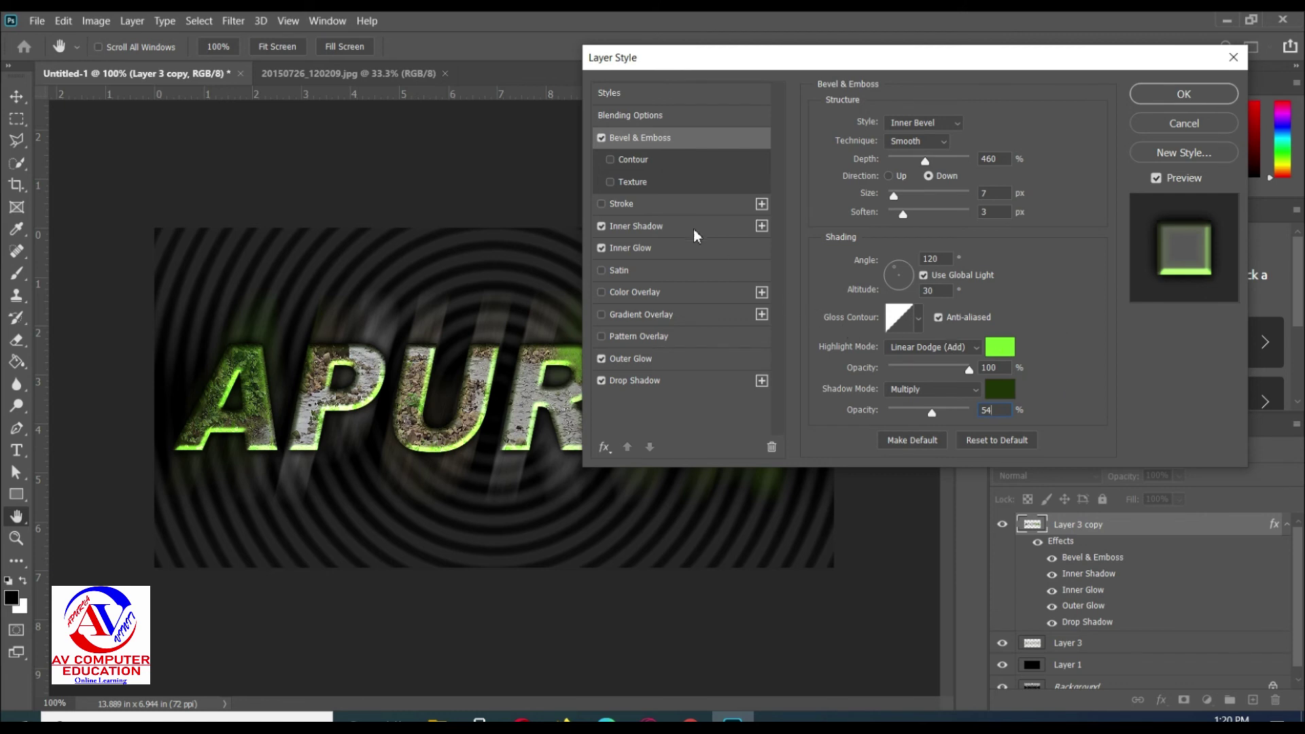
left_click(628, 162)
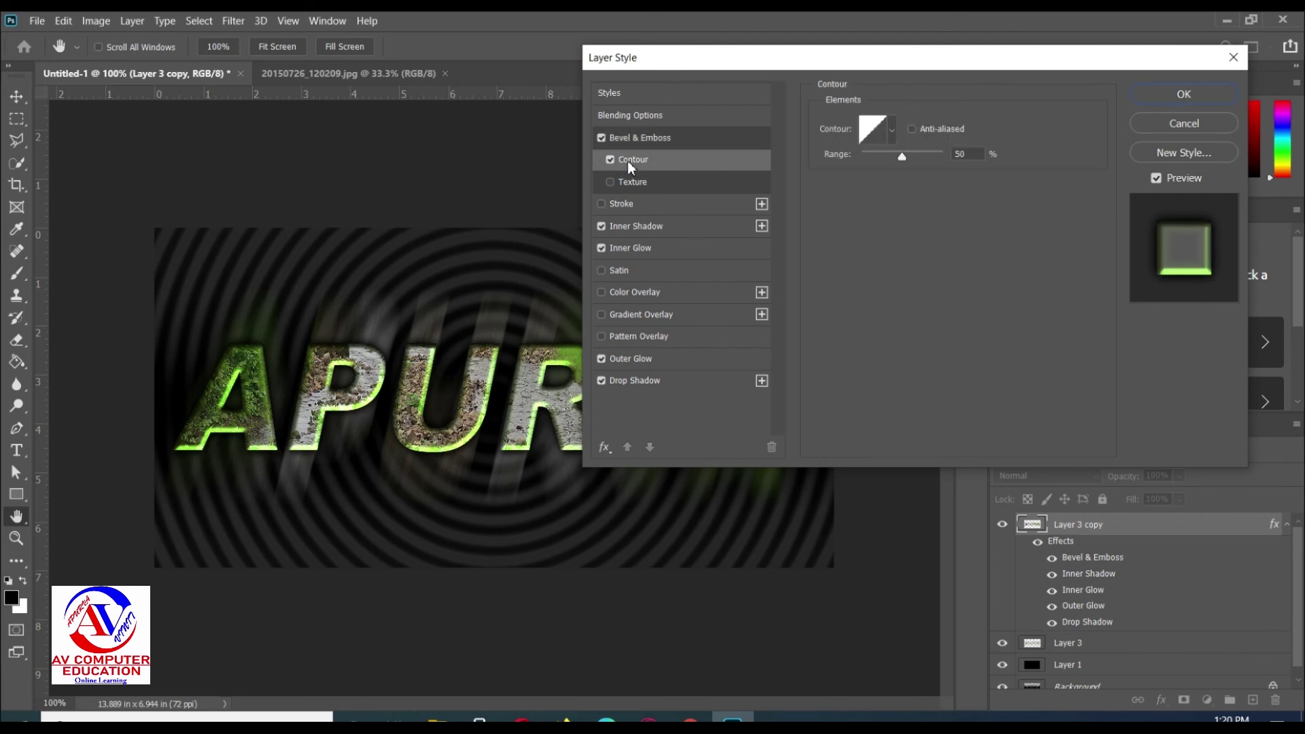
Give the bevel contour the V-shaped preset with a 54% range.
left_click(895, 130)
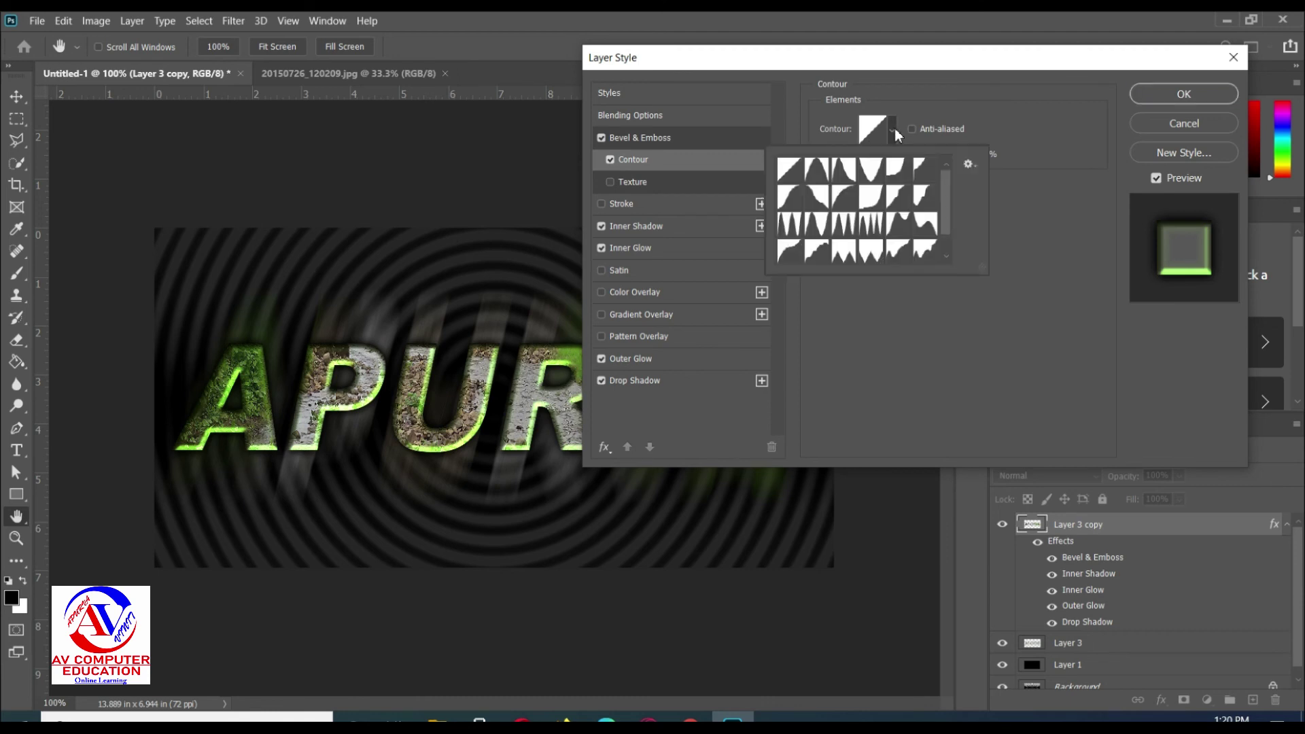
left_click(869, 168)
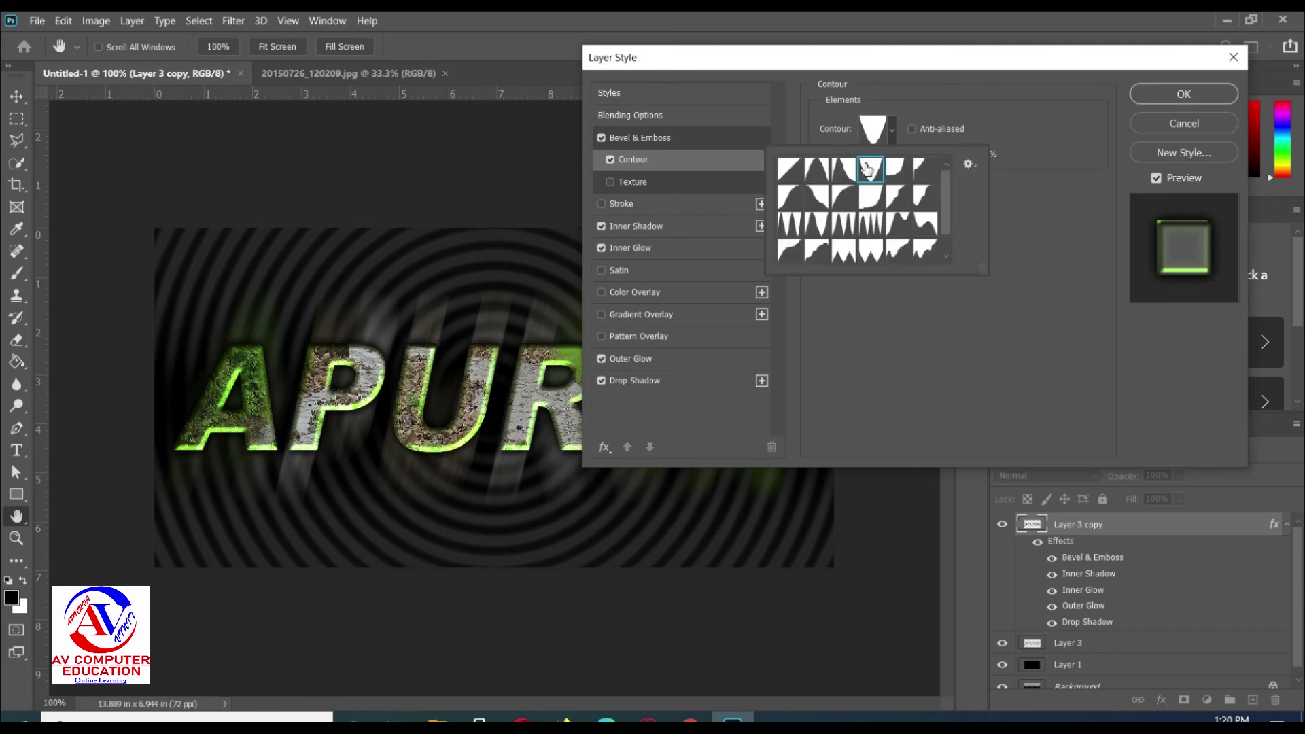
left_click(1037, 215)
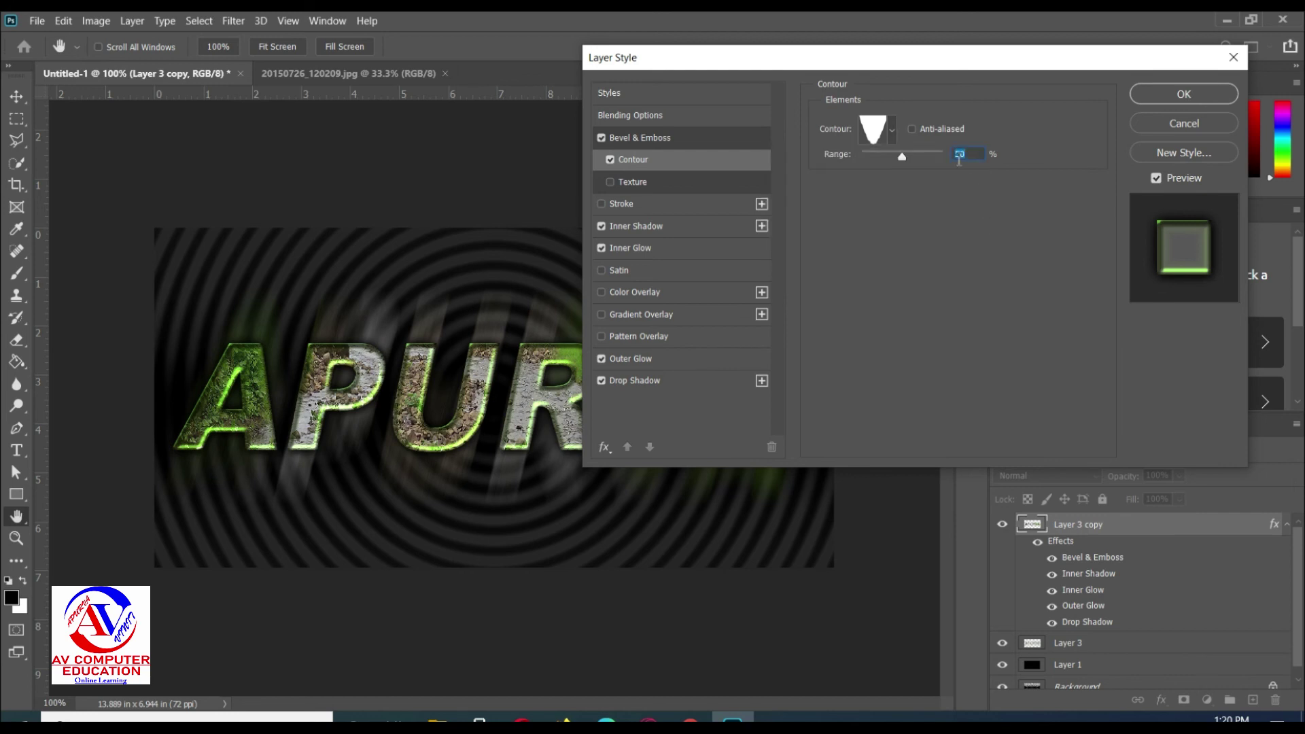
type("54")
Enable Satin at 11% opacity, 102° angle, 1 px distance and 2 px size.
left_click(618, 271)
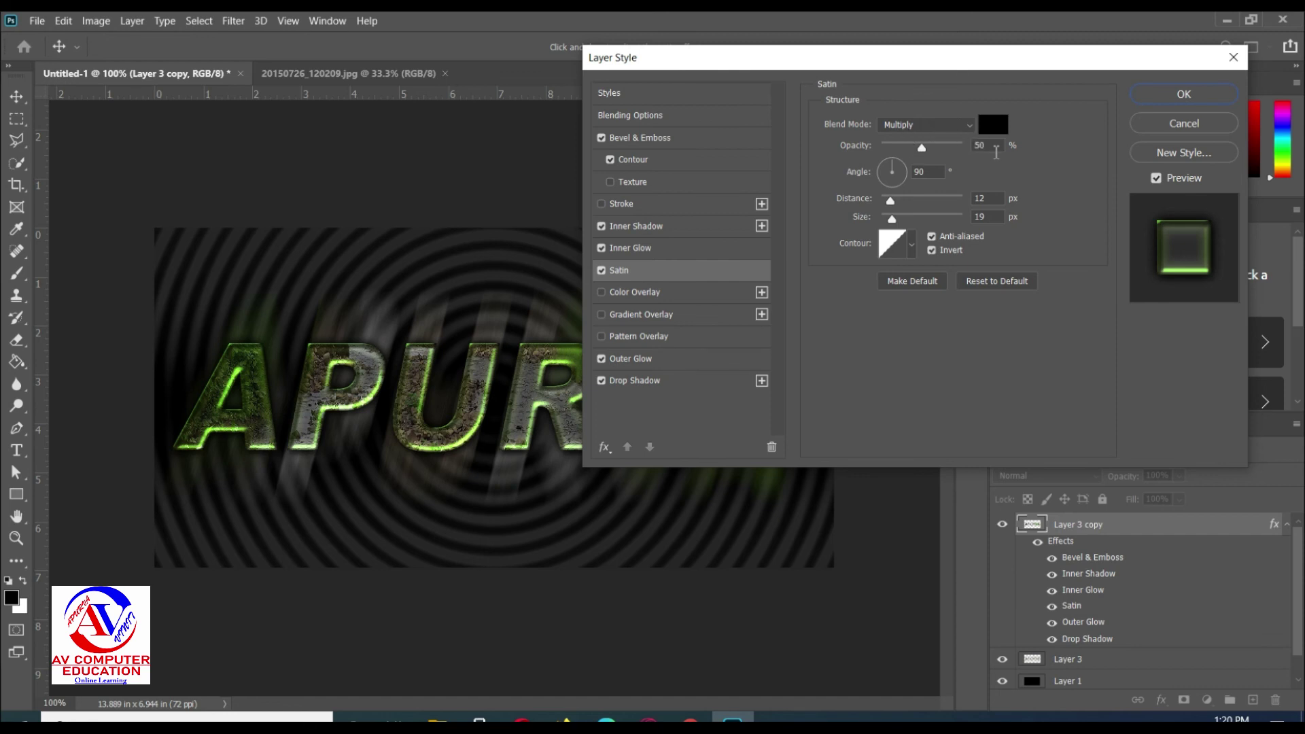
double_click(996, 150)
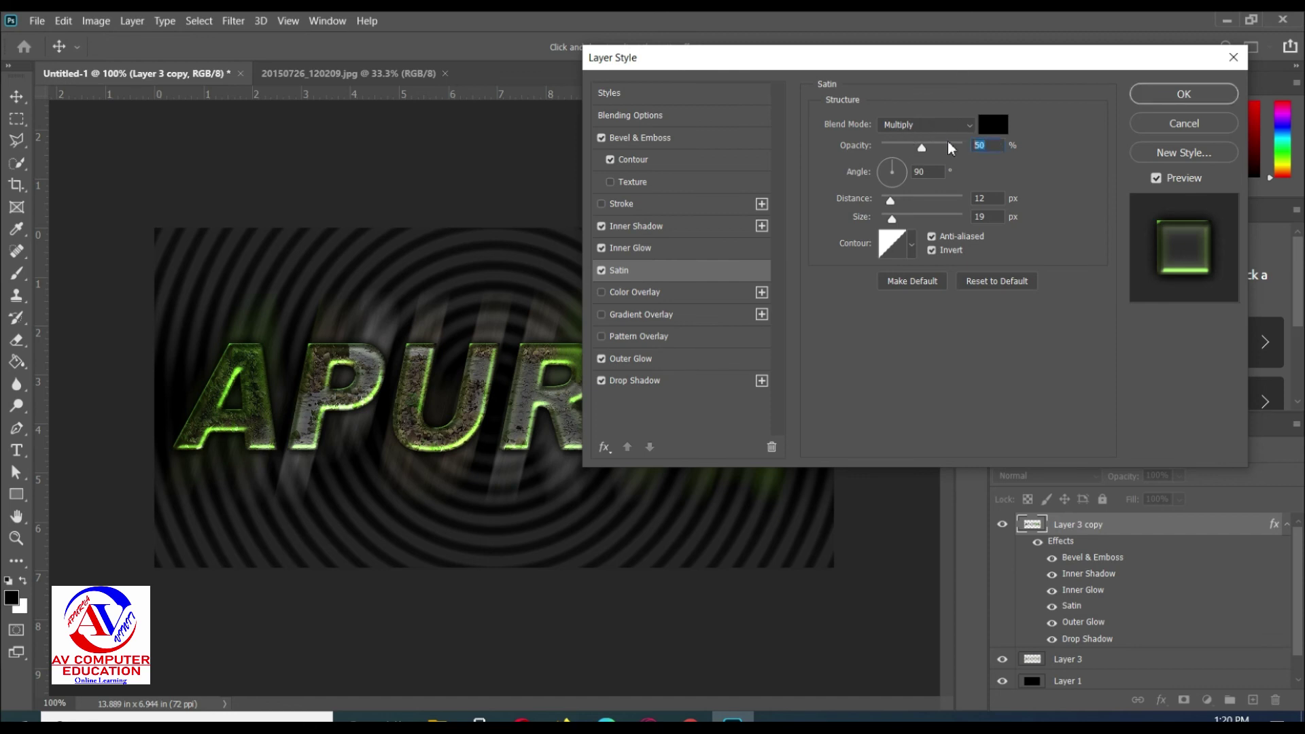
type("11")
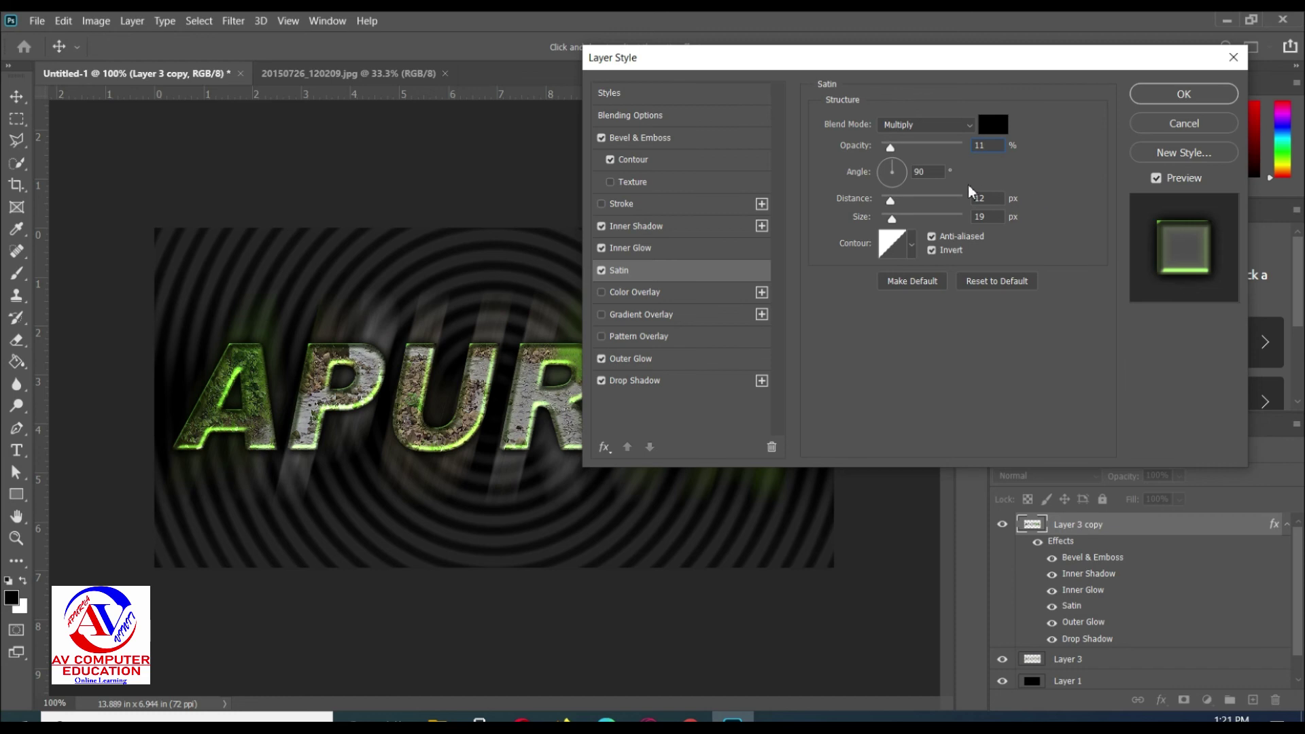
double_click(923, 171)
type("102")
left_click(1002, 198)
type("1")
left_click(981, 218)
double_click(981, 218)
type("2")
Give the satin the peaked contour preset with anti-aliasing turned off.
left_click(912, 246)
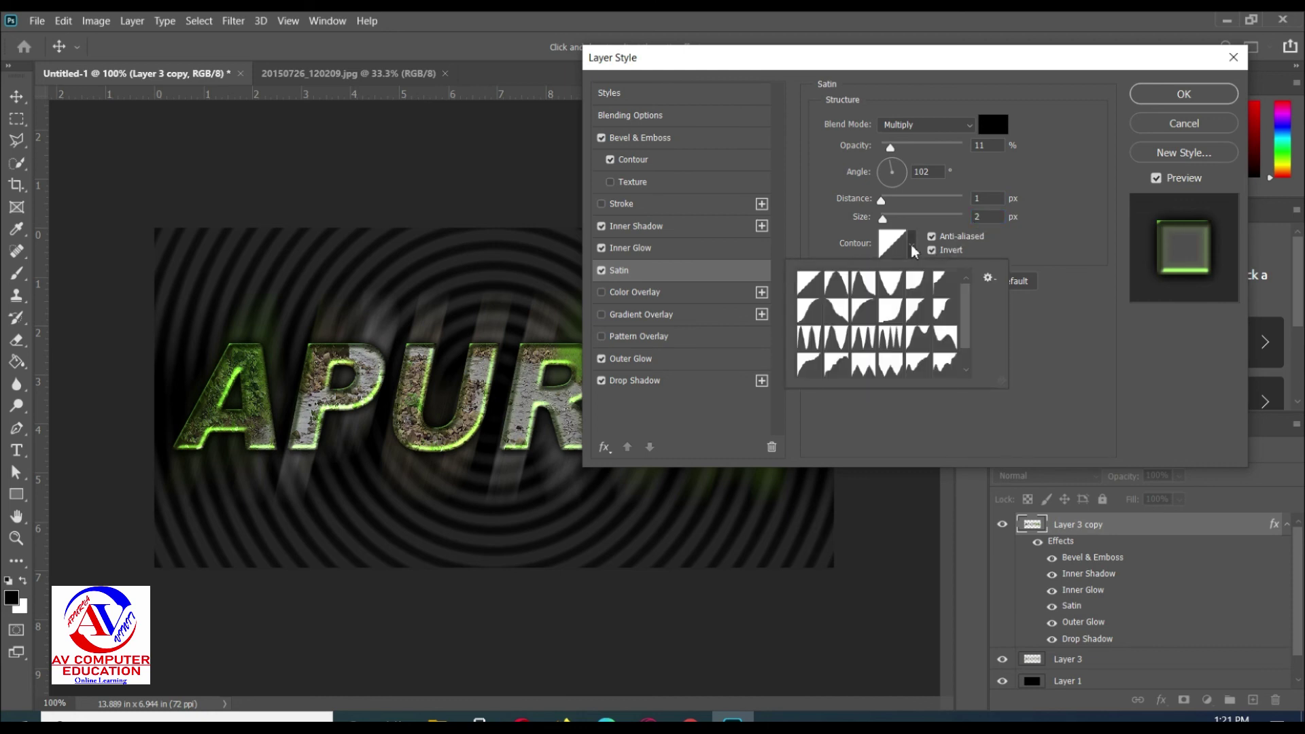
left_click(871, 283)
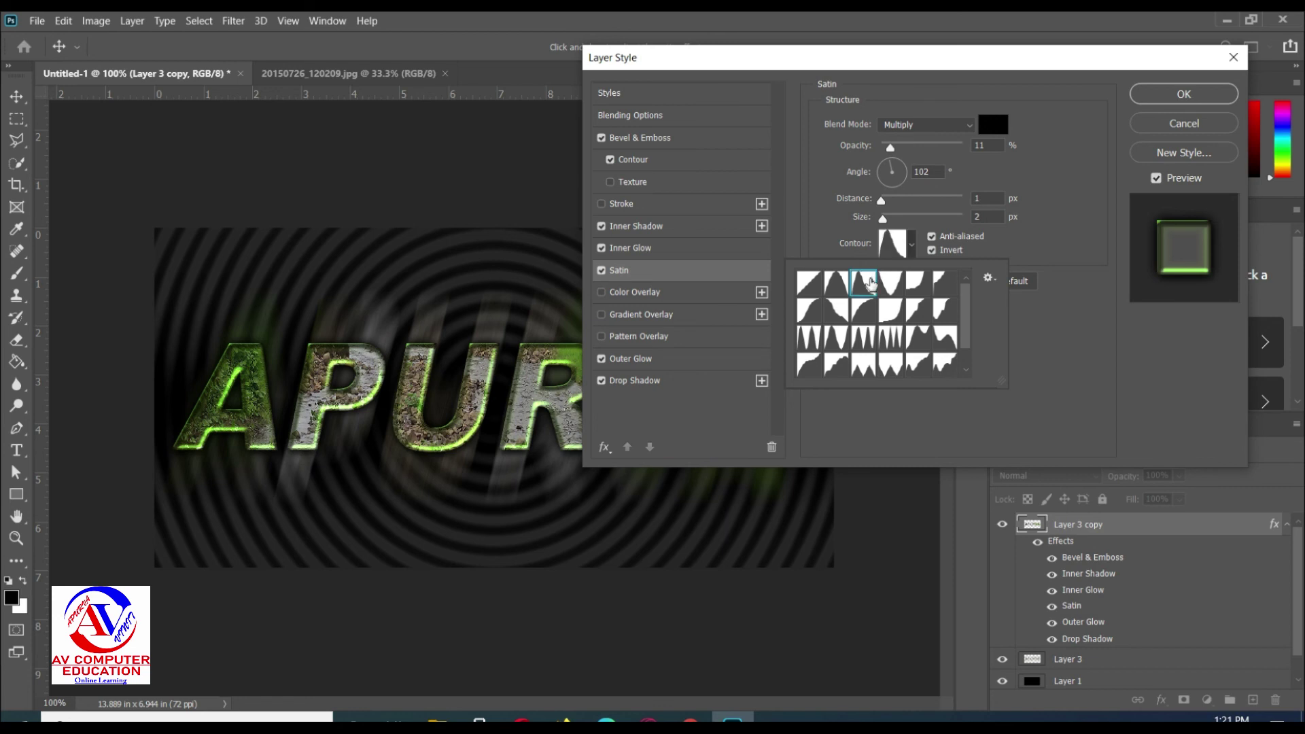
left_click(1052, 261)
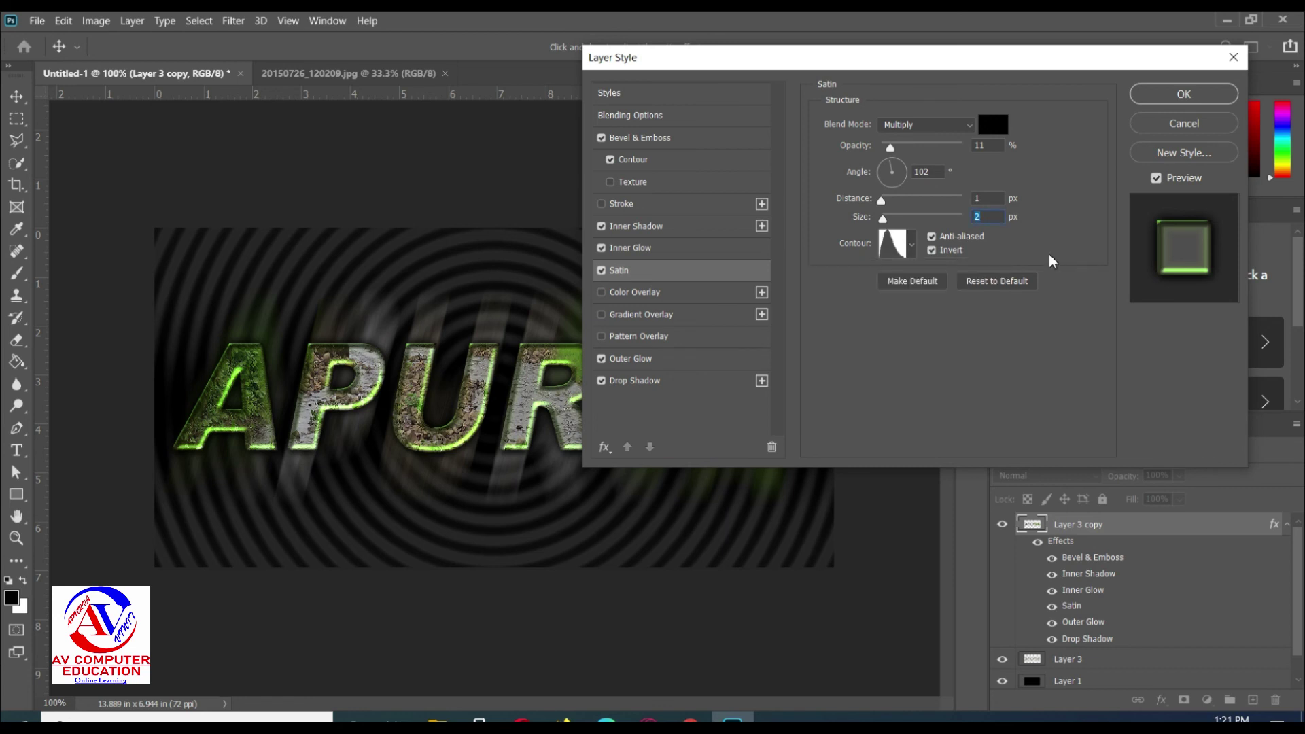
left_click(932, 236)
left_click(621, 203)
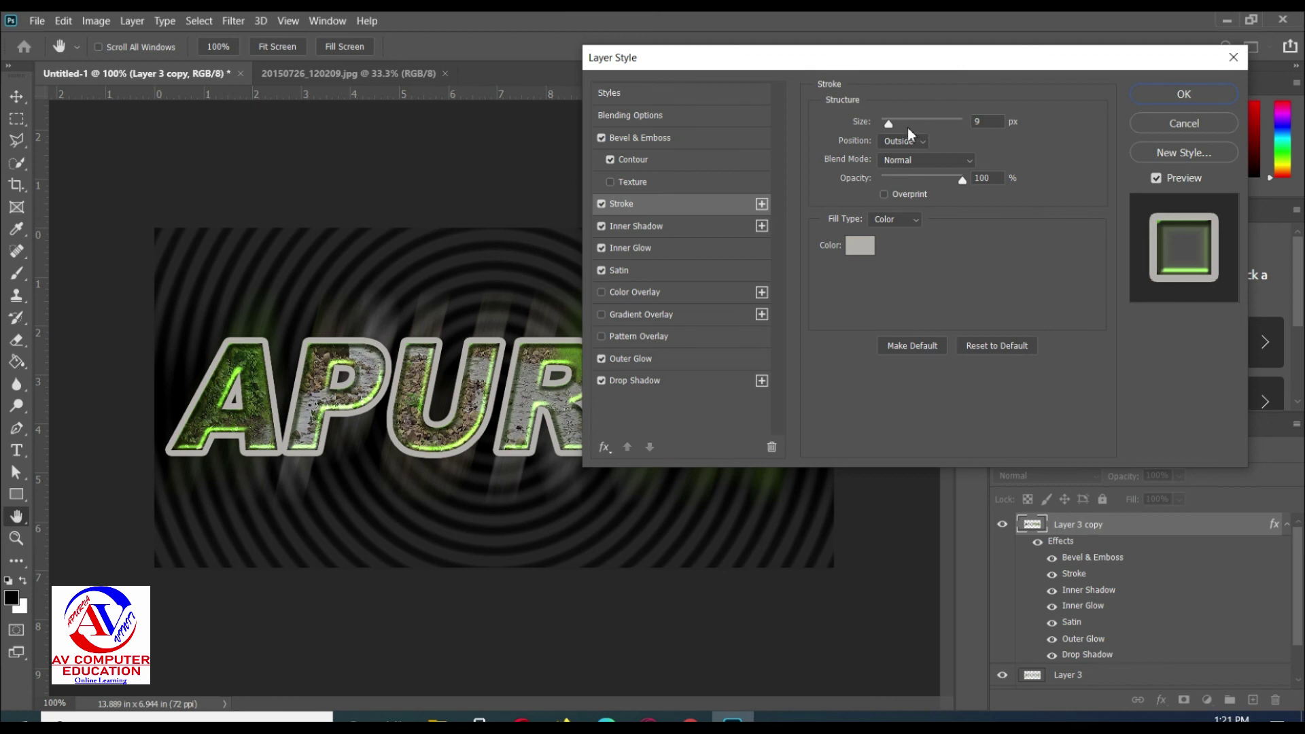
Make the stroke 2 px Inside with a reversed gradient fill, then open its Gradient Editor.
double_click(986, 122)
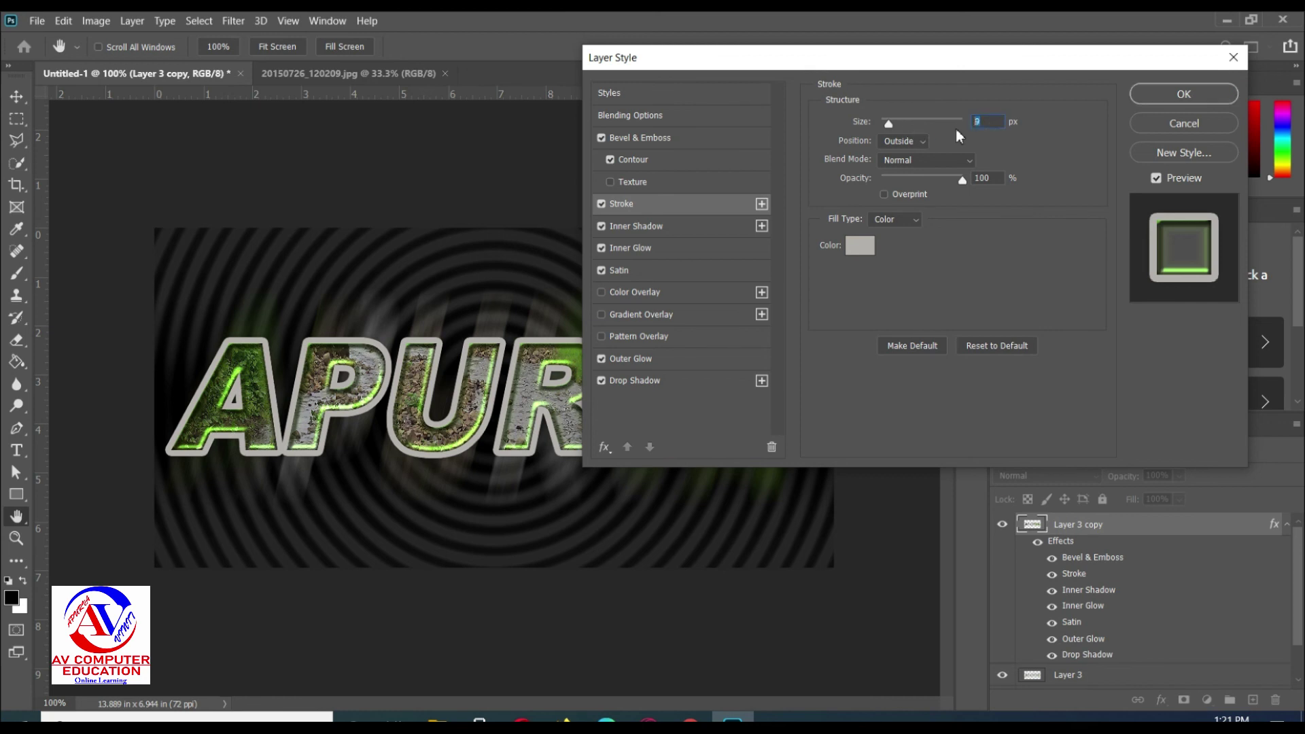
type("2")
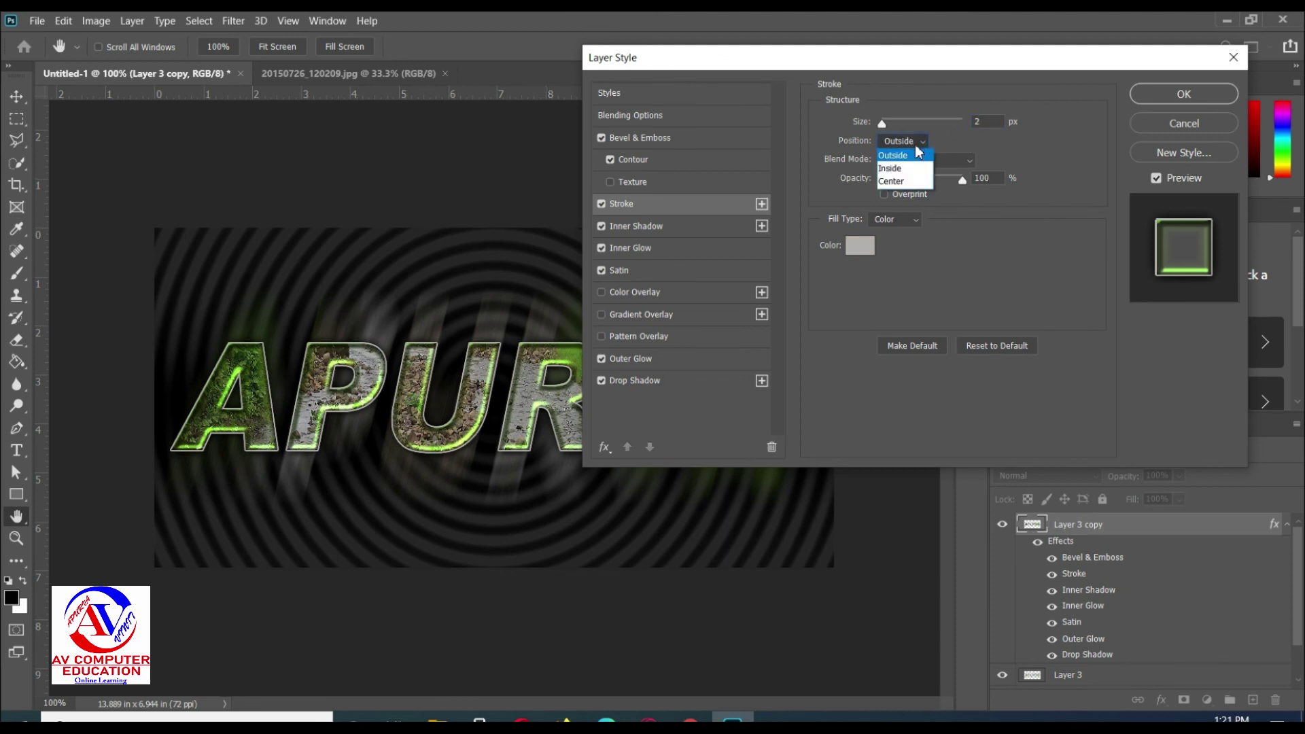
left_click(896, 170)
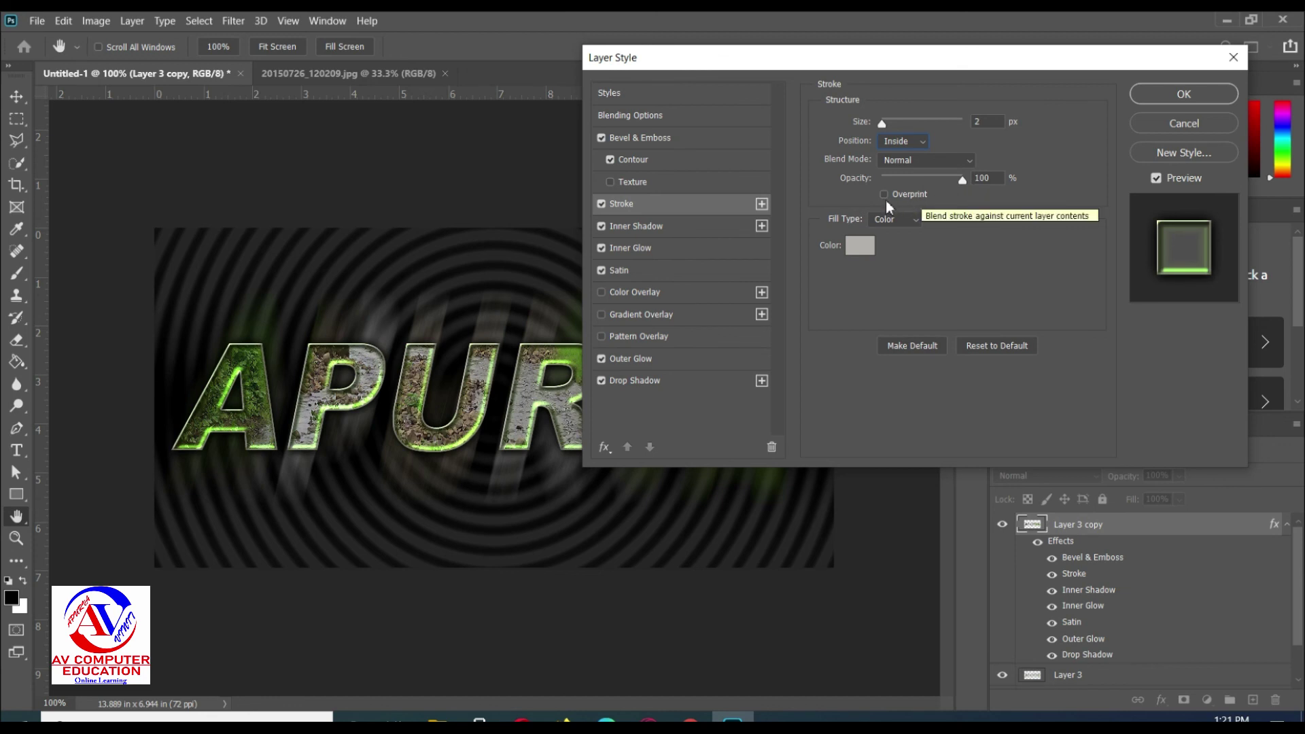
left_click(892, 220)
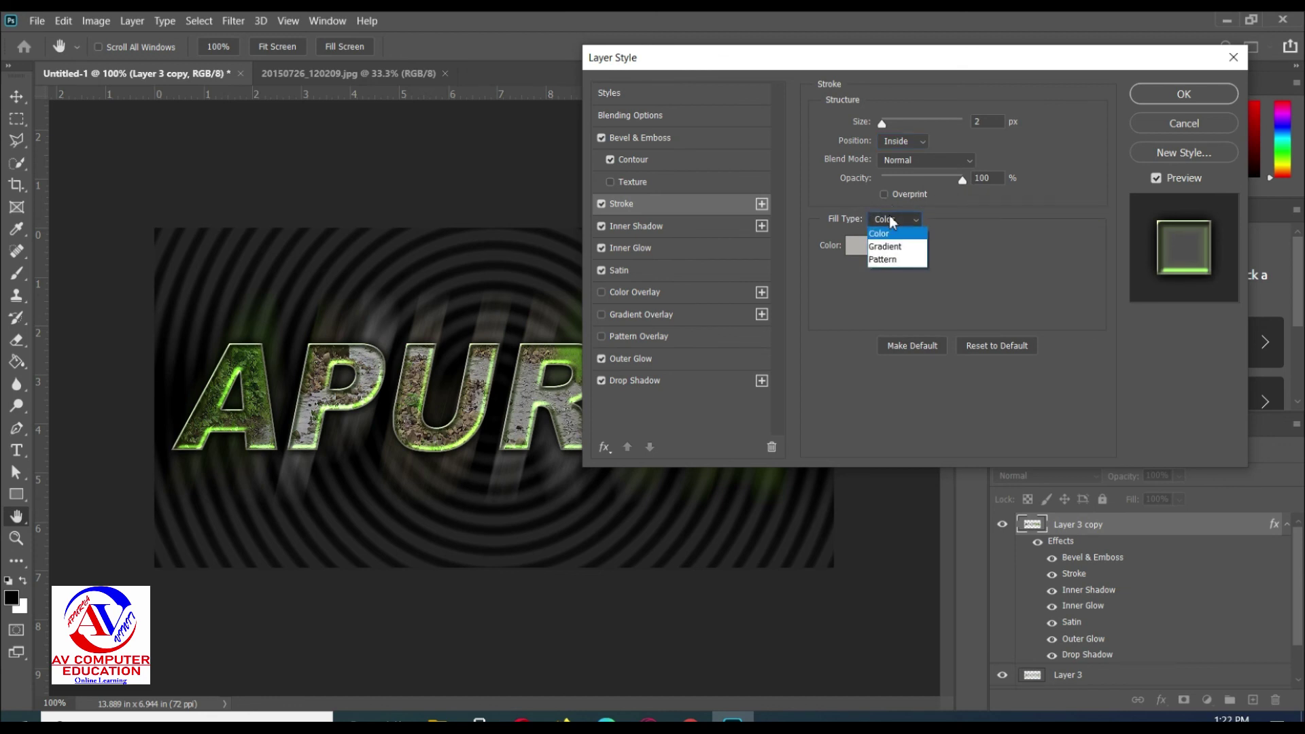
left_click(888, 246)
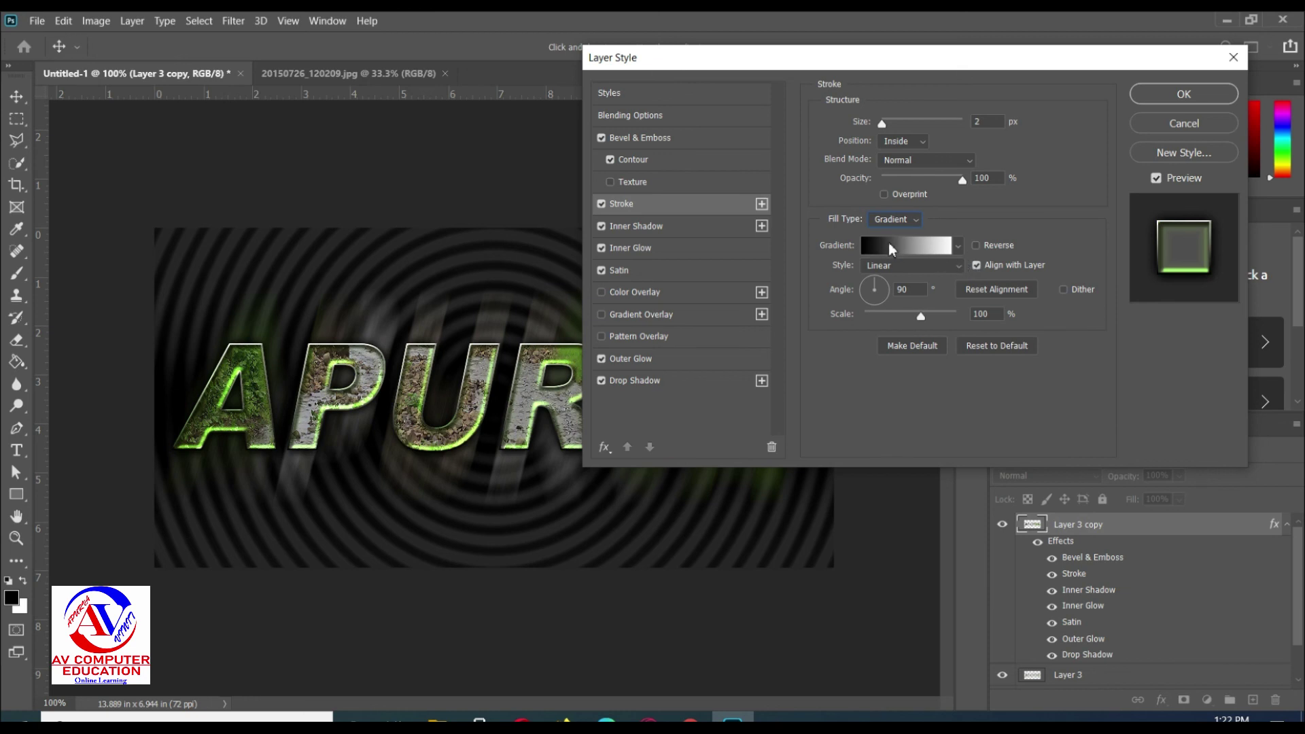
left_click(979, 247)
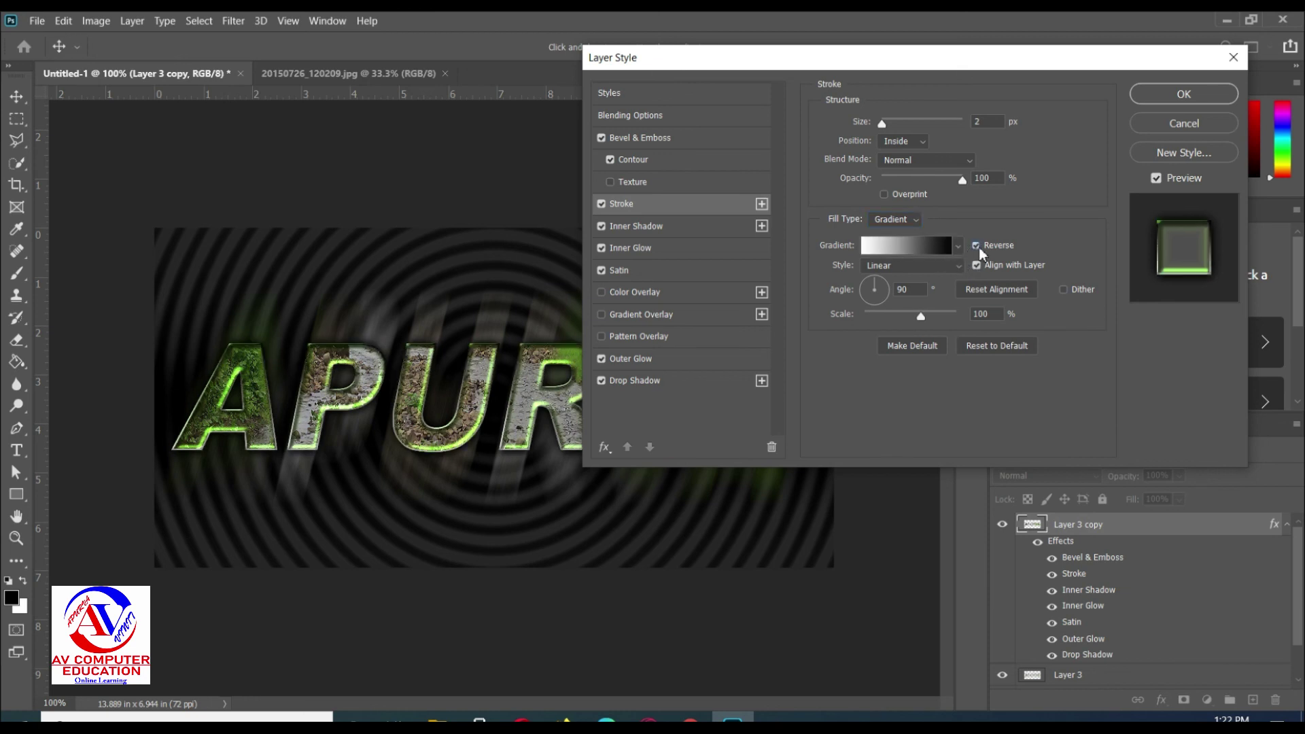
left_click(940, 253)
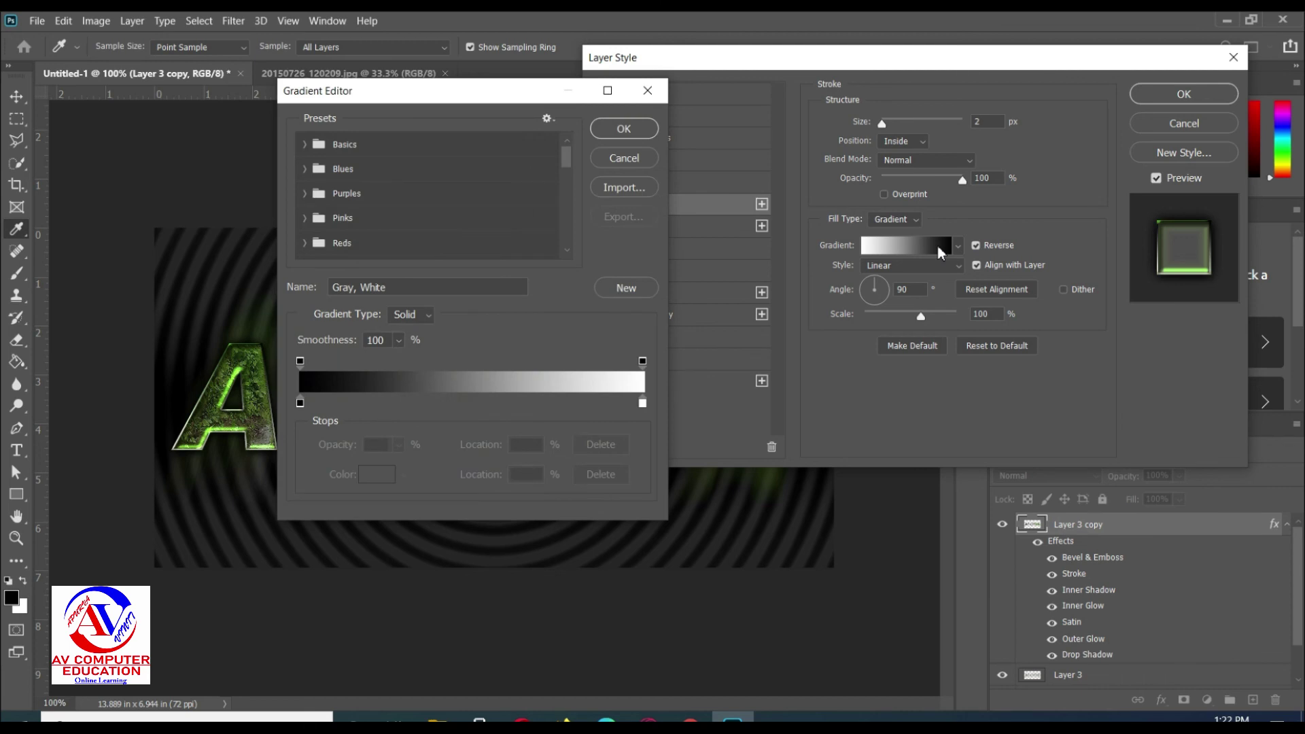
Set the gradient's left stop colour to dark olive 383F09.
left_click(643, 404)
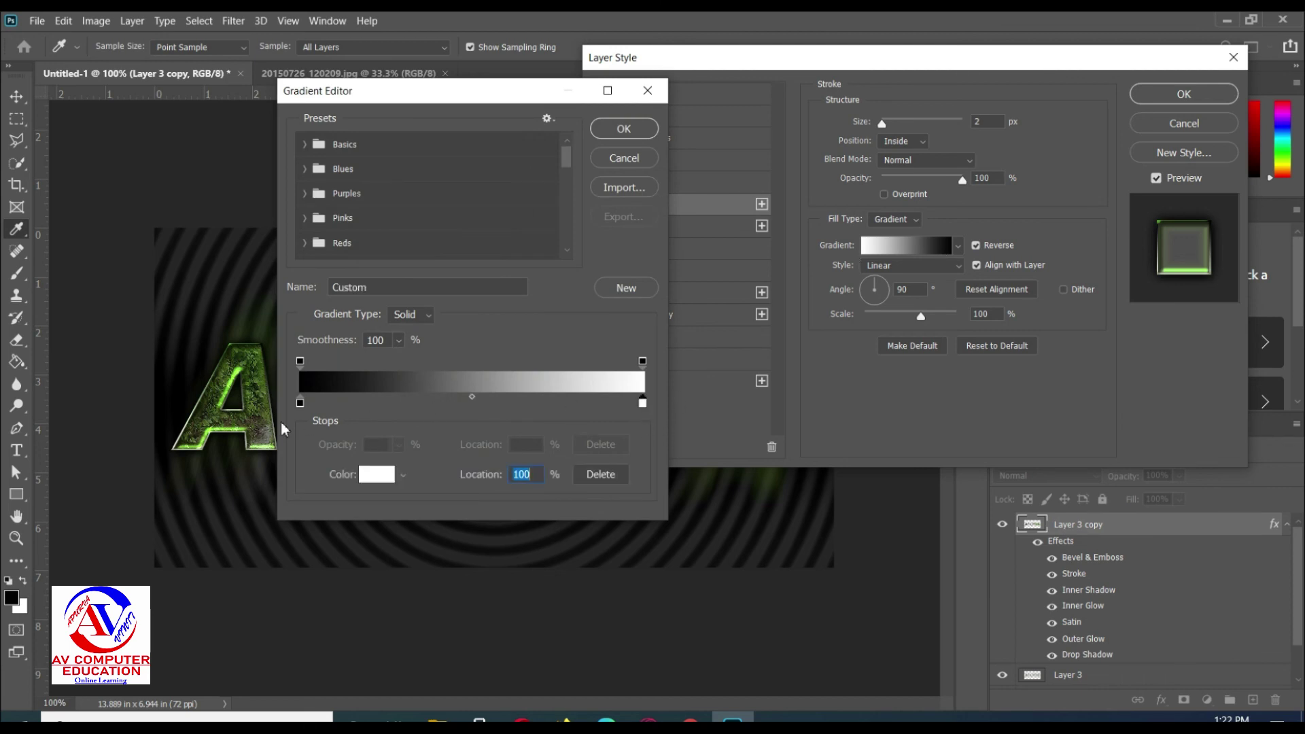
left_click(300, 404)
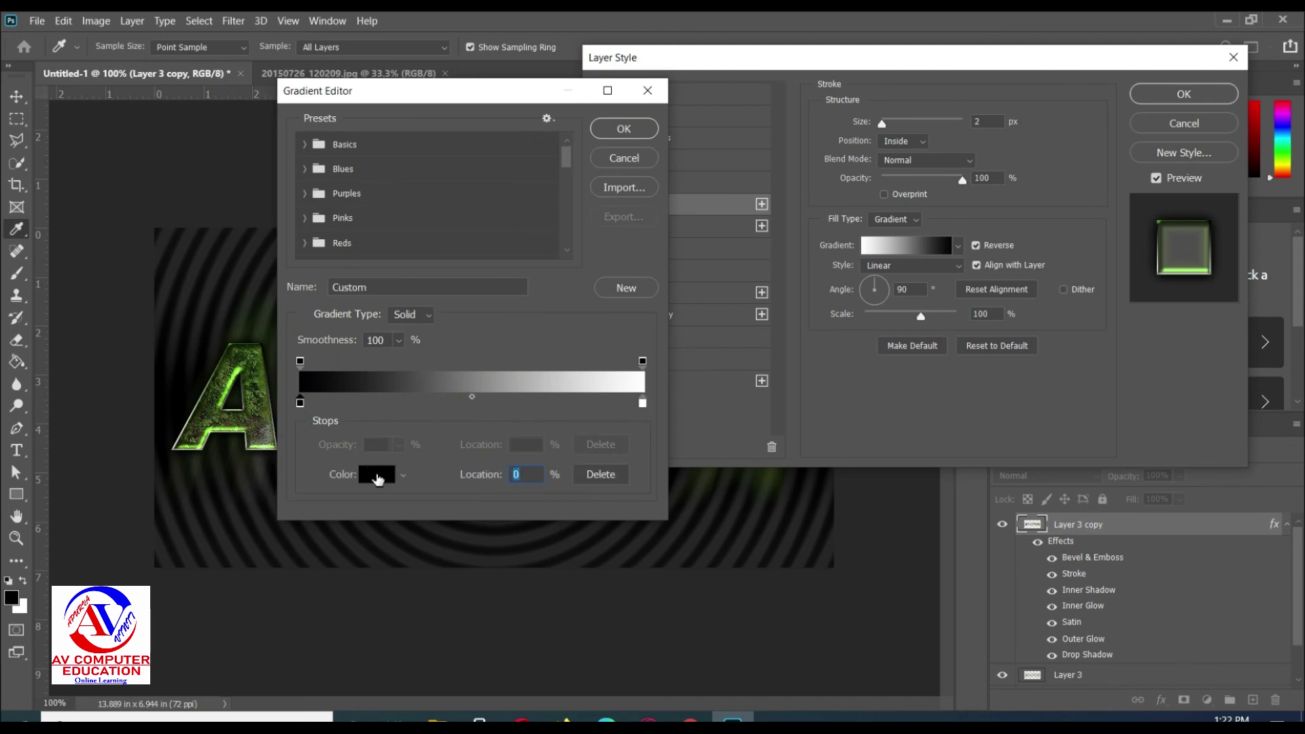
left_click(378, 476)
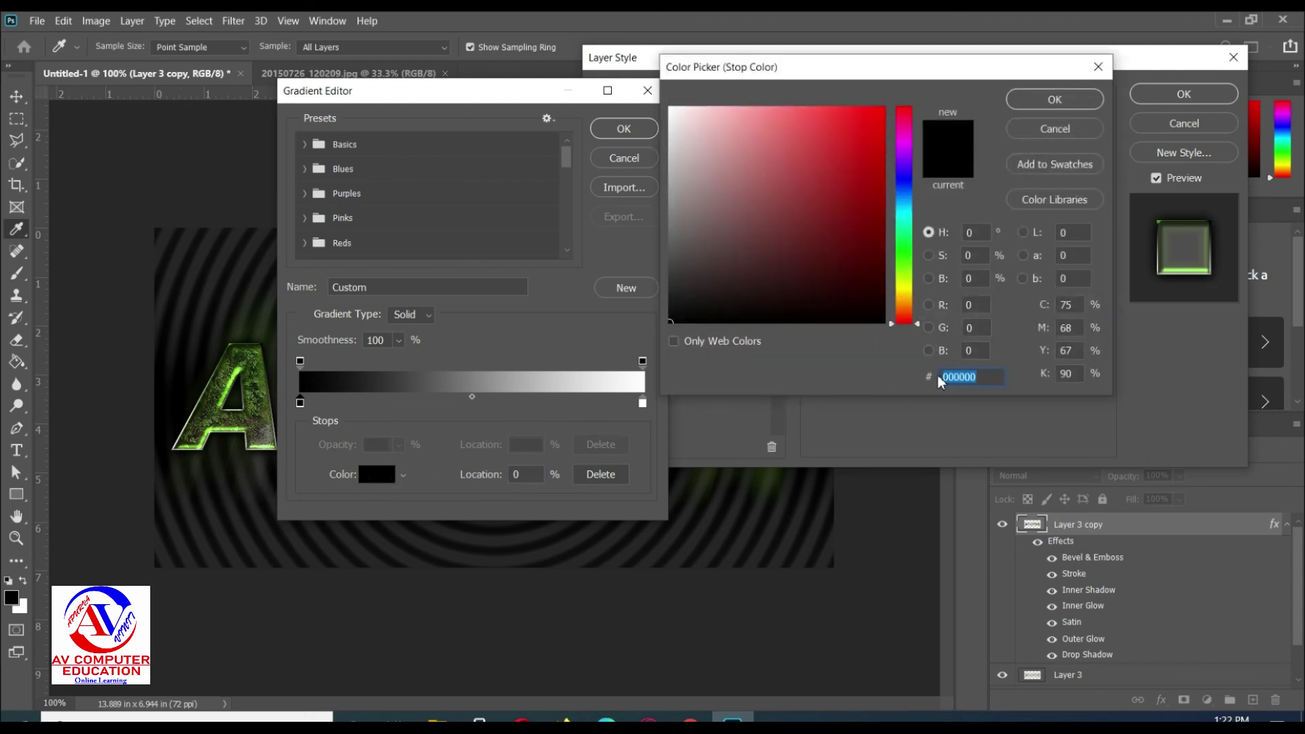
type("38")
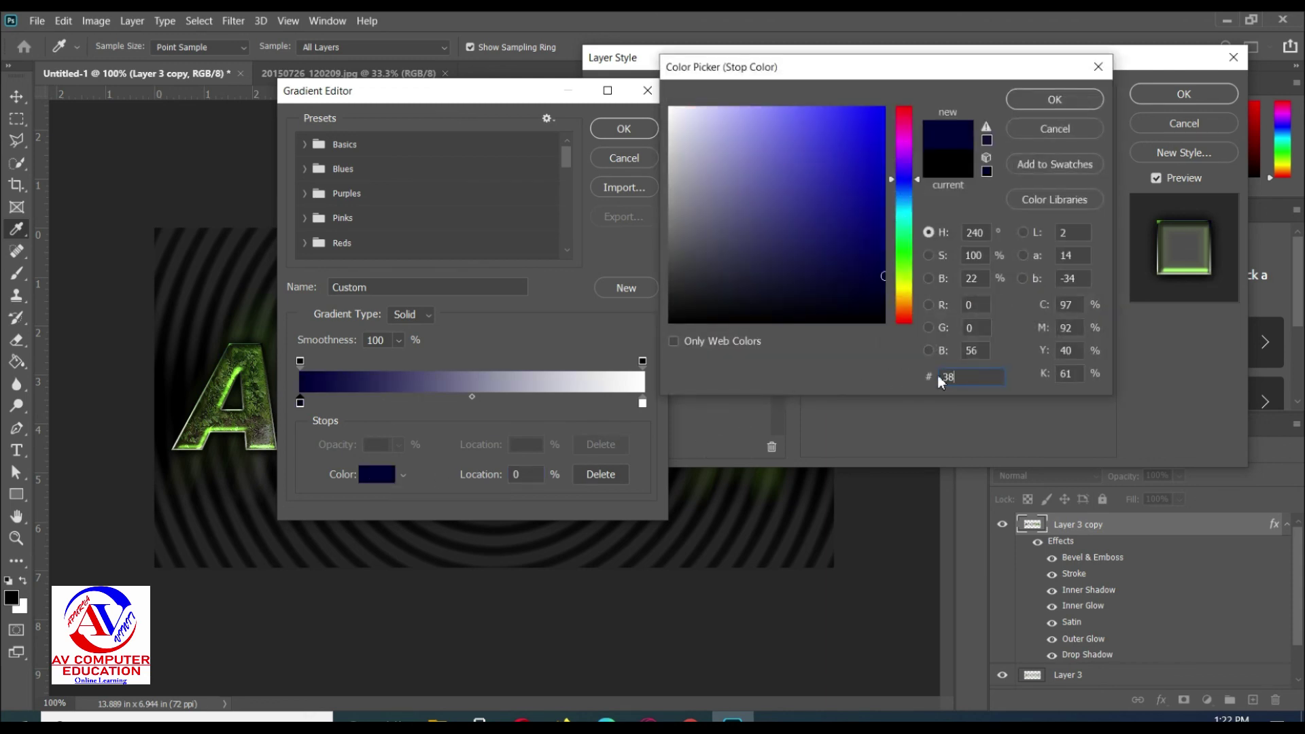
type("3")
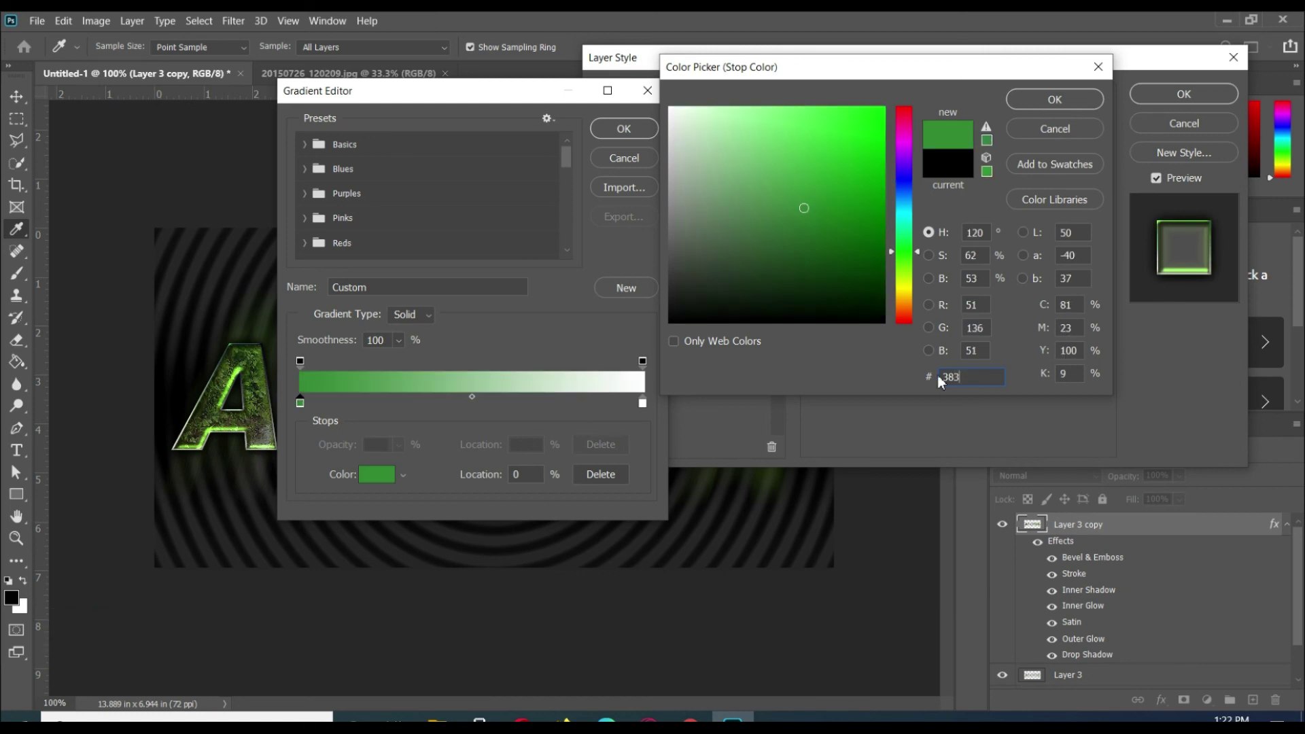
type("F09")
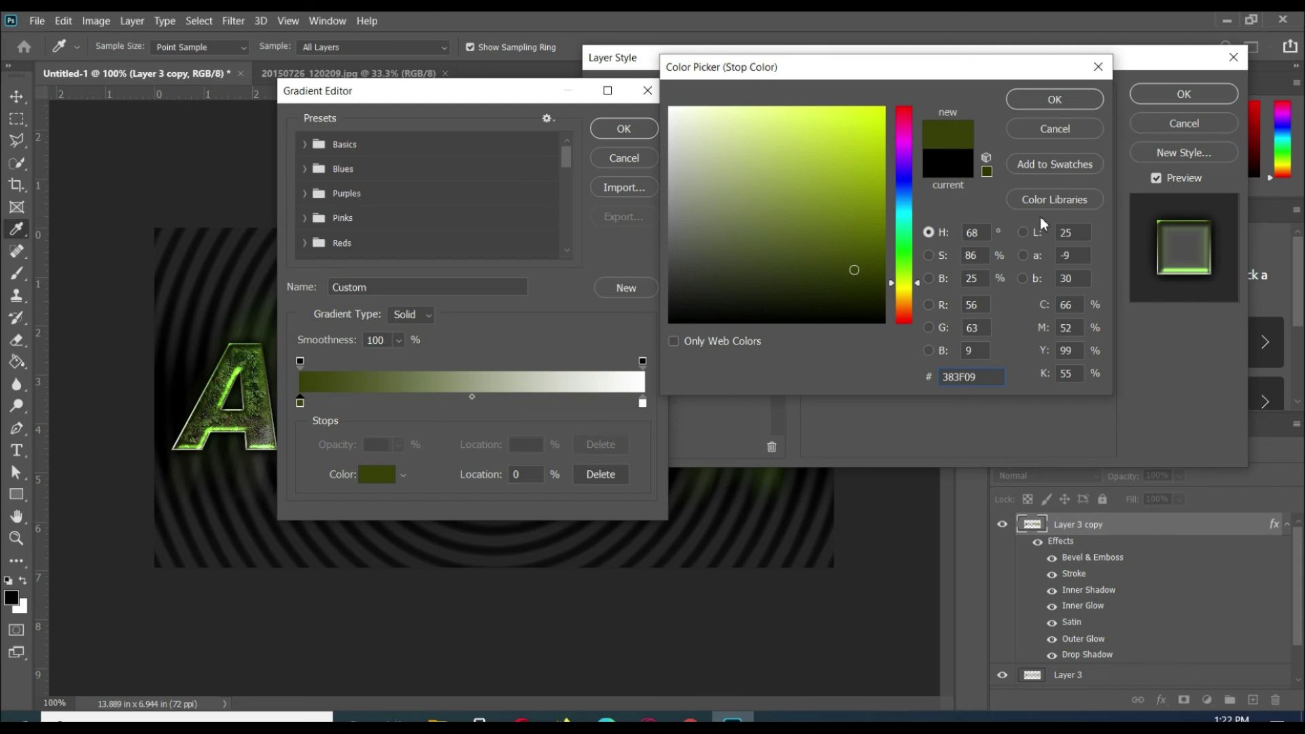
left_click(1055, 111)
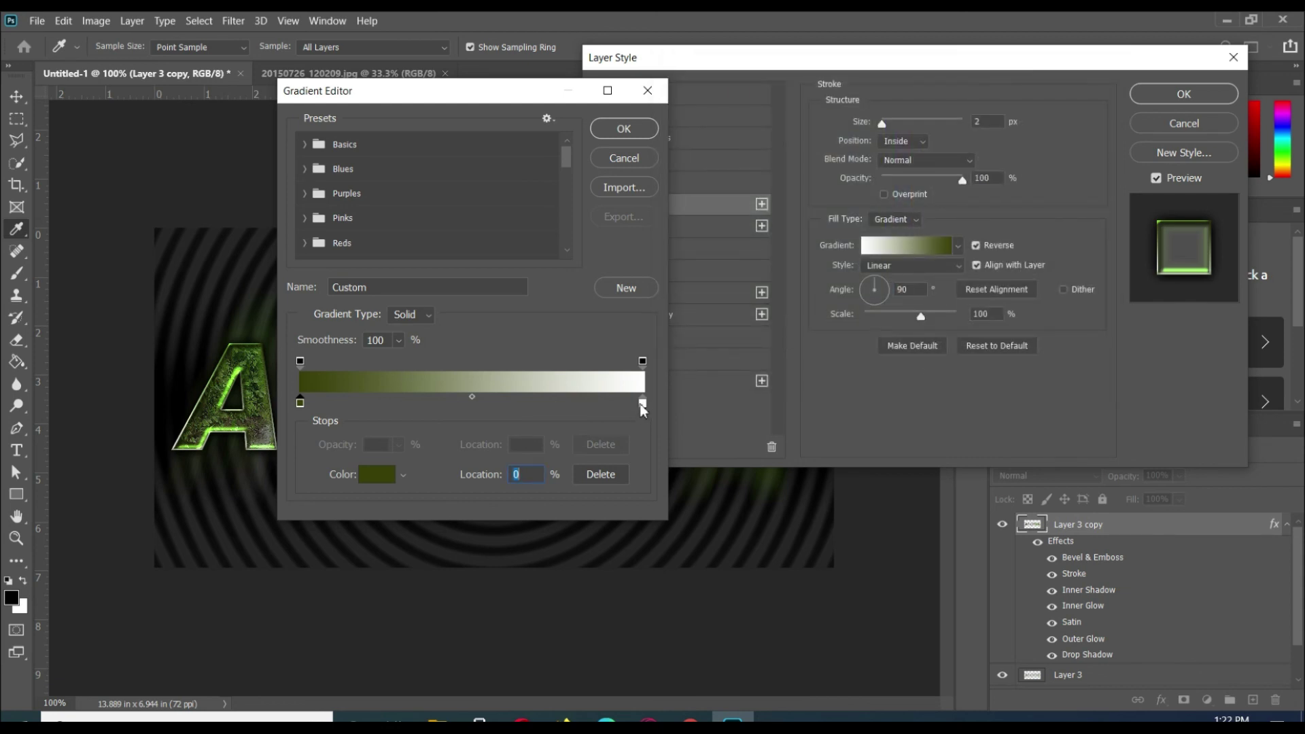
Set the right stop to light grey D5D5D5 and accept the gradient.
left_click(644, 403)
left_click(370, 475)
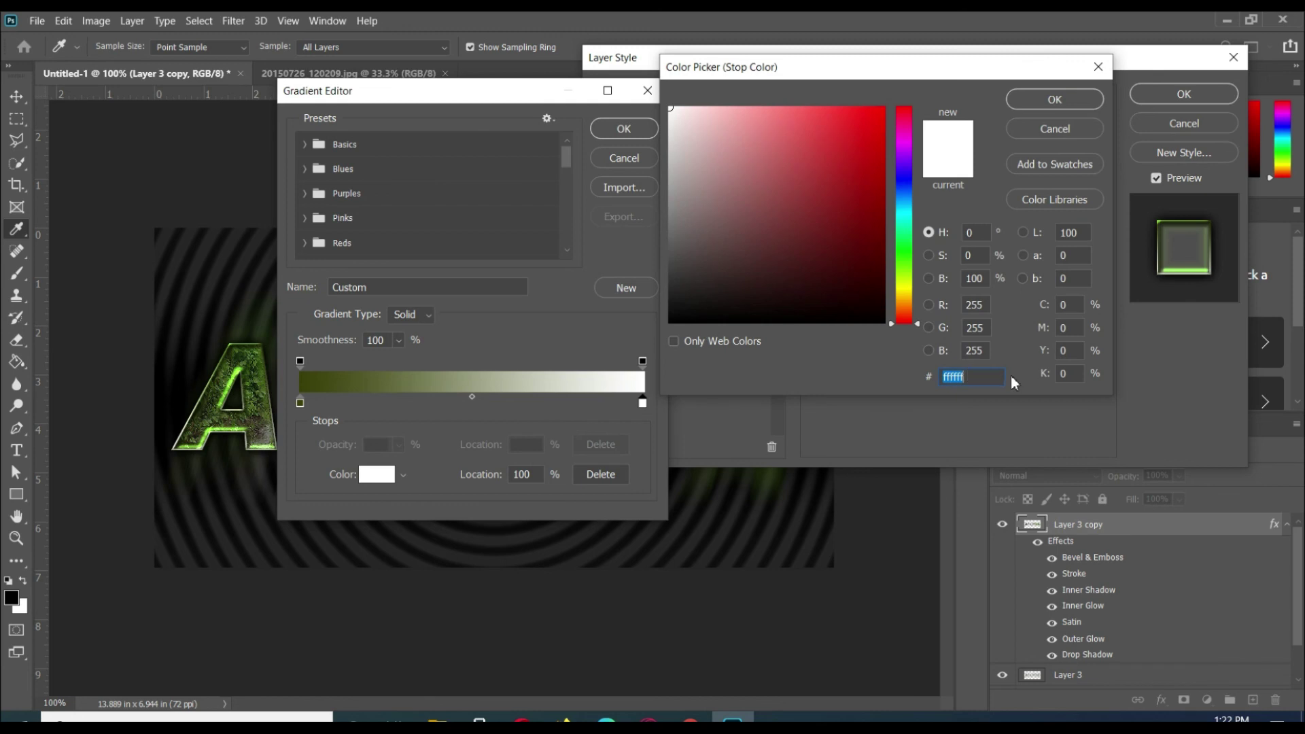
type("D5")
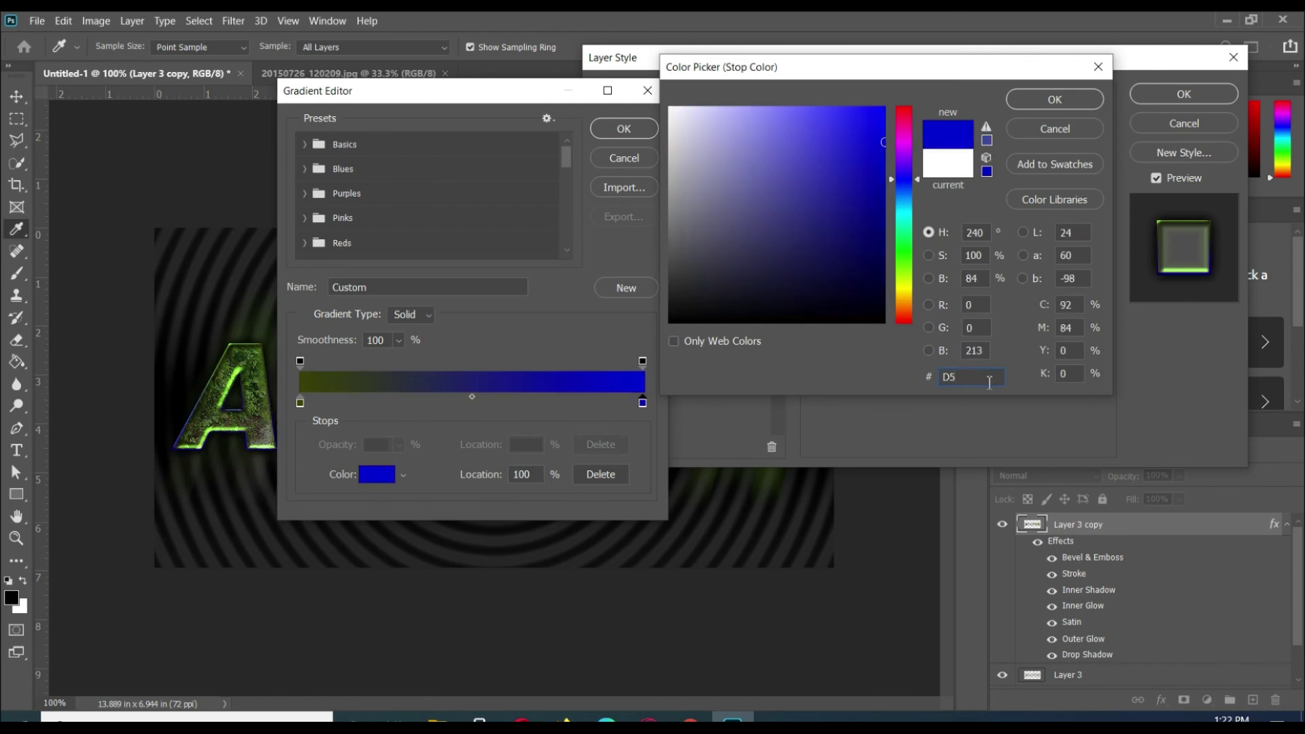
type("D5")
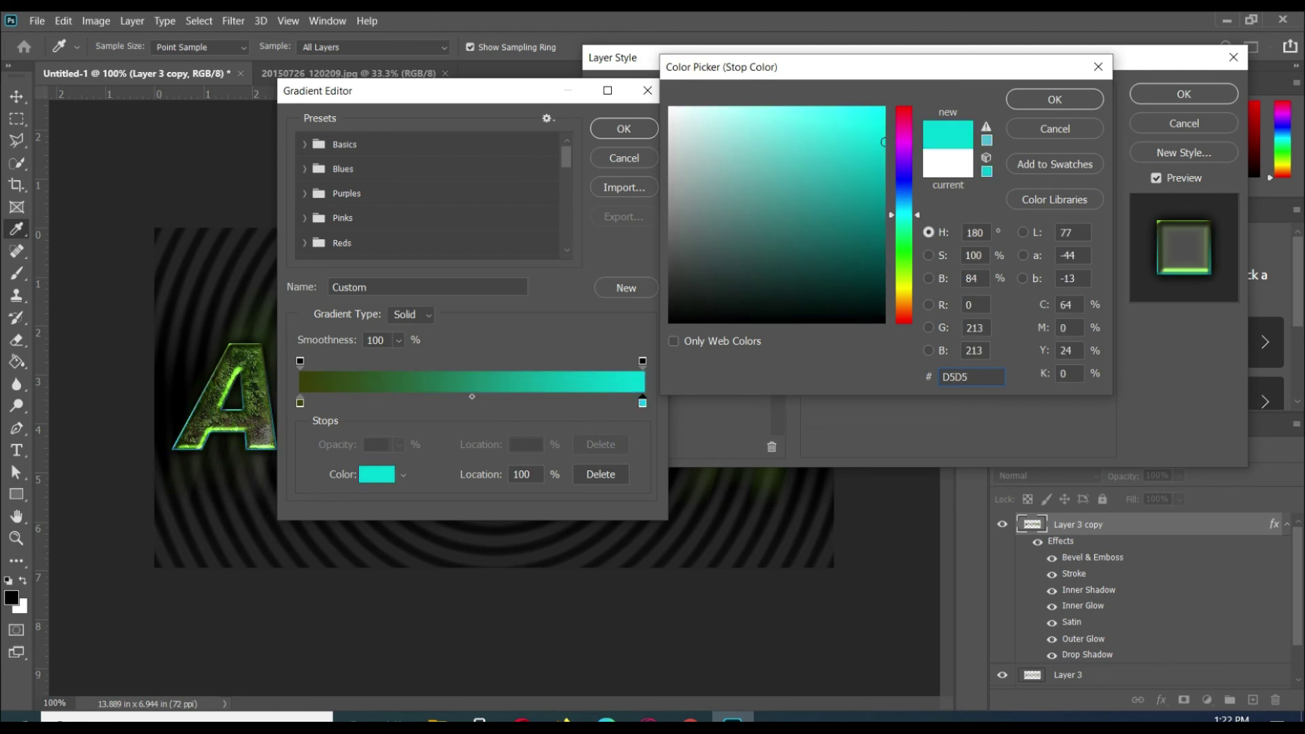
type("D5")
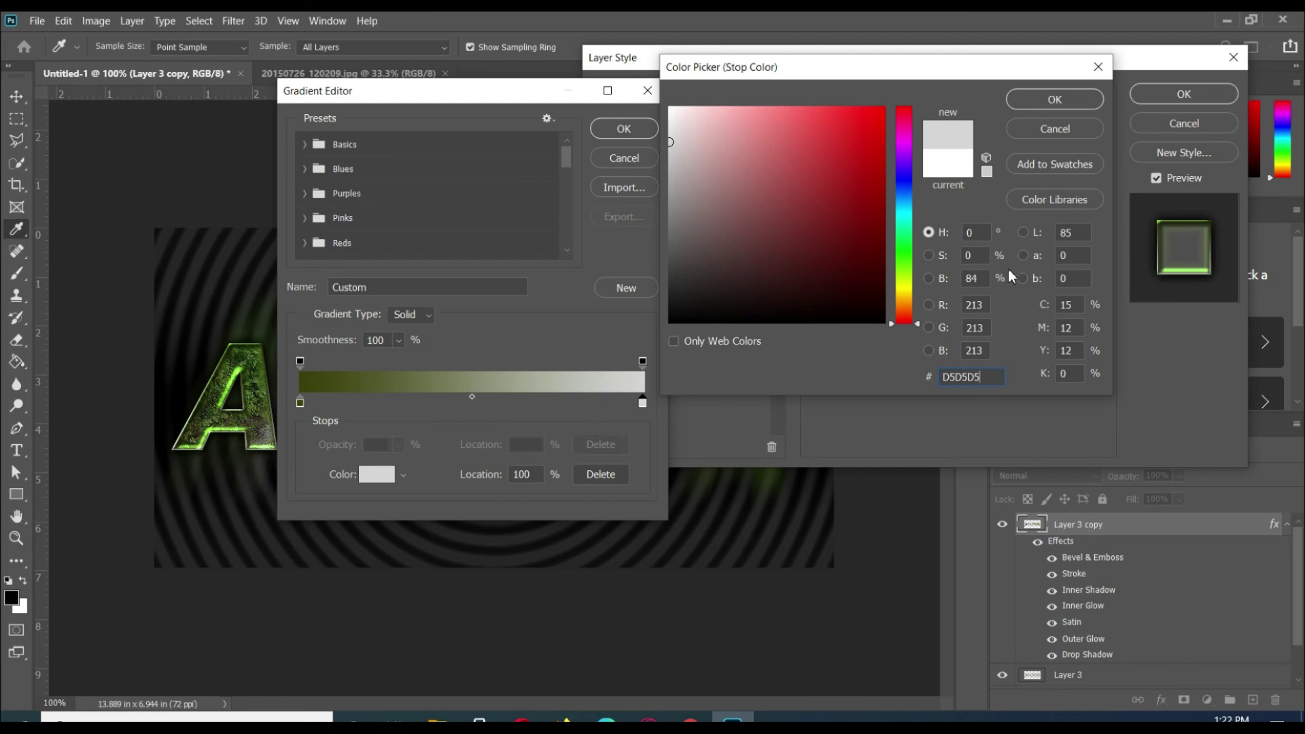
left_click(1044, 104)
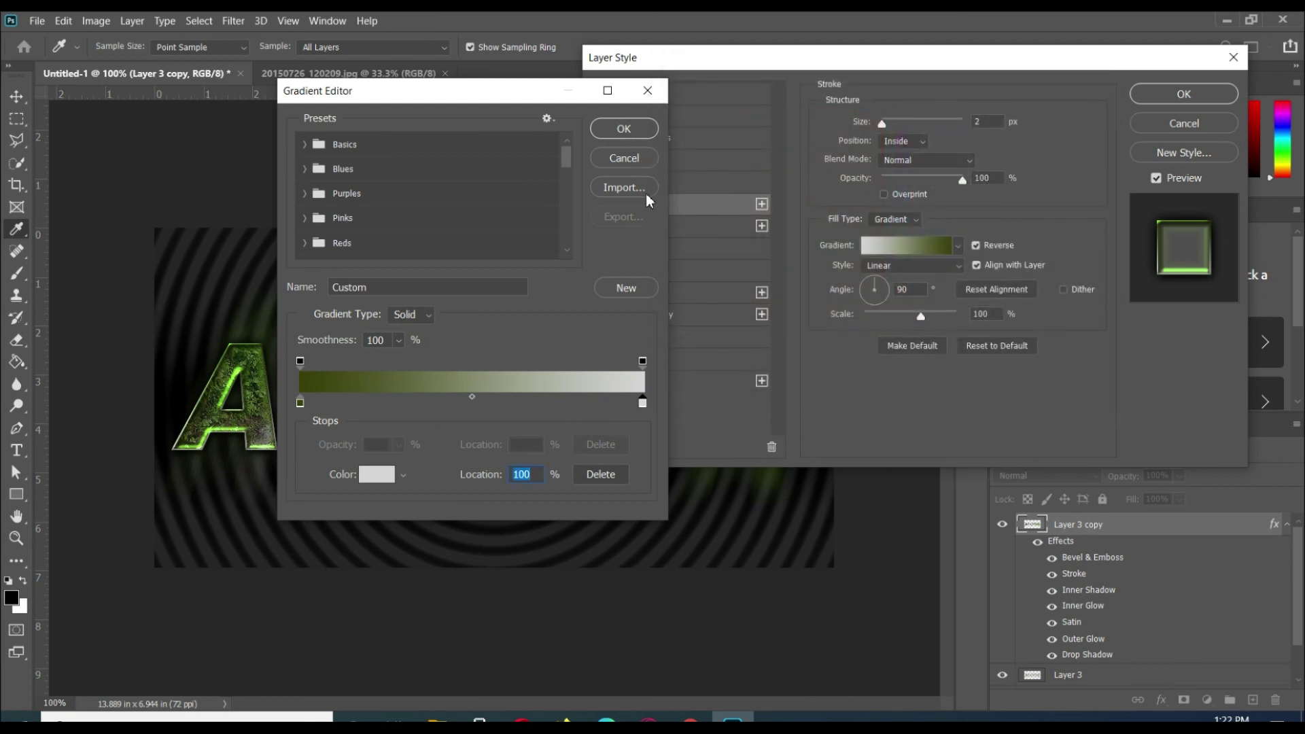
left_click(637, 134)
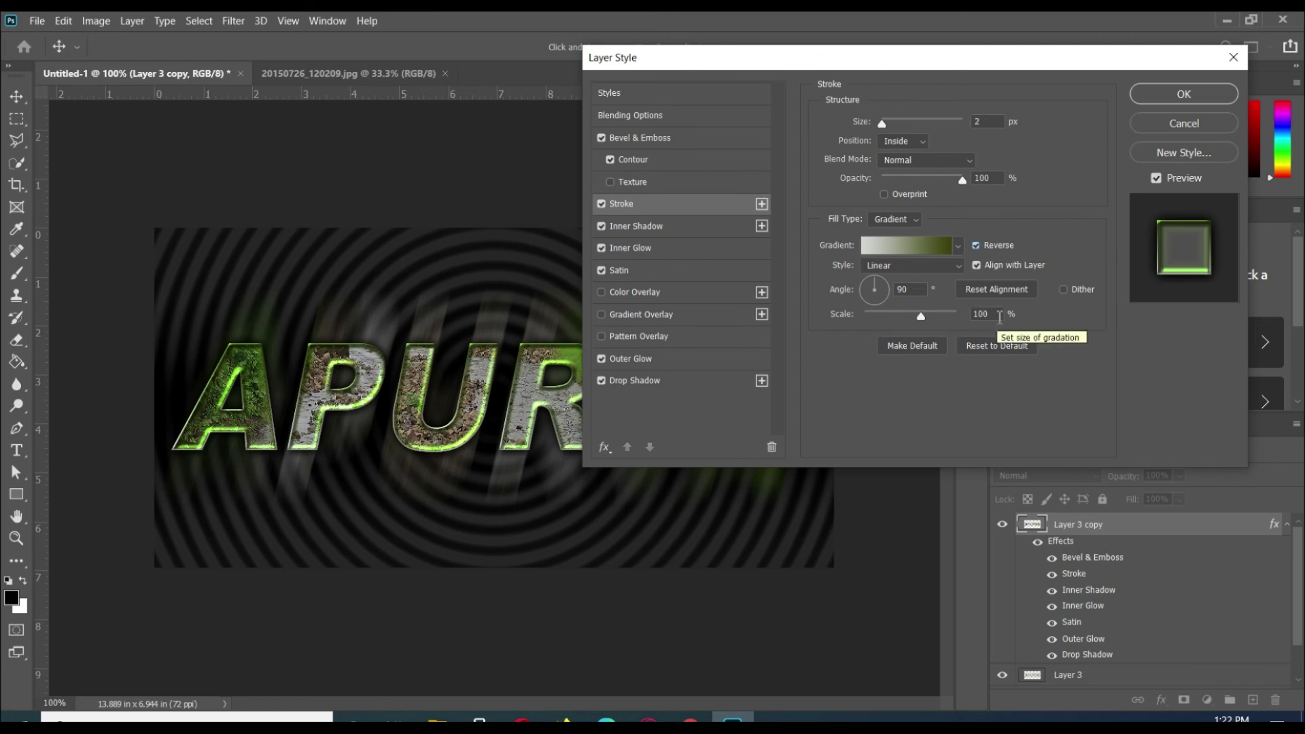
Apply all layer styles and view the APURVA artwork in full screen mode.
left_click(1178, 99)
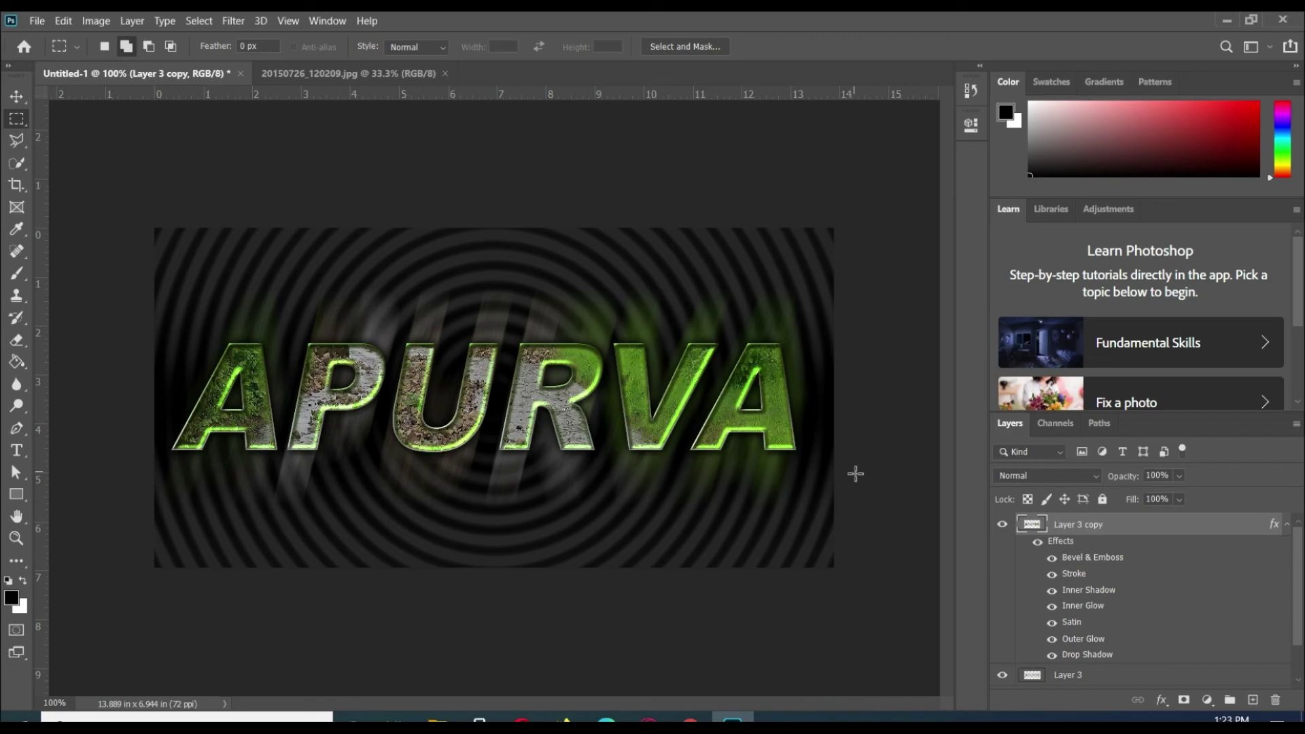
key("f")
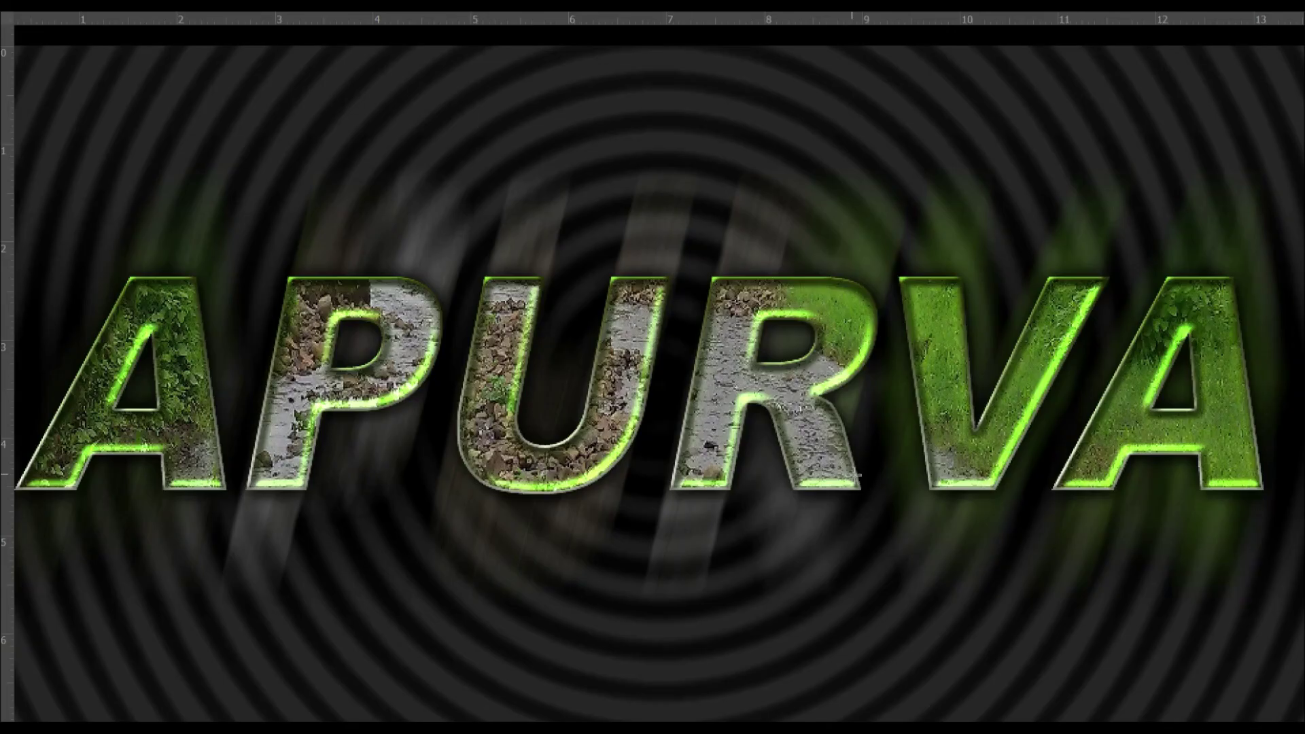